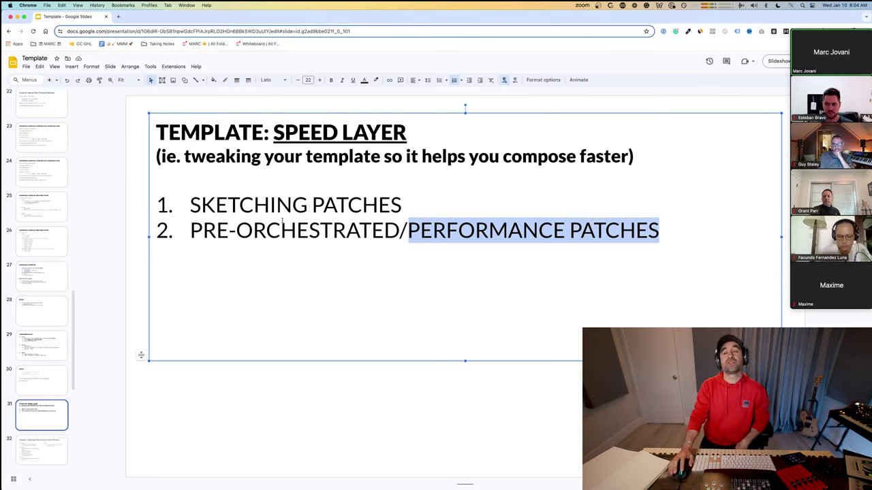
Step: Switch to Cubase, dismiss the missing files dialog and select the Epic Horns PoliLeg track in the project
key("super+Tab")
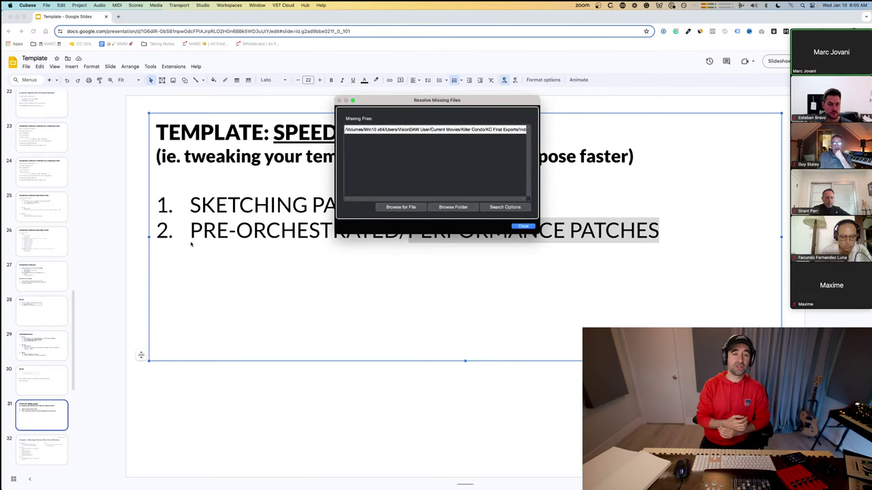
left_click(526, 226)
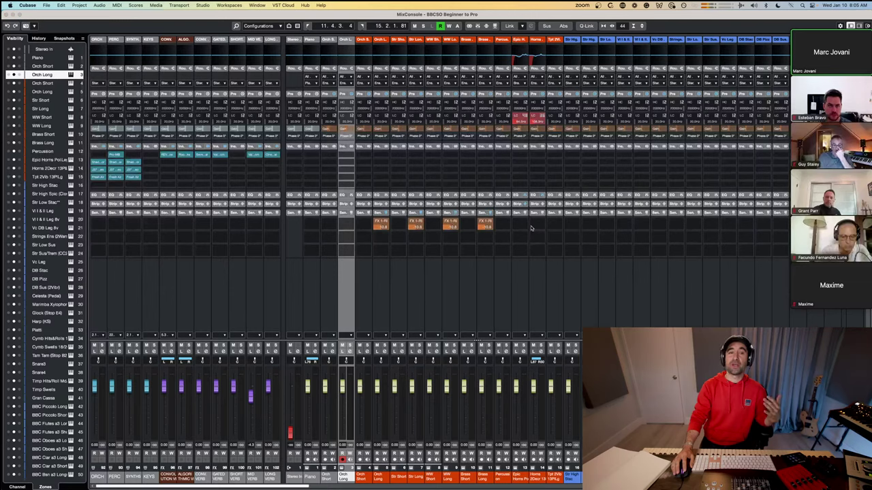
key("super+Tab")
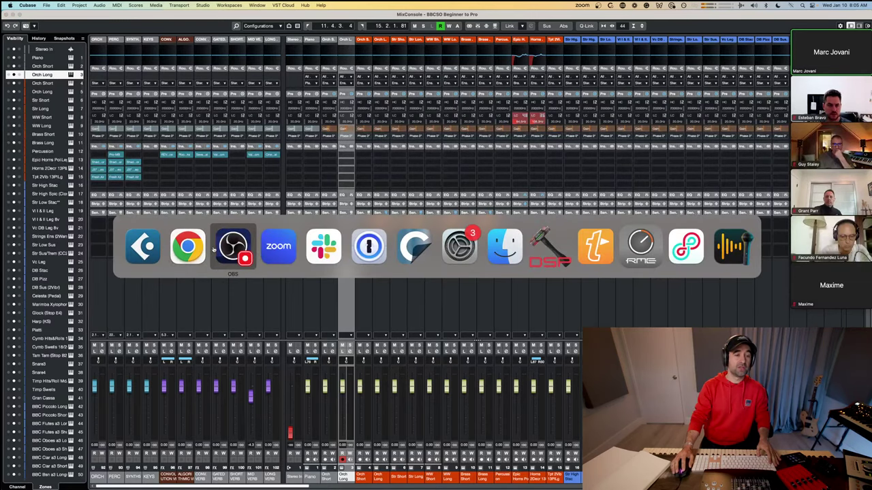
left_click(147, 249)
key("F3")
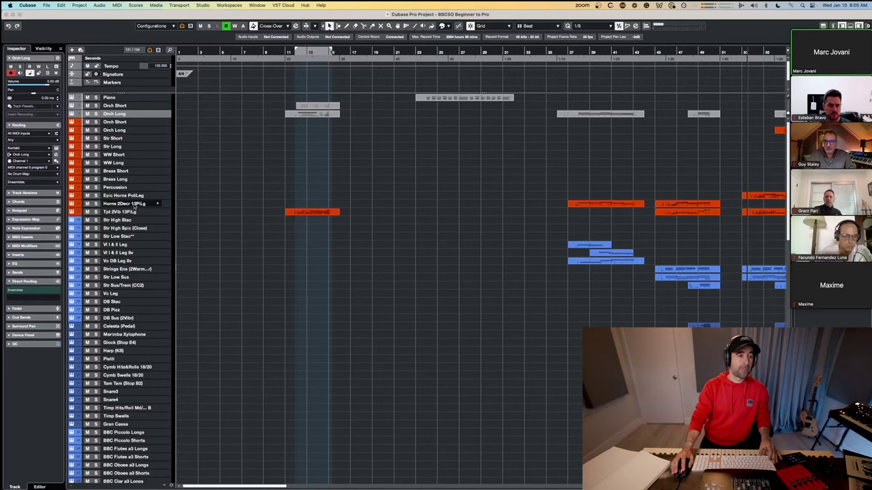
left_click(134, 196)
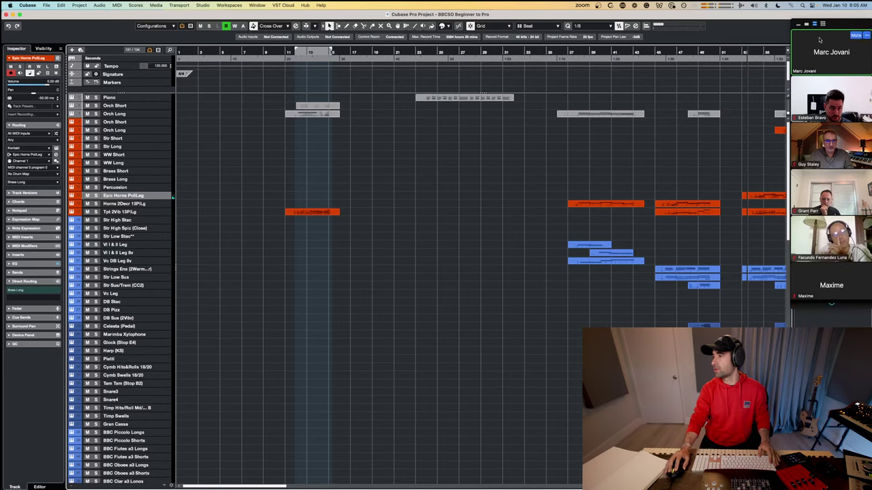
Step: Move the video-call participants panel away from the screen edge and open the mixer to view its last channels
left_click_drag(845, 30, 787, 63)
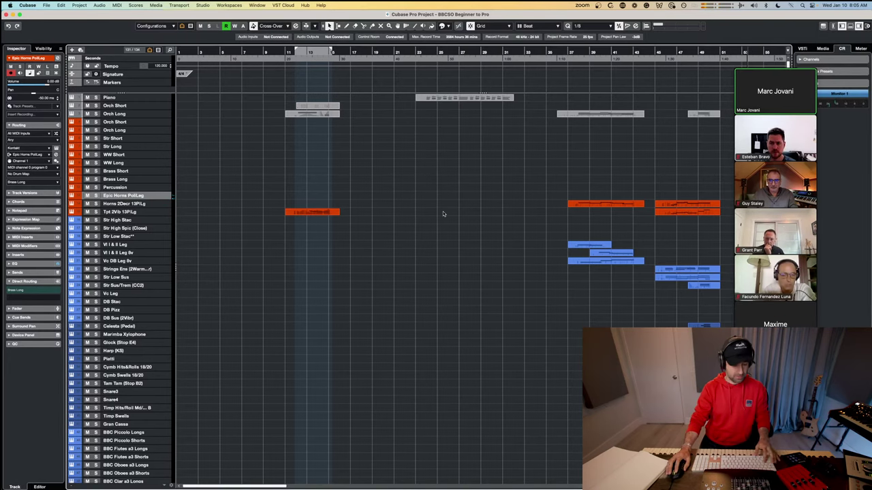
key("F3")
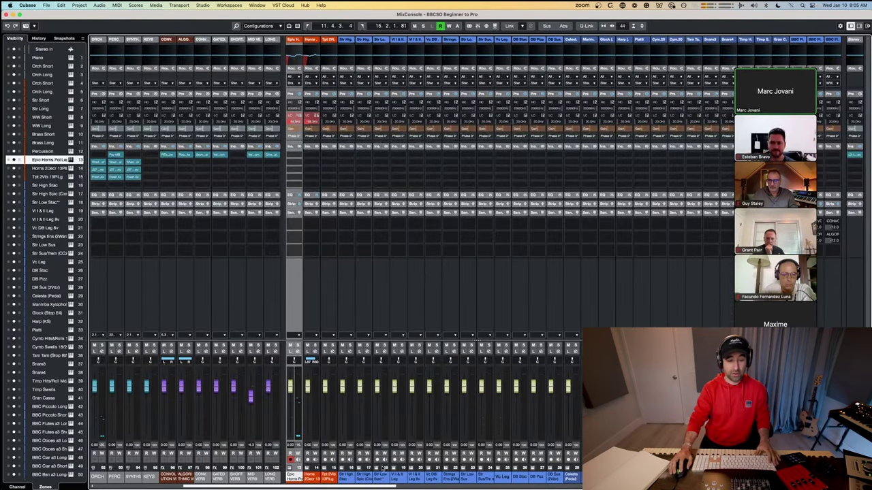
left_click(477, 486)
left_click(477, 485)
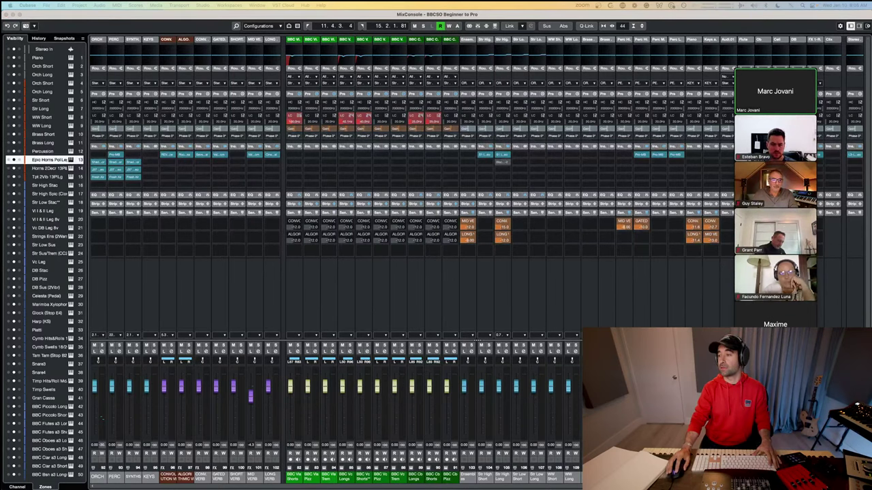
Step: Switch to OBS and show the MainDisplay source as a fullscreen projector on a 2560x1440 monitor
key("super+Tab")
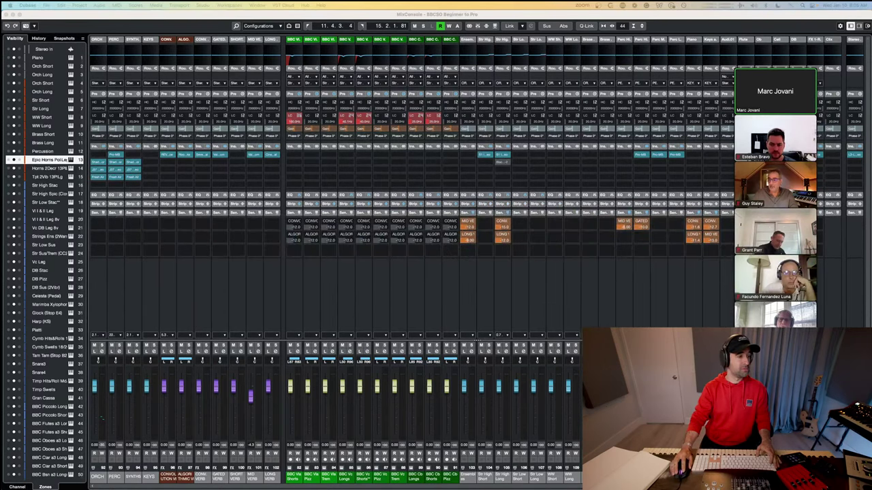
right_click(329, 211)
mouse_move(374, 252)
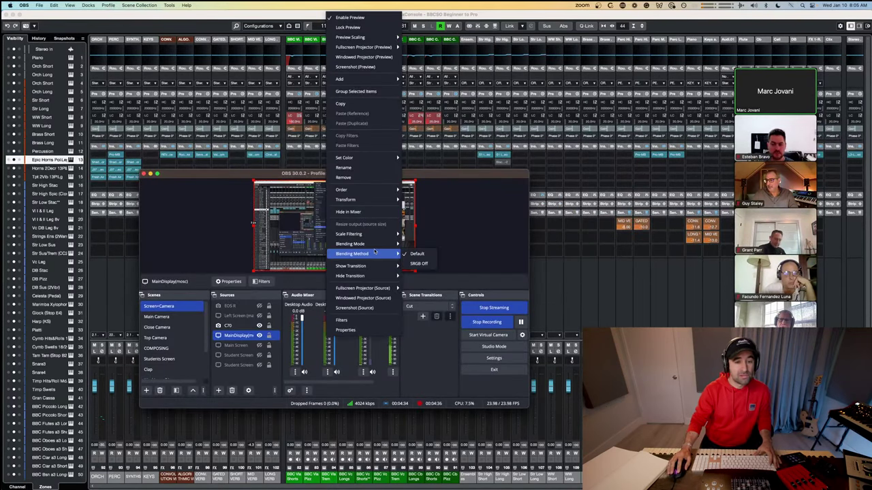
mouse_move(394, 289)
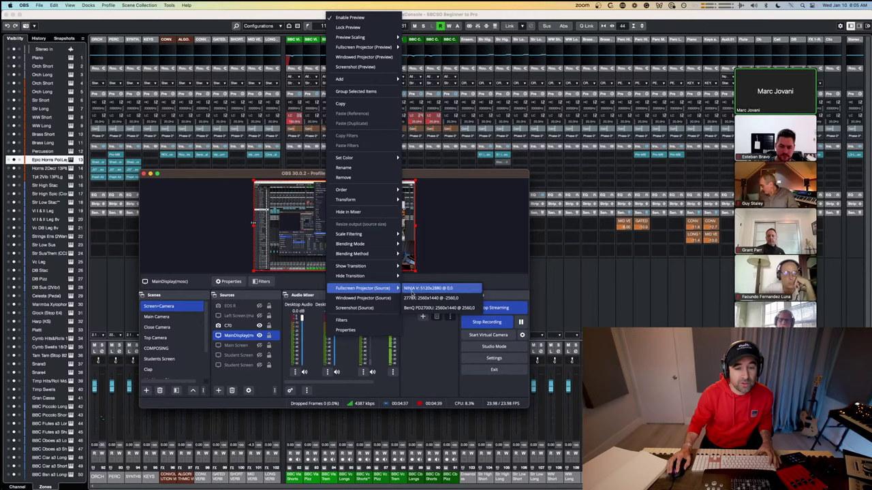
left_click(426, 298)
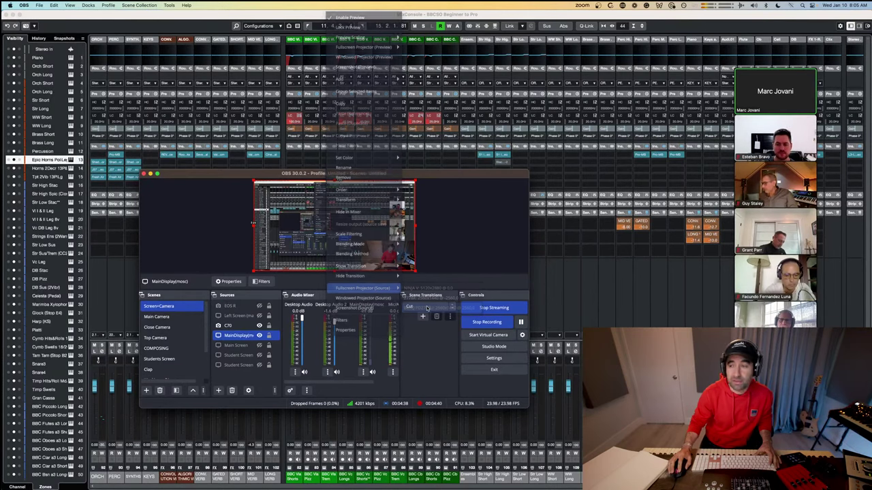
Step: Return to Cubase and lower the threshold of the L3-LL Multimaximizer on the stereo output
key("super+Tab")
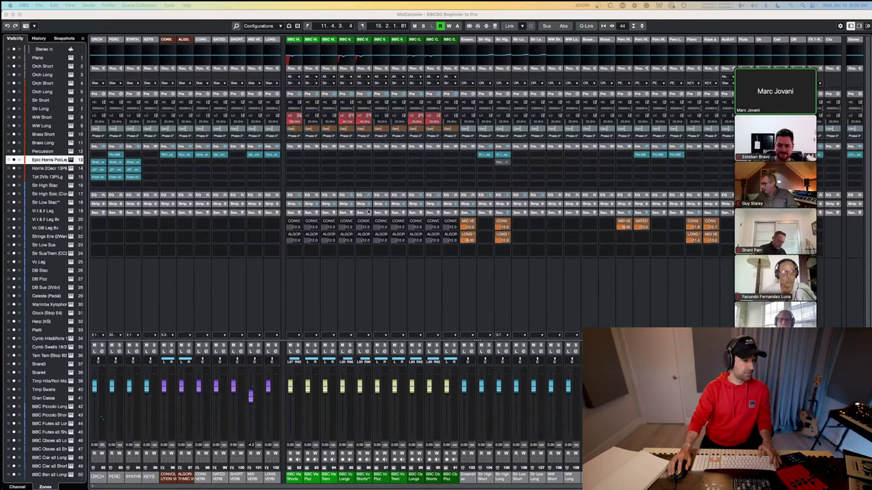
key("super+Tab")
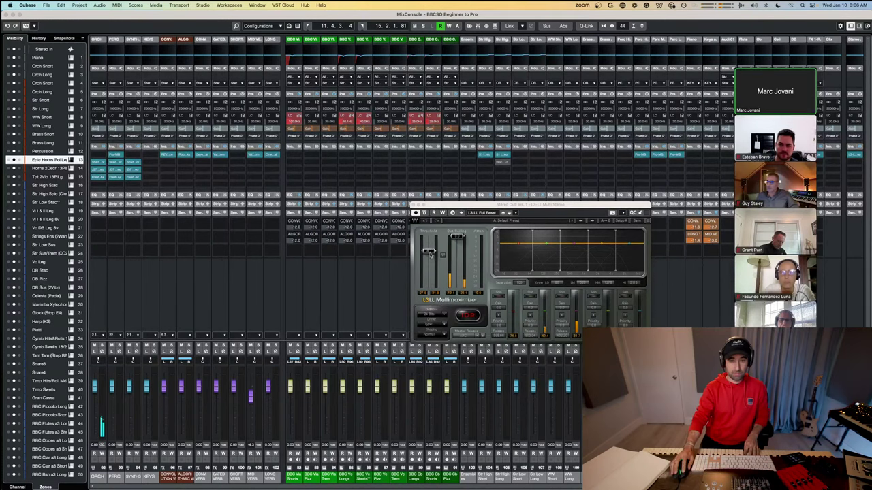
left_click_drag(429, 250, 429, 255)
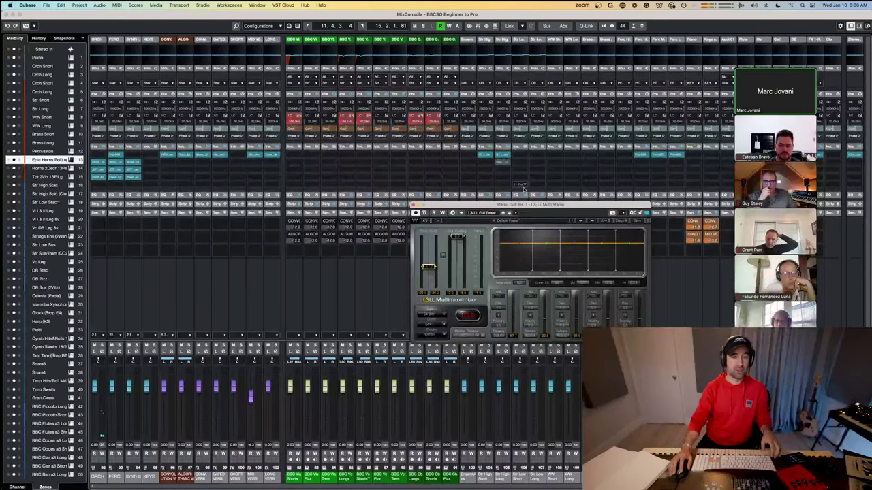
Step: Return to the project's track list and open the Kontakt instrument of the Epic Horns PoliLeg track
key("super+Tab")
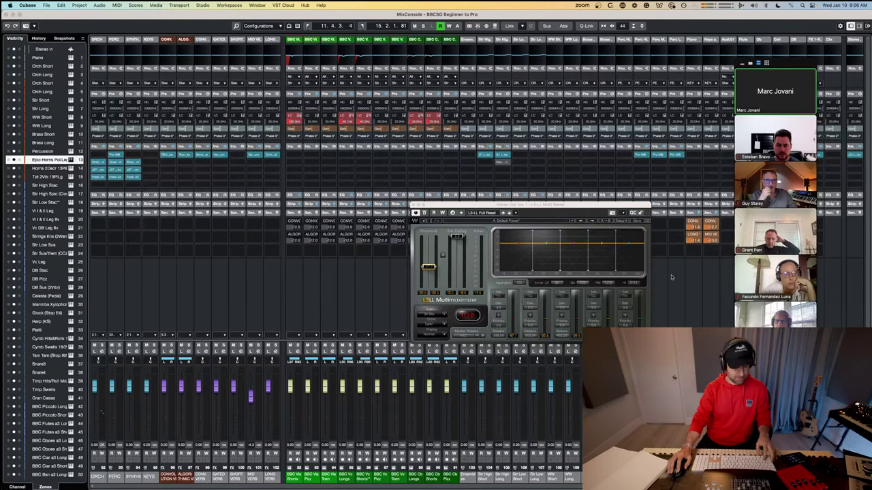
key("F3")
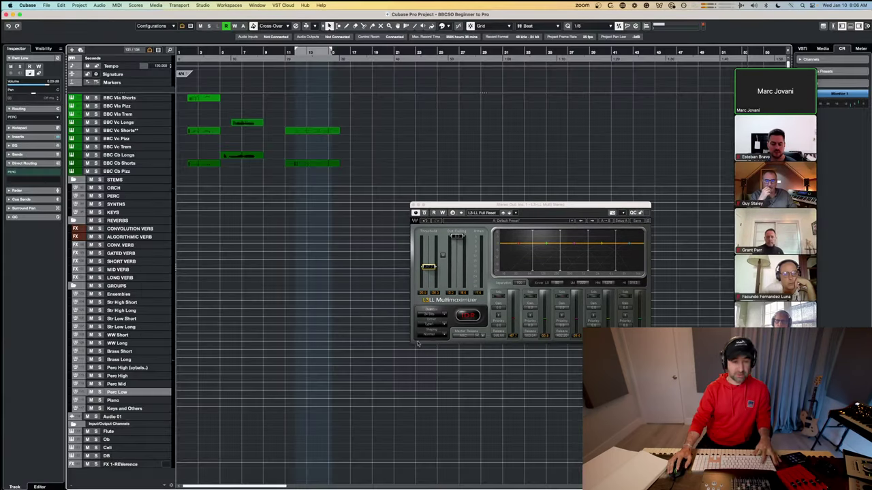
scroll(83, 212, "up", 10)
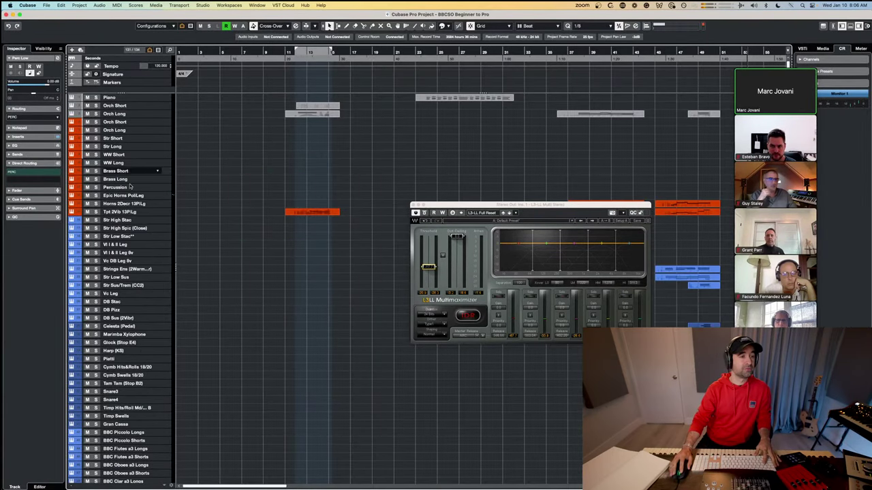
left_click(134, 196)
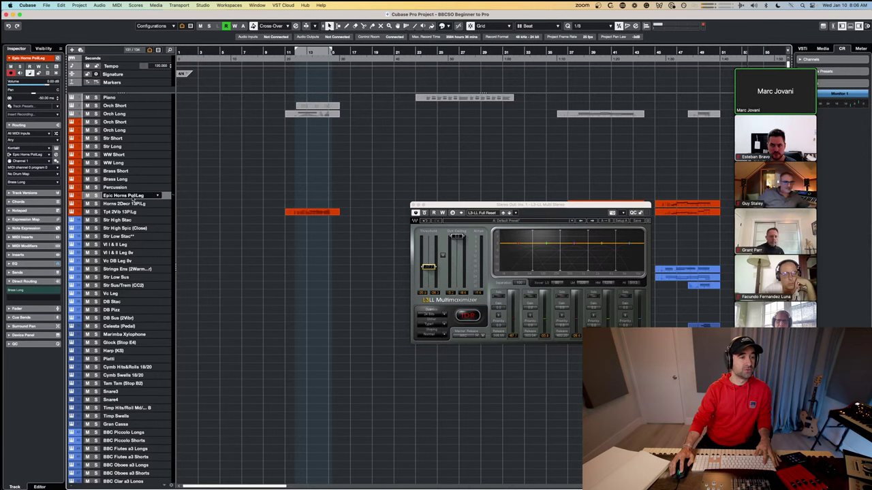
left_click(56, 148)
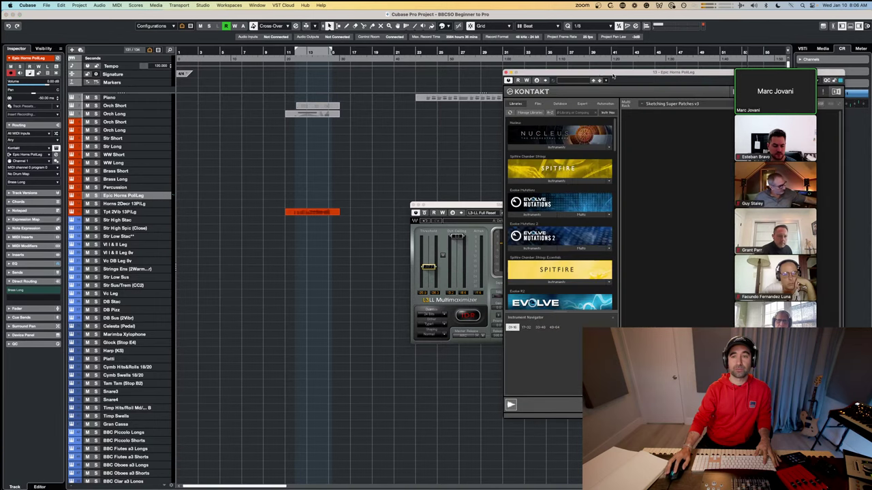
Step: Move the Kontakt window clear of the video-call panel and show the patches in bank 33-48
left_click_drag(613, 76, 241, 117)
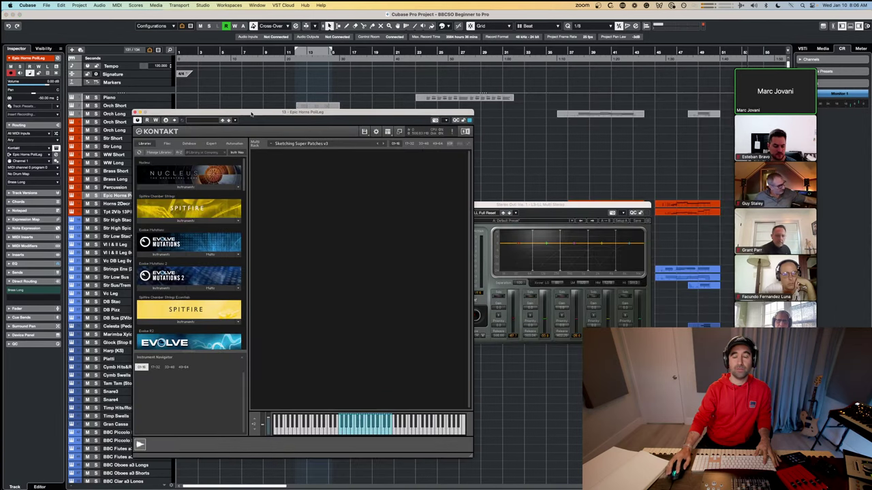
left_click(424, 145)
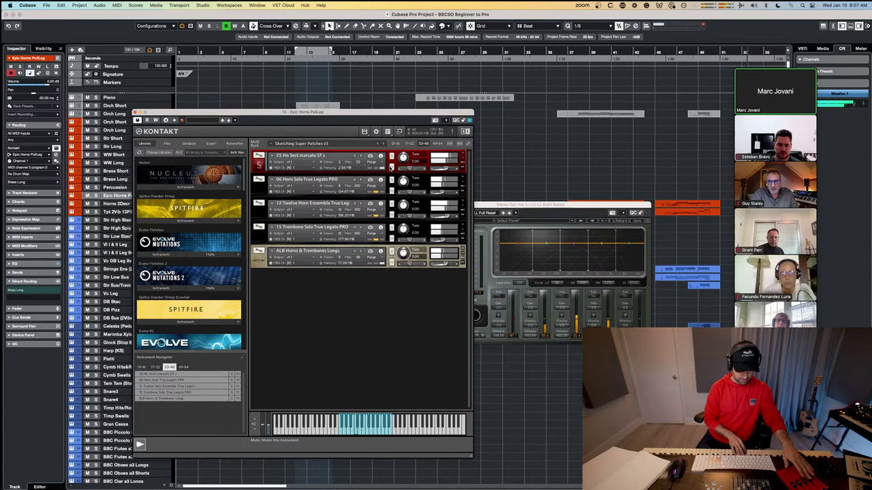
left_click(391, 168)
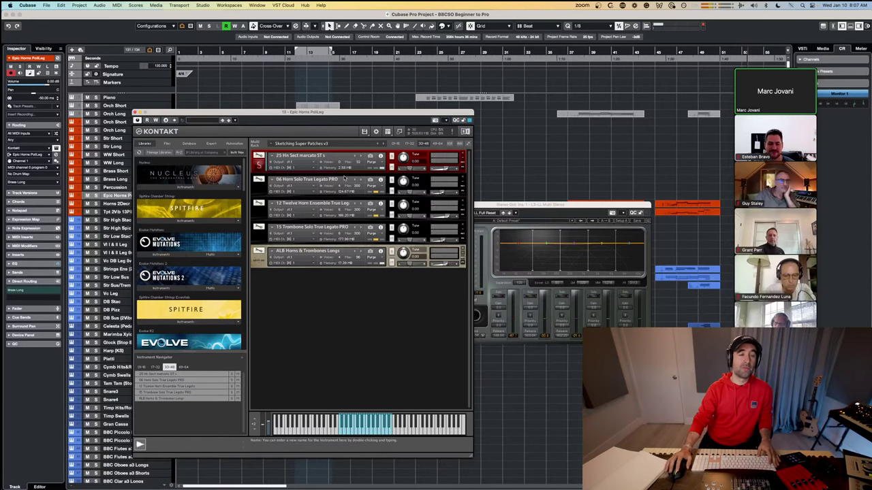
Step: Switch to the Chrome slide and highlight the pre-orchestrated, performance and sketching patches wording in turn
key("super+Tab")
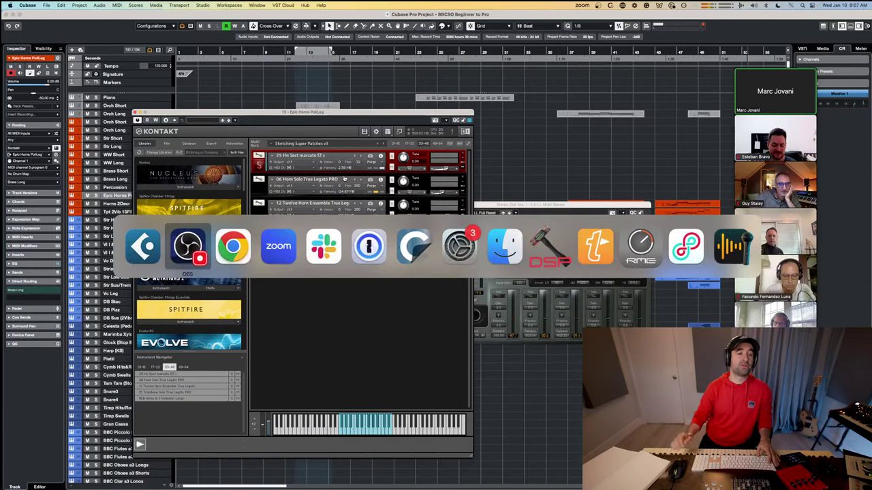
key("super+Tab")
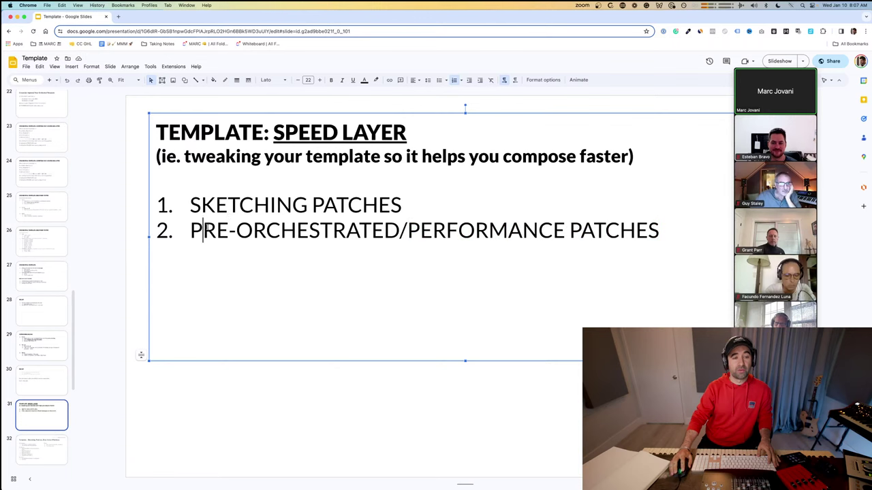
left_click_drag(202, 230, 385, 230)
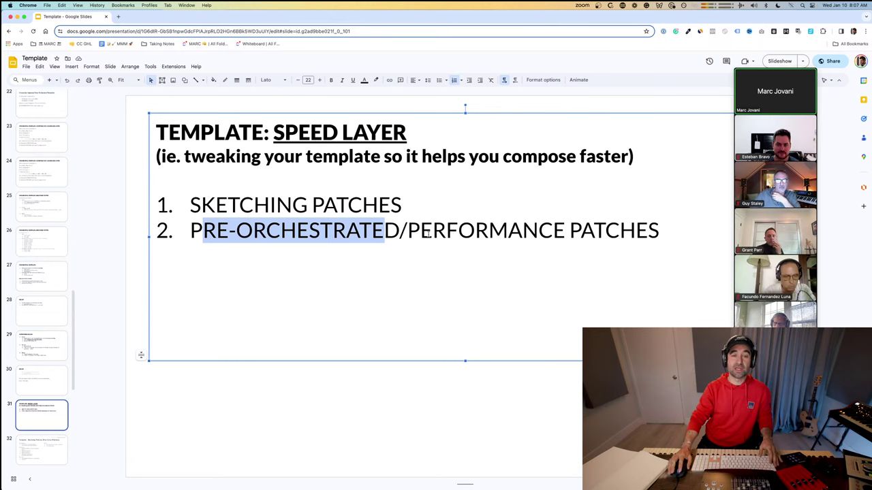
left_click_drag(409, 234, 644, 240)
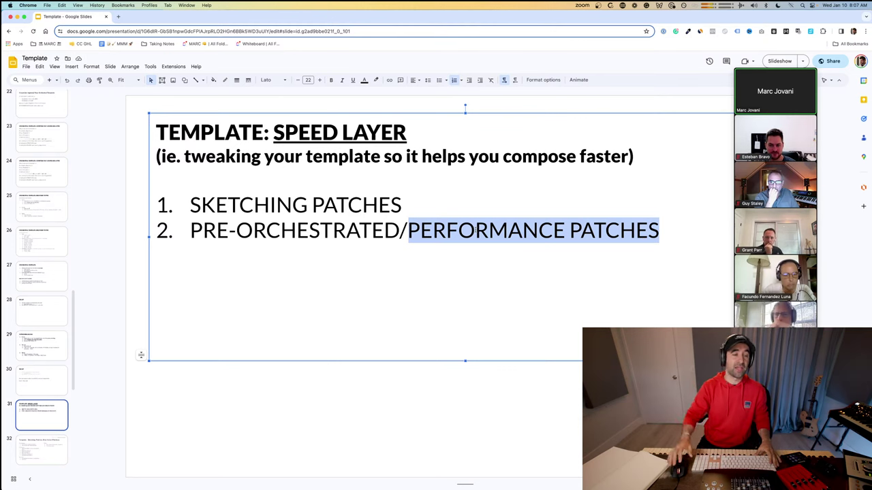
triple_click(249, 205)
Step: Close the Kontakt window in Cubase and open the orange Orch Short and Orch Long HALion instruments, viewing Orch Long's Load and Edit pages
key("super+Tab")
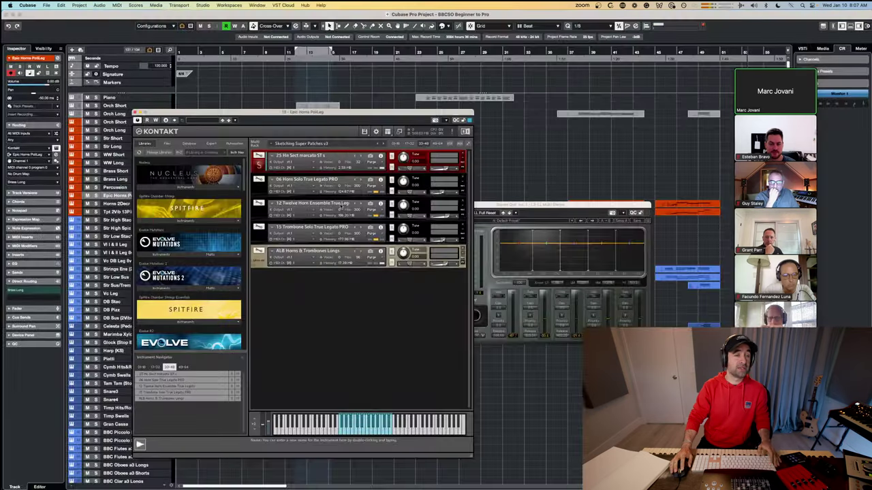
left_click(138, 114)
left_click(131, 123)
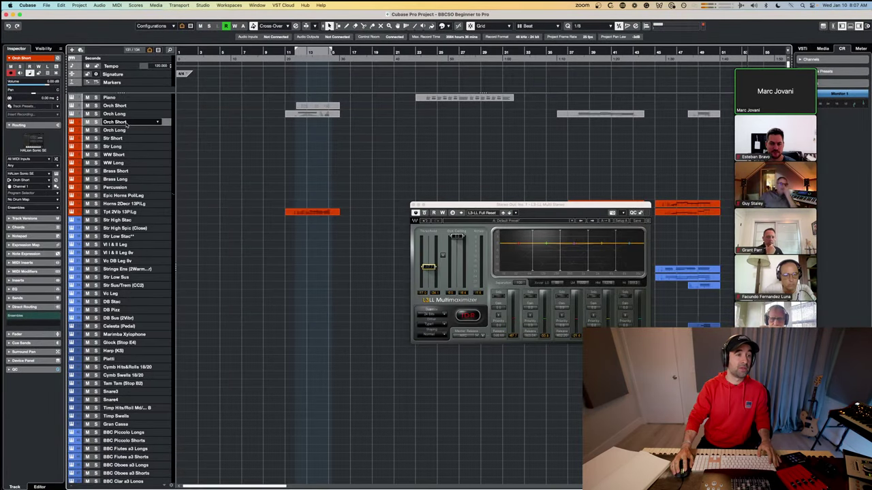
left_click(129, 130)
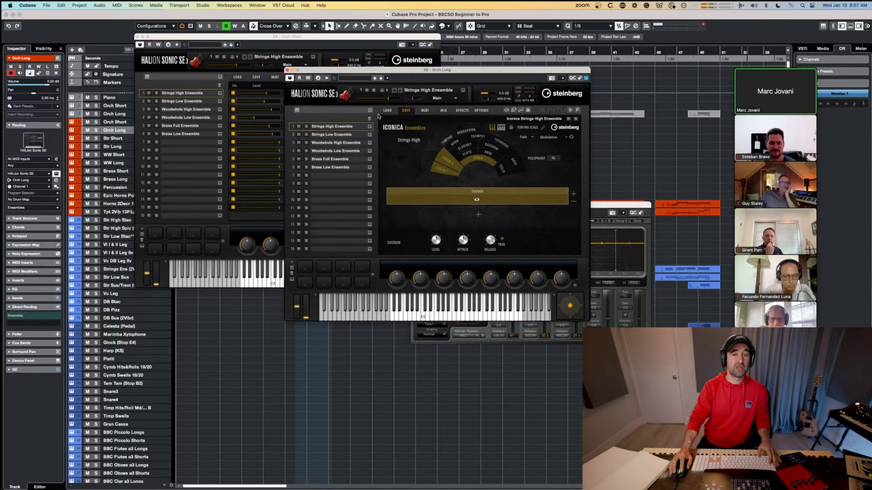
left_click(385, 111)
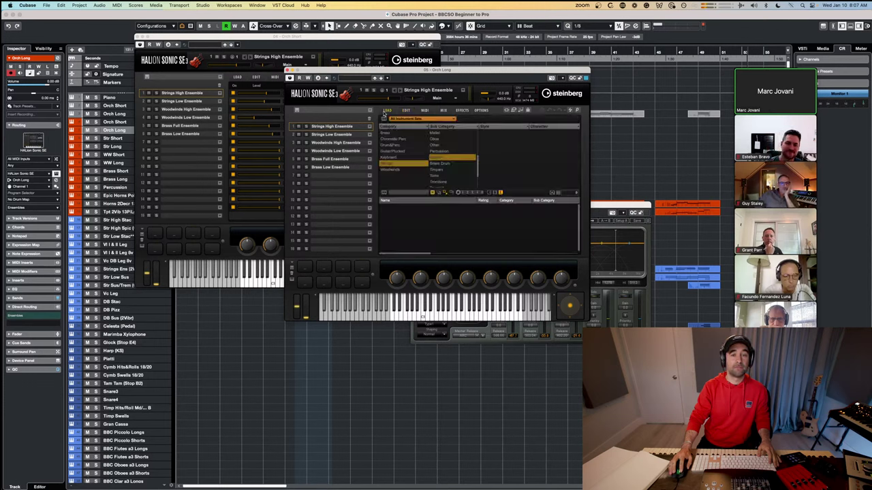
left_click(406, 110)
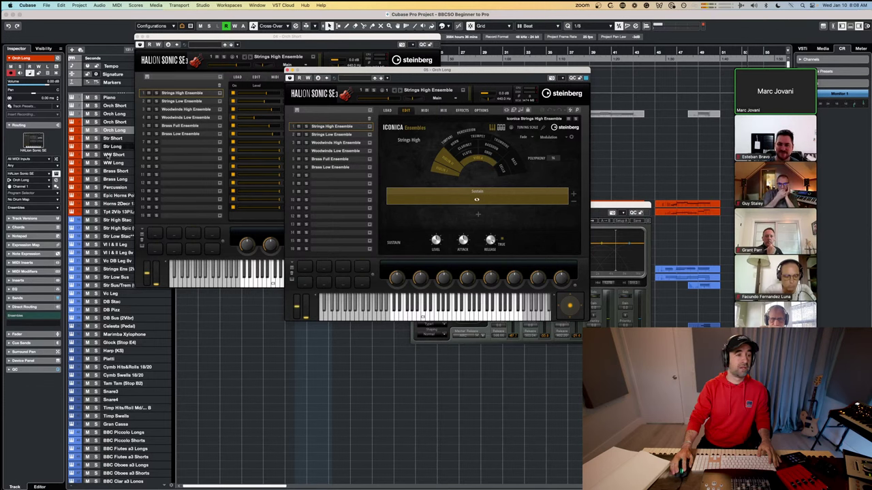
Step: Close both HALion Sonic windows and view the instruments of the Str Long and orange Orch Long tracks instead
left_click(164, 89)
left_click(140, 45)
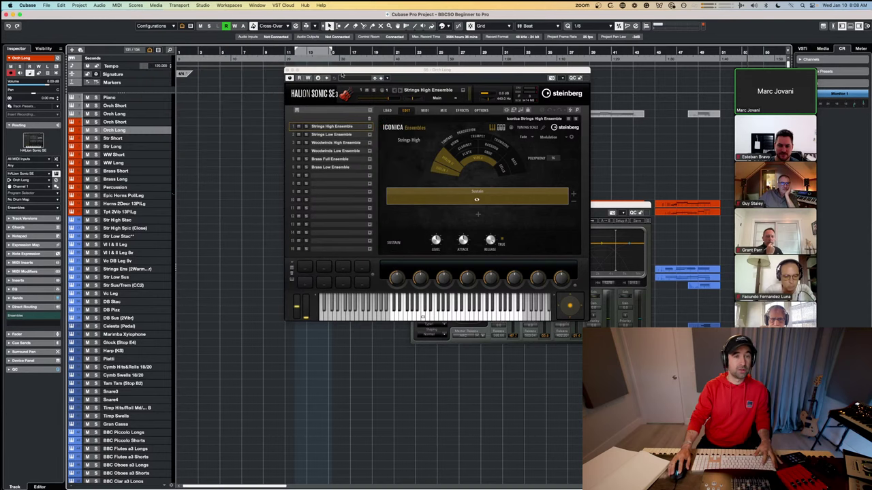
left_click(289, 70)
left_click(164, 146)
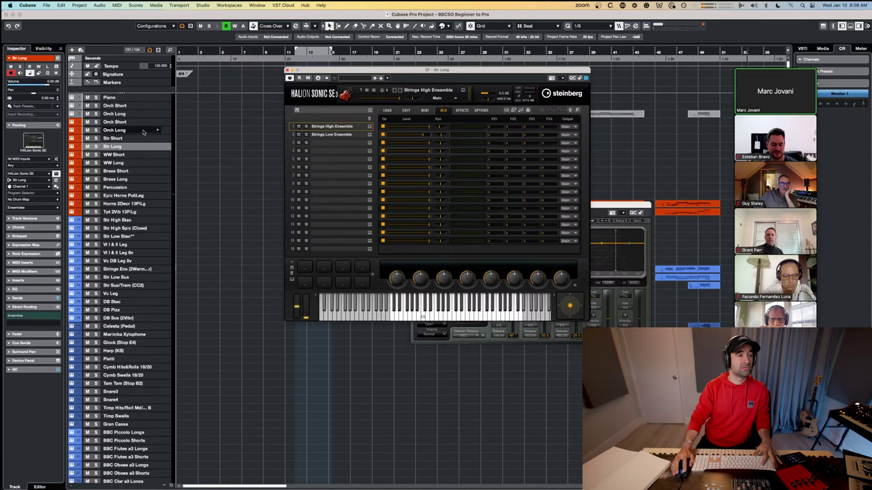
left_click(144, 131)
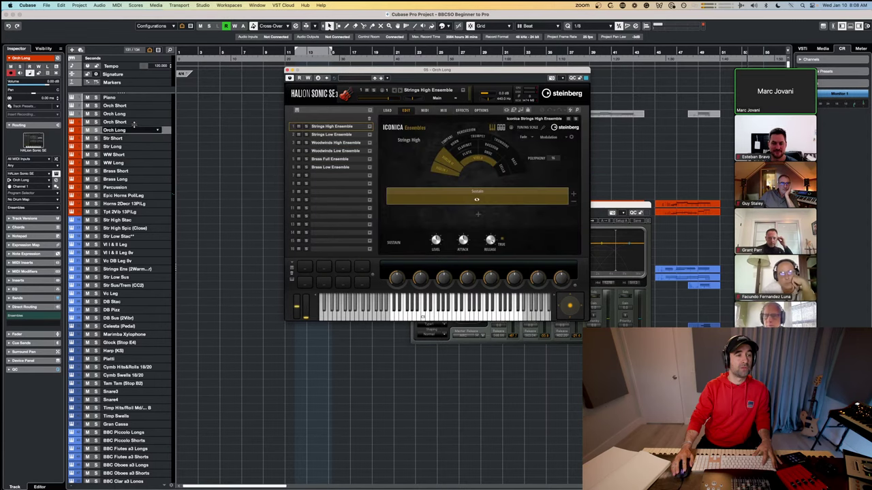
Step: View the Kontakt patches loaded on the grey Orch Long track
left_click(116, 113)
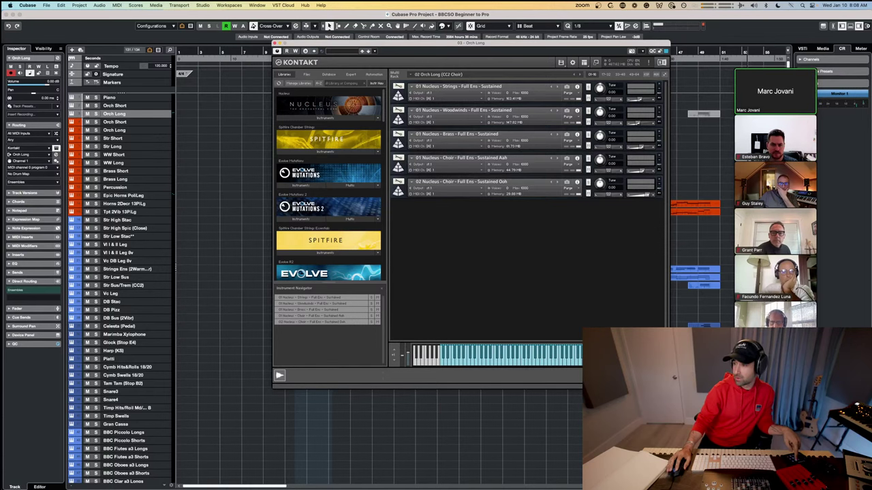
key("super+w")
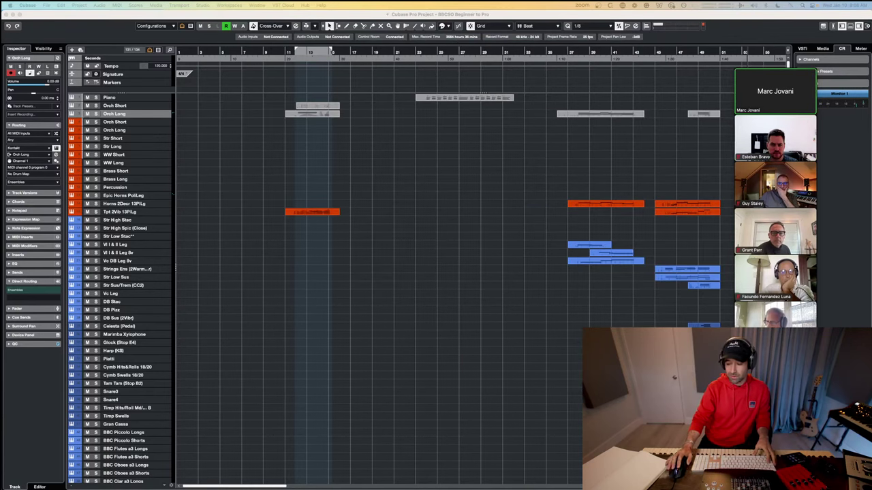
Step: Switch to OBS, project the preview fullscreen on the BenQ PD2700U display and minimize the OBS window
key("super+Tab")
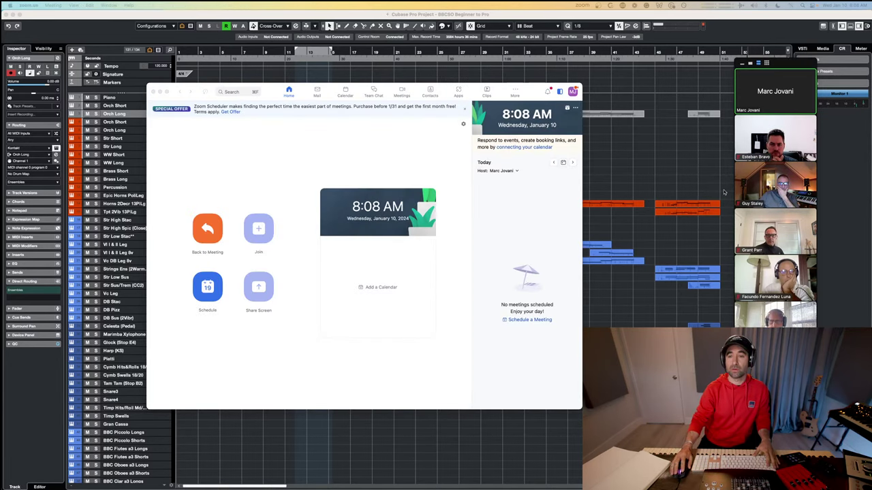
key("super+Tab")
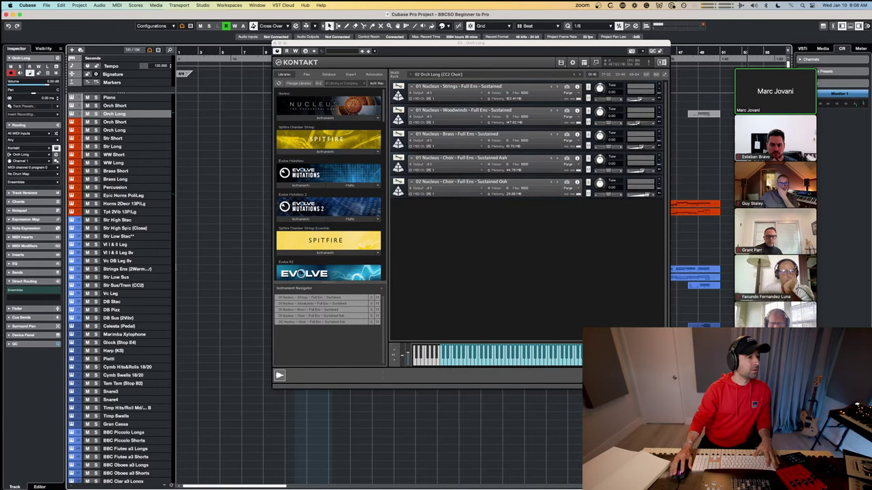
key("super+Tab")
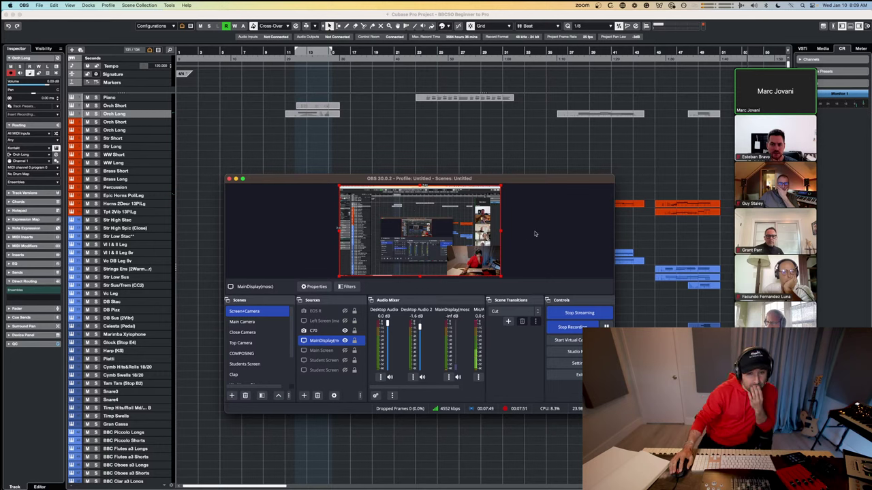
left_click(535, 234)
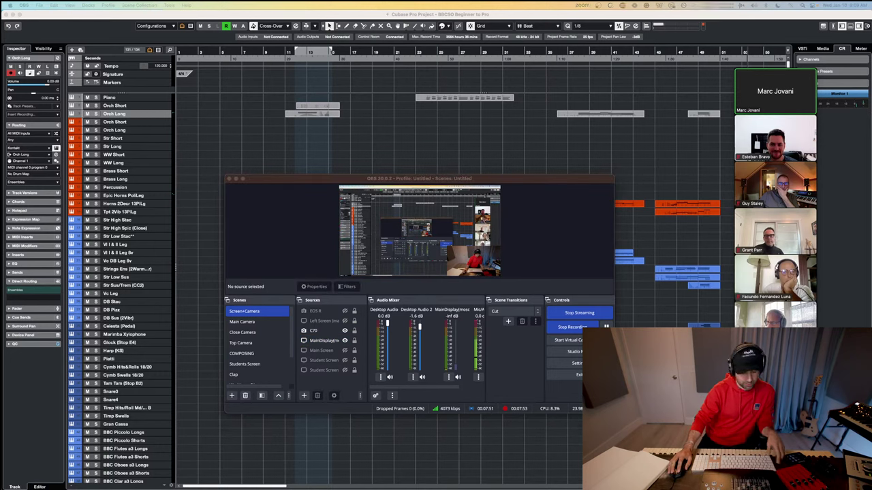
right_click(387, 274)
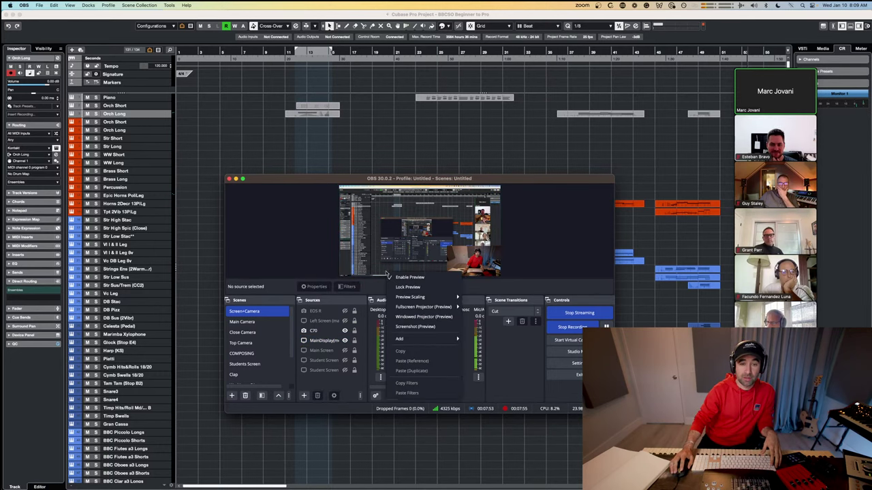
mouse_move(447, 308)
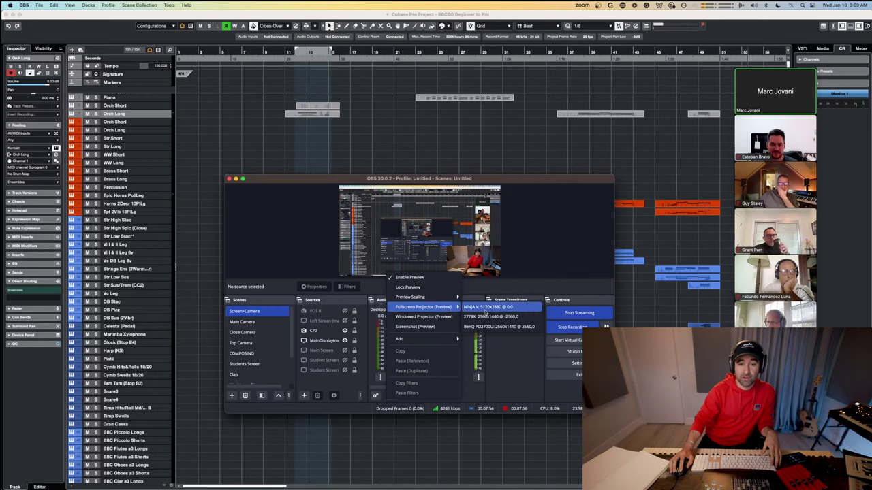
left_click(480, 327)
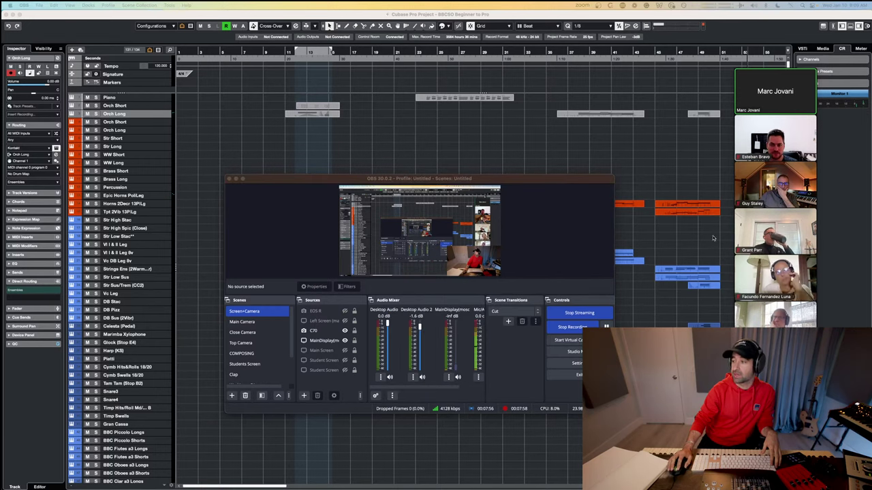
double_click(514, 180)
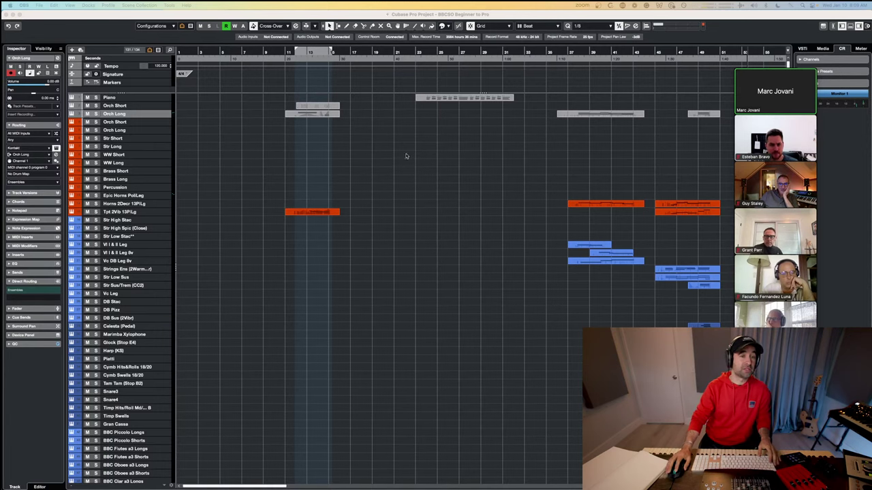
Step: Return to Cubase and close the grey Orch Long track's Kontakt window
key("super+Tab")
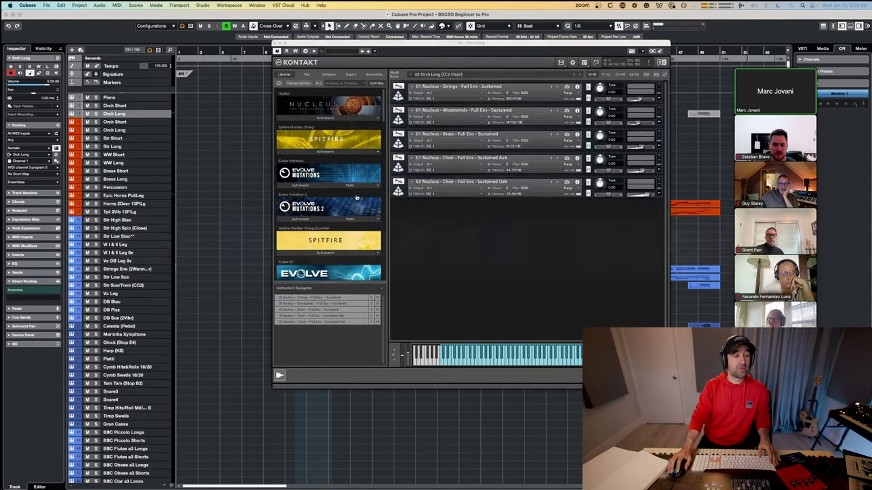
key("super+Tab")
key("super+Tab")
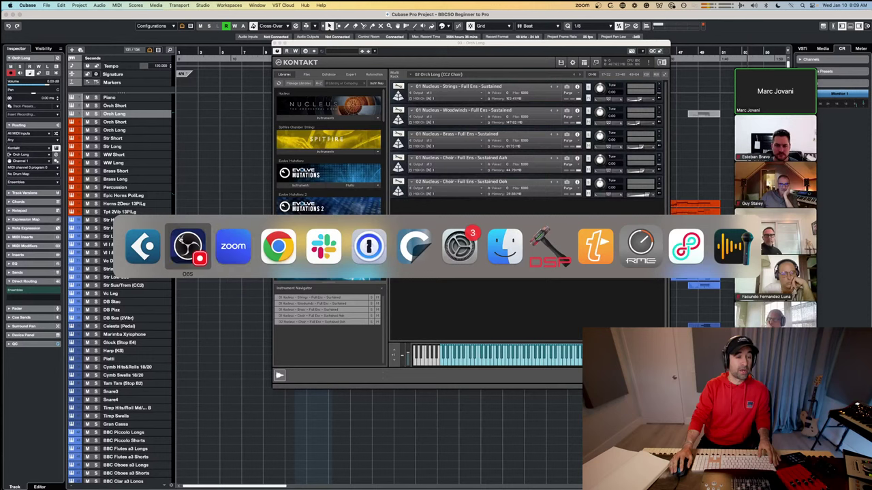
left_click(156, 232)
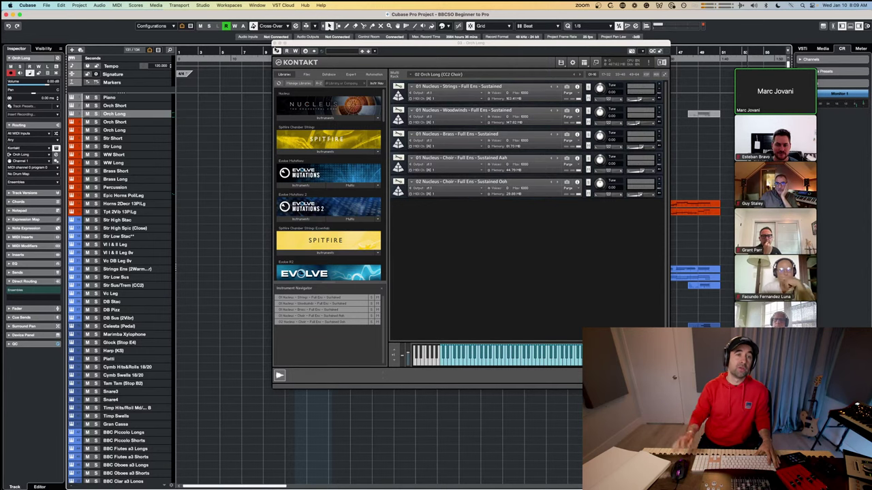
left_click(276, 43)
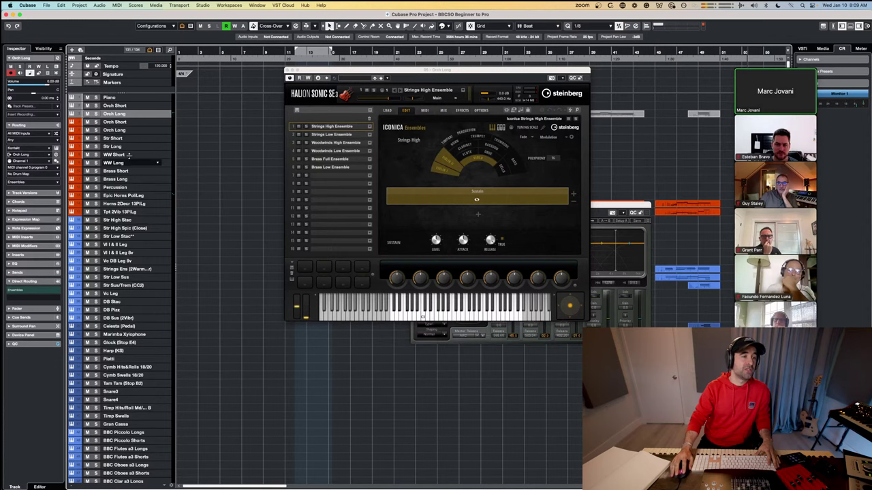
Step: Close the Str Long HALion window and view the Mix page of the orange Orch Long instrument
left_click(133, 130)
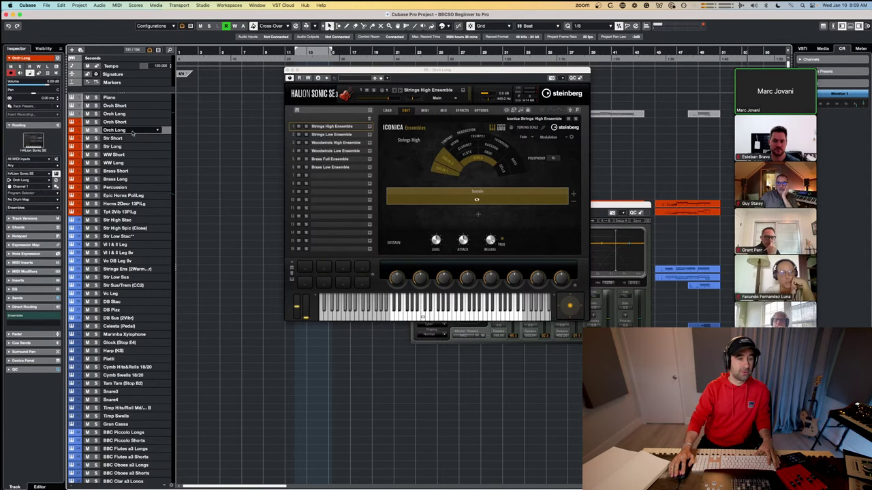
left_click(366, 71)
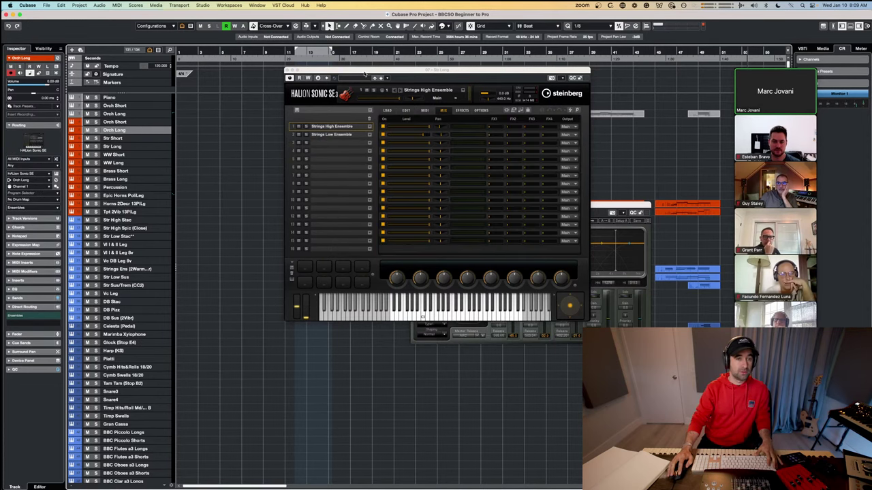
key("super+w")
key("super+e")
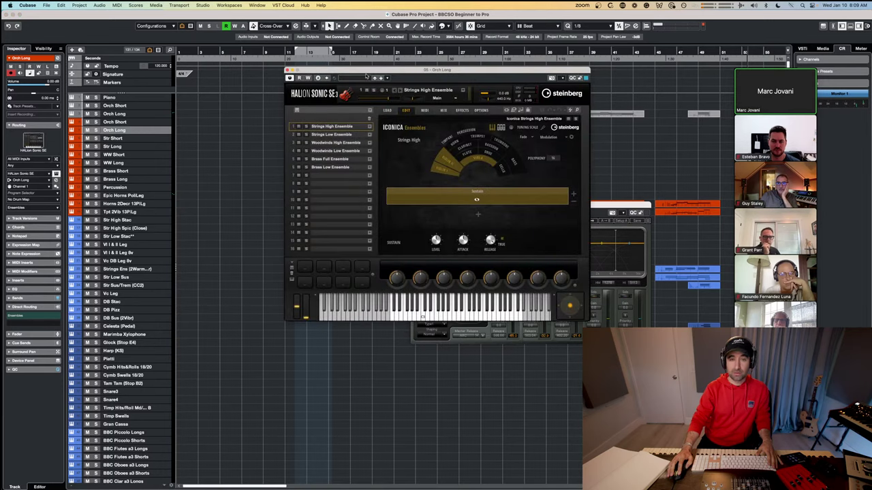
left_click(425, 111)
left_click(441, 111)
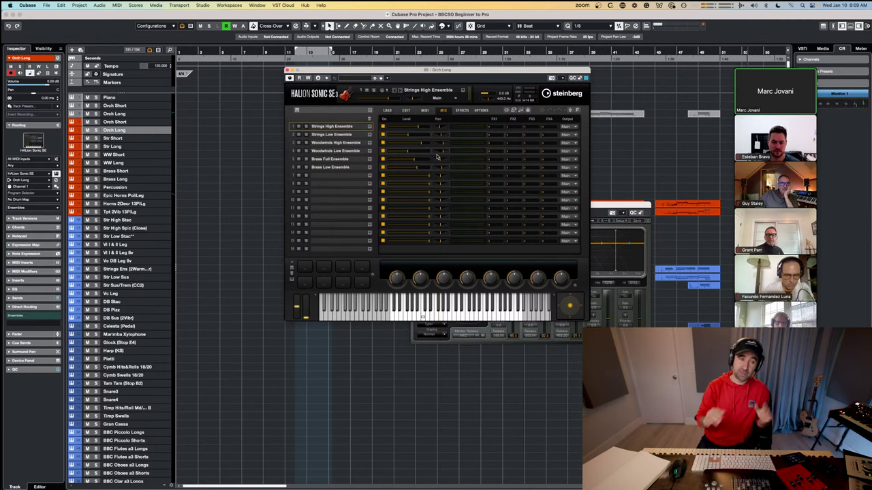
Step: Switch to the Chrome presentation, highlight part of the pre-orchestrated patches line and open slide 32 on sketching patches
left_click(219, 188)
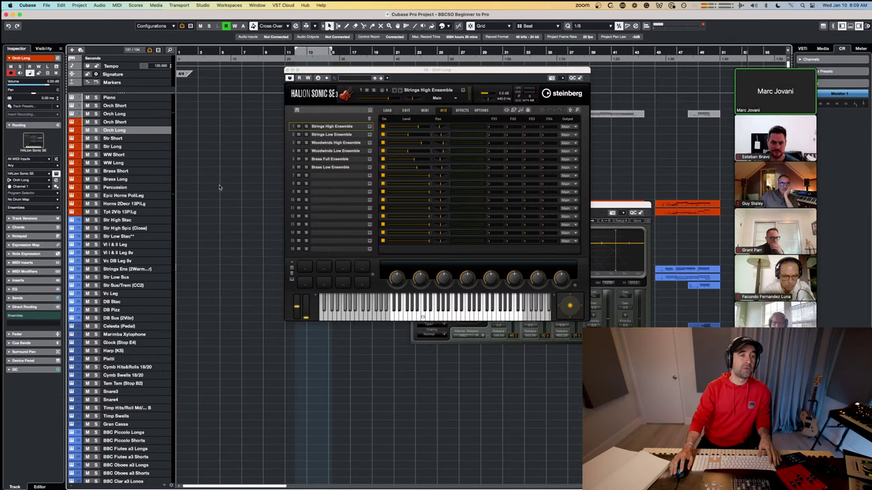
key("super+Tab")
key("super+Tab")
key("super+Tab")
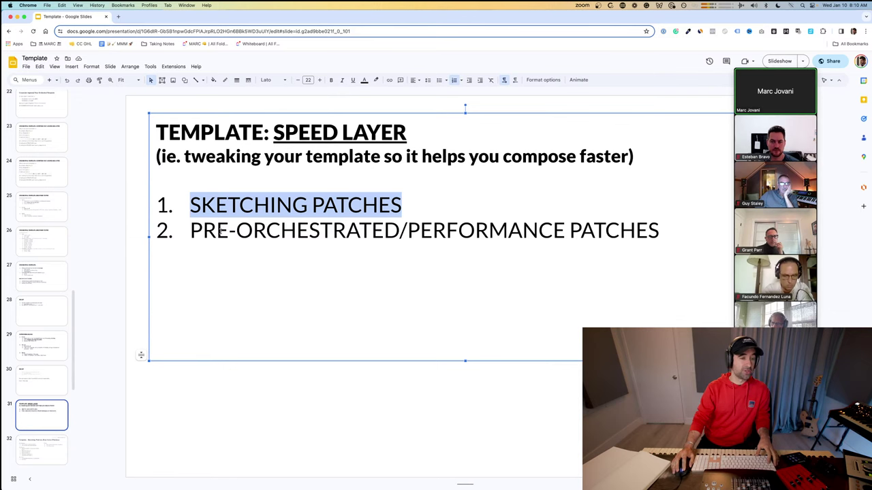
left_click_drag(220, 232, 312, 230)
left_click(54, 446)
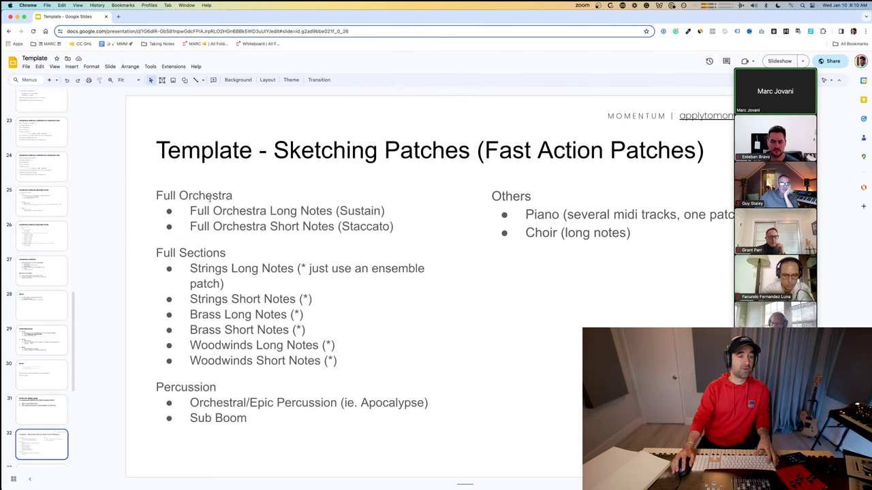
Step: Highlight the sketching patch list from Full Orchestra Long Notes to Sub Boom, then clear the highlight
left_click_drag(212, 210, 411, 437)
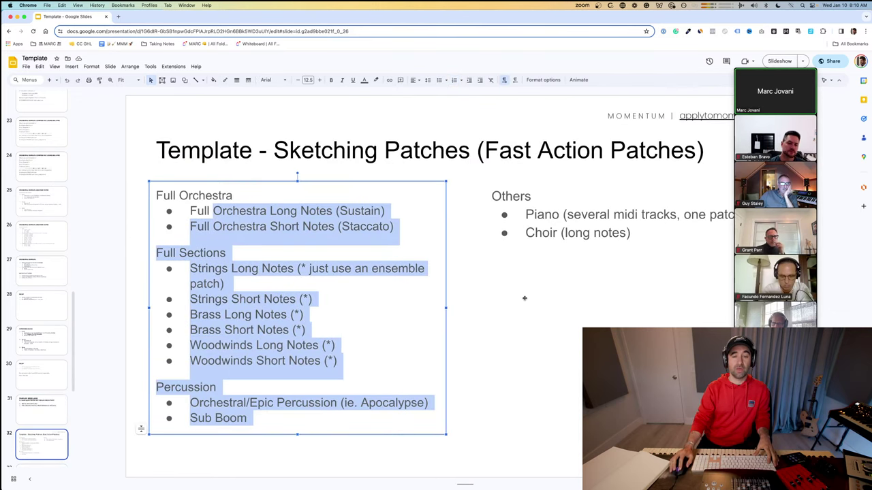
scroll(55, 425, "down", 3)
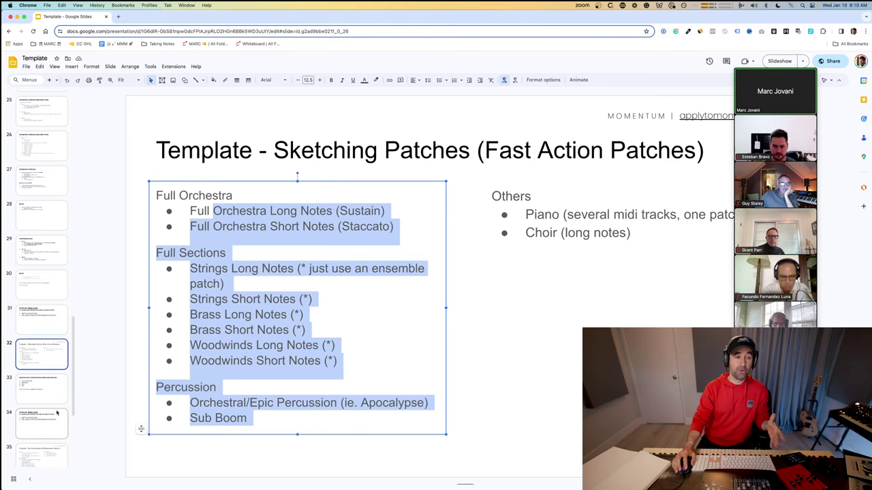
left_click(208, 228)
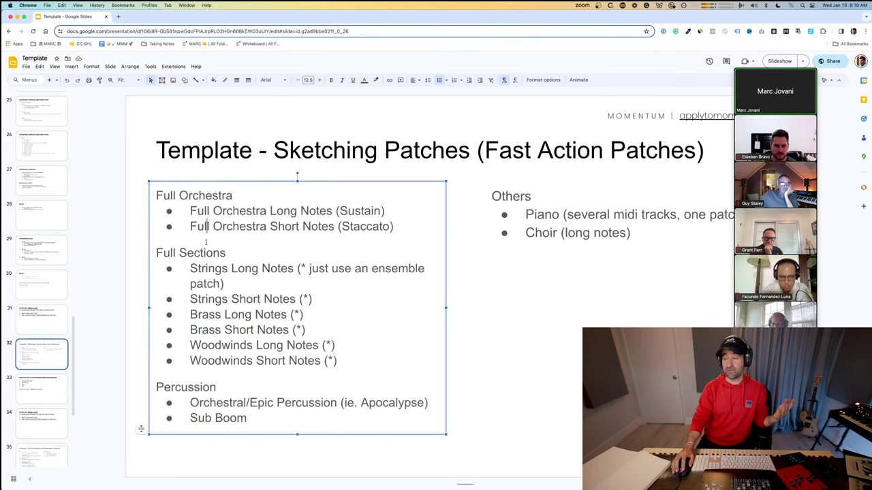
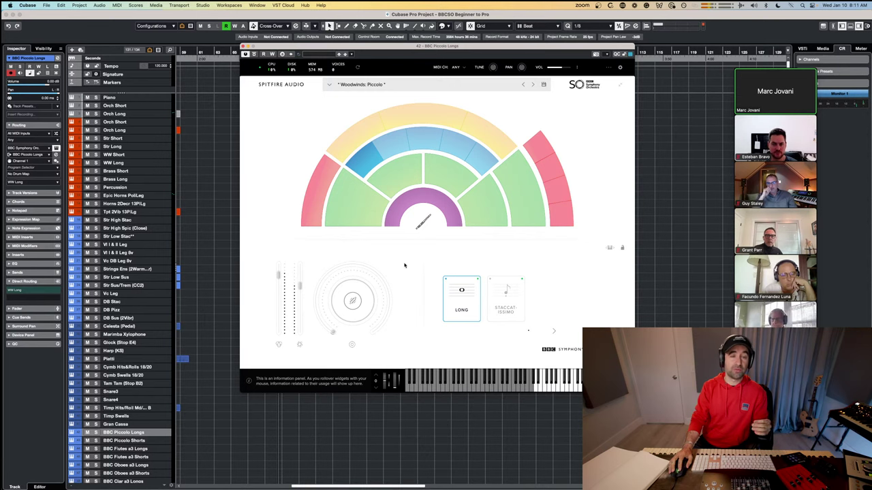
Step: Close the BBC Piccolo Longs instrument in Cubase and briefly view the orange Orch Long HALion instrument
left_click(243, 46)
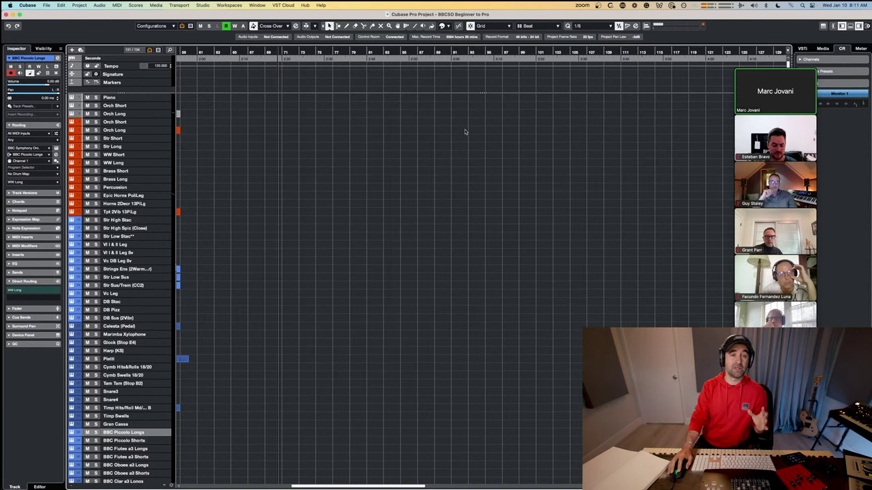
left_click(126, 130)
key("e")
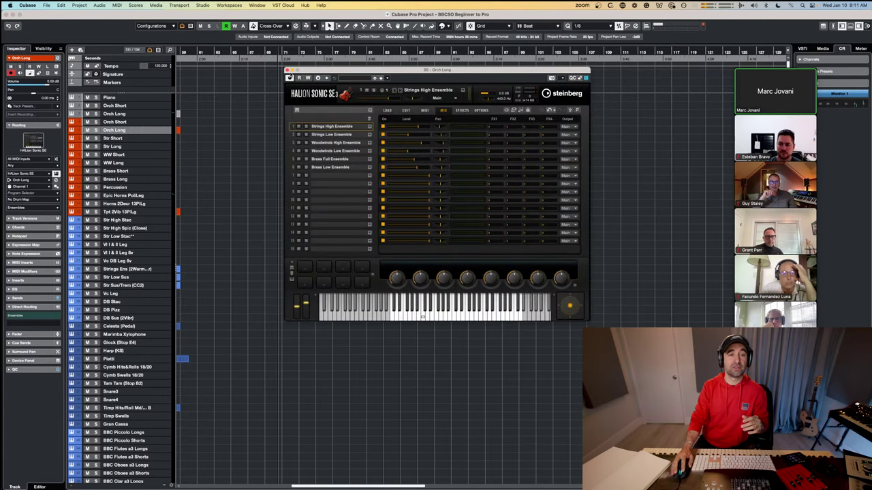
left_click(287, 71)
Step: View the grey Orch Long Kontakt and orange Orch Long HALion instruments together, then close both windows
left_click(120, 114)
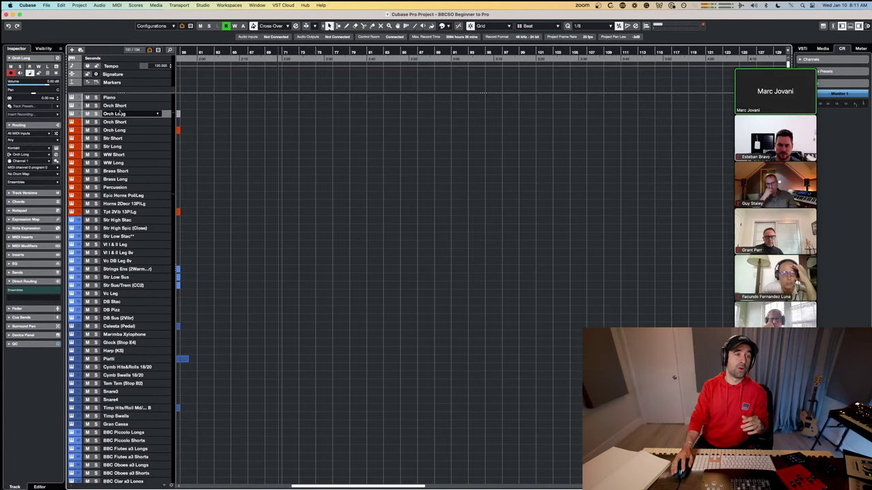
key("e")
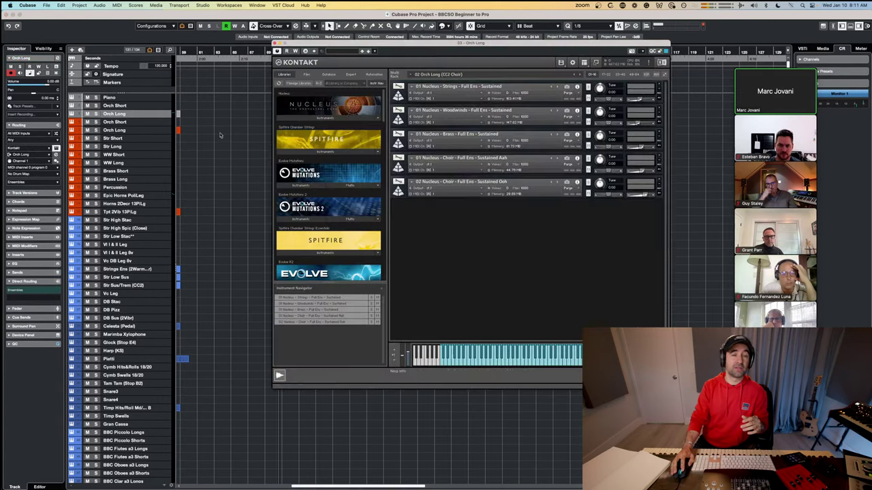
left_click(128, 131)
key("e")
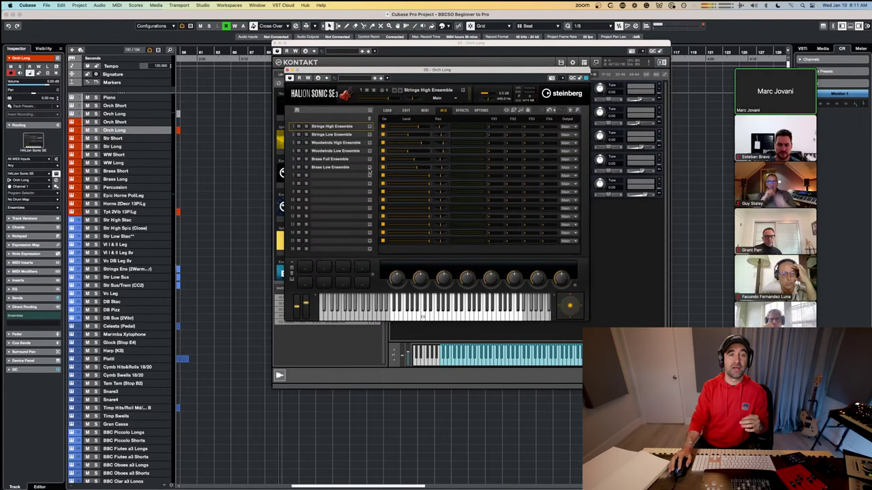
left_click_drag(317, 70, 331, 86)
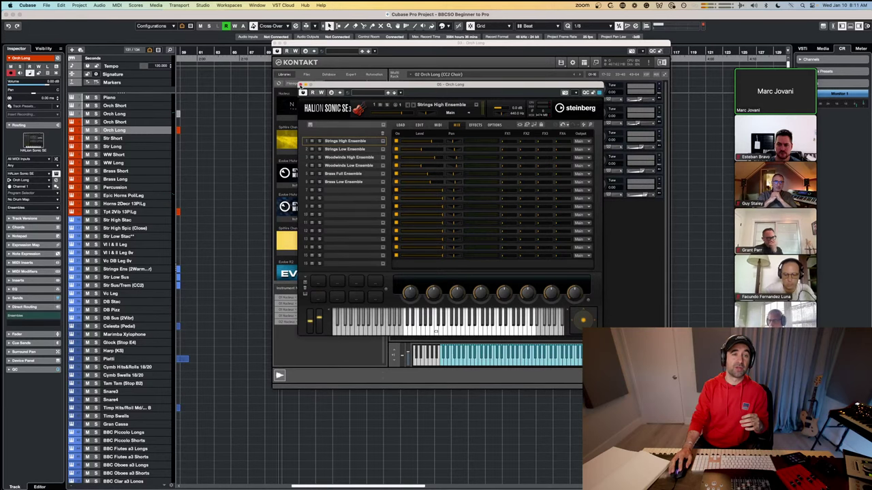
left_click(300, 83)
left_click(276, 45)
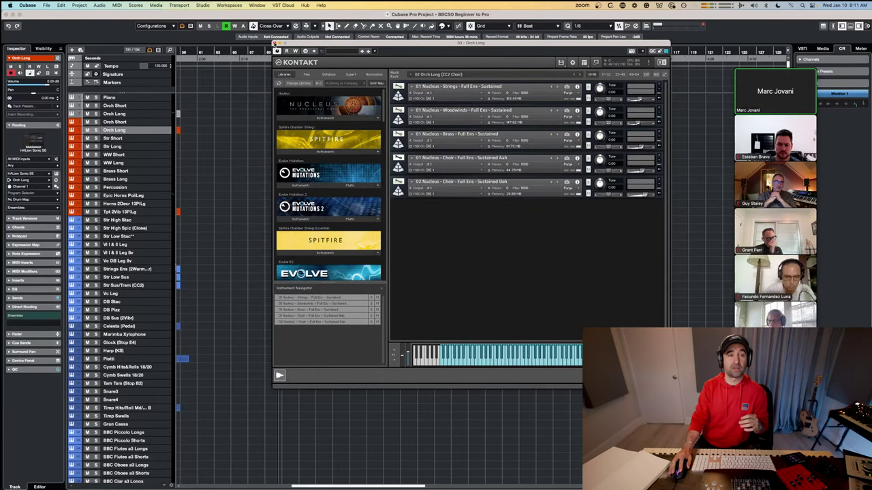
left_click(274, 43)
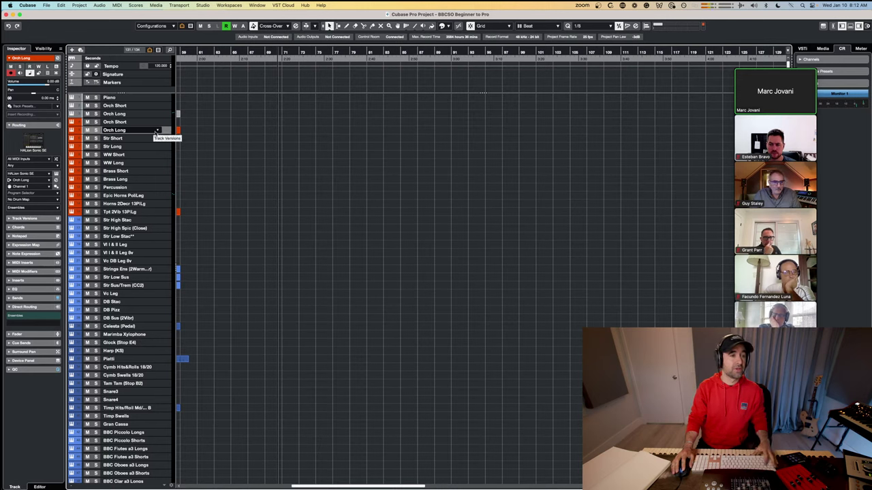
Step: Add an instrument track with Kontakt directly below the orange Orch Short track
left_click(136, 121)
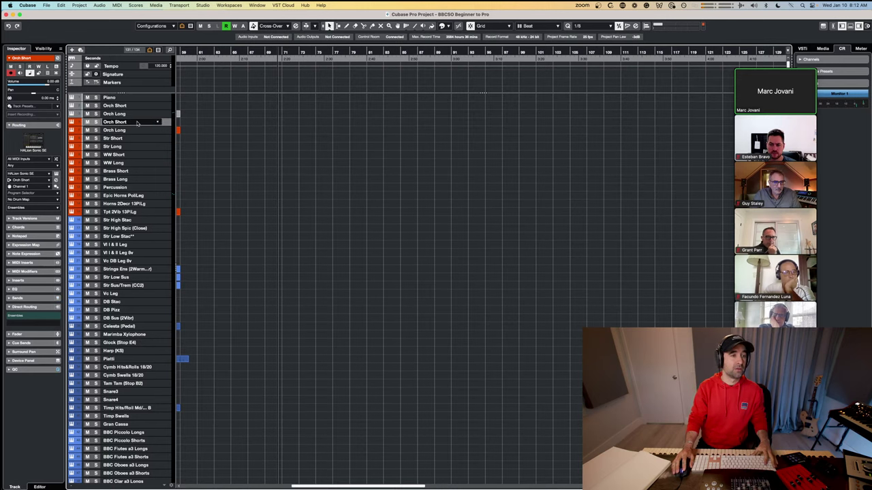
right_click(137, 121)
mouse_move(200, 123)
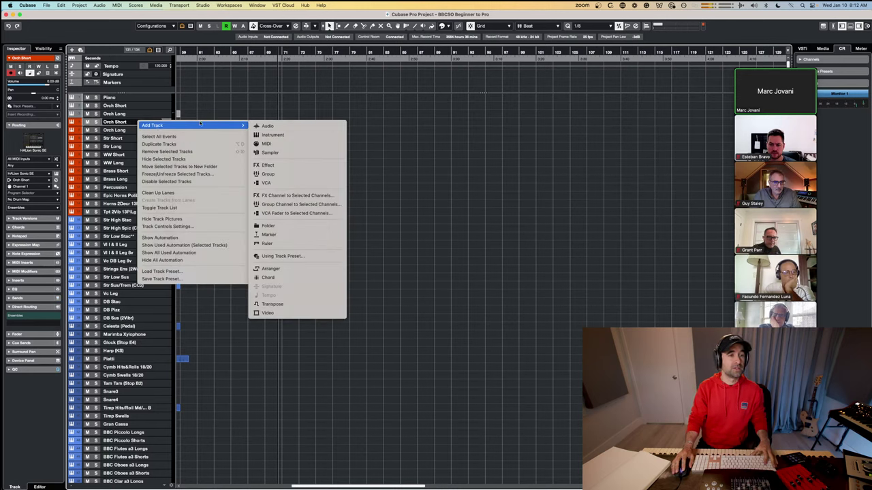
left_click(270, 135)
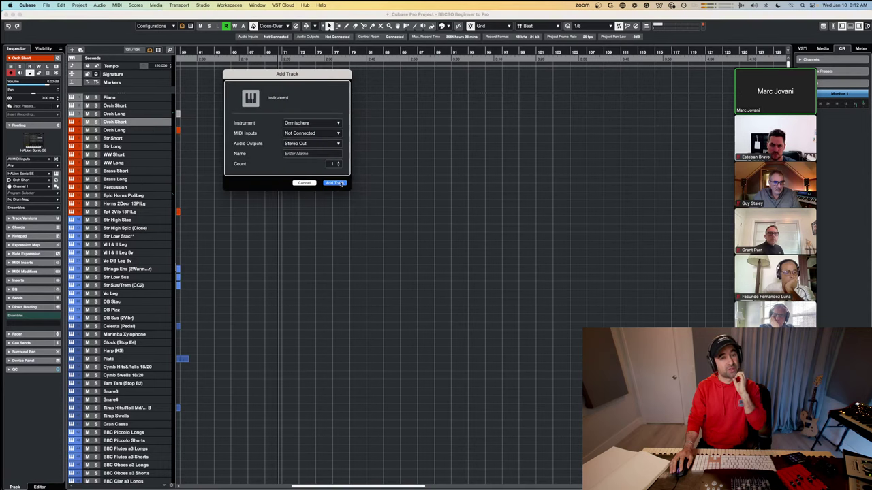
left_click(326, 125)
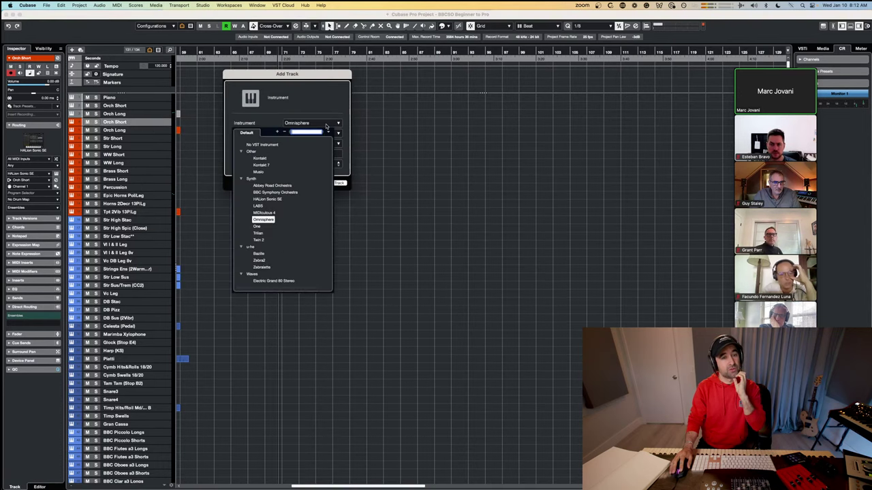
left_click(272, 159)
left_click(331, 183)
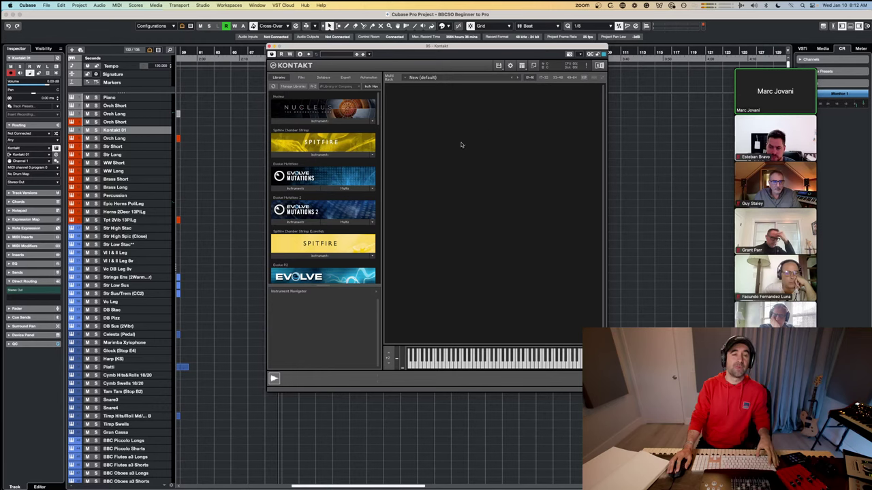
Step: Switch to the Chrome presentation, open slide 33 on creating sketching patches and highlight Stack Patches, Balance, Pan and EQ in turn
key("super+Tab")
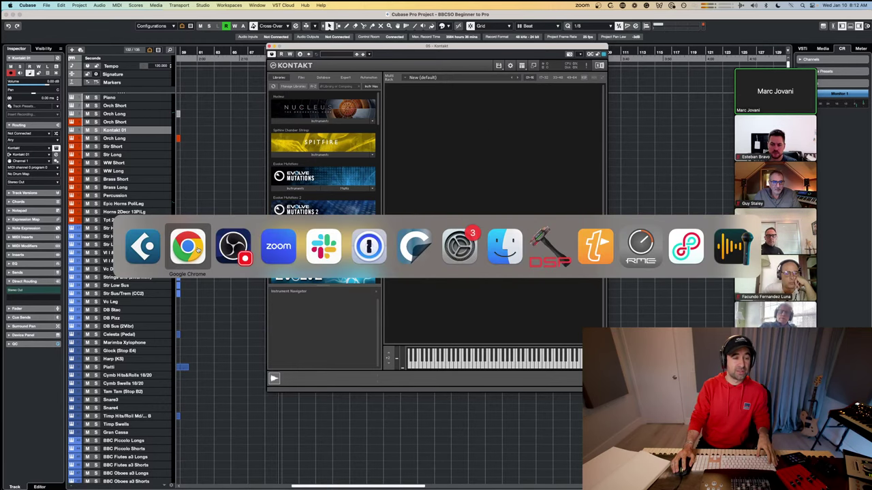
left_click(197, 251)
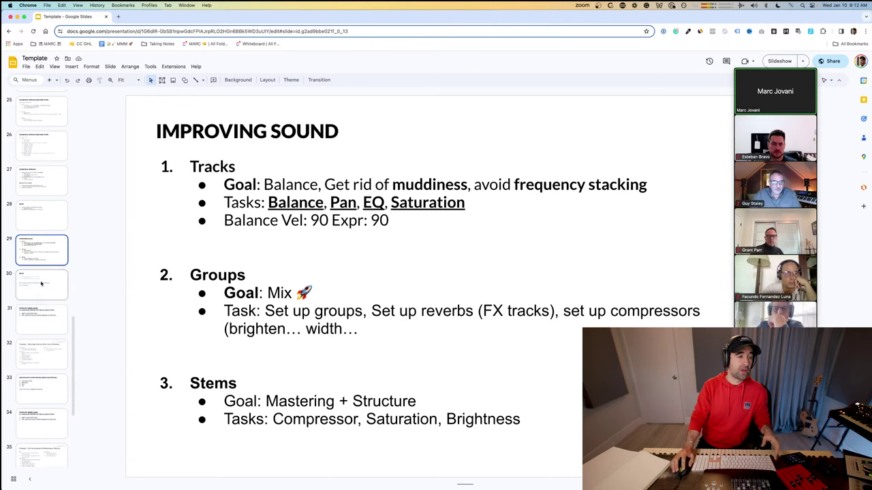
left_click(37, 385)
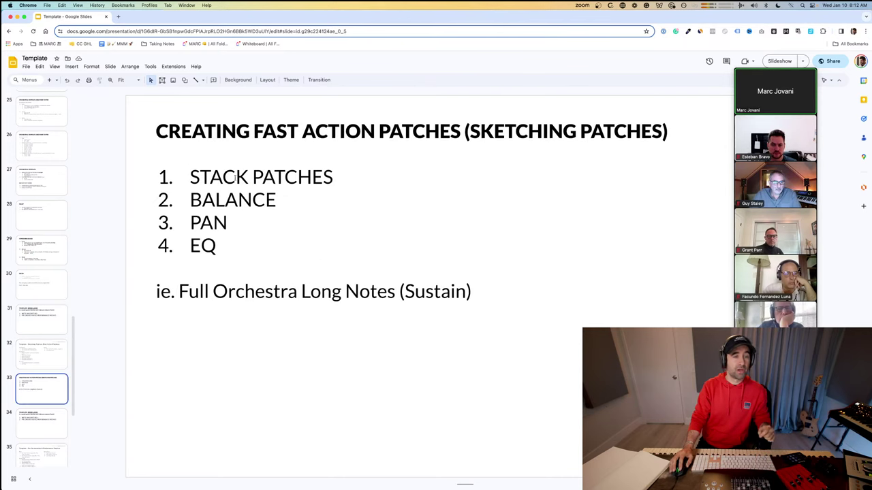
left_click(211, 140)
triple_click(210, 177)
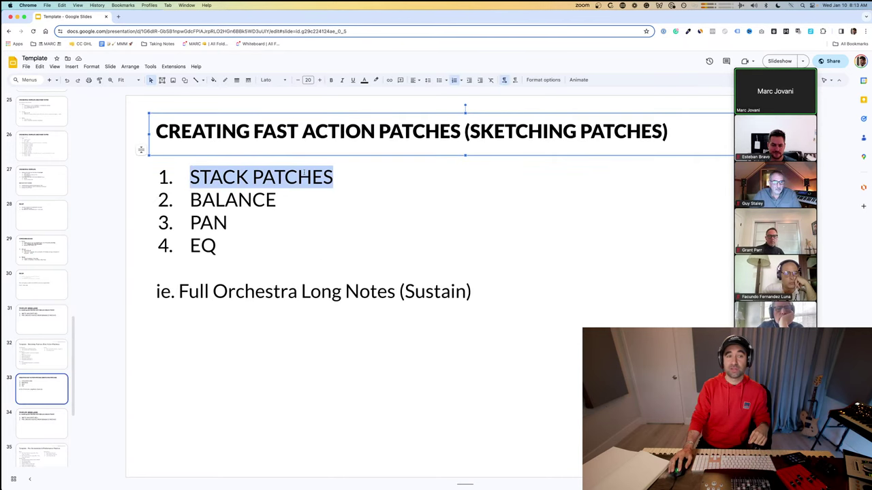
double_click(229, 199)
double_click(208, 223)
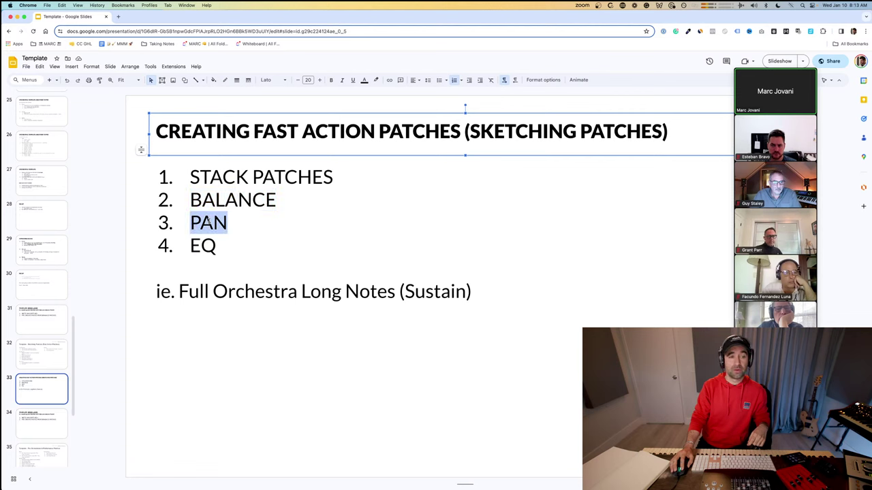
double_click(203, 246)
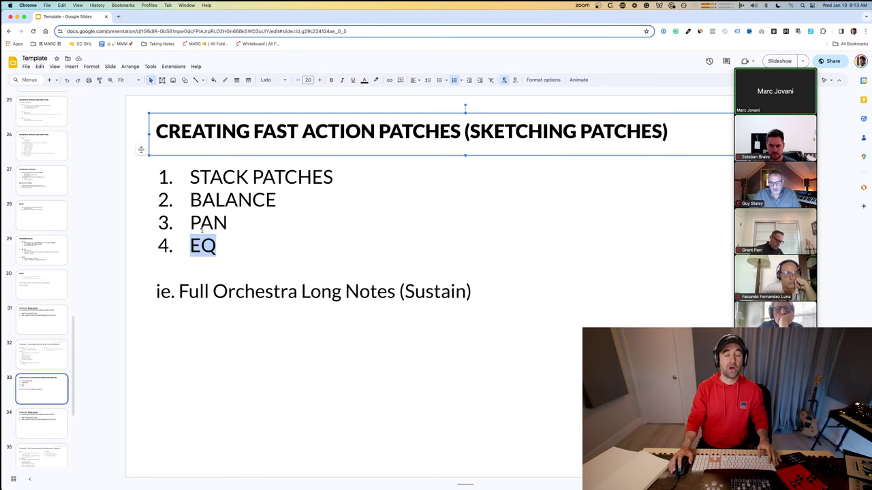
Step: Switch back to Cubase and briefly view the orange Orch Long track's HALion Sonic instrument
key("super+Tab")
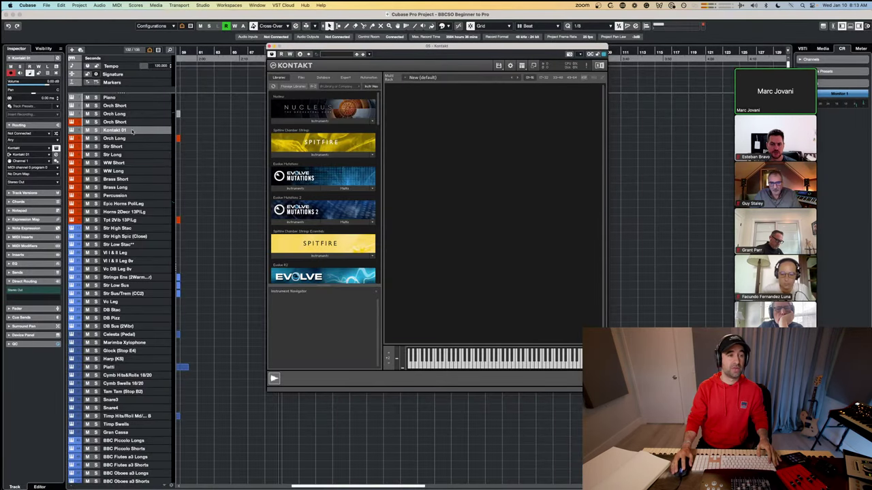
left_click(130, 138)
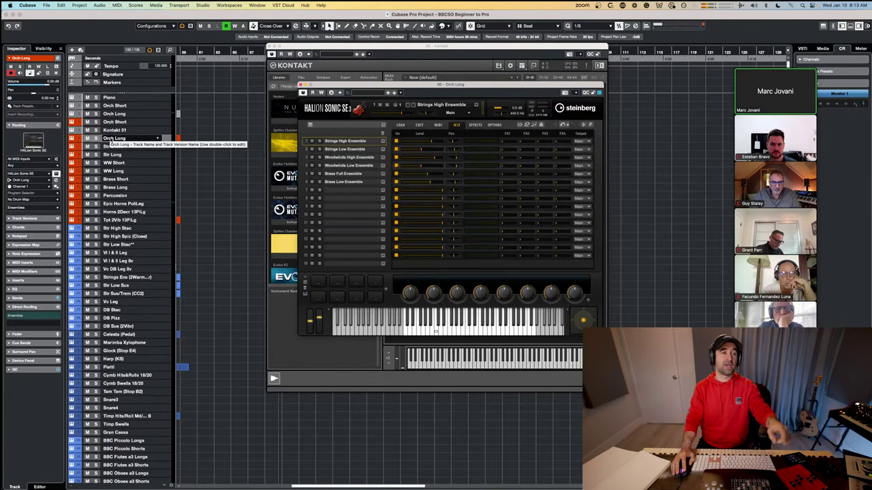
left_click(109, 138)
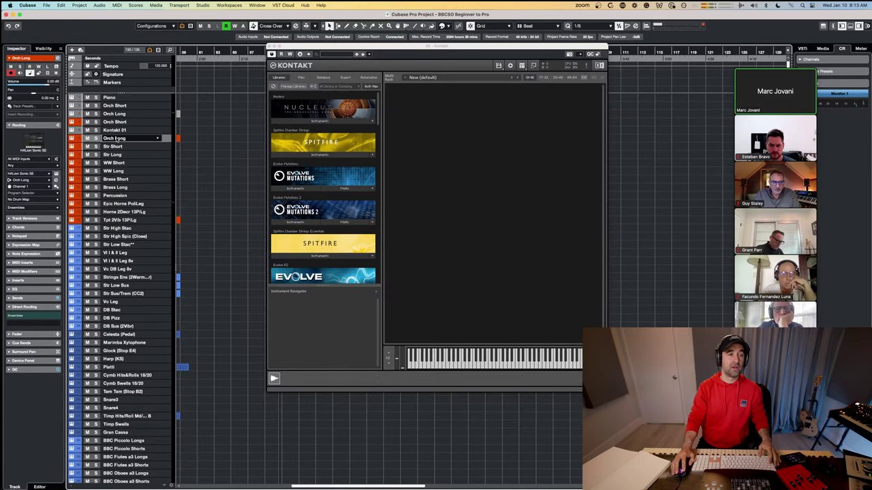
Step: View the MixConsole with the Kontakt window moved aside, then return to the project with both closed
key("F3")
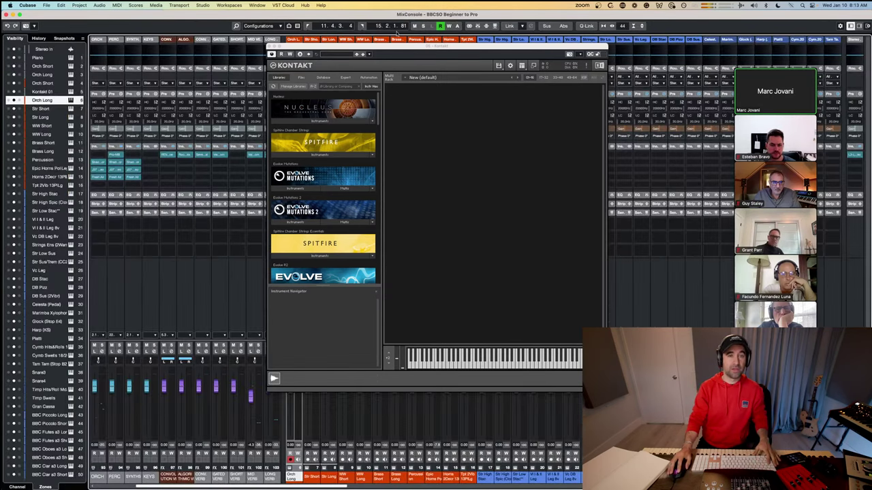
left_click_drag(403, 47, 307, 187)
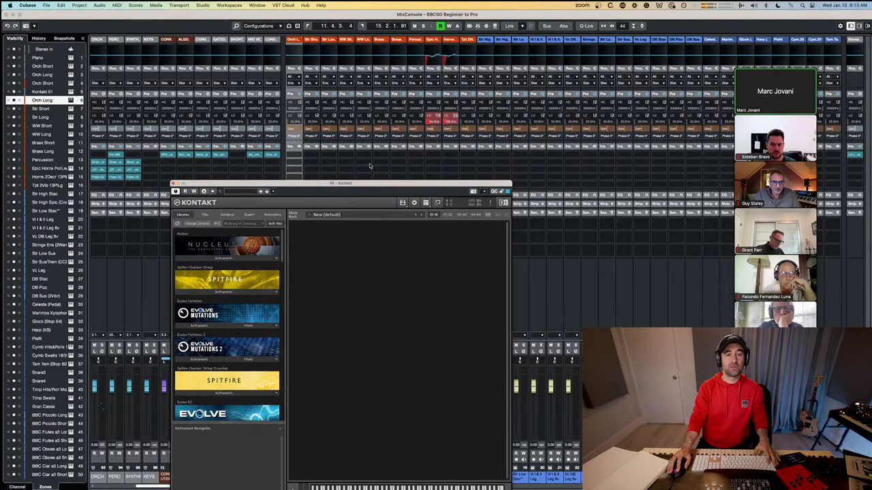
left_click(352, 163)
key("F3")
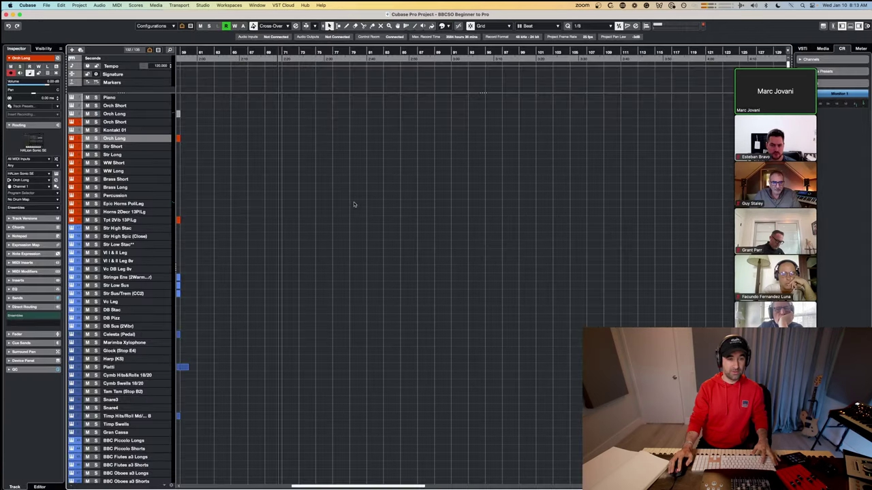
Step: Close the reopened orange Orch Long HALion instrument and move the Kontakt 01 track directly below Piano
left_click(147, 138)
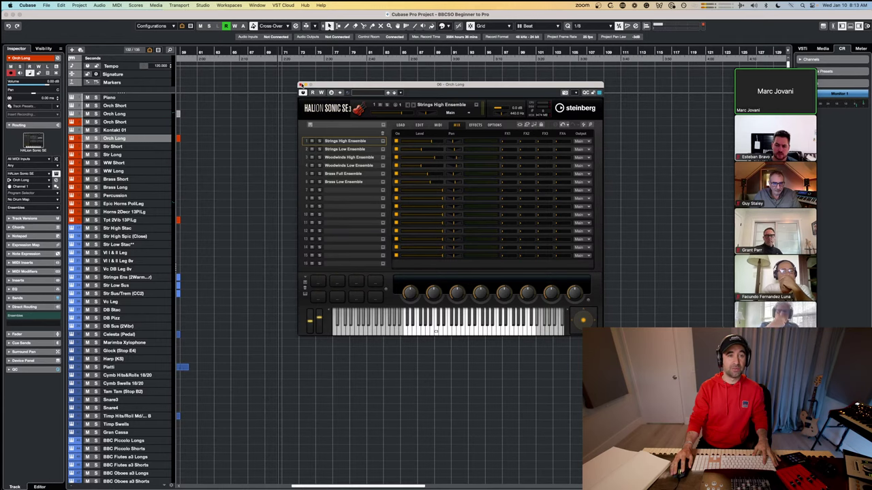
left_click(148, 138)
left_click_drag(155, 130, 143, 107)
left_click(149, 108)
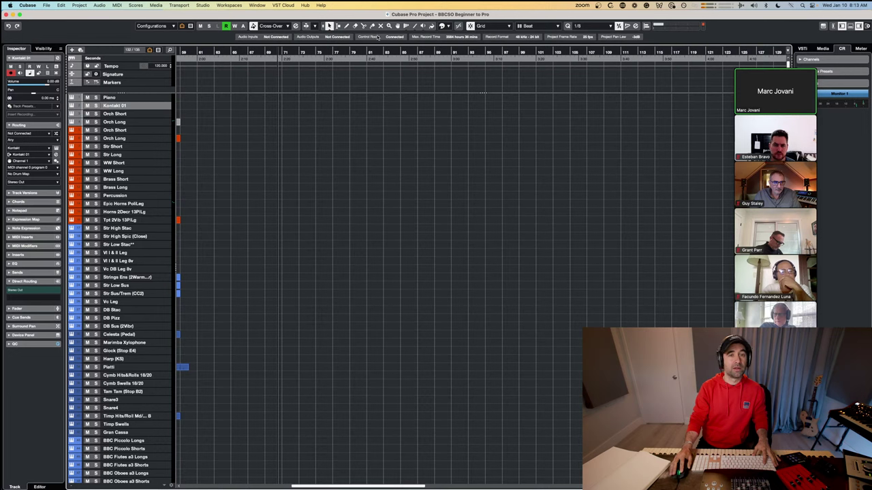
Step: Color the Kontakt 01 track magenta and rename it ORCH LONG
left_click(448, 26)
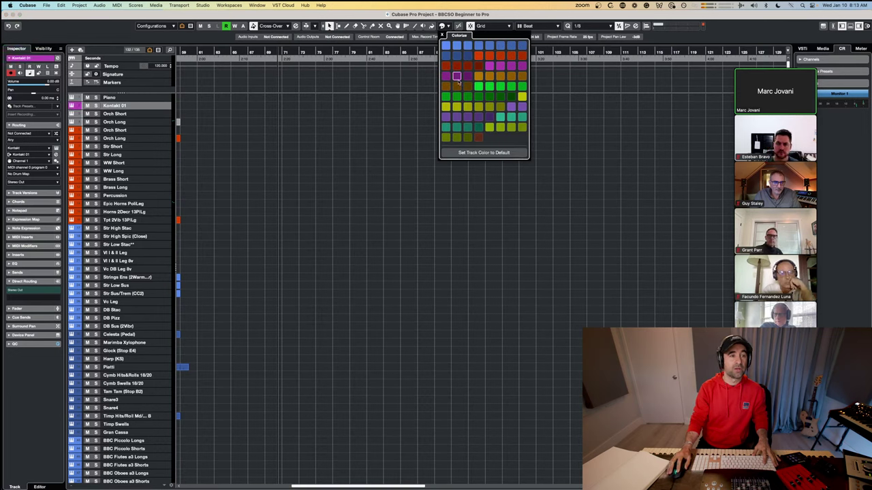
left_click(489, 66)
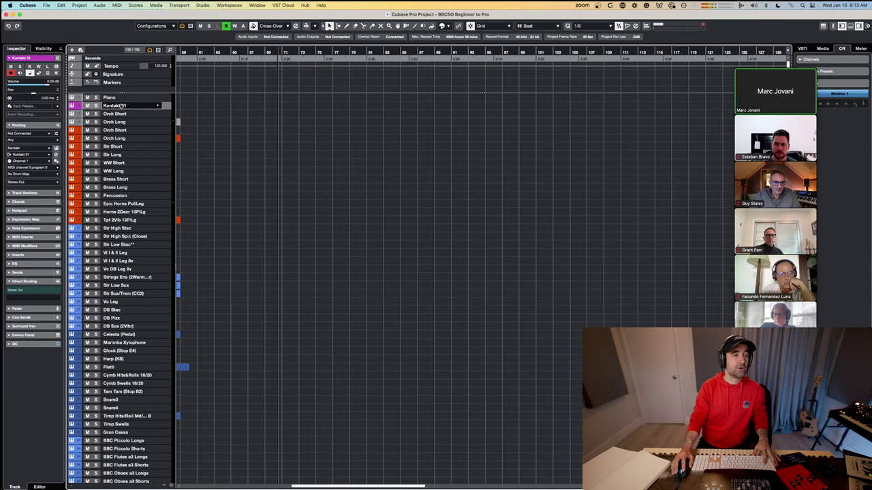
double_click(121, 106)
type("ORCH L")
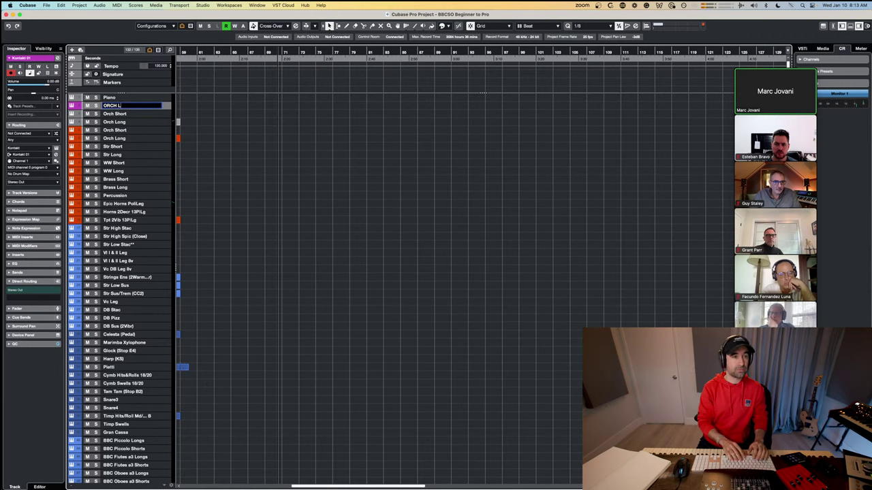
type("ONG")
key("Return")
Step: Select the grey Orch Long track, then view the grey Orch Short track's Kontakt patches and close the window
left_click(140, 123)
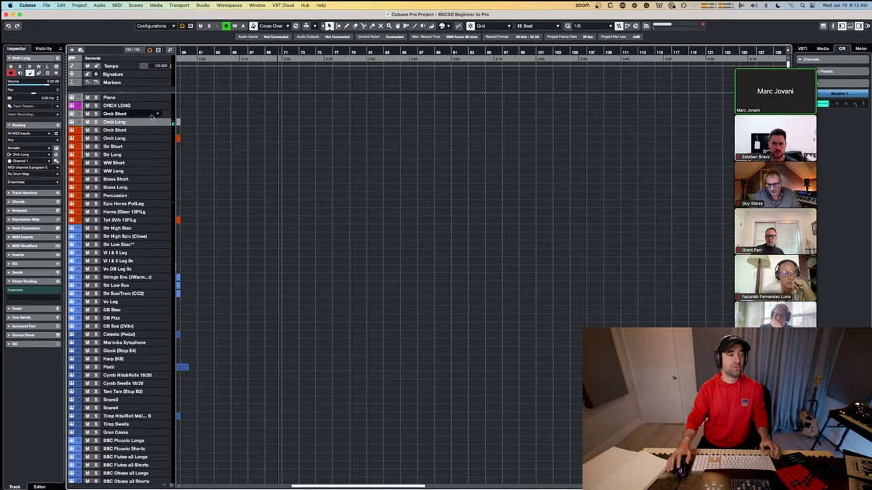
left_click(141, 114)
left_click(141, 114)
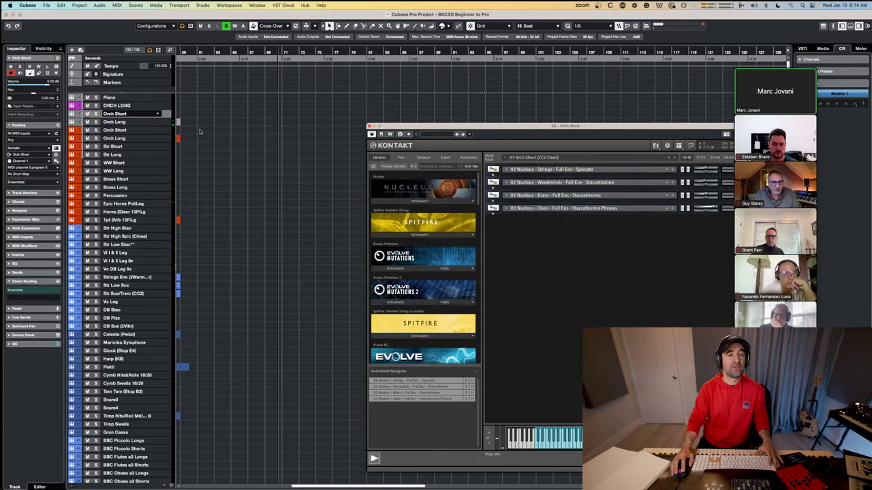
left_click(369, 126)
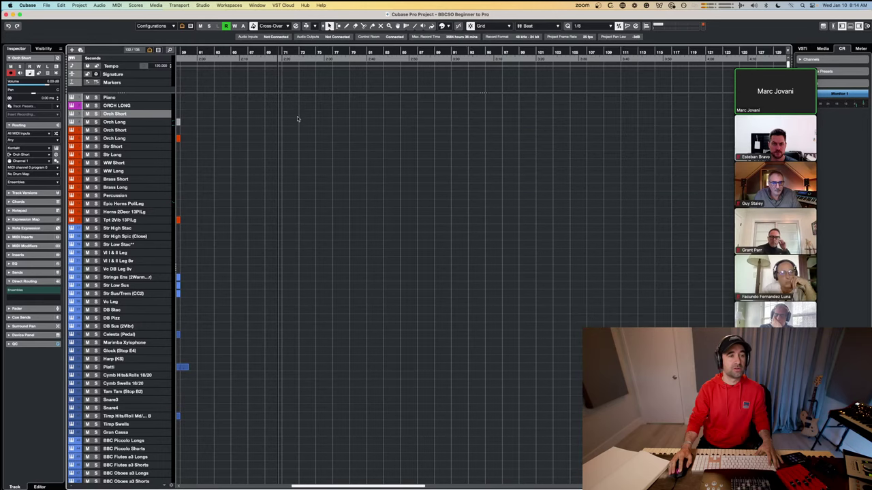
Step: Open the magenta ORCH LONG track's Kontakt and browse the Nucleus instruments to the 04 Full Ens folder
left_click(136, 105)
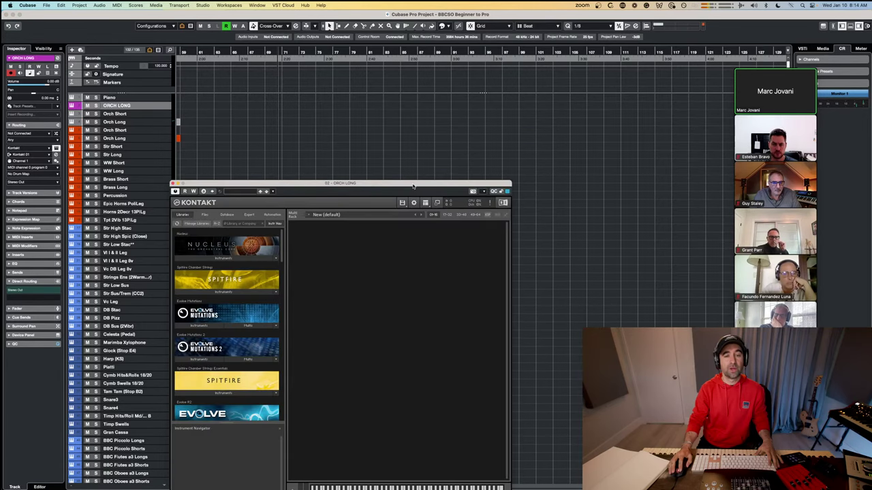
left_click_drag(413, 186, 500, 128)
left_click(308, 202)
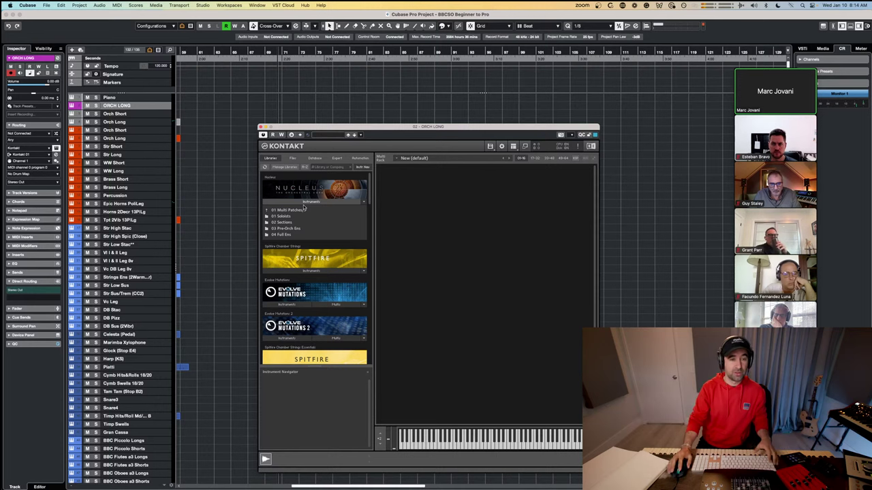
double_click(293, 223)
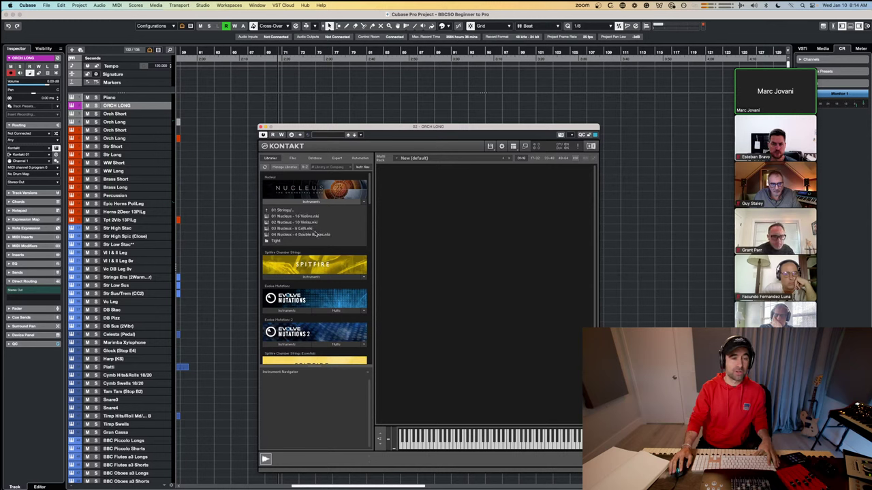
left_click(279, 211)
left_click(279, 211)
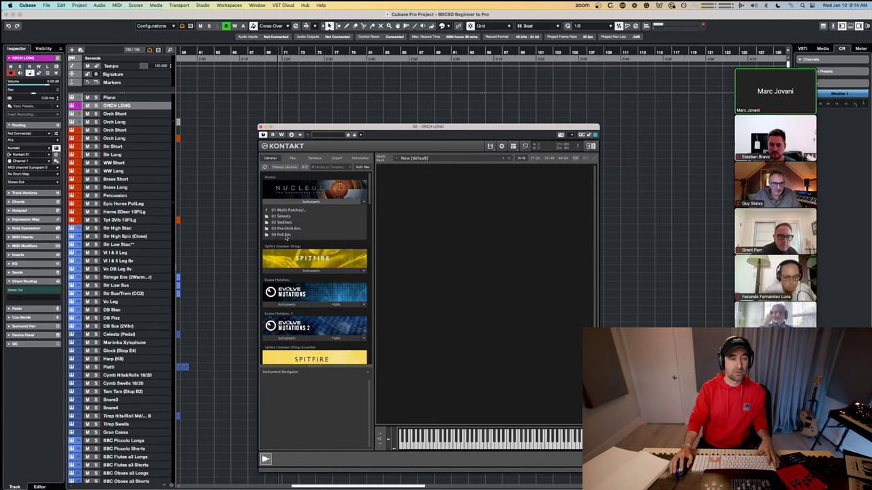
left_click(295, 234)
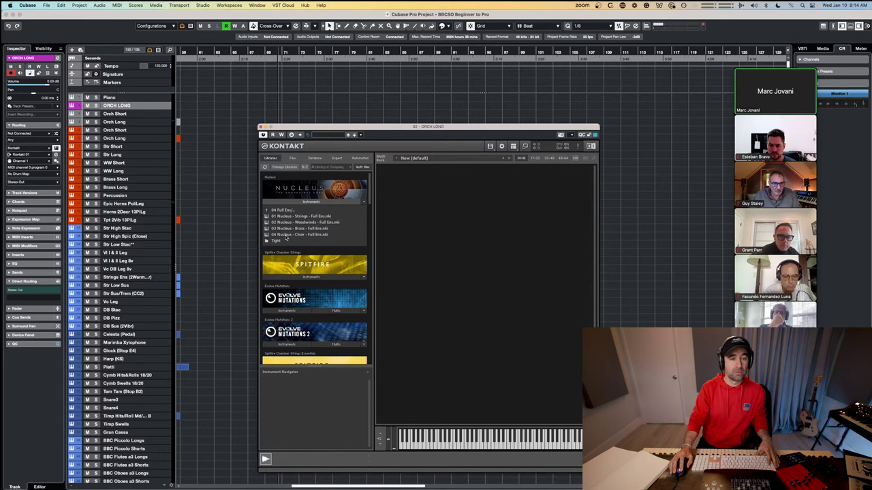
Step: Load the Nucleus Strings, Woodwinds and Brass Full Ens patches into the ORCH LONG Kontakt rack
left_click(297, 217)
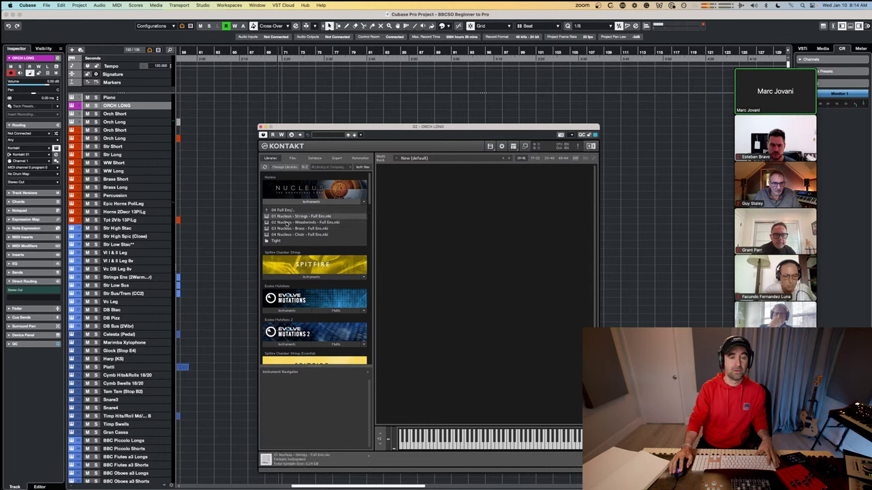
left_click_drag(286, 220, 436, 209)
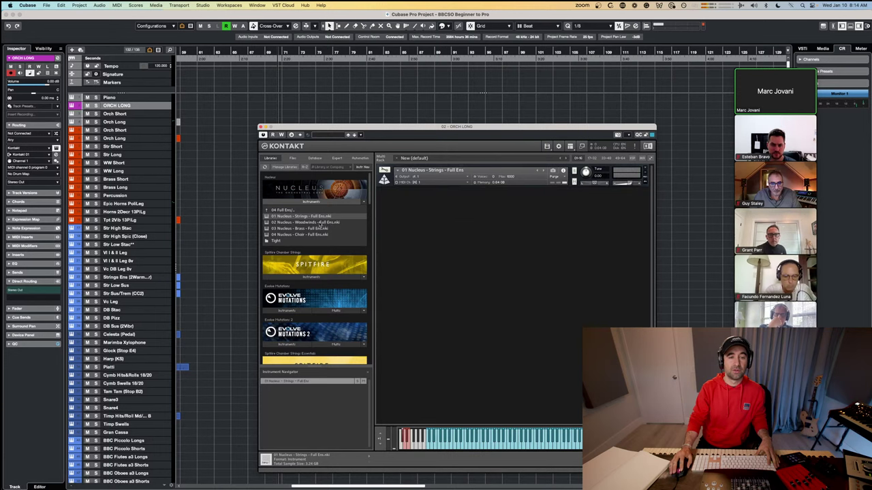
left_click_drag(304, 223, 429, 232)
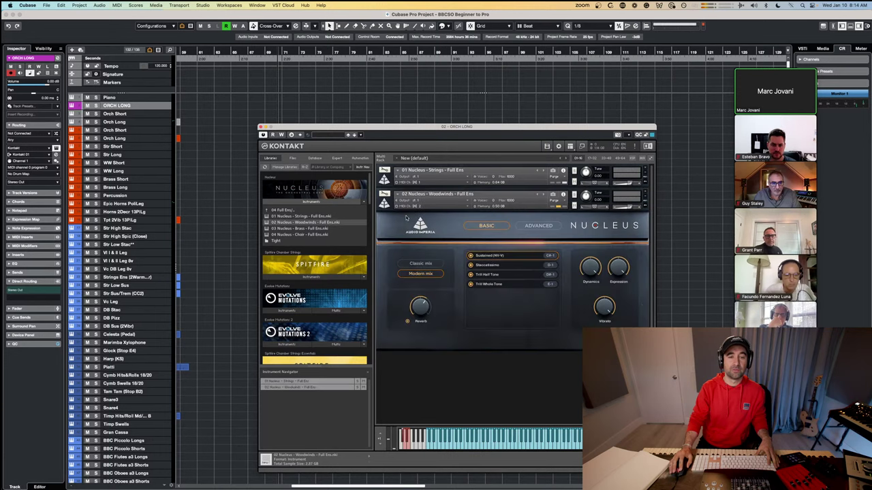
left_click(310, 229)
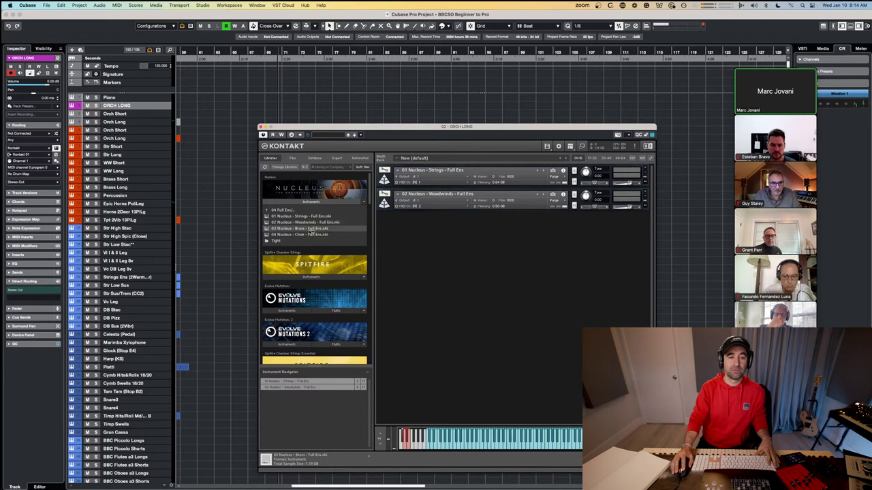
left_click_drag(300, 232, 407, 228)
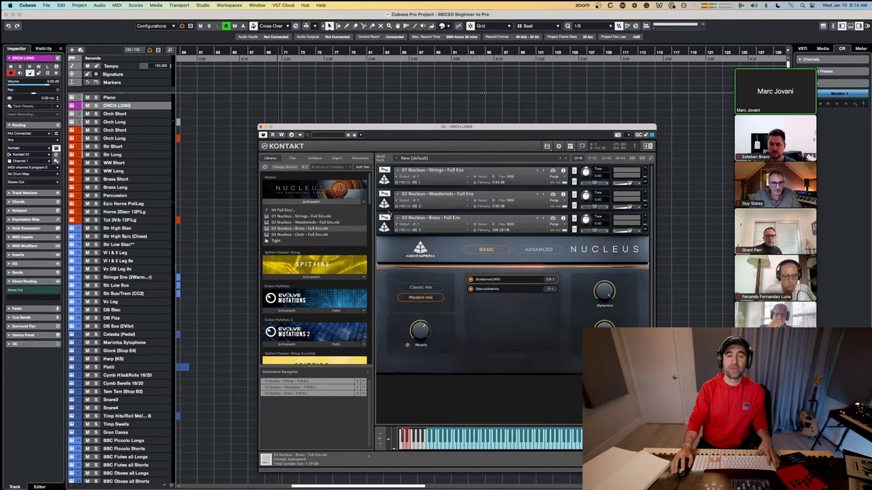
Step: Load the Nucleus Choir Full Ens patch into the ORCH LONG Kontakt rack
left_click(308, 235)
left_click_drag(307, 237, 409, 246)
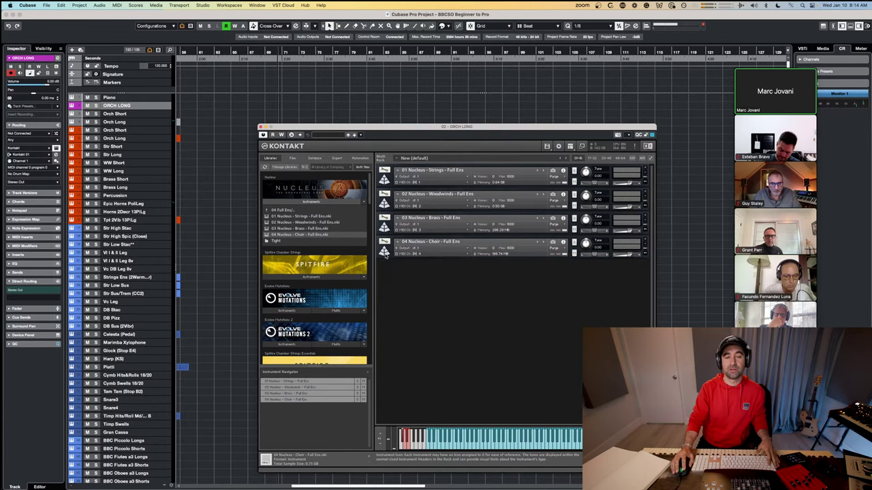
Step: Switch to Google Slides and add a "TIER" heading below the example line, with "Full orchestra" as numbered item 1
key("super+Tab")
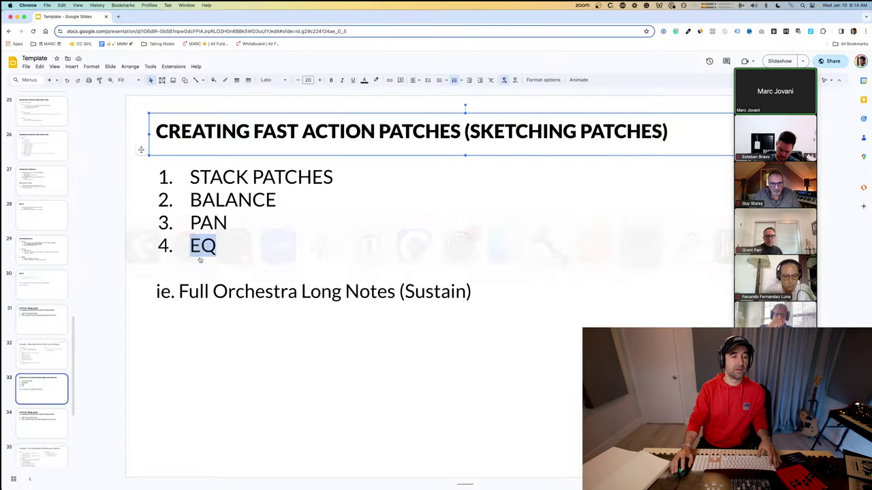
left_click(240, 257)
left_click(490, 289)
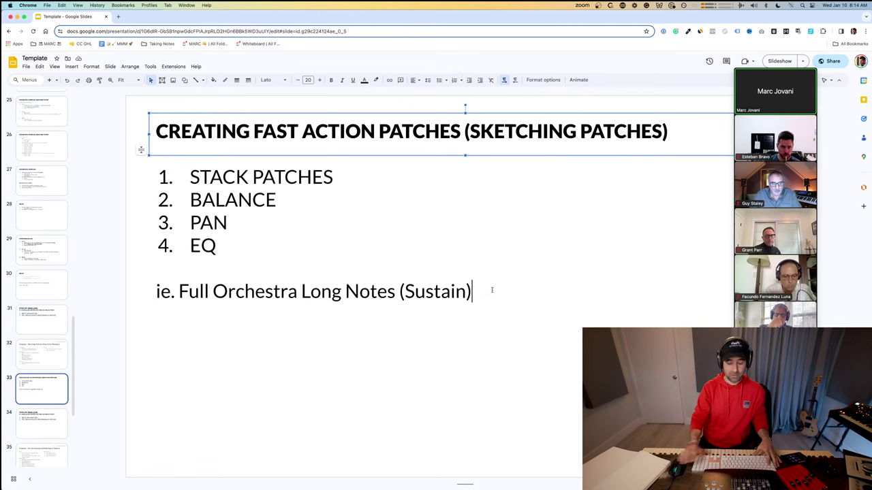
key("Return")
type("TIER")
key("Return")
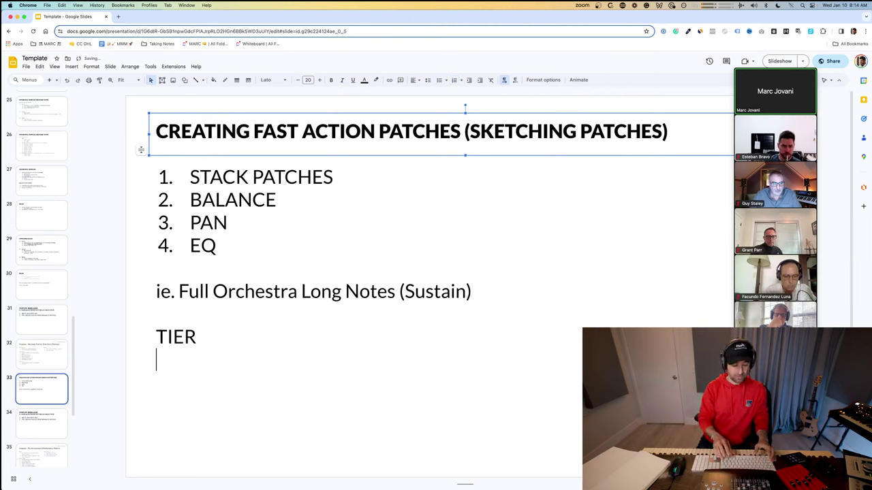
type("1.")
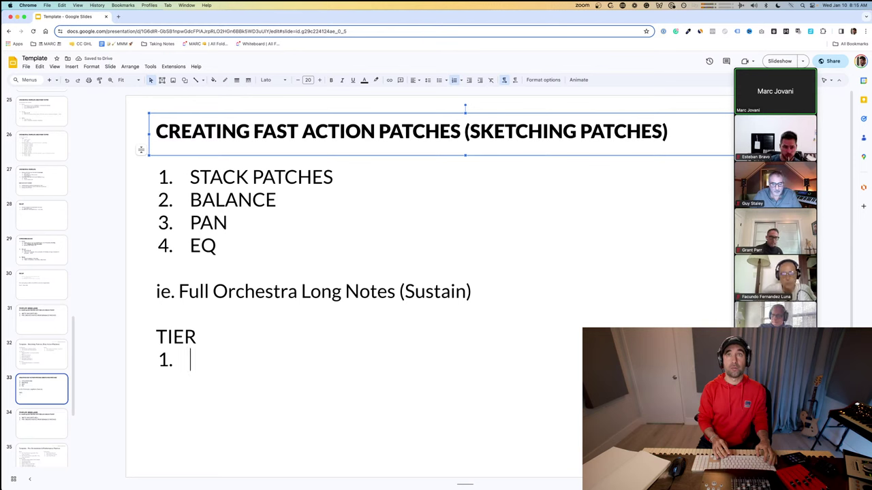
type("Full orchestra")
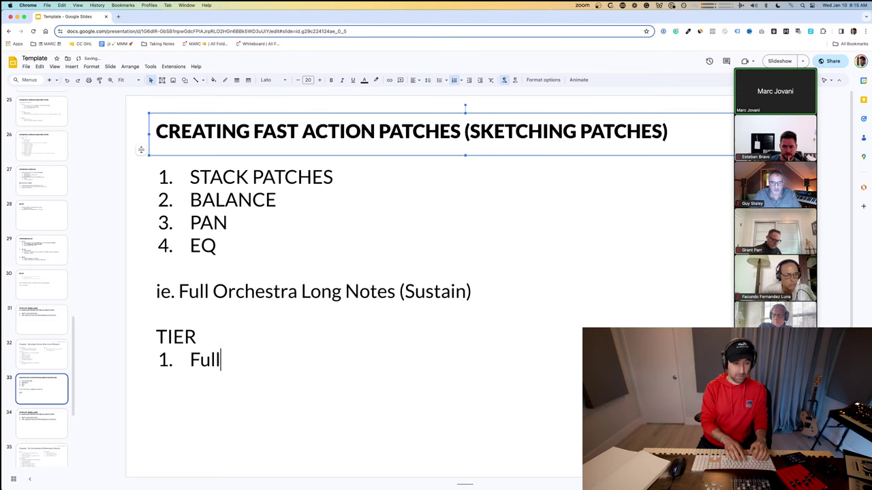
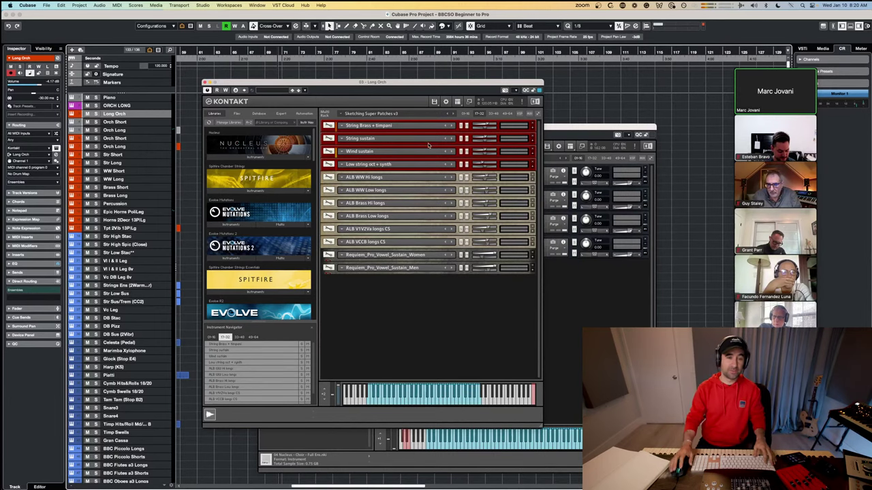
Step: Review the BALANCE, PAN and EQ points on the sketching patches slide in Google Slides and return to Cubase
key("super+Tab")
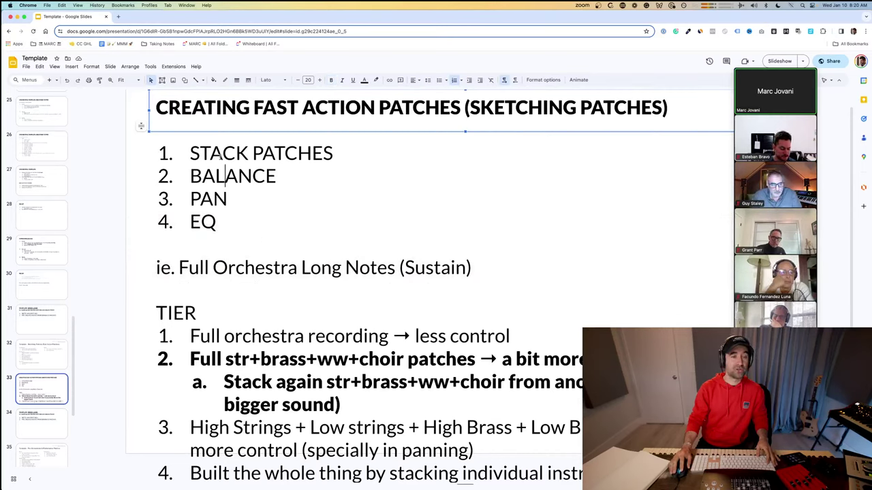
left_click(207, 215)
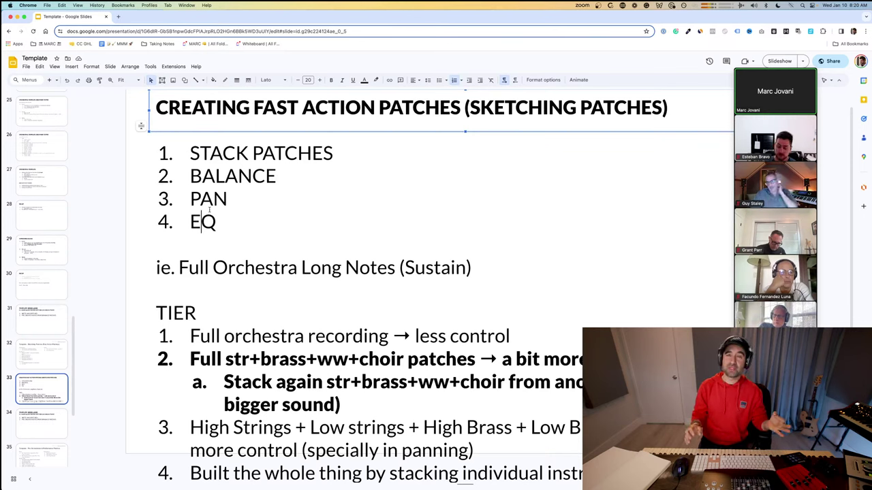
left_click(358, 408)
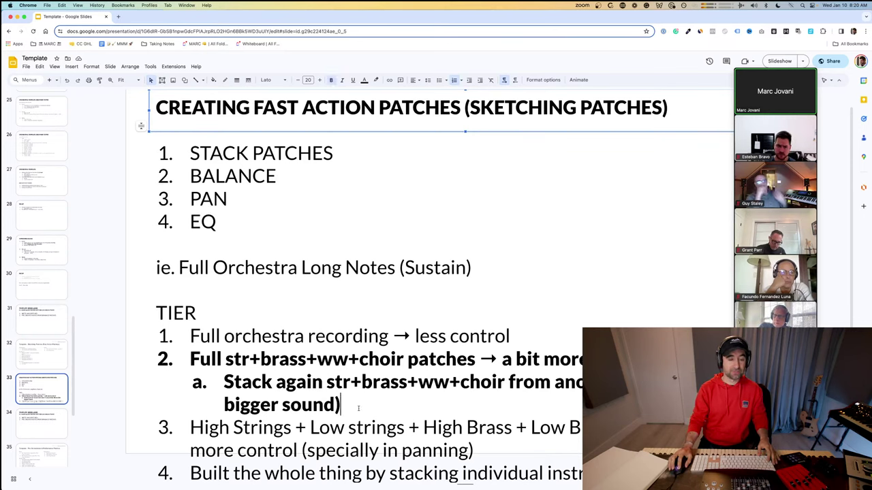
triple_click(359, 408)
triple_click(217, 176)
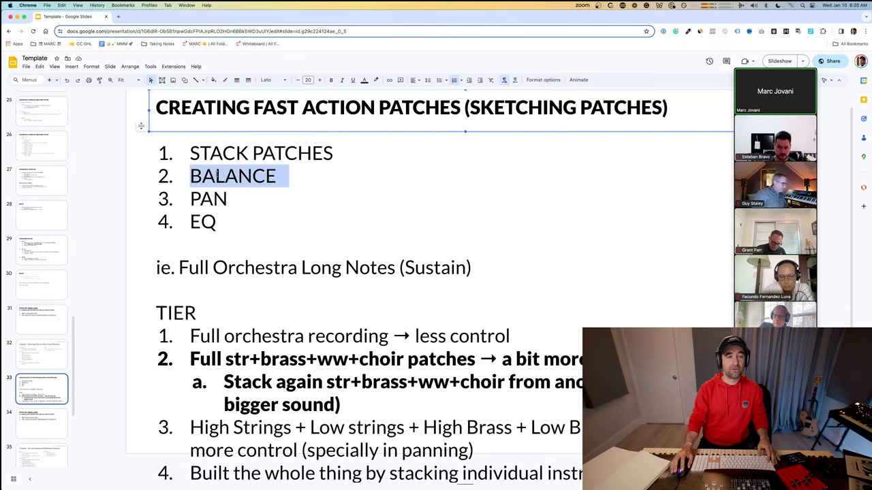
left_click_drag(216, 176, 228, 215)
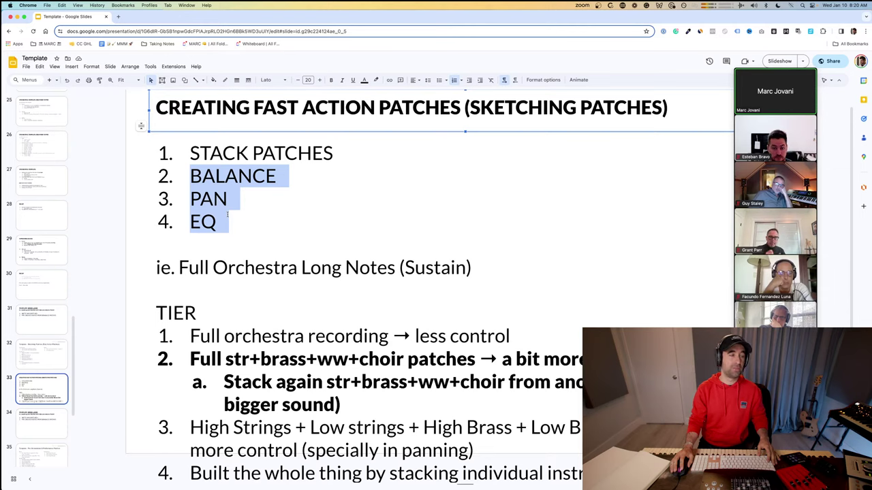
key("super+Tab")
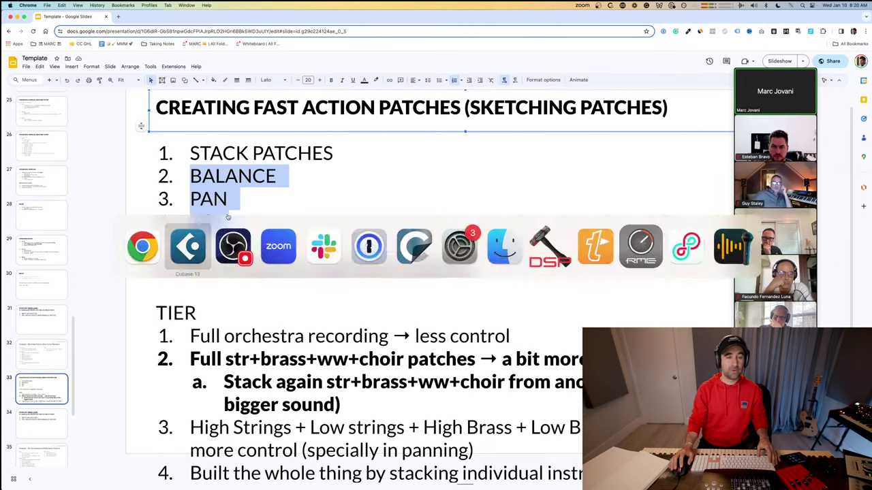
key("Up")
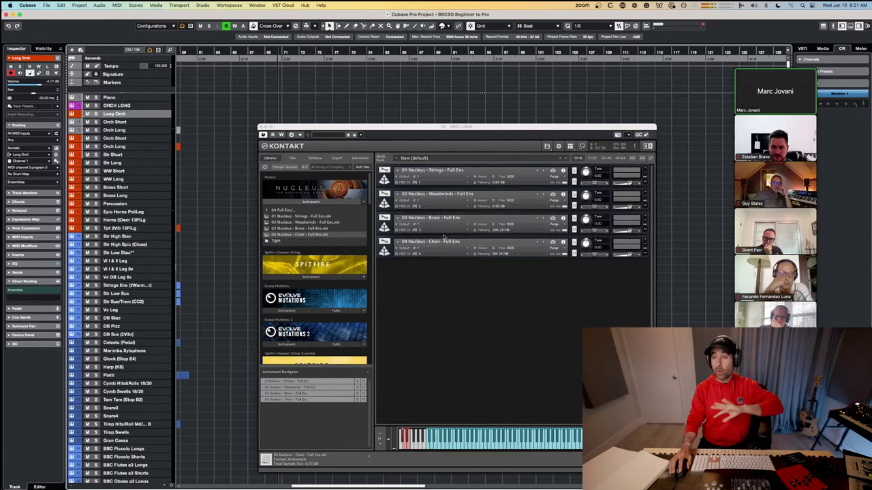
Step: Switch to Google Slides and remove the bold from the "Stack again str+brass+ww+choir" sub-item under tier 2
key("super+Tab")
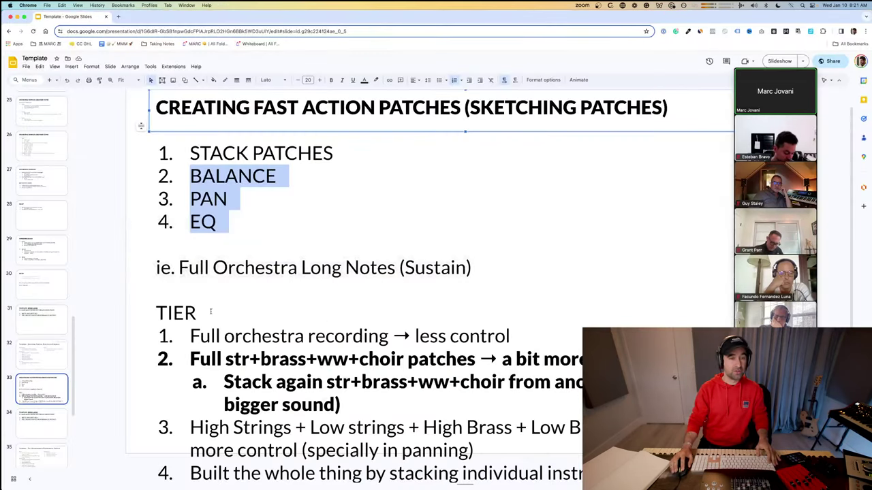
left_click_drag(193, 155, 291, 155)
left_click_drag(193, 359, 586, 360)
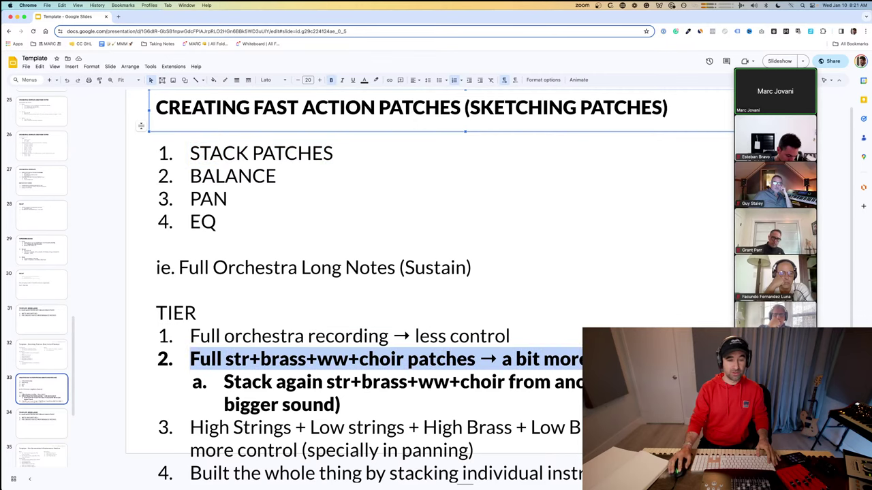
left_click(340, 405)
left_click_drag(340, 405, 225, 382)
key("ctrl+b")
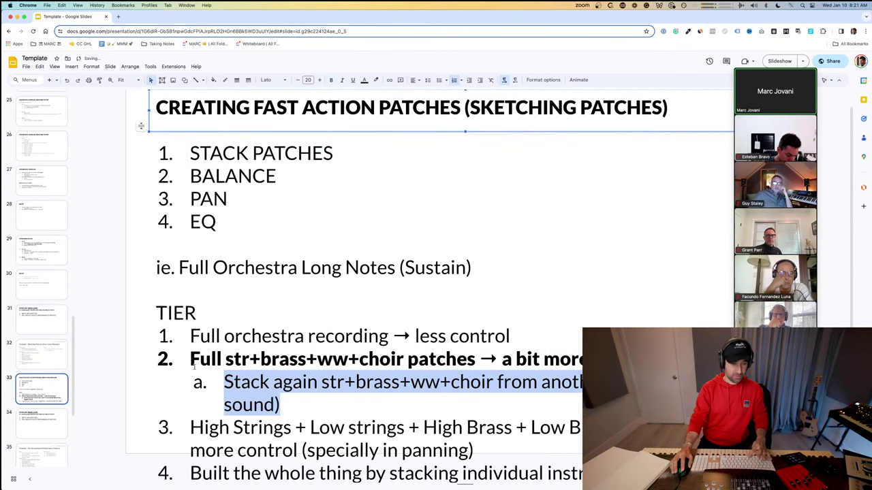
double_click(203, 360)
triple_click(202, 360)
left_click(228, 175)
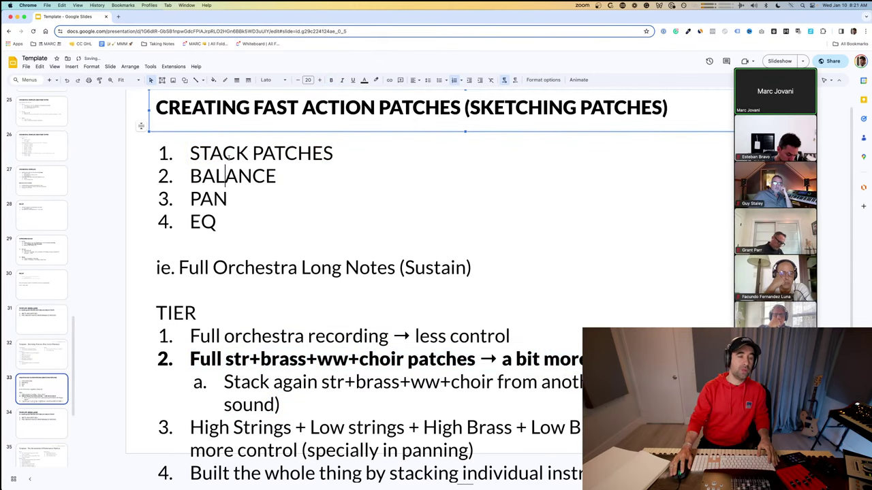
double_click(208, 153)
Step: Switch to Cubase and set the Nucleus Choir, Brass and Woodwinds patches to MIDI channel 1 on Port A
key("super+Tab")
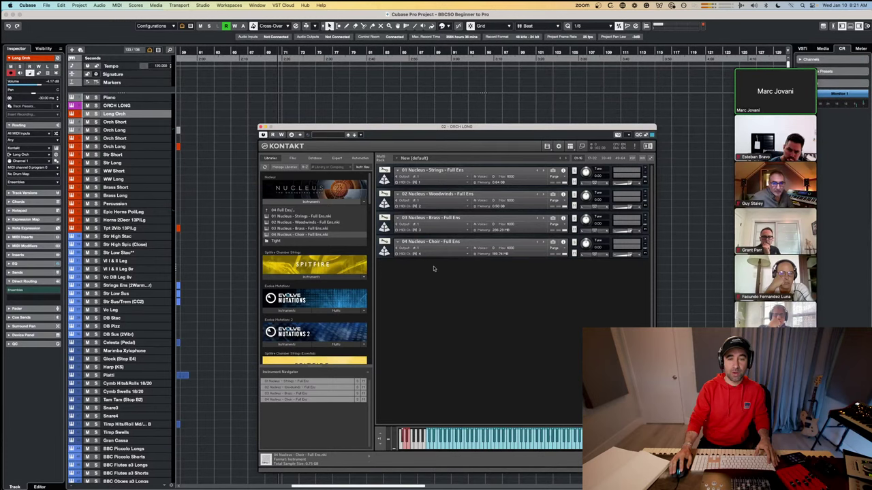
left_click(420, 252)
mouse_move(435, 266)
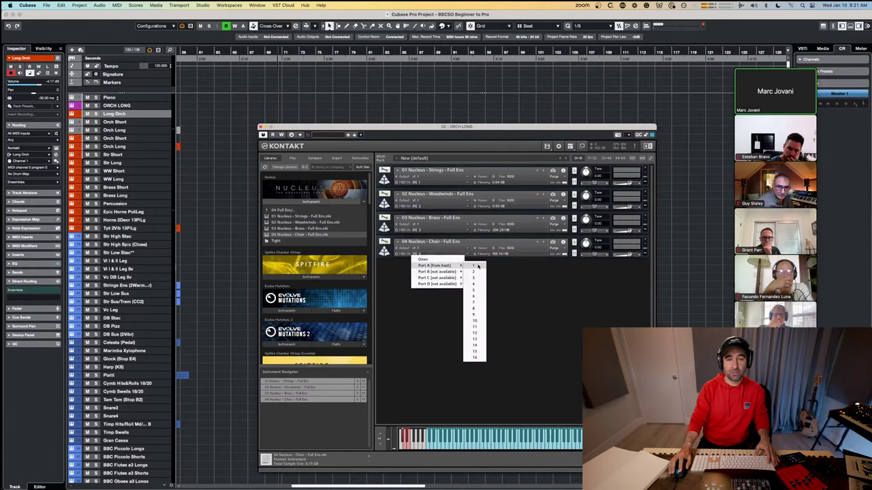
left_click(419, 229)
left_click(419, 229)
left_click(420, 205)
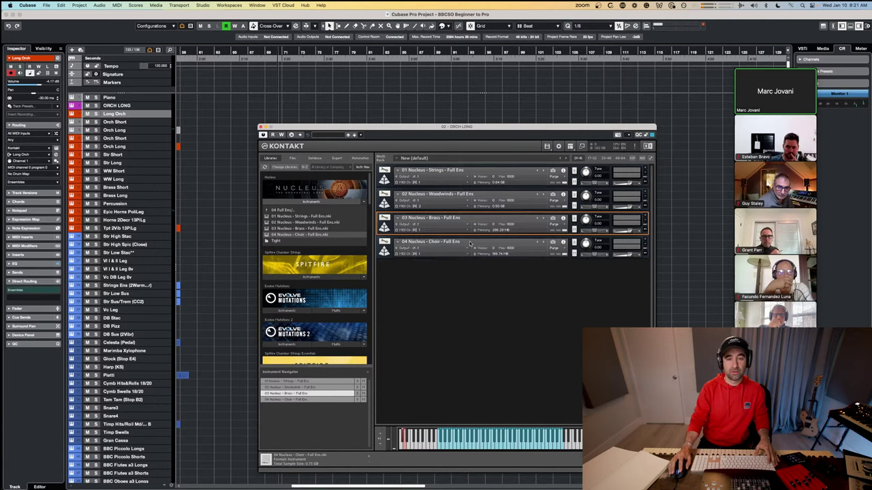
left_click(420, 206)
mouse_move(442, 219)
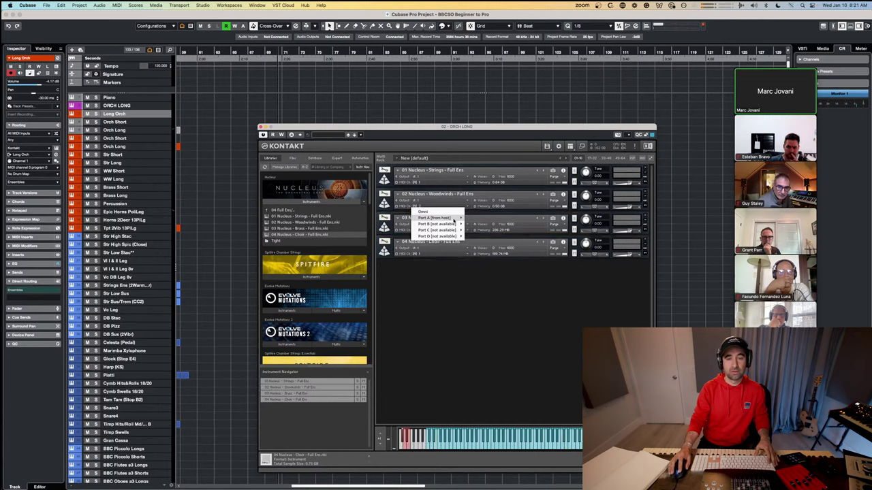
left_click(479, 295)
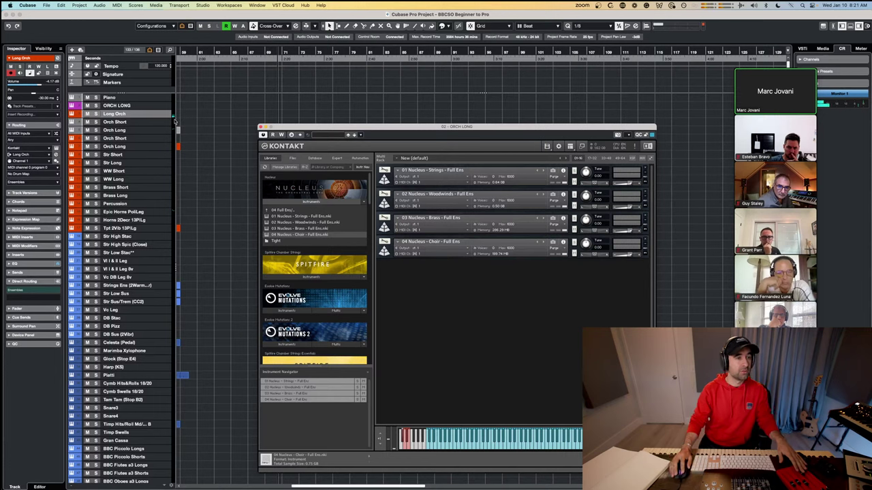
Step: Select the magenta ORCH LONG track and close its Kontakt window
left_click(156, 107)
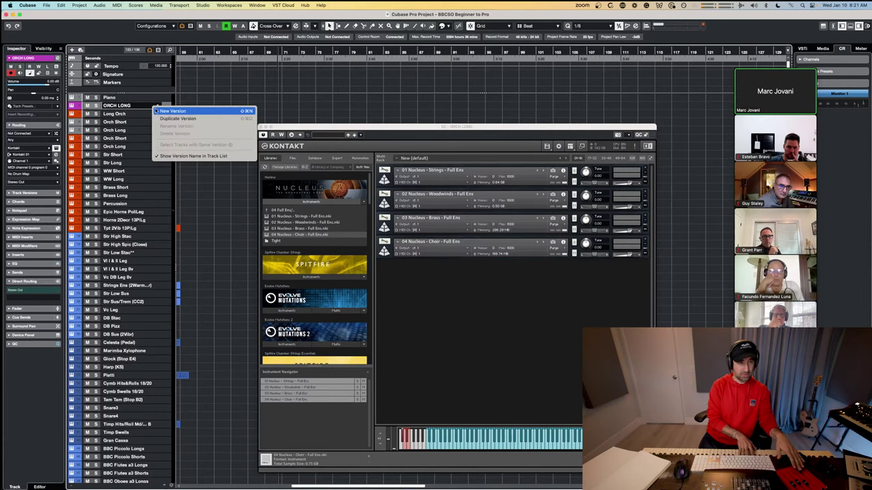
key("Escape")
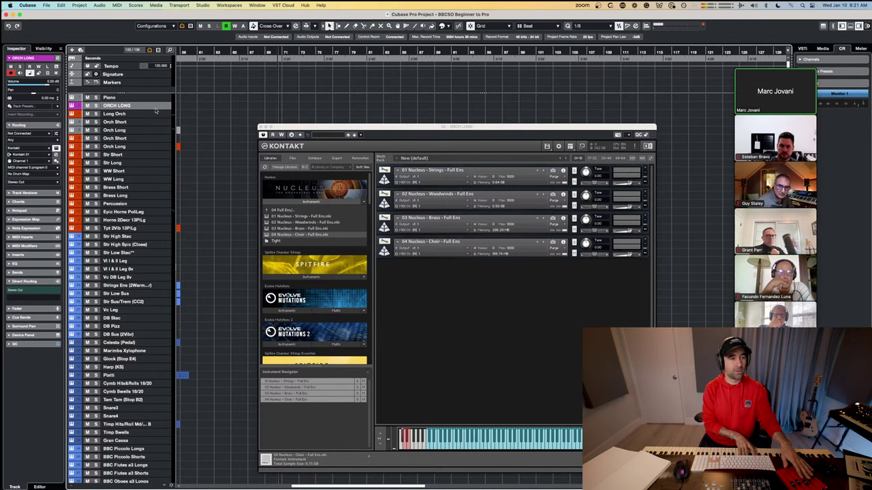
left_click(157, 111)
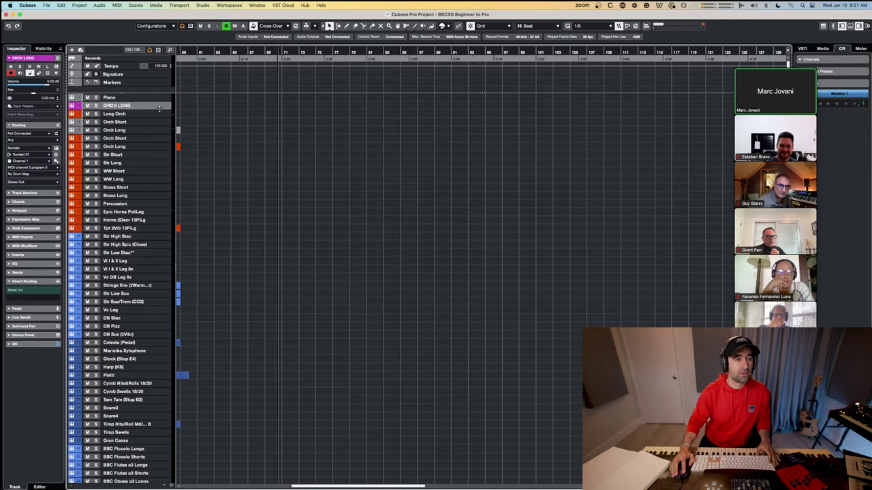
left_click(159, 110)
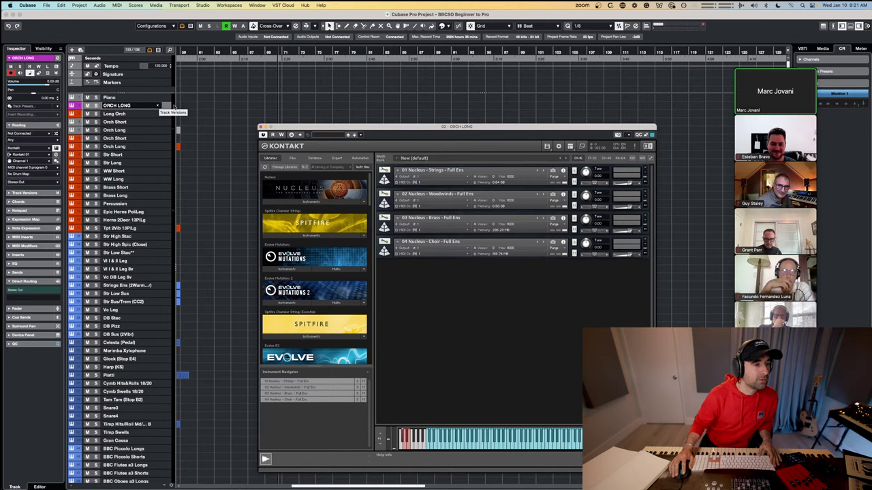
left_click(261, 128)
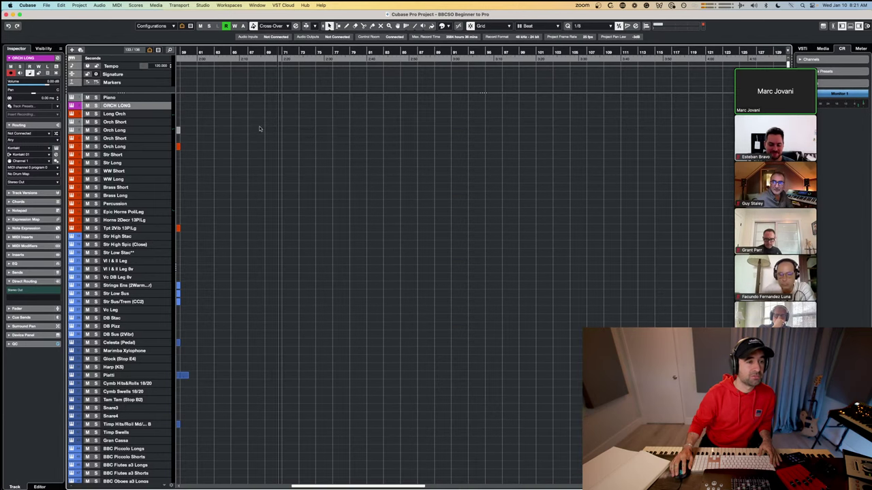
Step: Move the grey Orch Long track directly above the magenta ORCH LONG track, keeping its Kontakt open, and select ORCH LONG
left_click(126, 145)
left_click(121, 129)
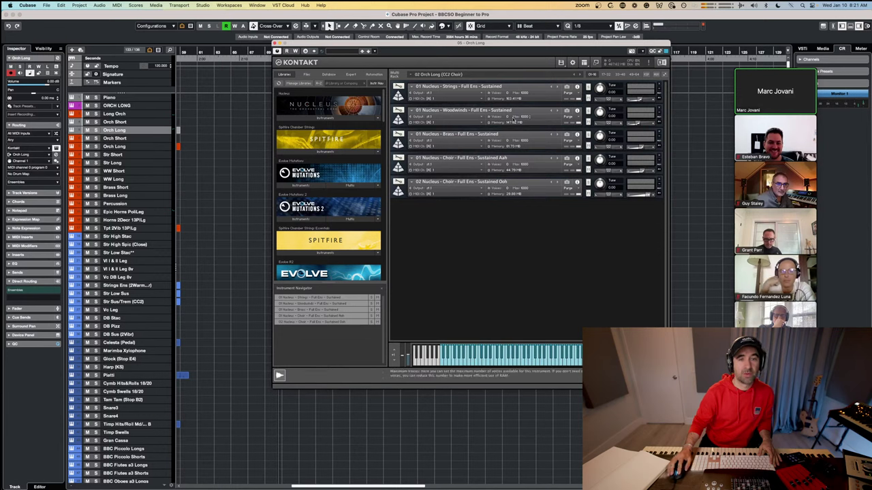
left_click_drag(138, 131, 139, 102)
left_click(137, 114)
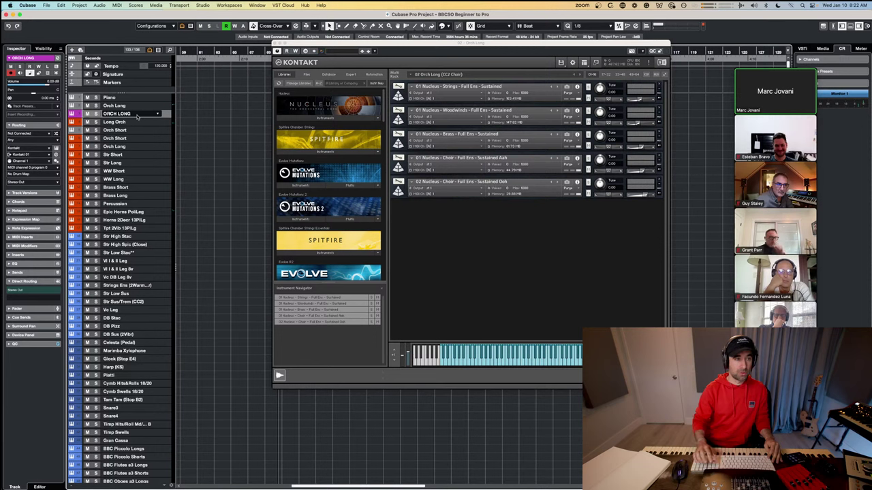
left_click(139, 106)
left_click(141, 115)
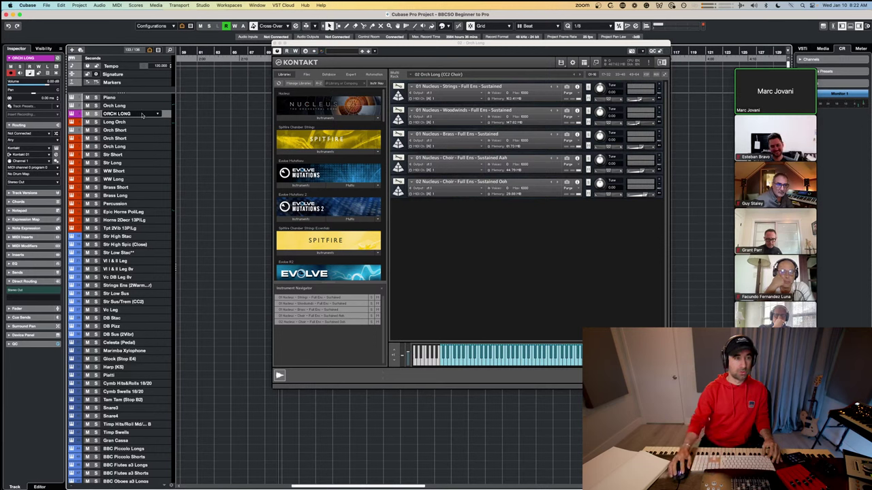
right_click(144, 114)
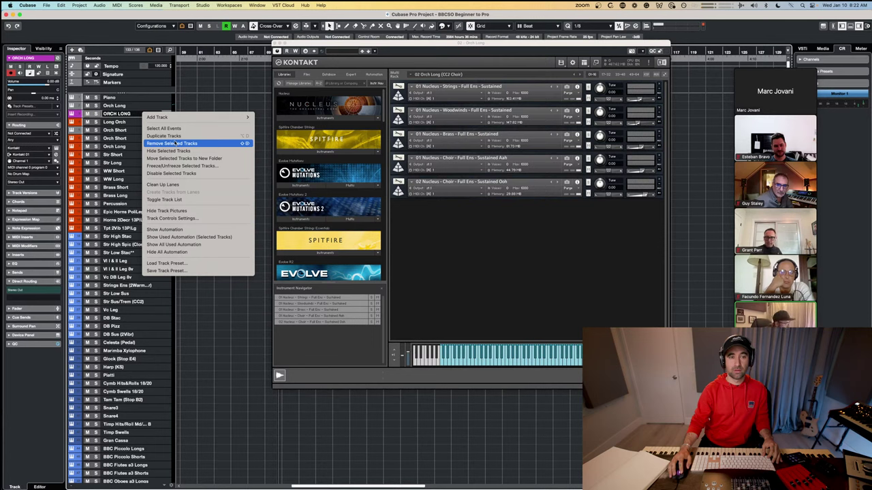
left_click(135, 121)
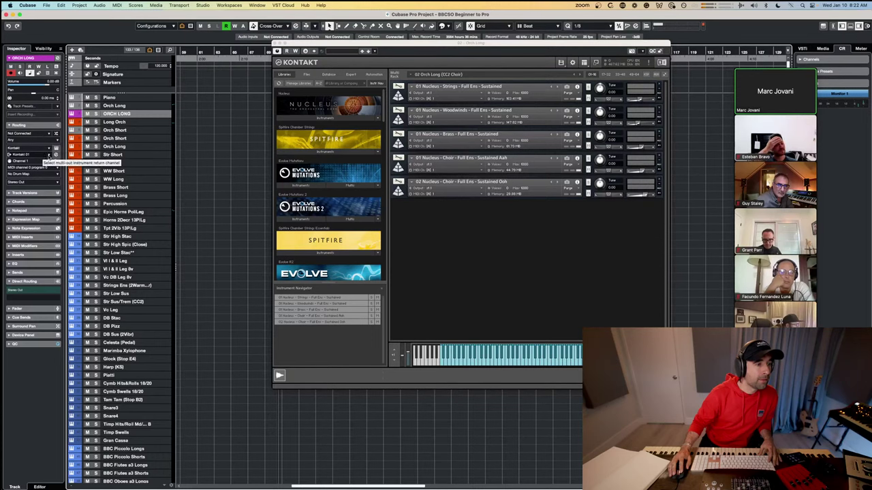
left_click(51, 156)
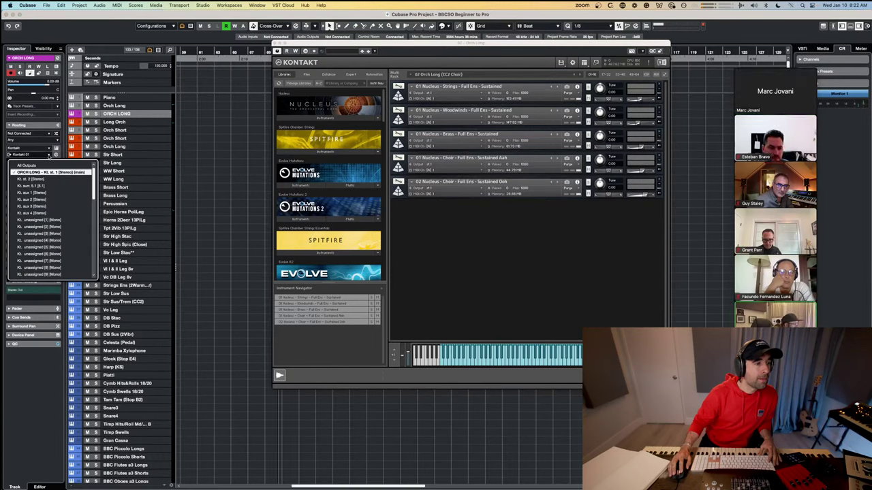
left_click(51, 155)
left_click(51, 155)
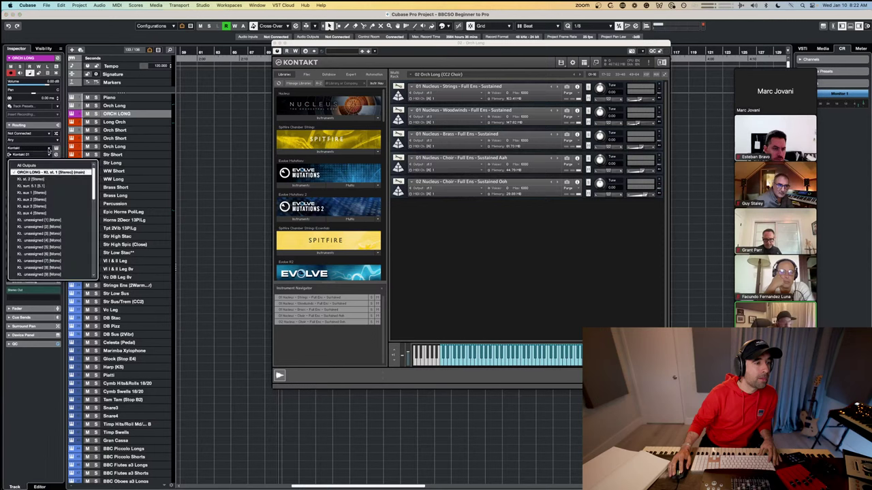
left_click(50, 149)
left_click(49, 149)
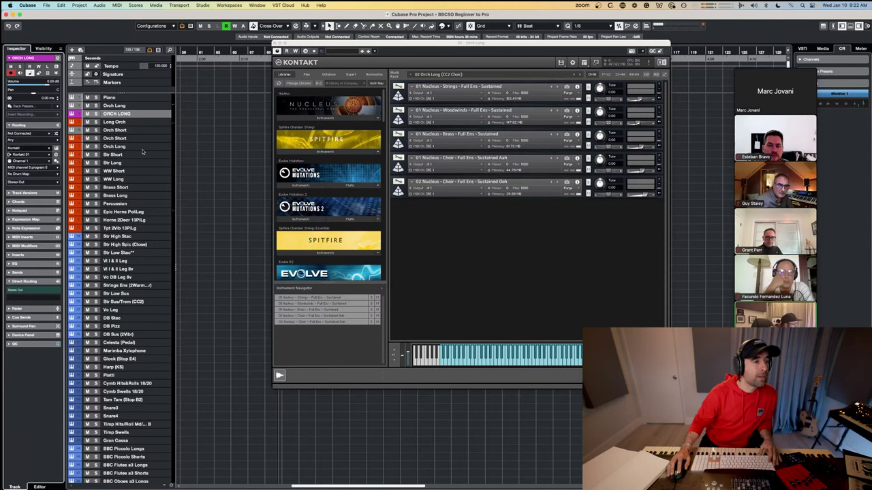
Step: Set the magenta ORCH LONG track's input routing to All MIDI Inputs
left_click(45, 134)
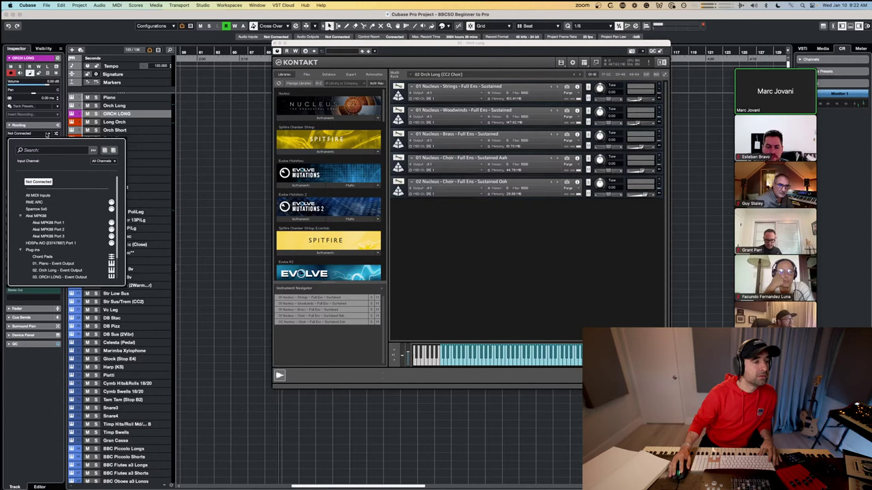
left_click(38, 195)
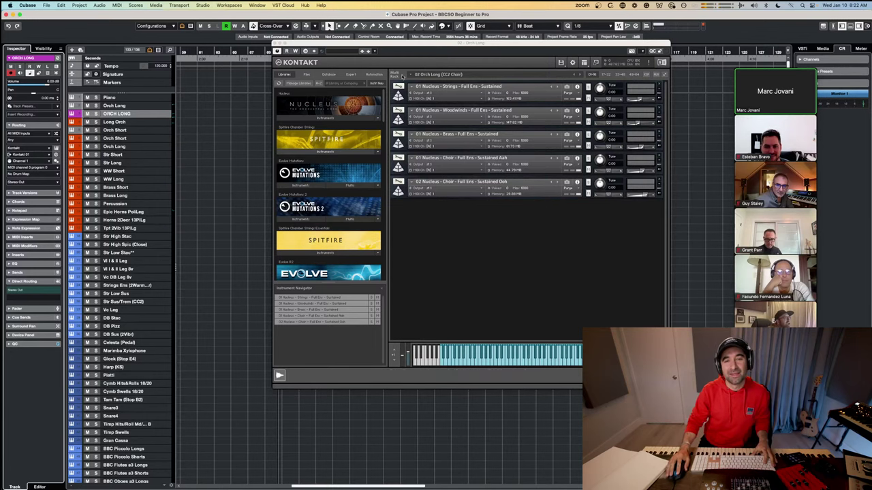
Step: Move the Orch Long Kontakt window aside and close both open Orch Long instrument windows
left_click_drag(588, 47, 523, 79)
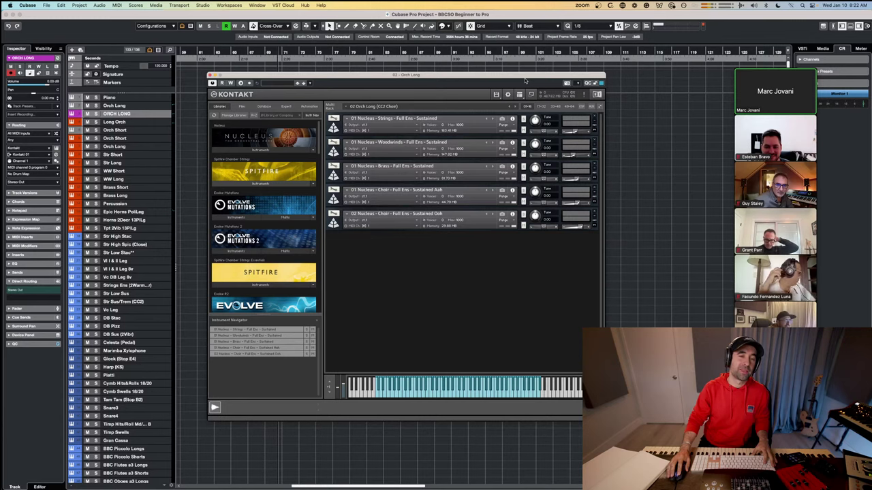
left_click_drag(524, 75, 507, 101)
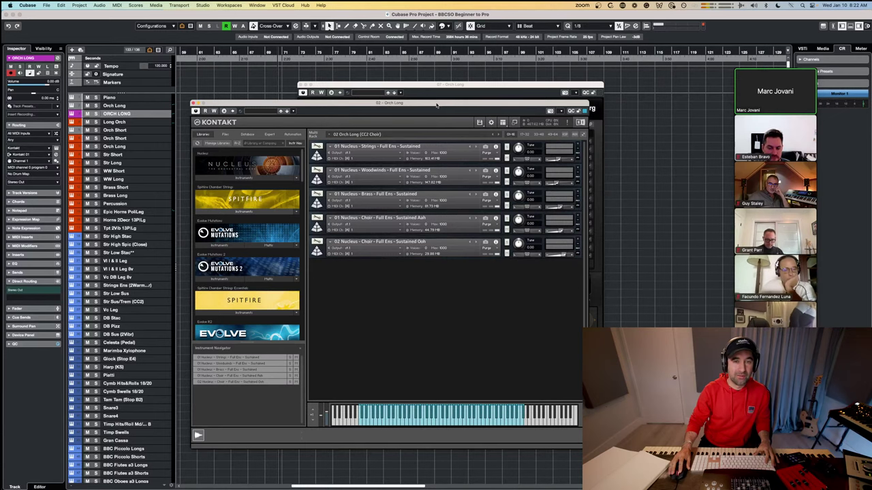
left_click_drag(436, 105, 416, 114)
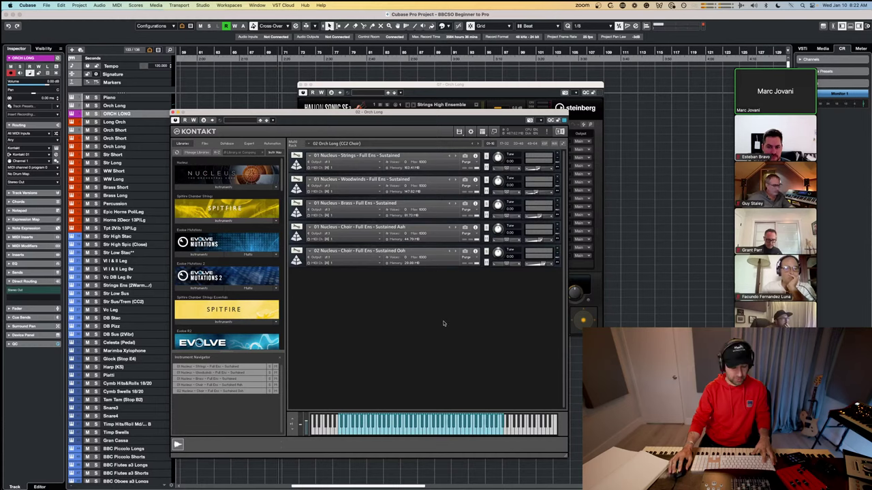
key("super+w")
key("super+w")
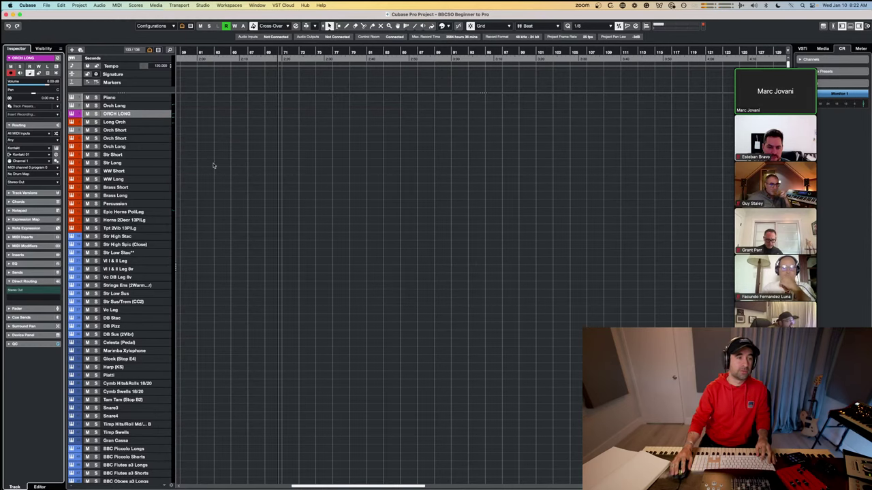
Step: Open the magenta ORCH LONG track's Kontakt instrument together with its channel settings
key("Return")
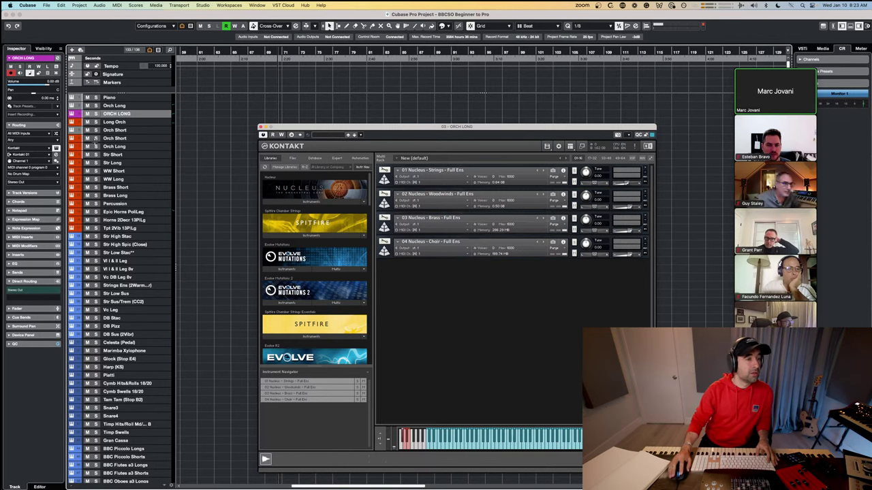
key("e")
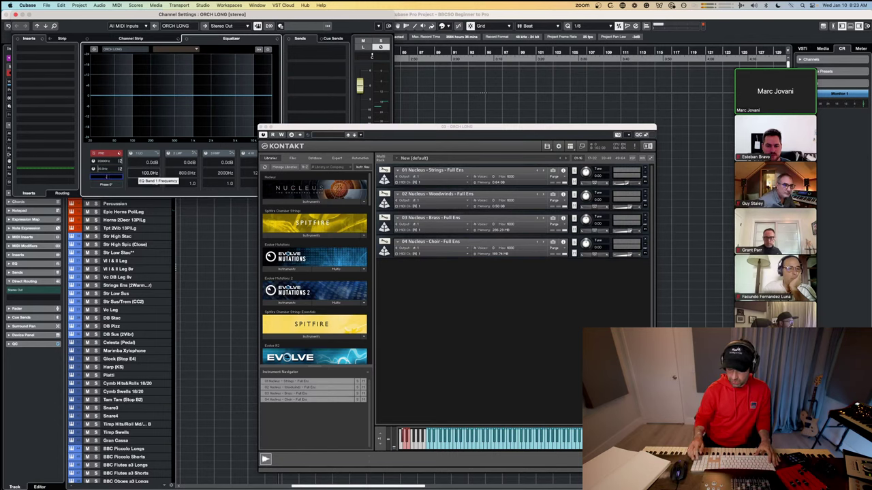
left_click(491, 303)
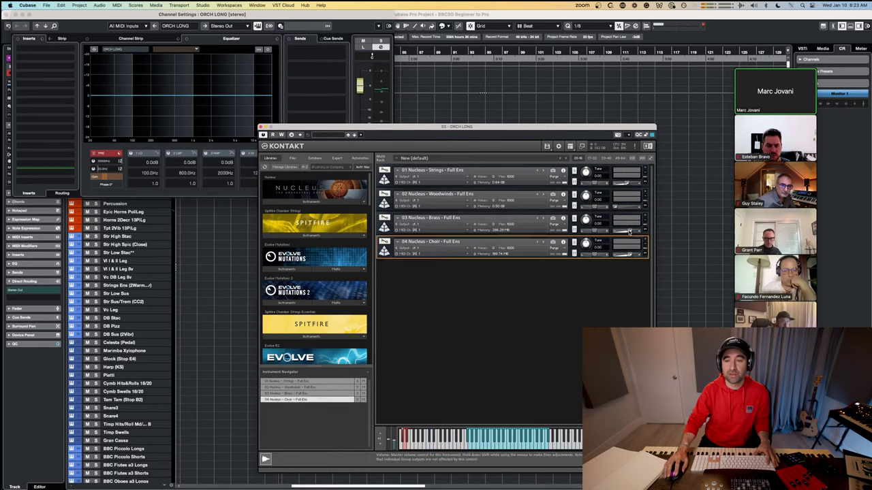
Step: Pull the Nucleus Woodwinds, Brass and Choir volumes all the way down, leaving only the Strings patch audible
mouse_move(628, 256)
key("super+Tab")
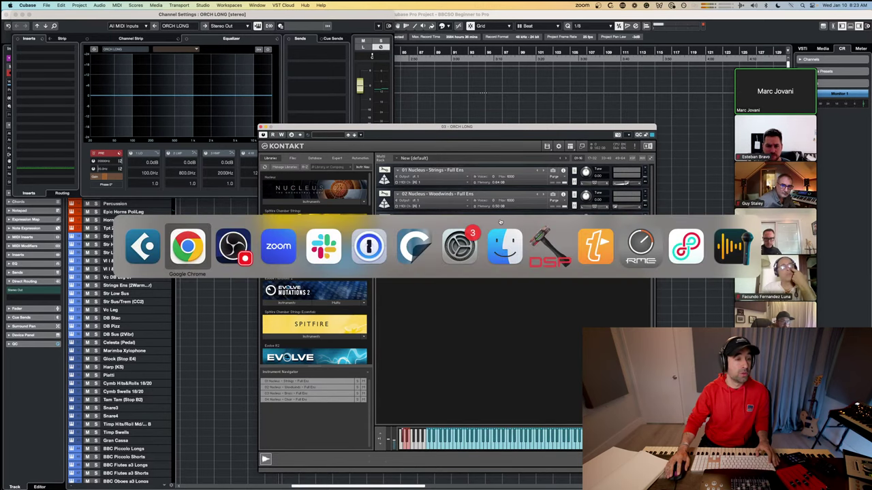
key("super+Tab")
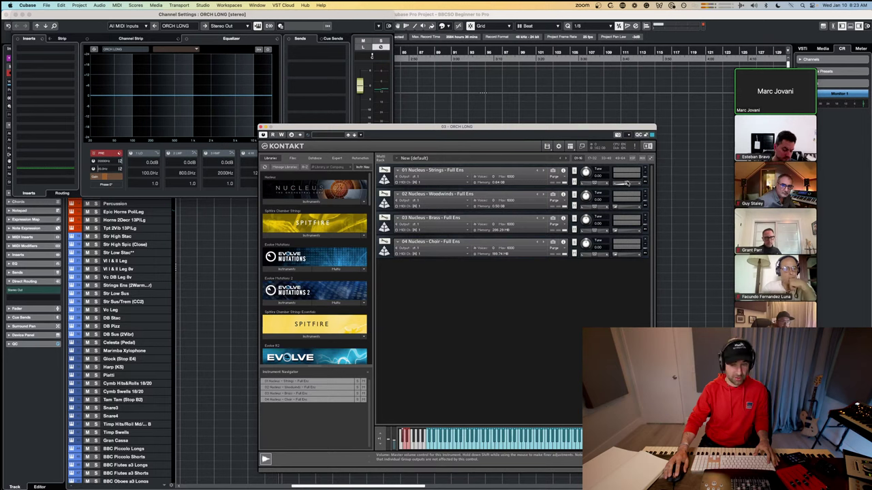
Step: Audition the Nucleus Strings patch alone, and raise the Woodwinds volume partway to blend underneath it
mouse_move(626, 183)
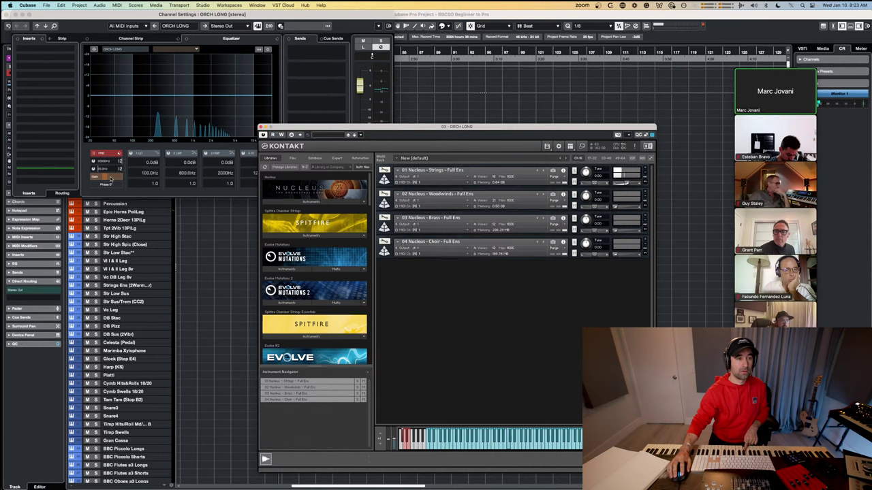
left_click(142, 167)
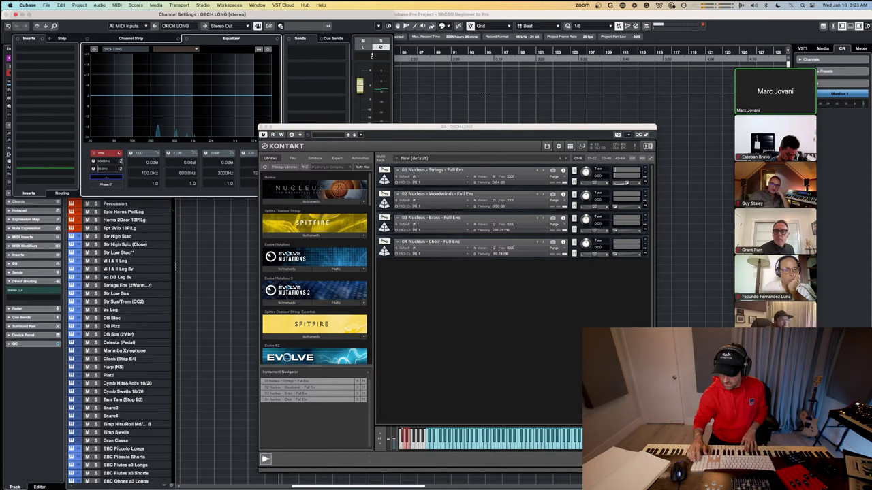
left_click(490, 337)
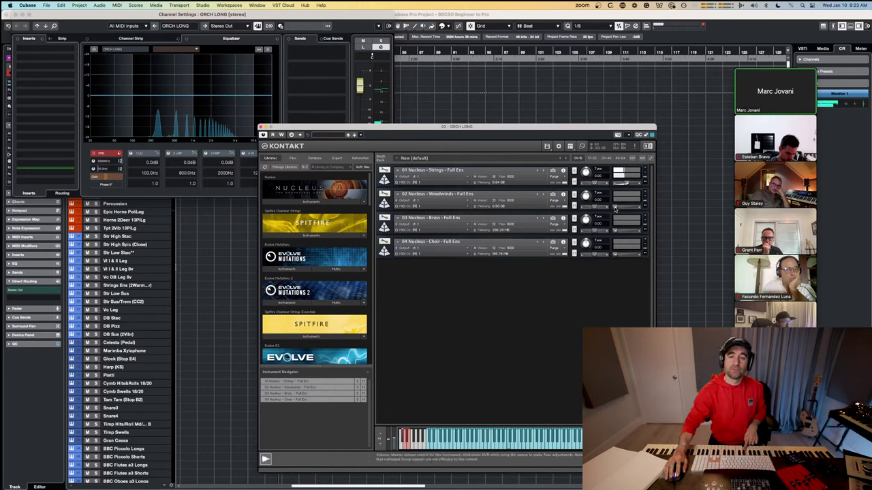
left_click_drag(615, 205, 620, 211)
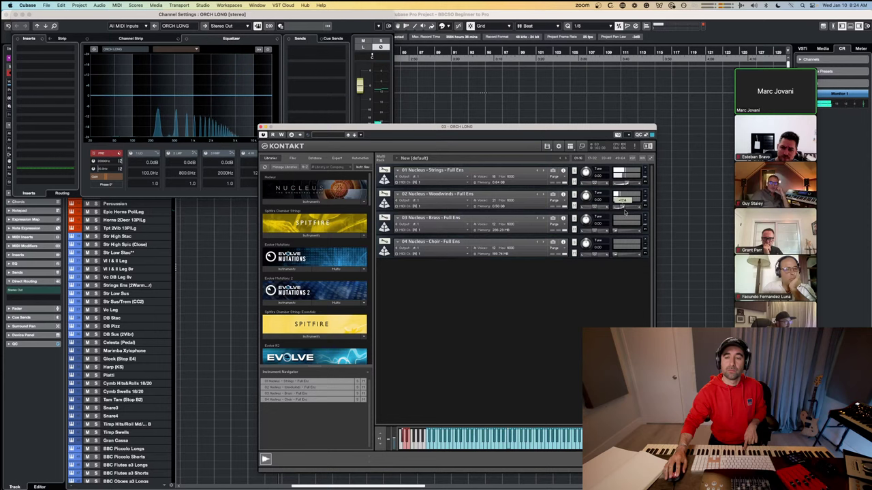
Step: Mute and unmute the Nucleus Woodwinds patch twice while playing to compare the blend with and without it
left_click(574, 205)
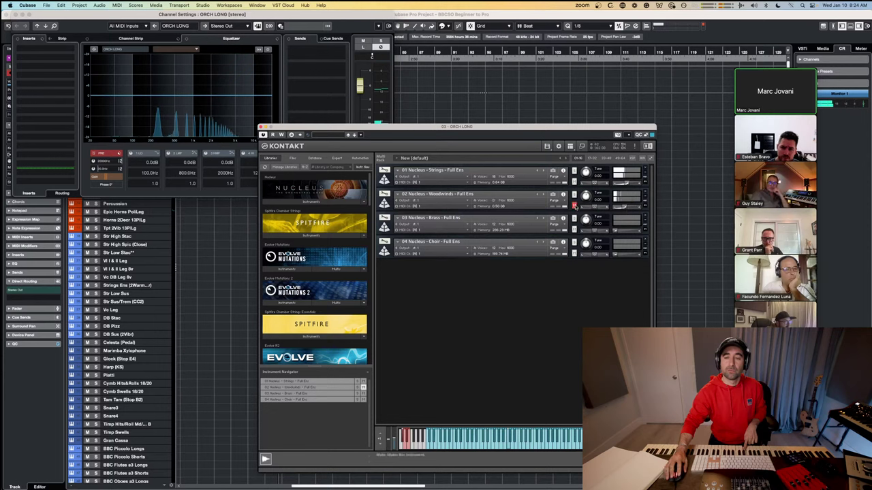
left_click(574, 205)
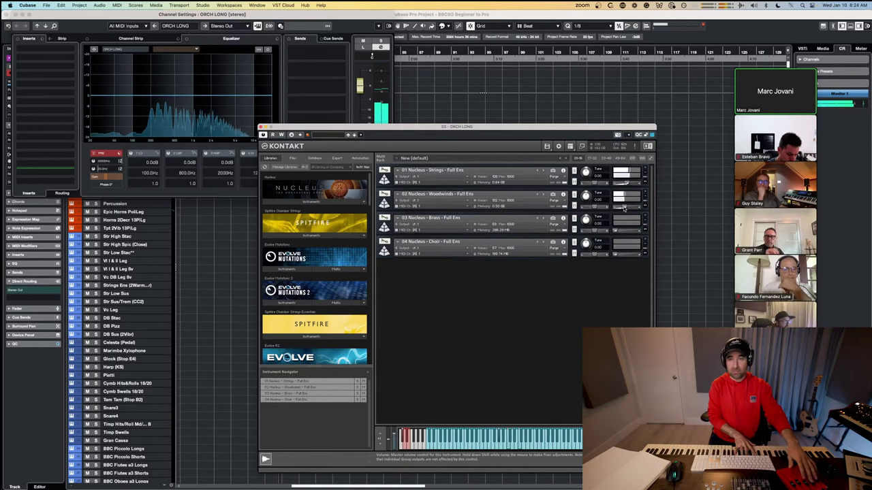
left_click(574, 205)
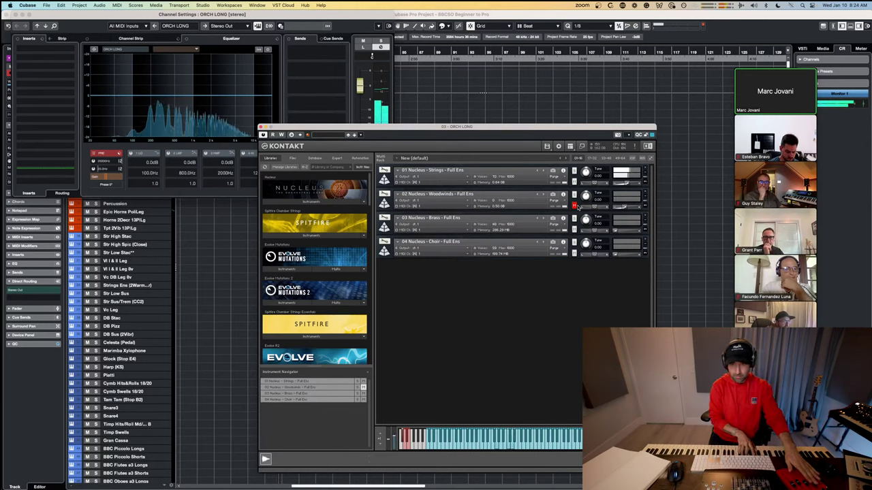
left_click(575, 204)
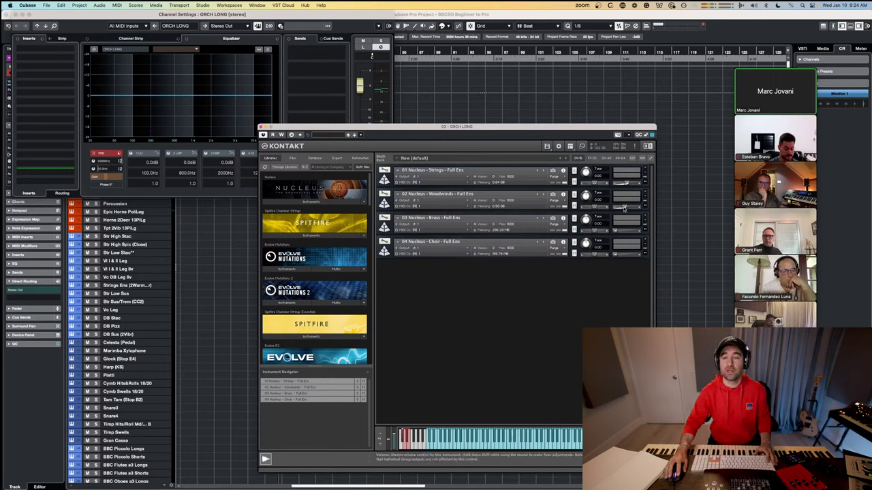
Step: Raise the Nucleus Brass volume partway and fine-tune it against the Strings and Woodwinds patches
mouse_move(624, 208)
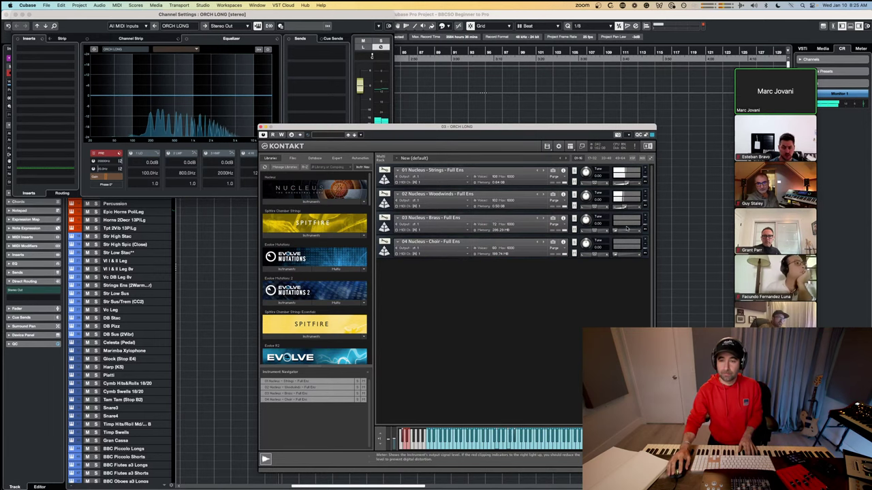
left_click_drag(620, 225, 618, 233)
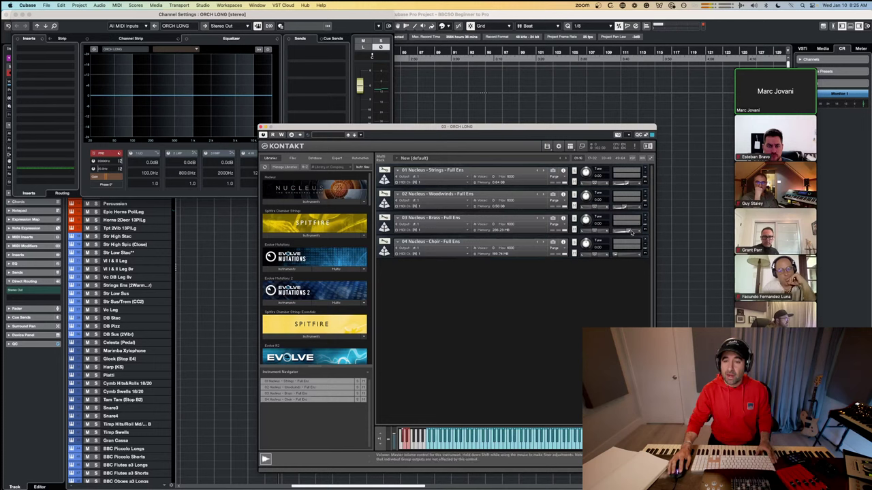
left_click(628, 232)
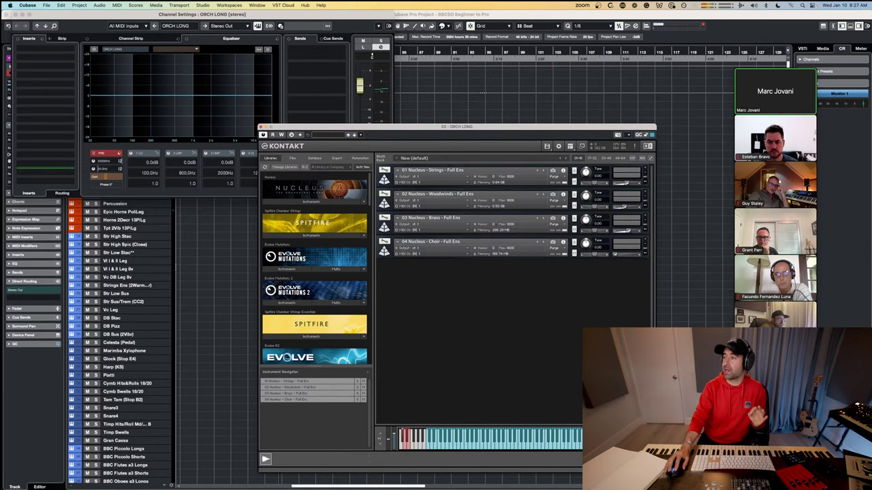
Step: Switch to Zoom, relocate the participant video strip below the track list so the Control Room meters are clear, and return to Cubase
key("super+Tab")
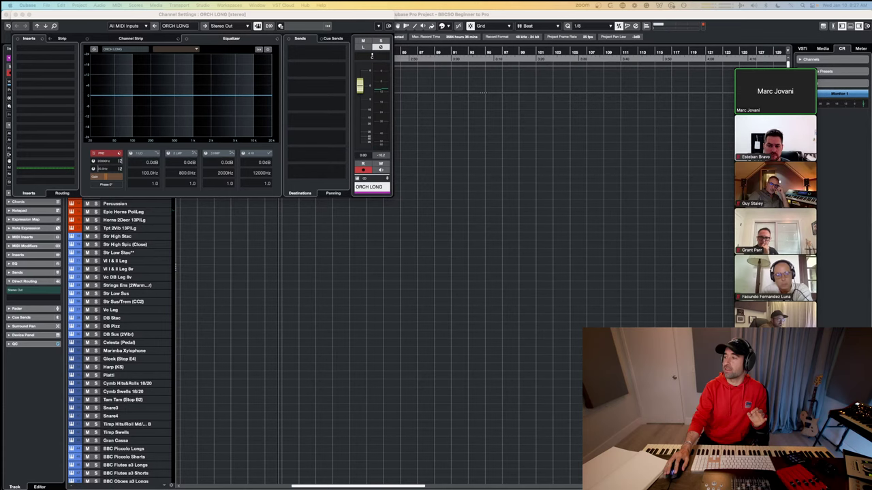
left_click(798, 60)
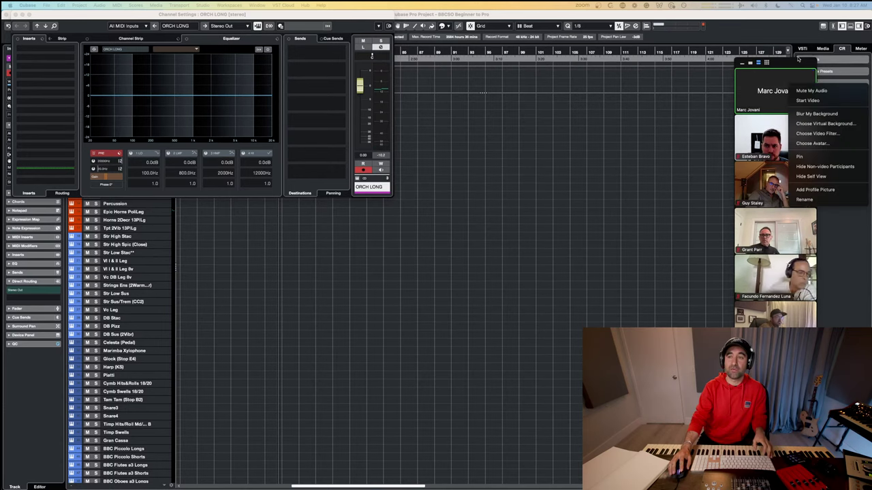
left_click_drag(798, 60, 113, 188)
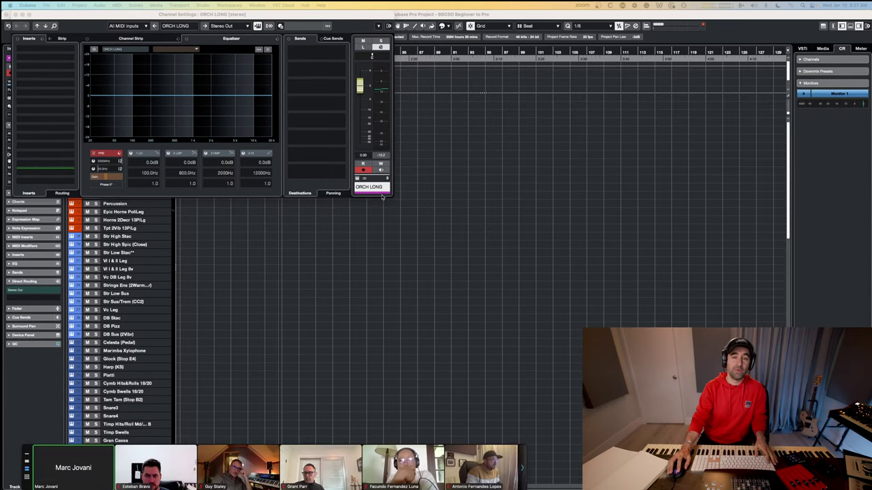
key("super+Tab")
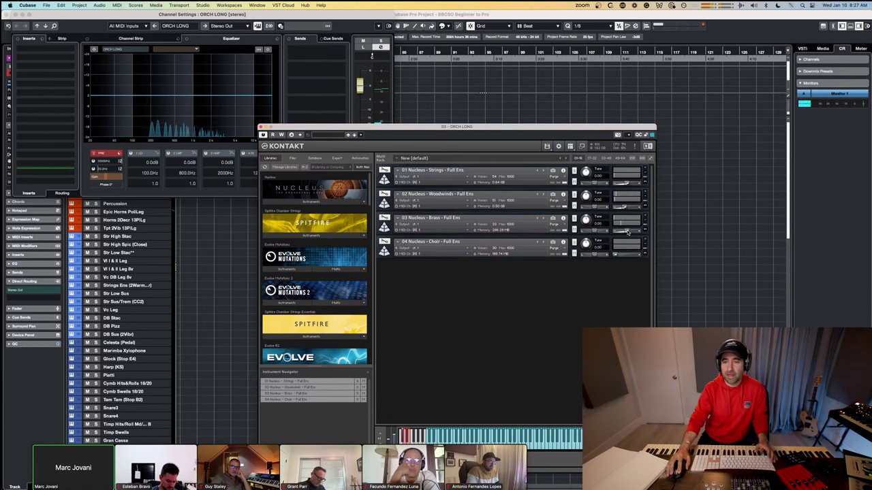
Step: Mute the Nucleus Brass patch while raising the Choir volume partway into the blend, and unmute Brass
mouse_move(627, 232)
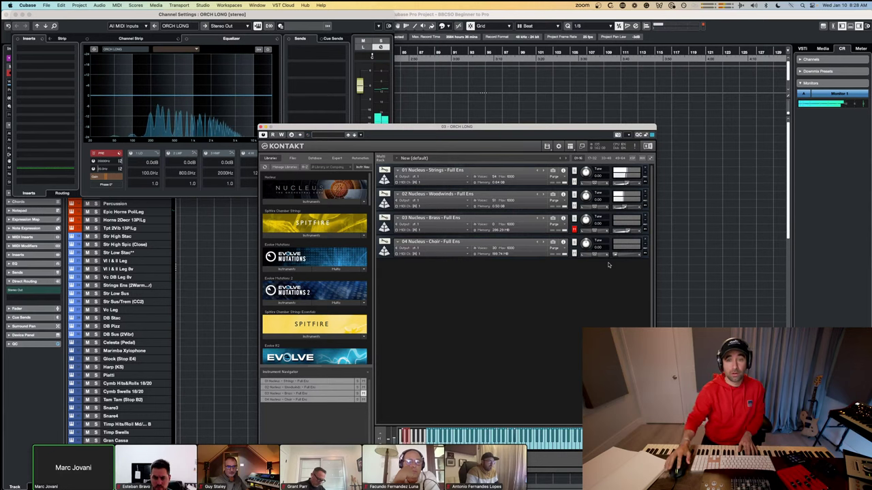
mouse_move(617, 255)
left_click_drag(615, 256, 624, 257)
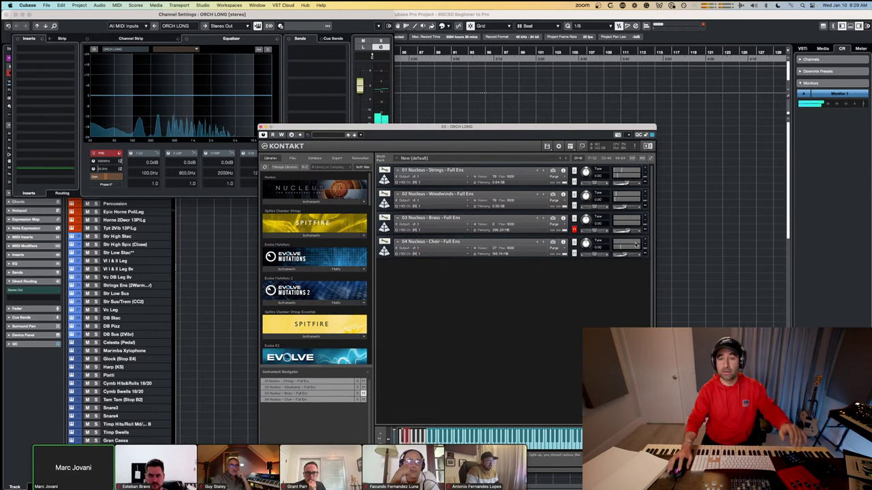
left_click(573, 230)
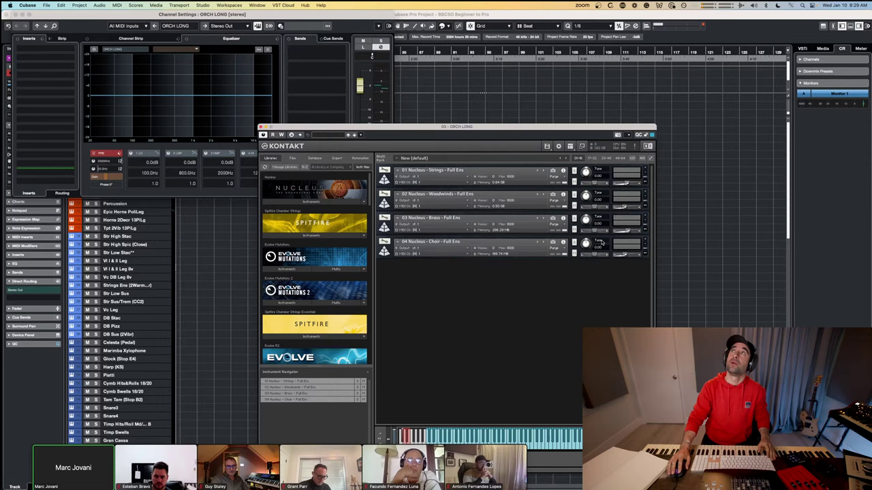
Step: Add a MIDI CC external-source modulator to the Nucleus Choir patch's amplifier and return to the multi rack
left_click(384, 242)
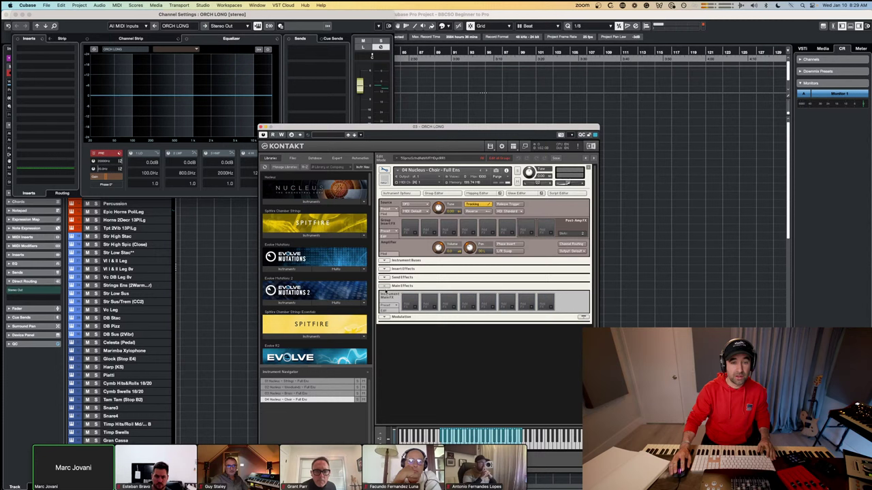
left_click(387, 253)
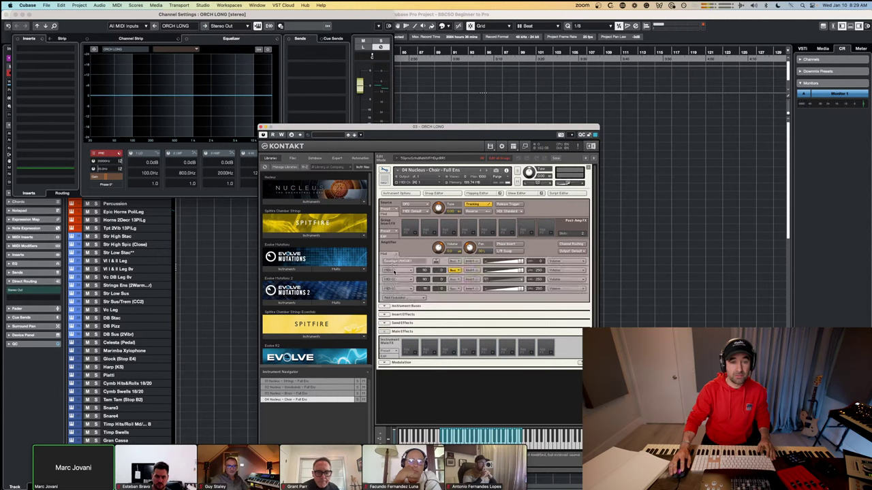
left_click(395, 298)
mouse_move(405, 304)
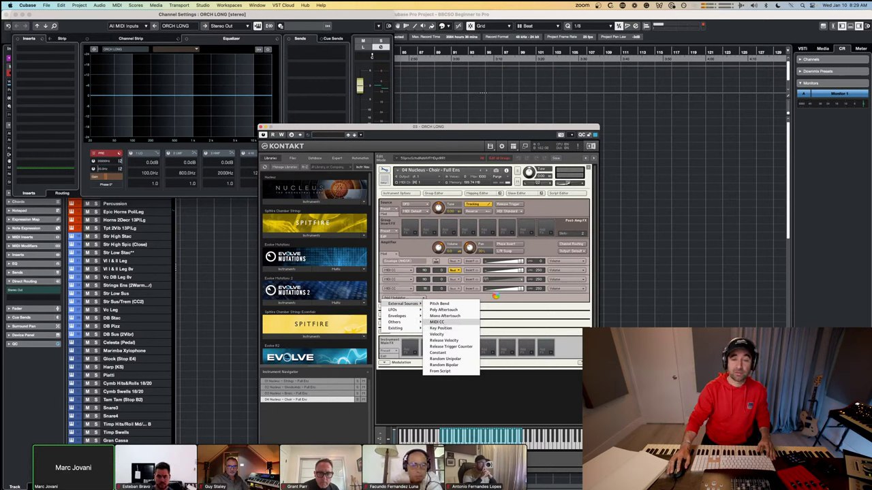
left_click(437, 322)
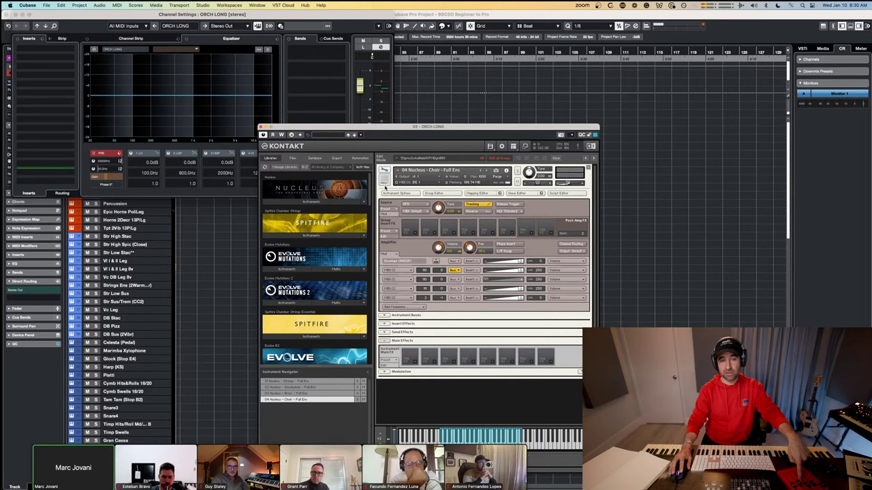
left_click(385, 171)
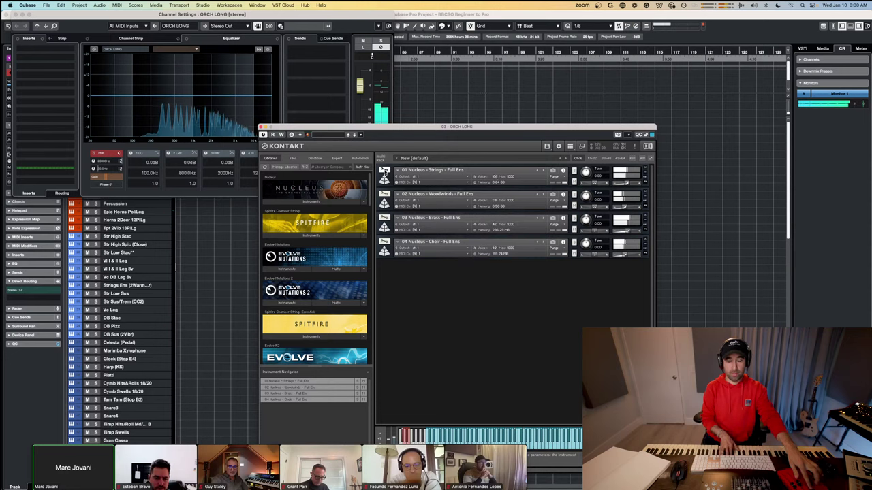
Step: Remove the MIDI CC automation assigned to the Nucleus Choir patch's volume
mouse_move(626, 254)
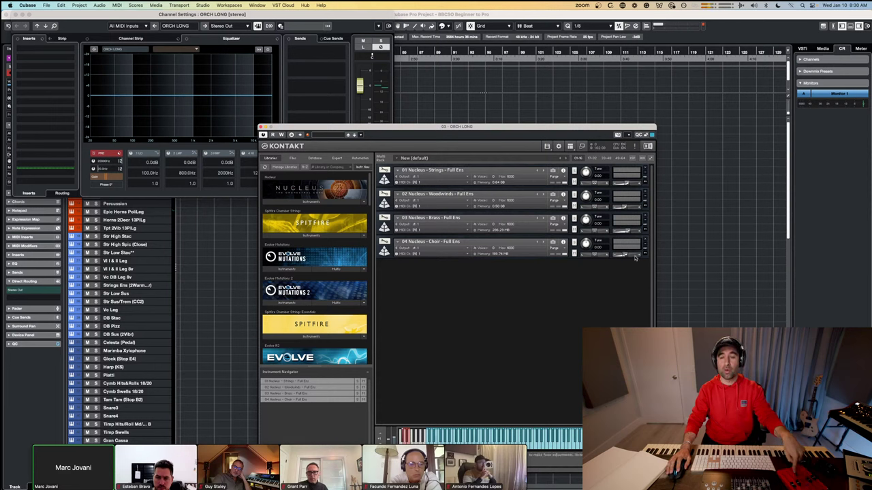
right_click(635, 256)
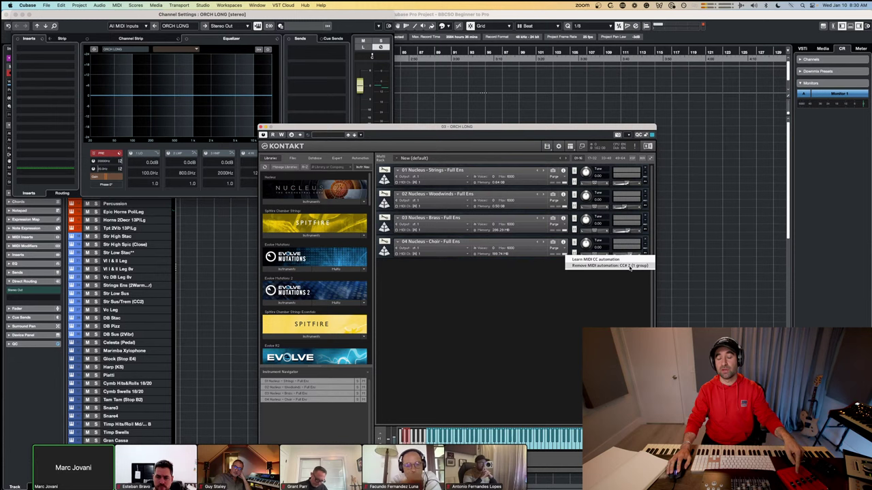
left_click(630, 267)
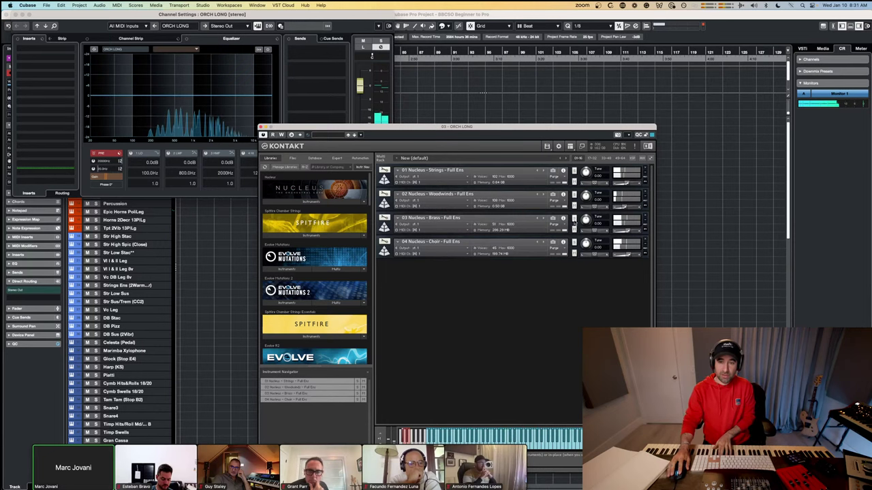
Step: Mute the Nucleus Brass and Choir patches, fine-tune the Woodwinds panning against the Strings, and unmute both patches
left_click(574, 230)
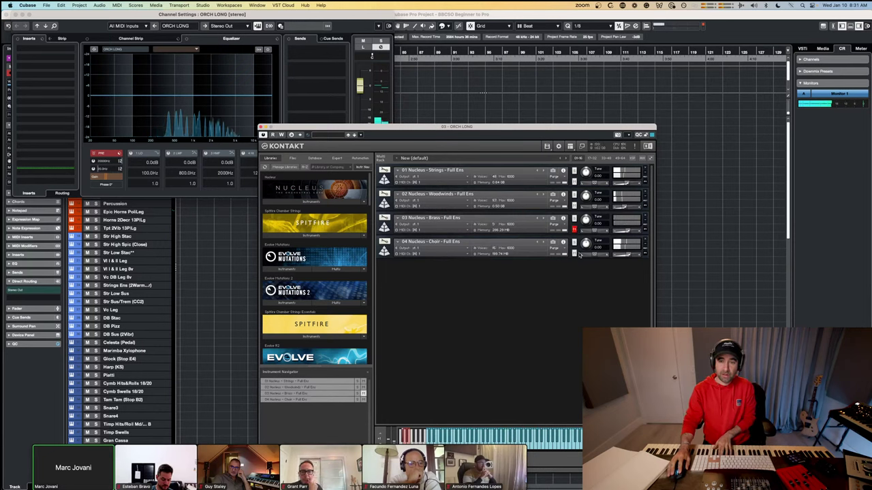
left_click(574, 253)
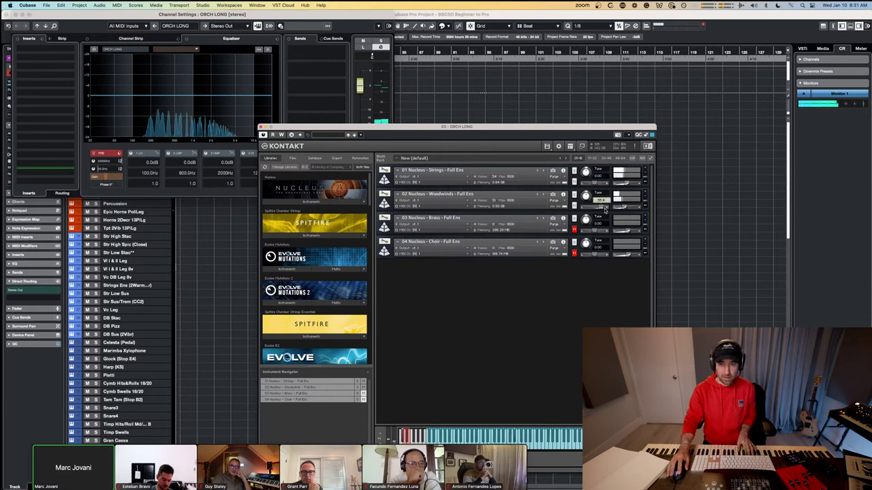
mouse_move(603, 211)
left_mouse_down()
mouse_move(587, 210)
mouse_move(600, 211)
left_mouse_up()
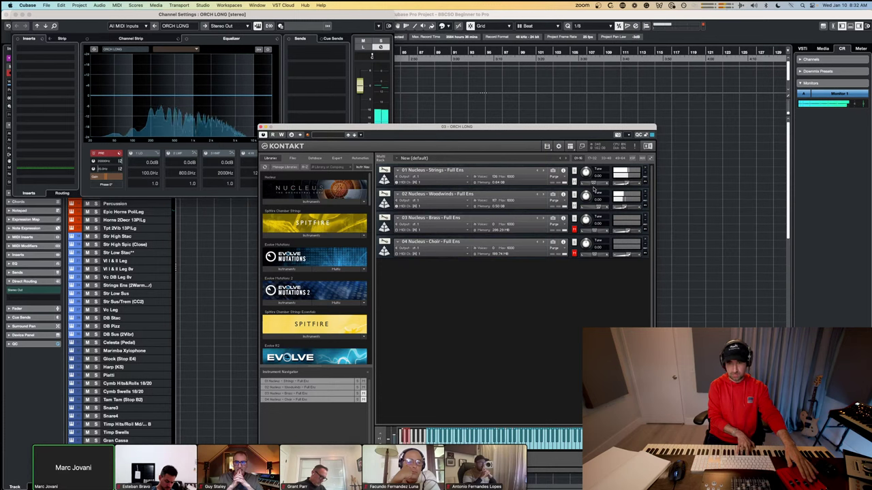
left_click(574, 218)
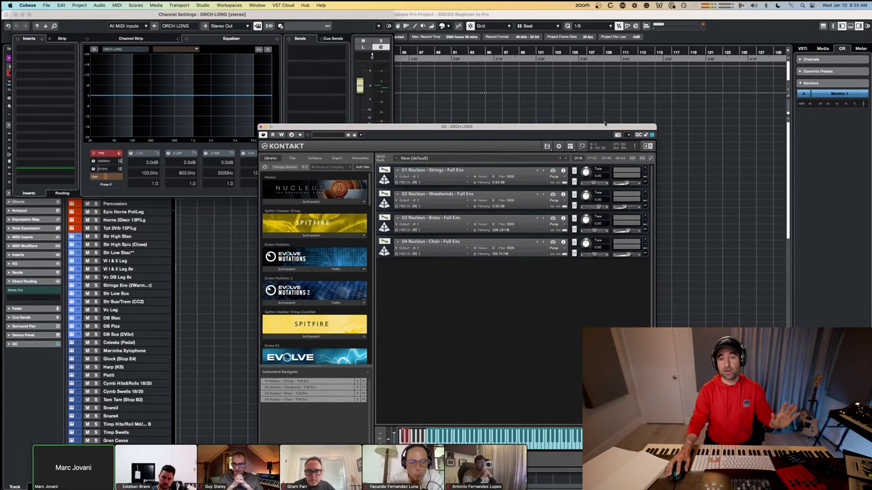
key("super+Tab")
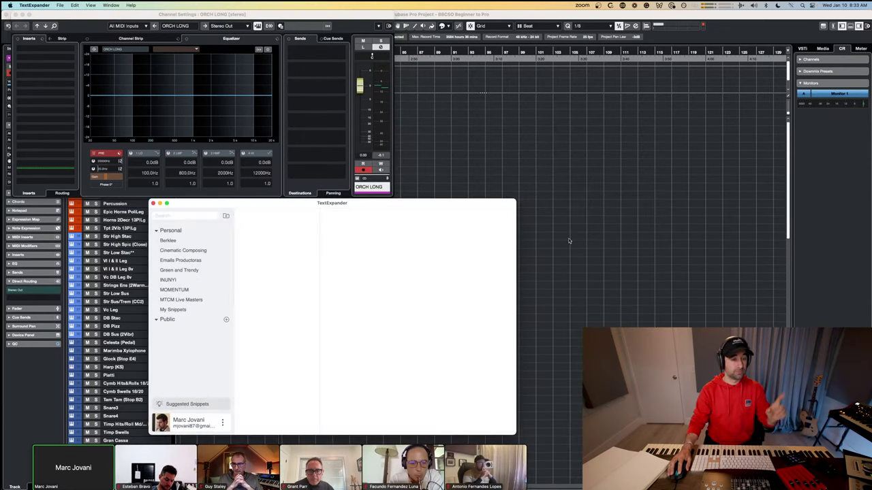
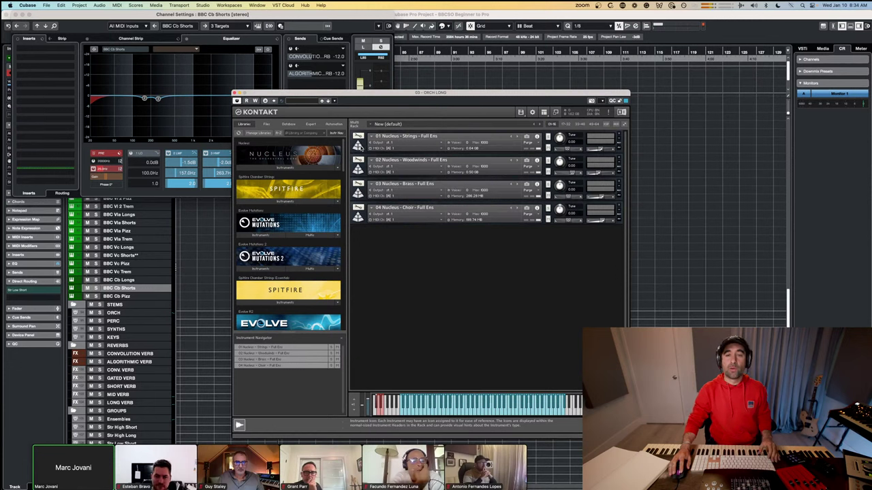
Step: Open the Nucleus Strings patch for editing and place a 2-band EQ in its second insert effects slot
left_click(358, 136)
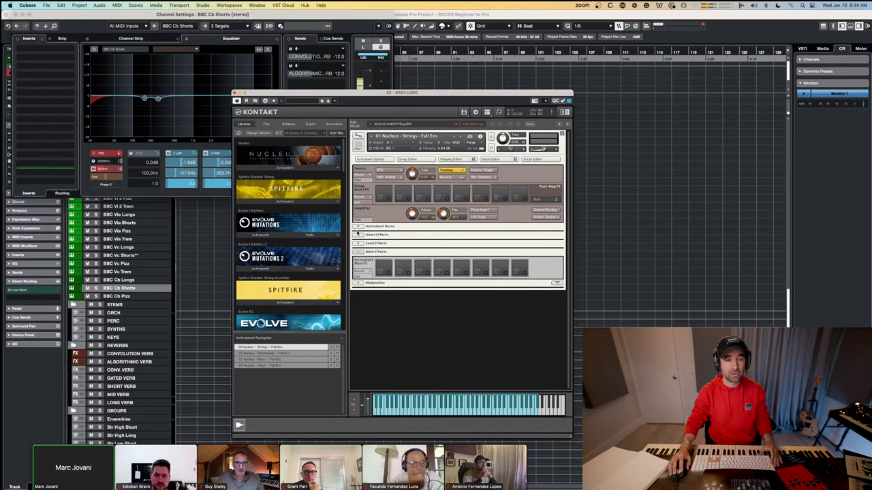
left_click(378, 235)
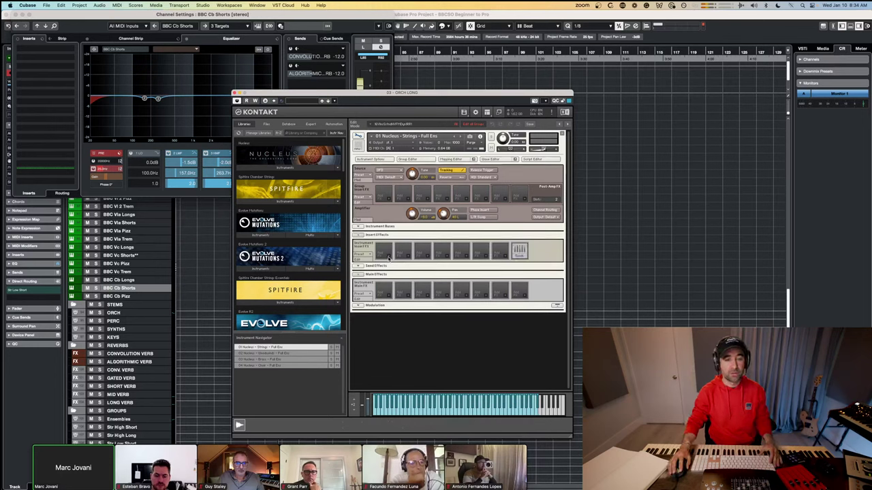
left_click(389, 257)
mouse_move(395, 268)
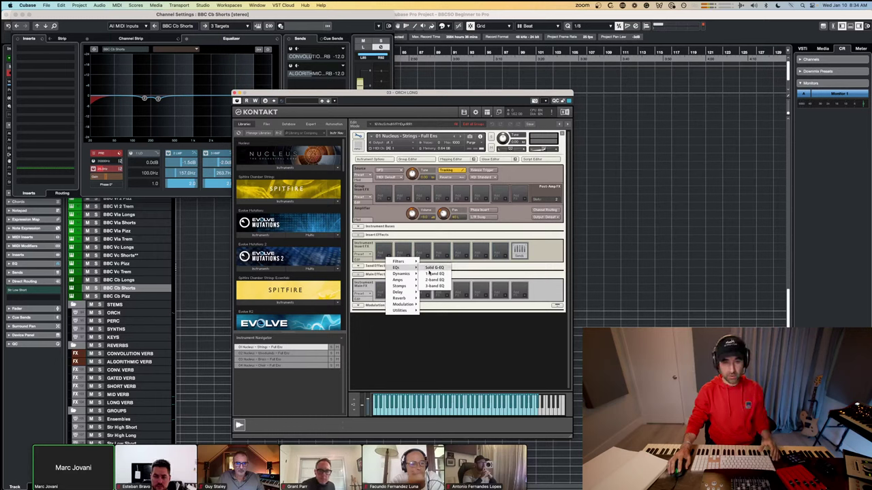
left_click(431, 281)
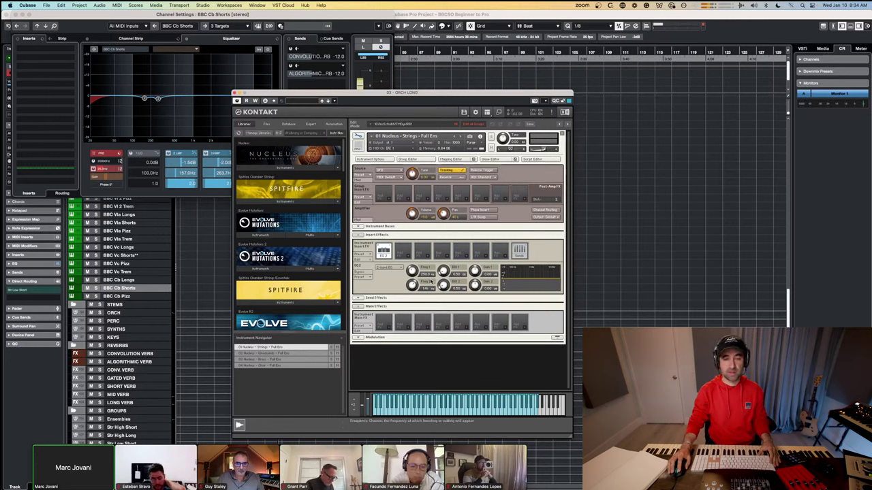
left_click(407, 257)
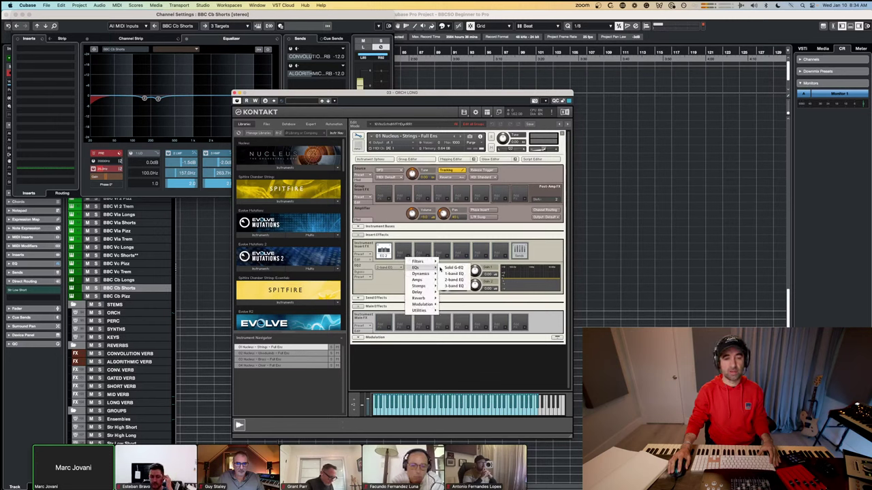
left_click(454, 280)
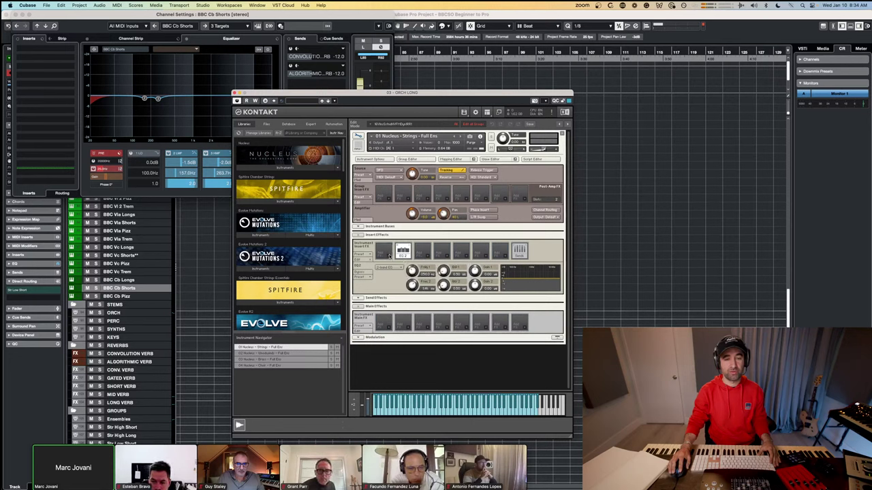
Step: Insert an SV HP2 highpass filter in the Strings patch's first insert slot and display the neighbouring 2-band EQ's settings
left_click(390, 257)
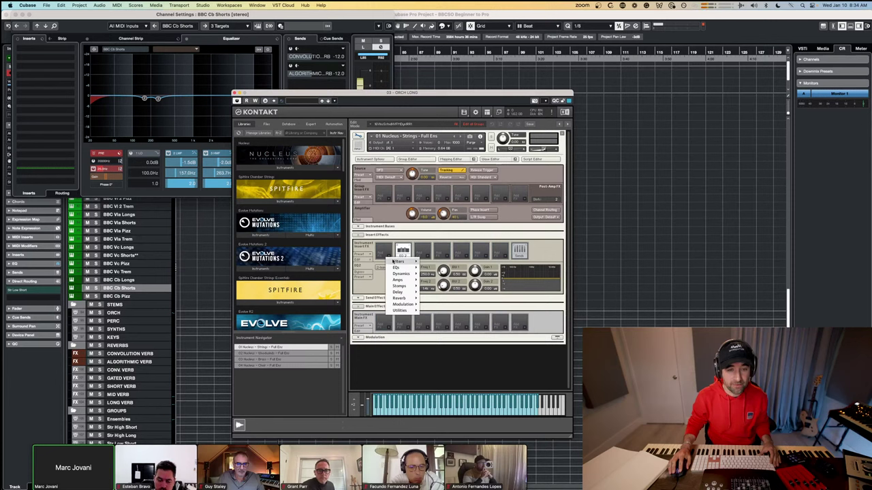
mouse_move(393, 261)
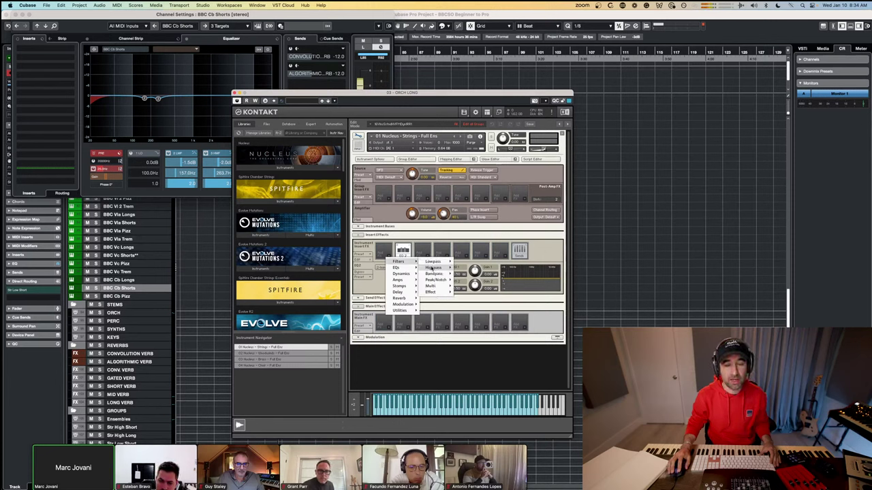
mouse_move(431, 267)
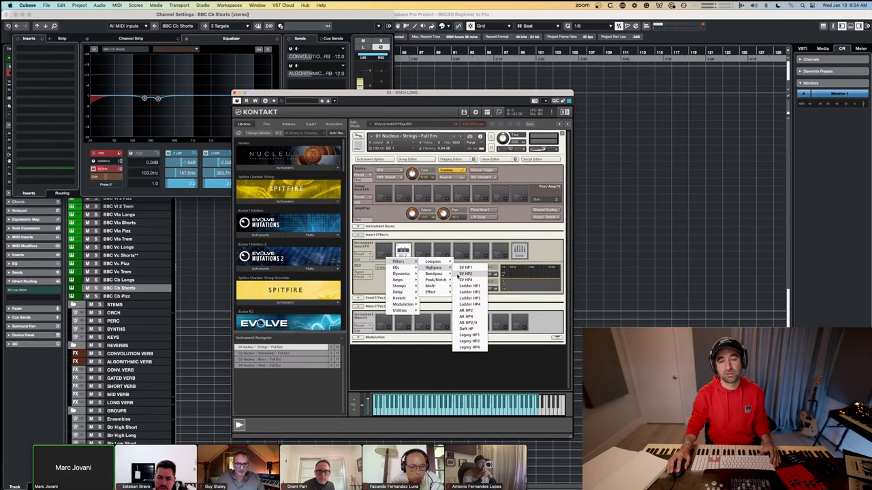
left_click(458, 275)
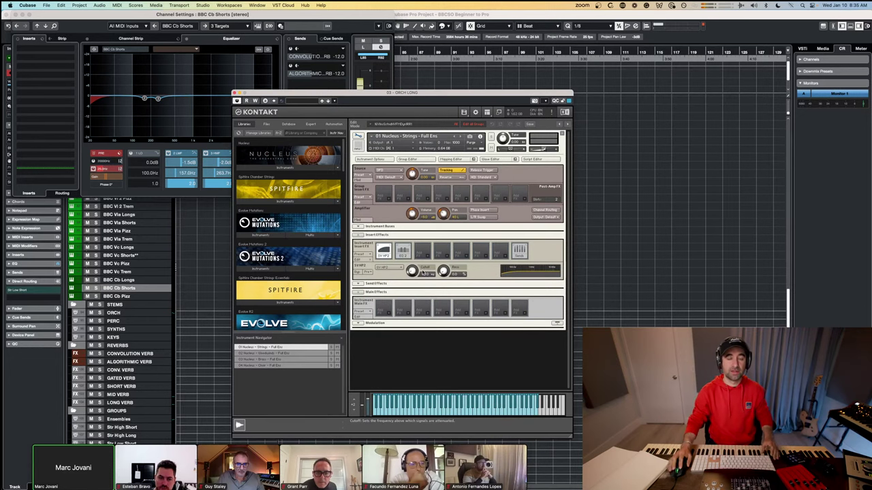
left_click(402, 252)
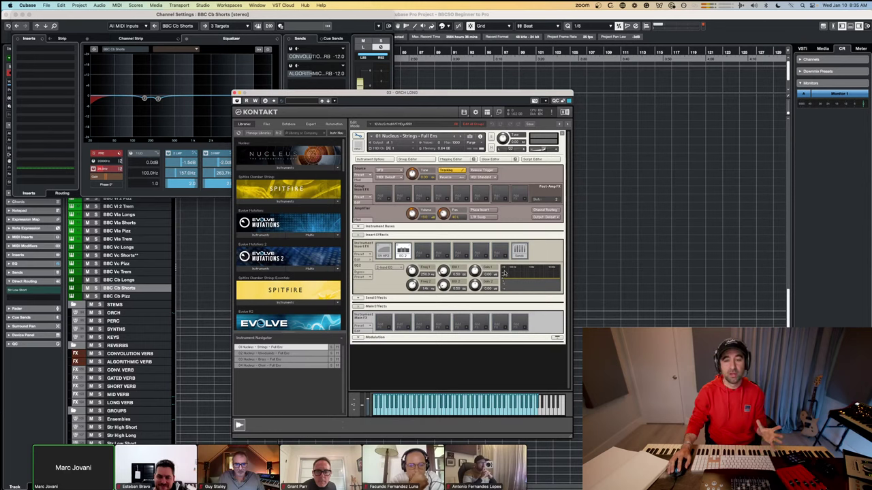
Step: Close the BBC Cb Shorts channel settings, reposition the Kontakt window clear of the track list, and select the ORCH LONG track
left_click_drag(439, 96, 628, 60)
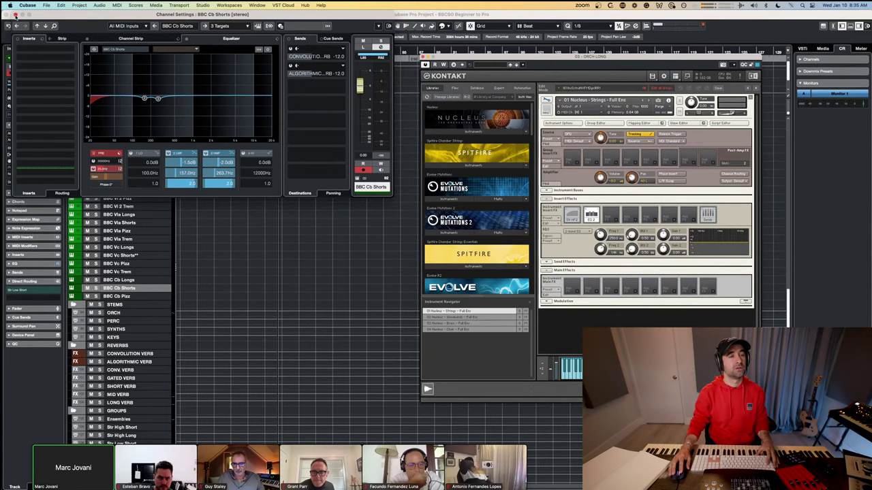
left_click(11, 15)
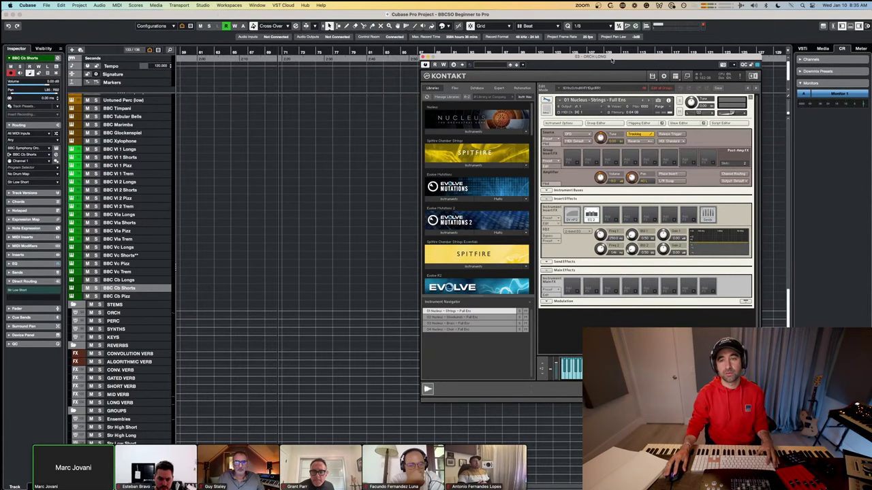
left_click_drag(612, 60, 497, 63)
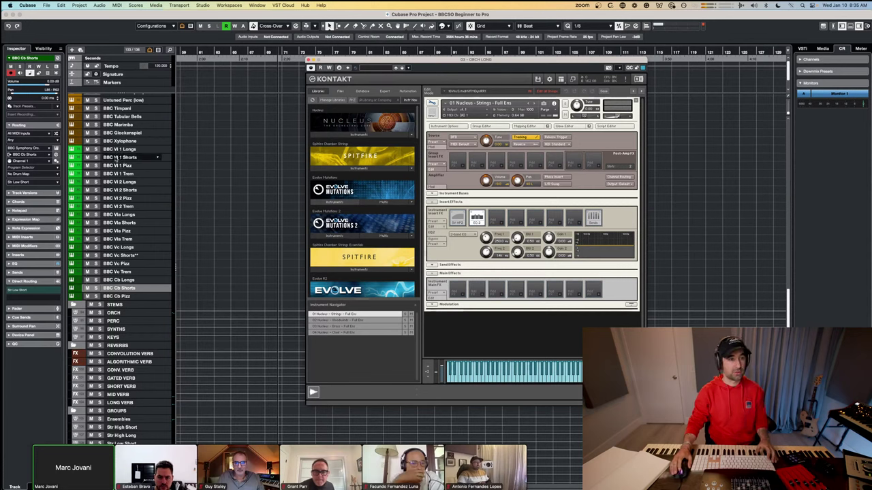
scroll(128, 128, "down", 10)
left_click(126, 115)
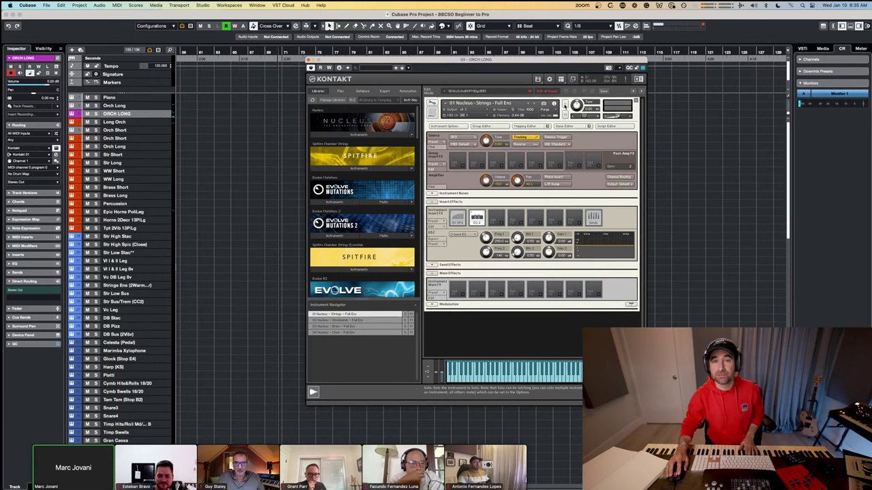
Step: Solo the Nucleus Strings patch and arrange the ORCH LONG channel settings beside the Kontakt window
left_click(564, 105)
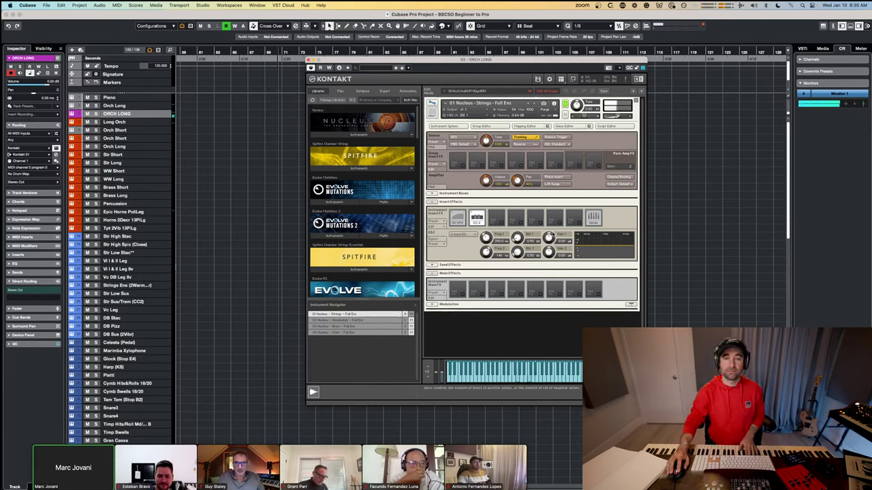
left_click(145, 113)
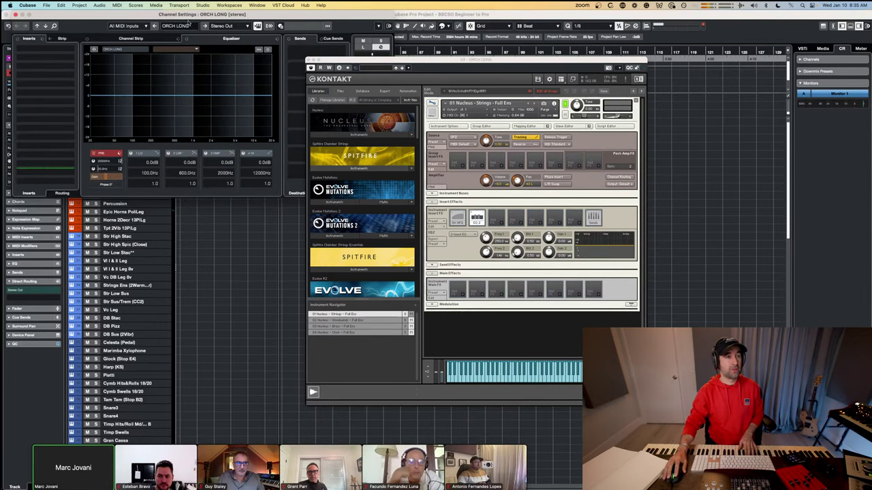
left_click_drag(191, 17, 348, 143)
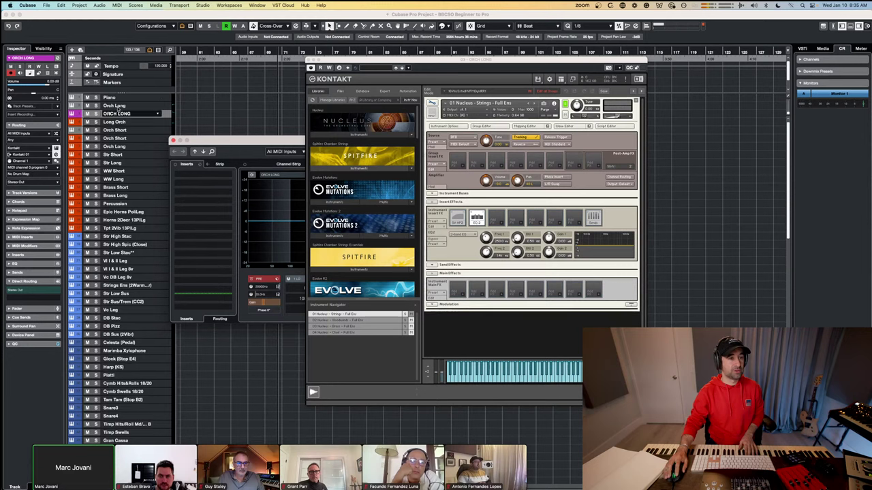
left_click_drag(205, 140, 126, 141)
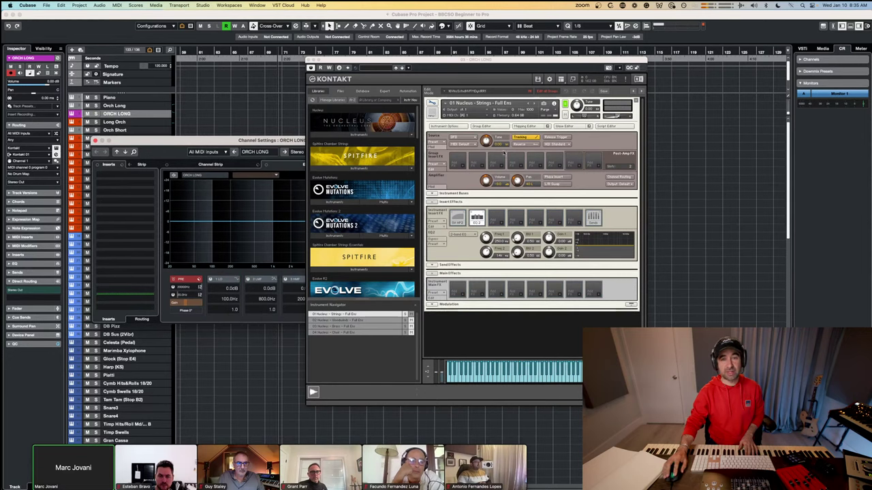
left_click_drag(295, 139, 214, 164)
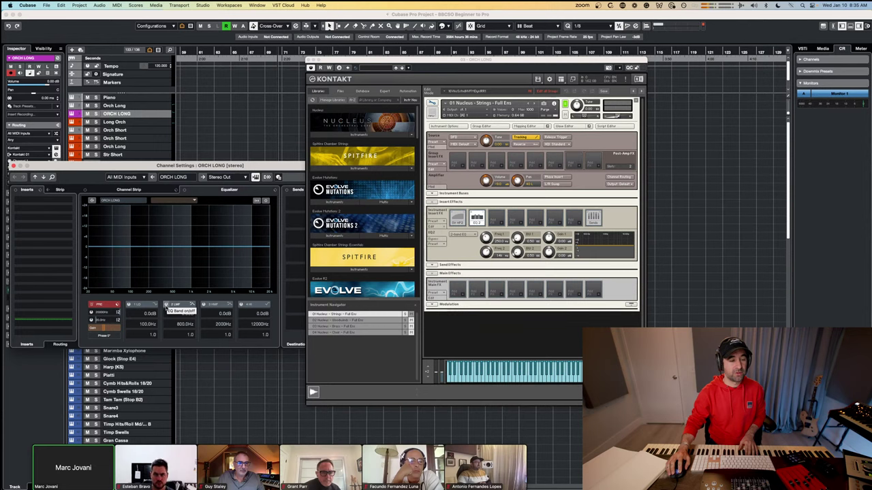
Step: Enable the second EQ band on the ORCH LONG channel and boost it at about 320 Hz
left_click(165, 305)
left_click_drag(185, 247, 161, 224)
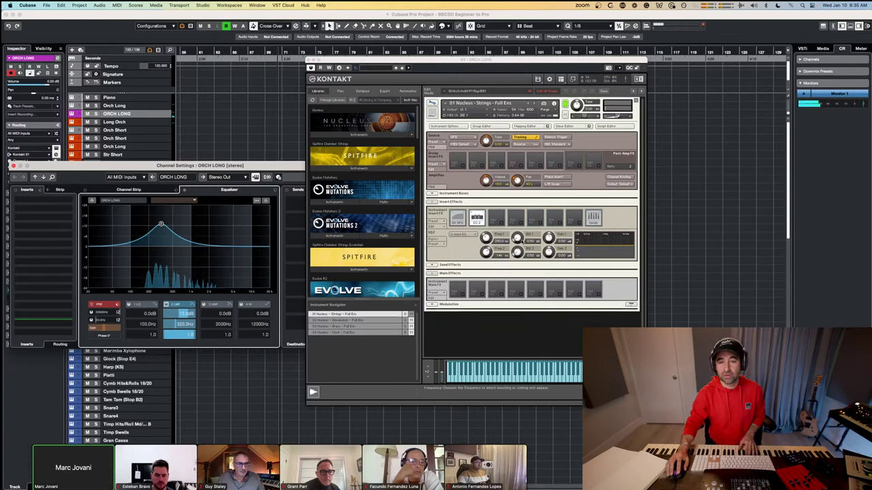
Step: Bypass the ORCH LONG channel EQ and try sweeping a boosted, narrower first band in the Strings patch's 2-band EQ, returning its gain to 0 dB
left_click(576, 251)
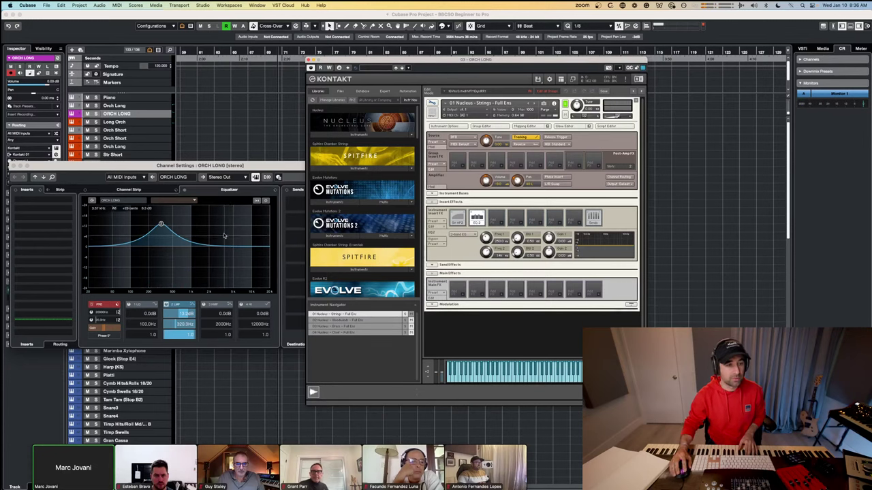
left_click(184, 190)
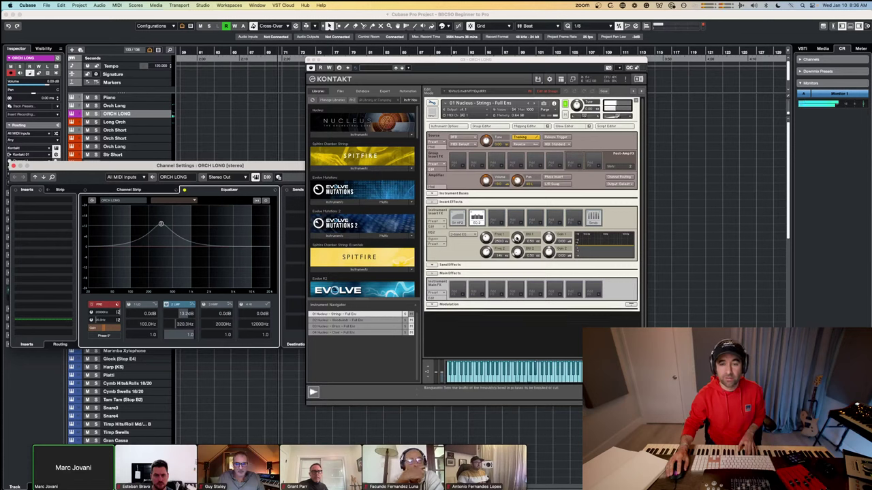
left_click_drag(518, 238, 517, 235)
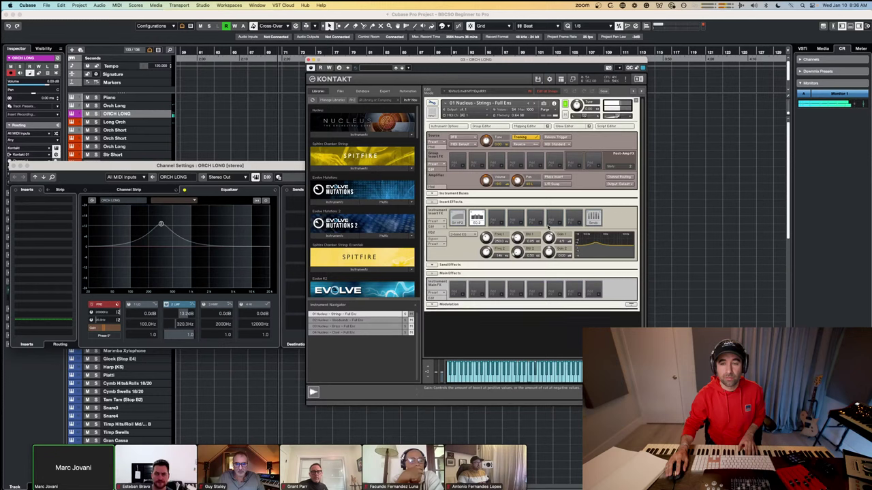
mouse_move(517, 238)
left_mouse_down()
mouse_move(515, 227)
mouse_move(515, 240)
left_mouse_up()
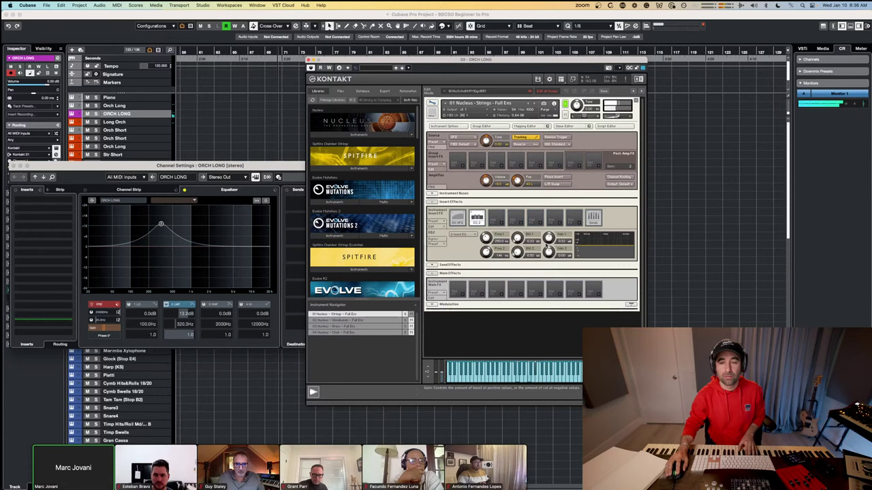
left_click_drag(549, 248, 549, 237)
left_click_drag(485, 240, 485, 251)
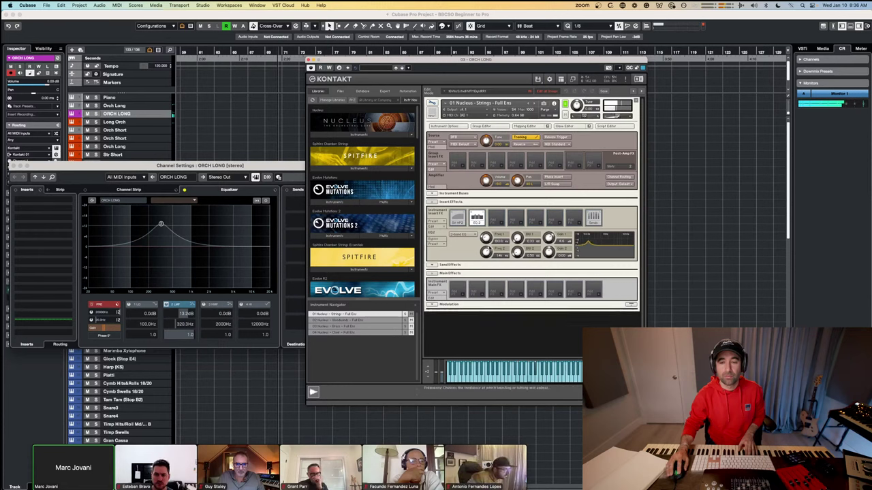
scroll(492, 240, "up", 3)
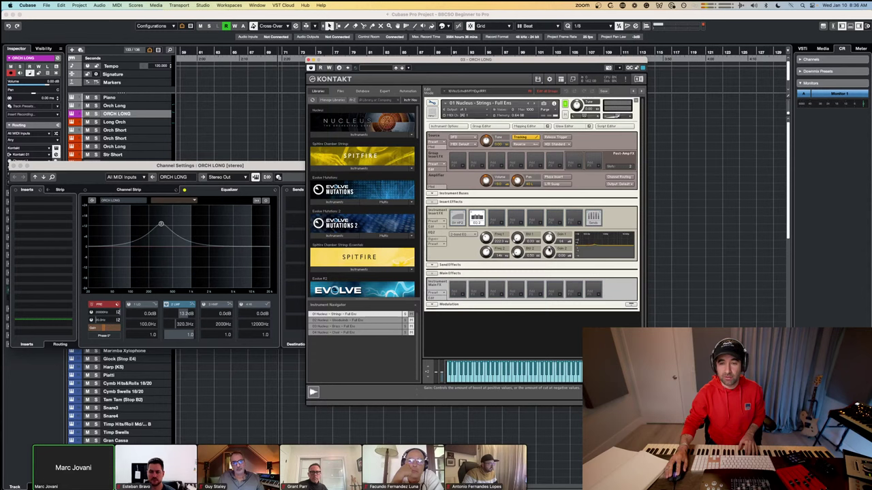
left_click_drag(549, 238, 549, 242)
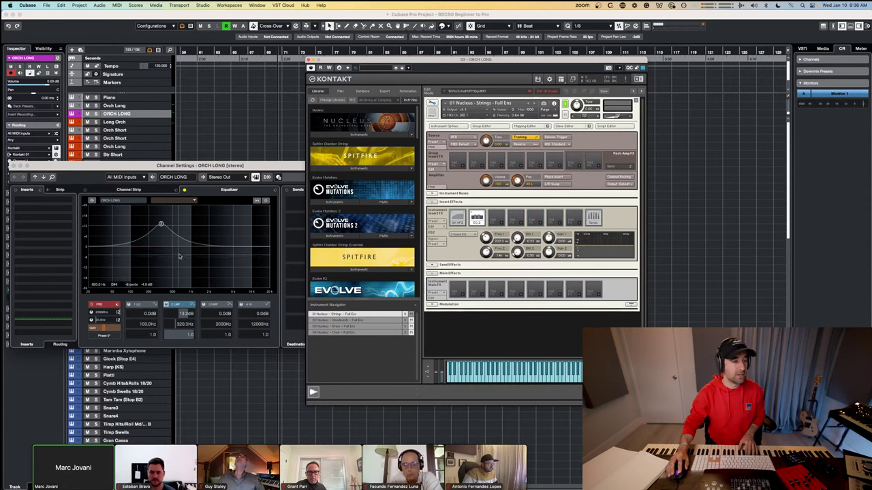
Step: Sweep the ORCH LONG channel EQ's boosted second band through the low mids and turn it into a 2.7 dB cut at 228.7 Hz
mouse_move(161, 224)
left_mouse_down()
mouse_move(193, 220)
mouse_move(144, 224)
left_mouse_up()
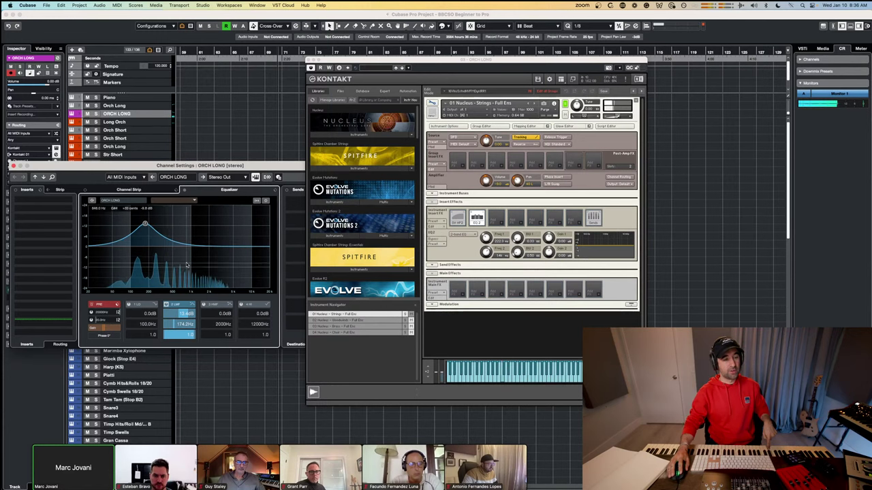
left_click_drag(140, 225, 132, 228)
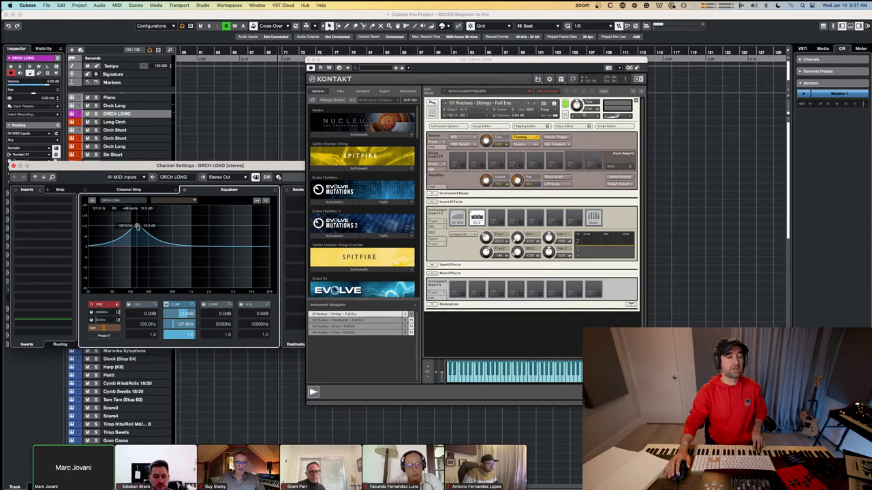
mouse_move(138, 228)
left_mouse_down()
mouse_move(176, 226)
mouse_move(146, 227)
mouse_move(153, 229)
left_mouse_up()
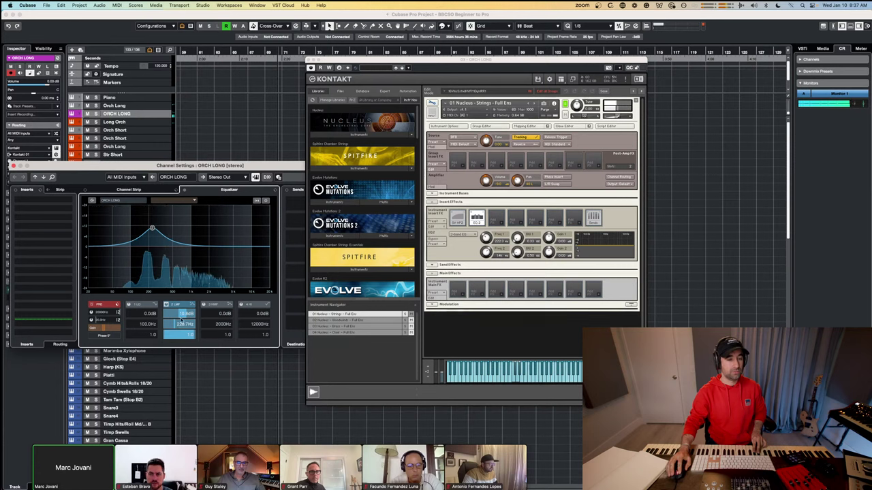
left_click_drag(179, 314, 182, 320)
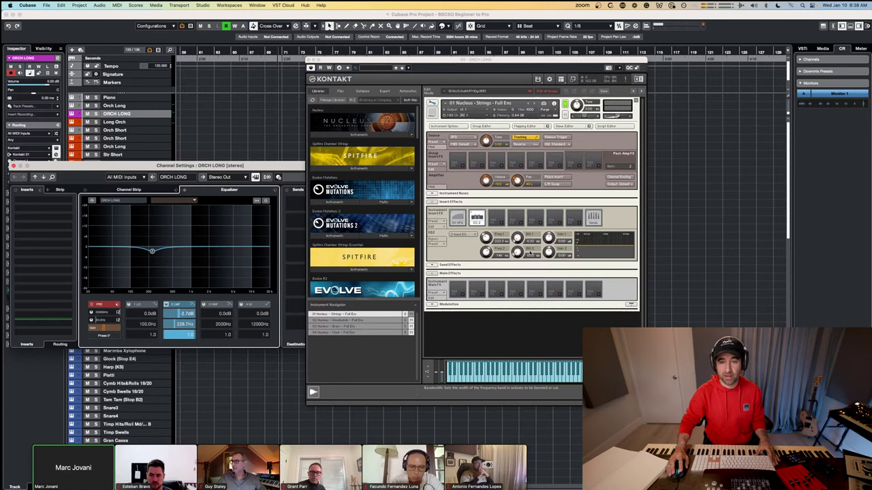
Step: Replicate the cut in the Strings patch's 2-band EQ with about 228 Hz, -2.7 dB and 0.57 bandwidth, and bypass the channel EQ
left_click(502, 243)
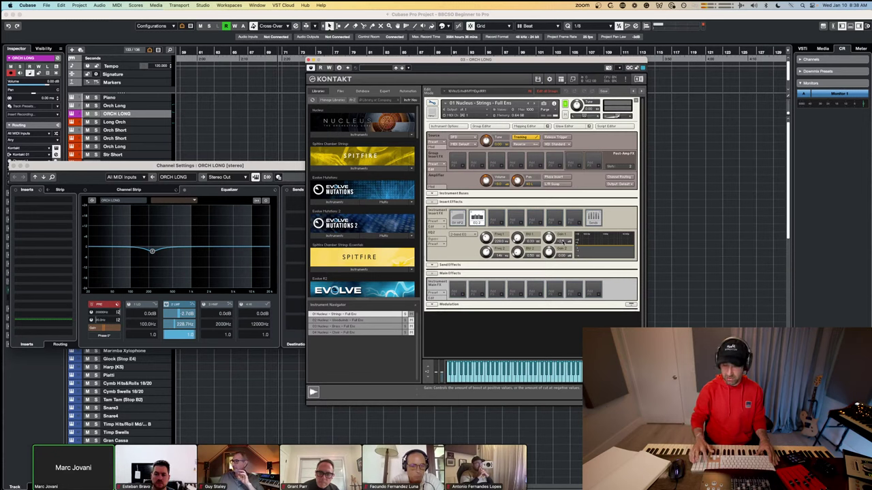
scroll(561, 242, "down", 3)
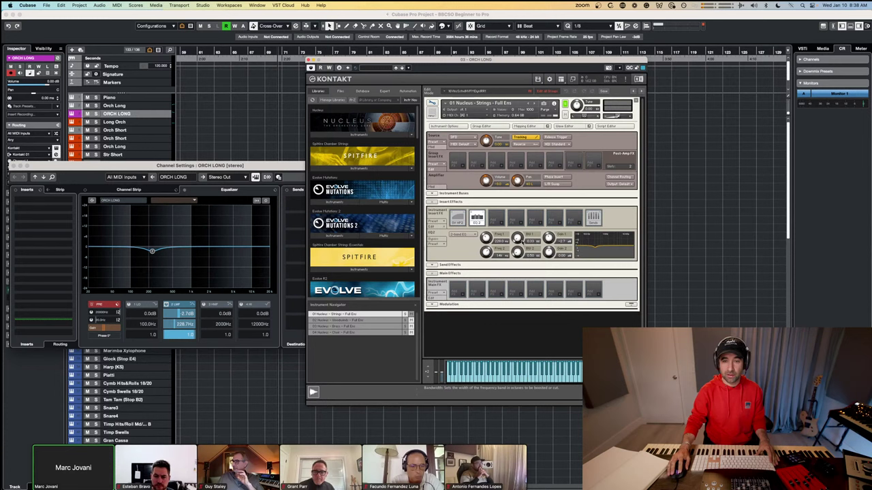
mouse_move(522, 241)
left_mouse_down()
mouse_move(522, 229)
mouse_move(523, 239)
left_mouse_up()
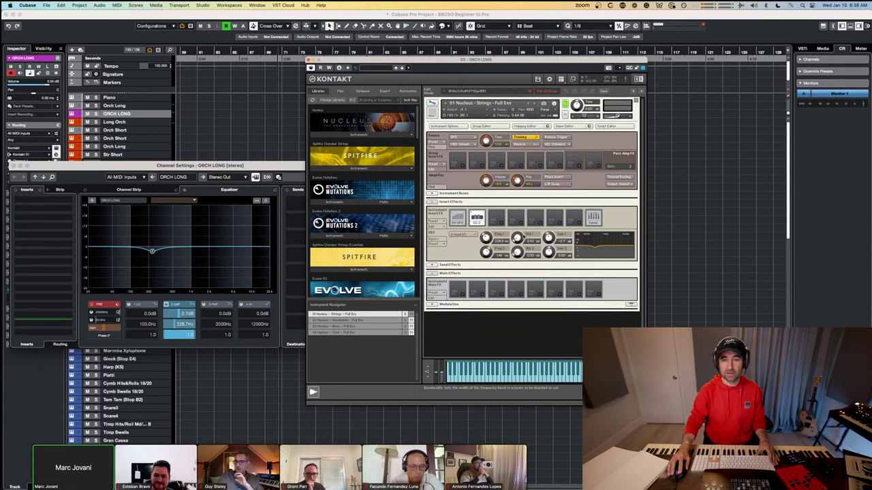
left_click(184, 192)
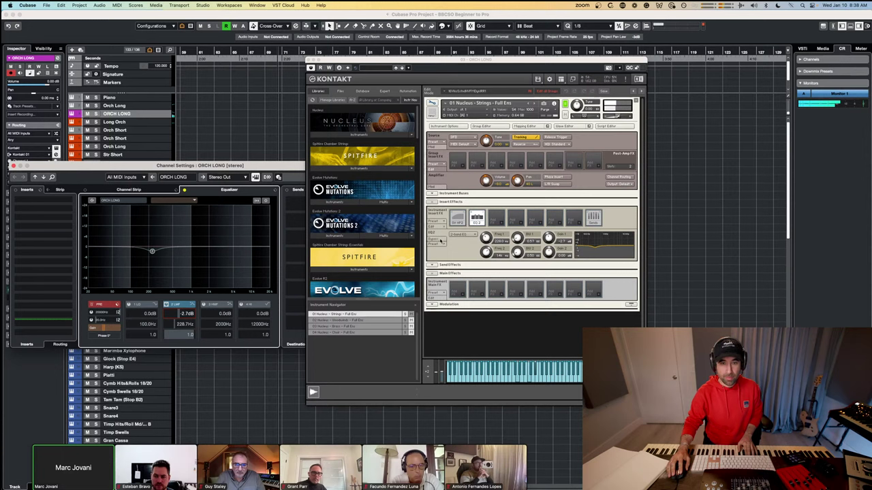
Step: Compare the sound of the Strings patch with its 2-band EQ bypassed and active
left_click(441, 240)
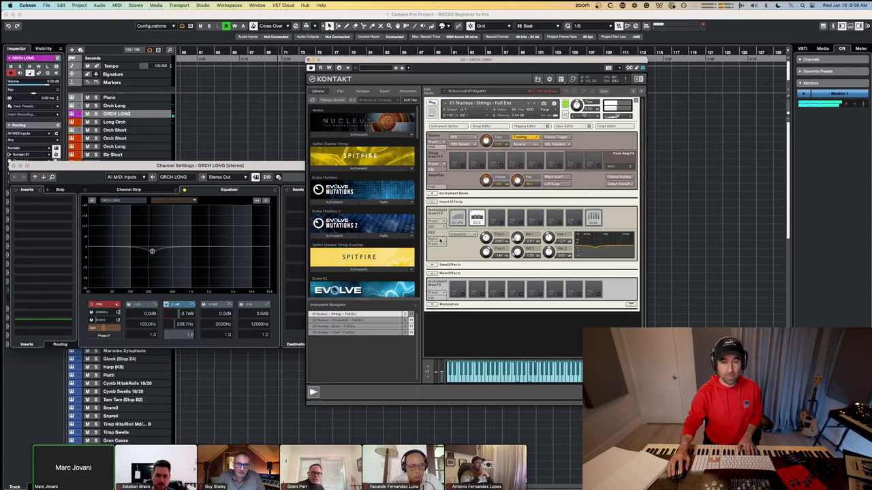
left_click(441, 239)
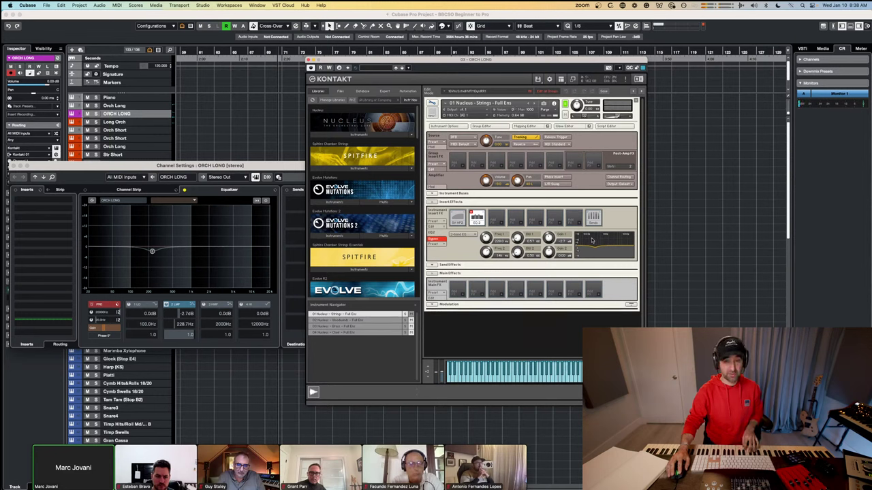
left_click(438, 240)
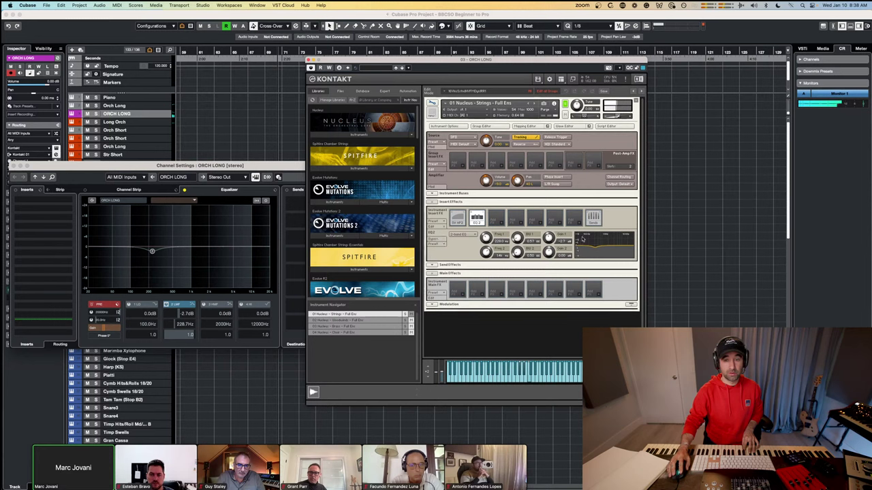
Step: Set the first band's gain in the Strings patch's EQ to about -1.7 dB, comparing it against the bypassed sound
left_click_drag(549, 238, 548, 240)
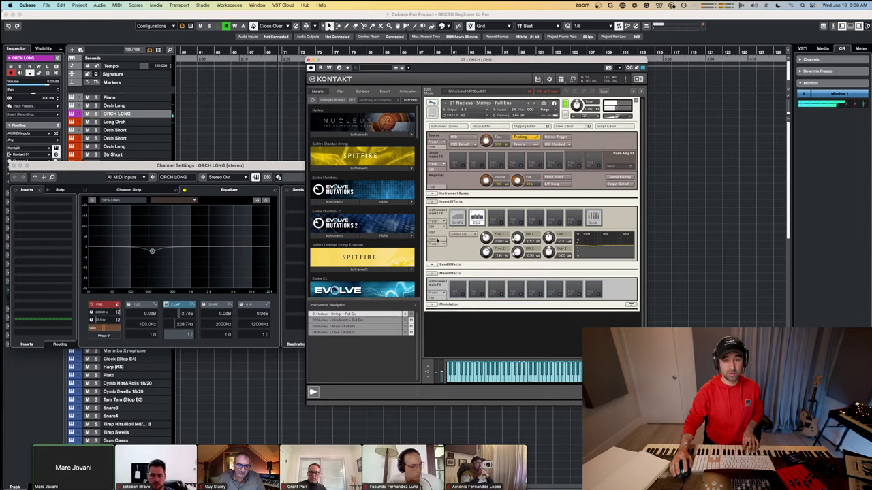
left_click(437, 239)
left_click(437, 239)
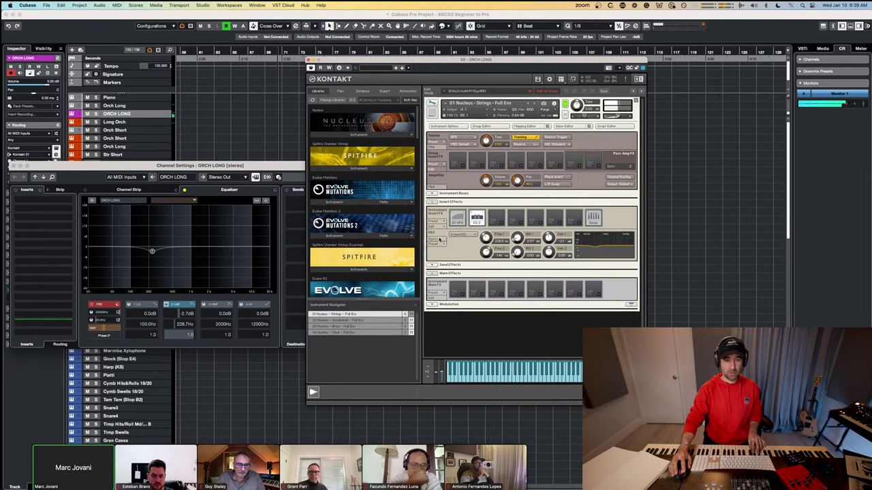
left_click_drag(549, 237, 549, 232)
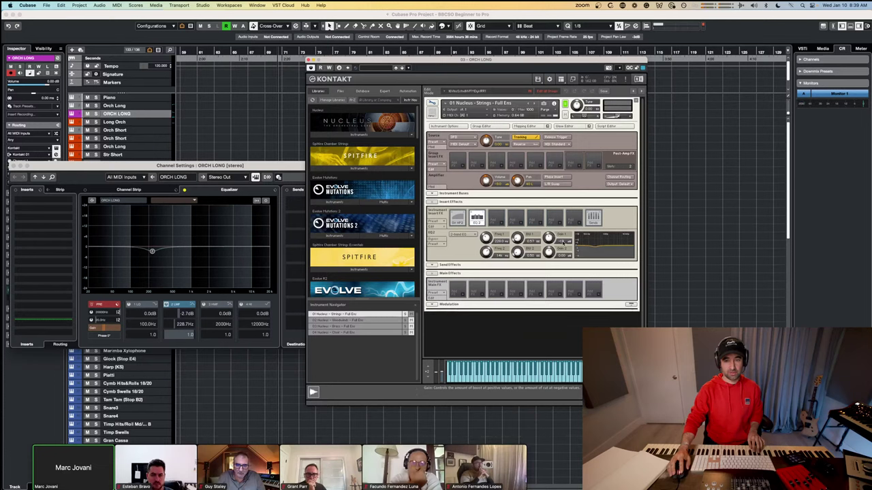
left_click_drag(577, 243, 578, 244)
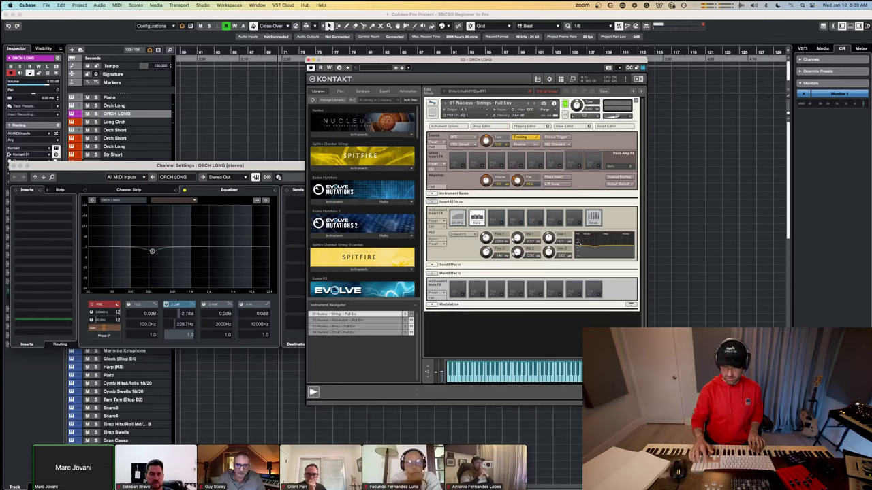
left_click(433, 240)
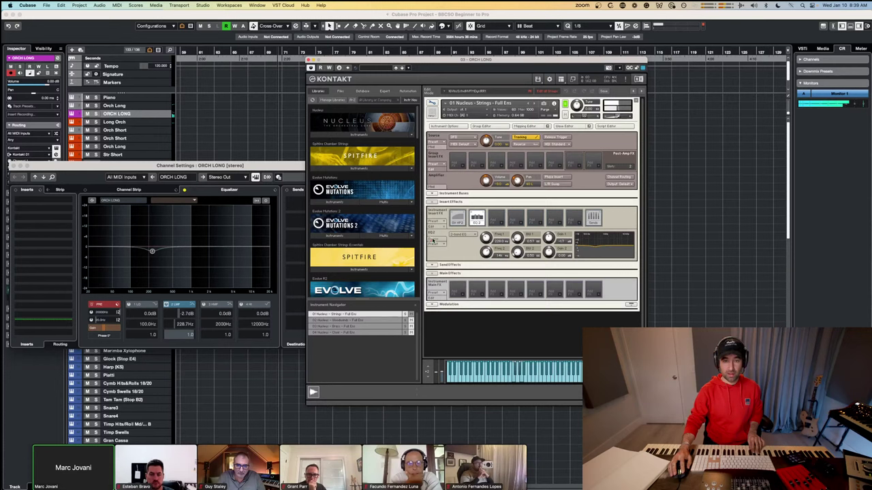
left_click(433, 240)
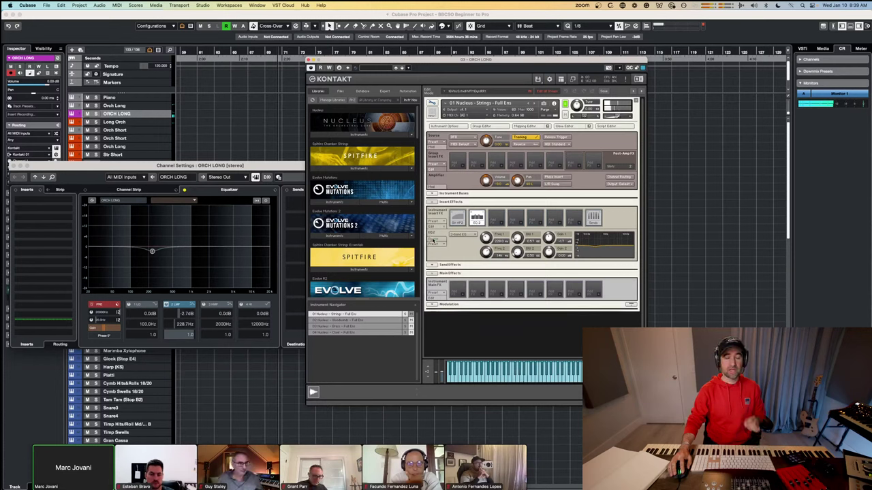
Step: Bypass the SV HP2 highpass filter in the Strings patch's first insert slot
left_click(458, 218)
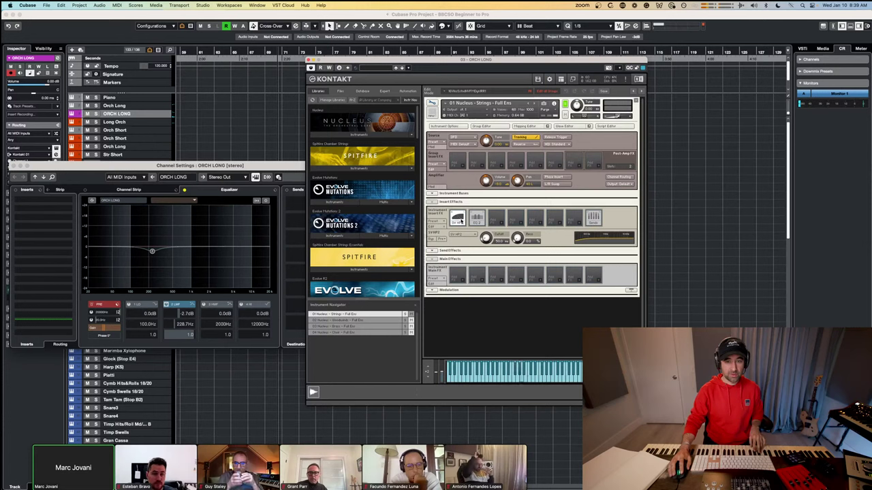
left_click(431, 239)
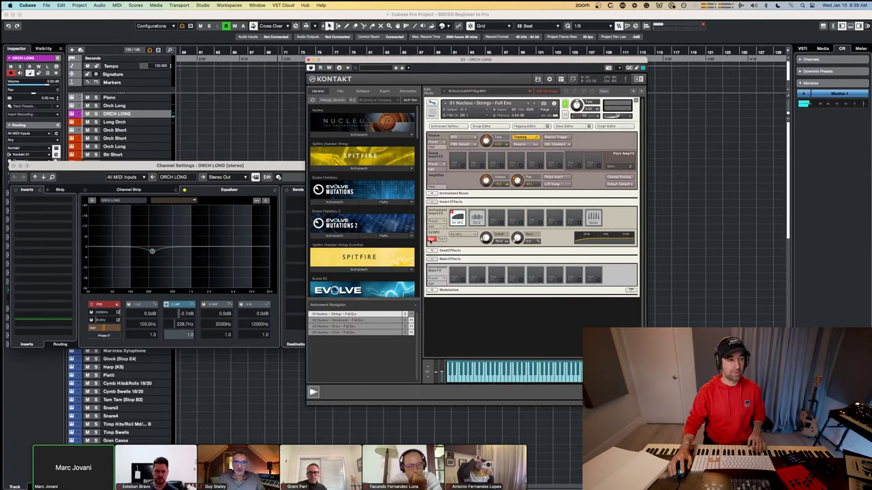
left_click(151, 252)
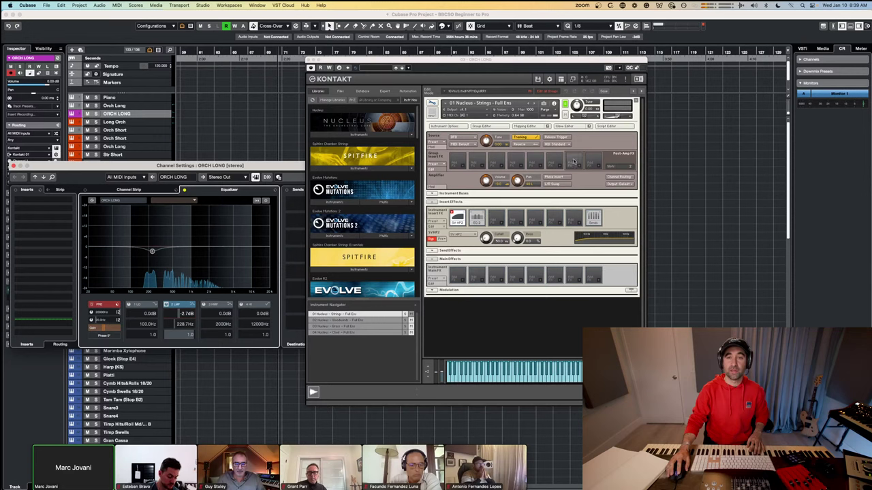
Step: Unsolo the Nucleus Strings patch and leave its edit mode, closing the ORCH LONG channel settings as well
left_click(498, 107)
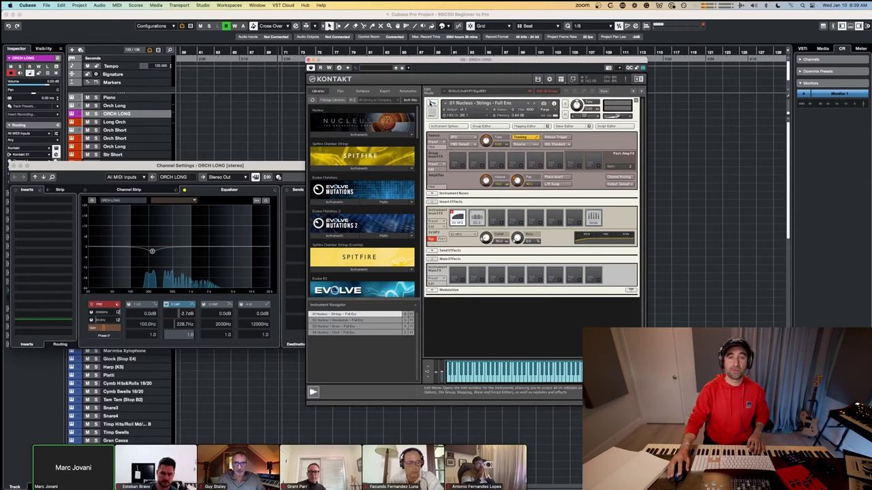
left_click(431, 102)
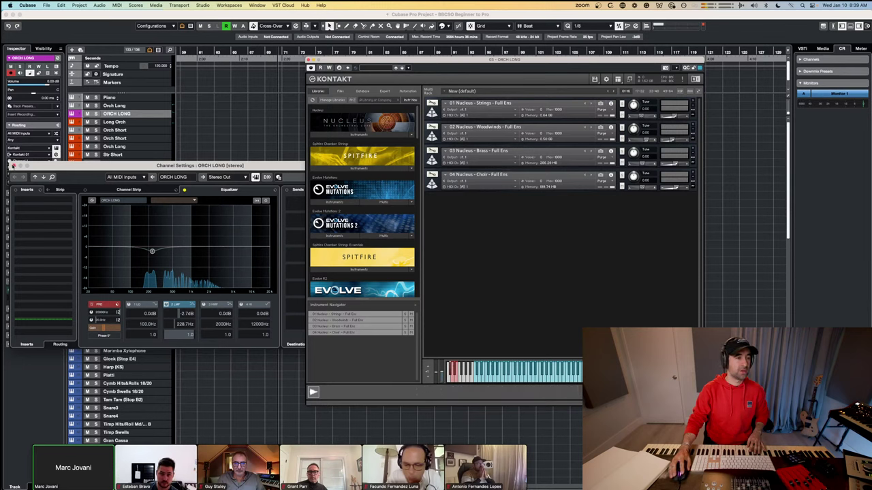
left_click(12, 166)
Step: Open the soloed Nucleus Woodwinds patch for editing and expand its insert effects
left_click(432, 134)
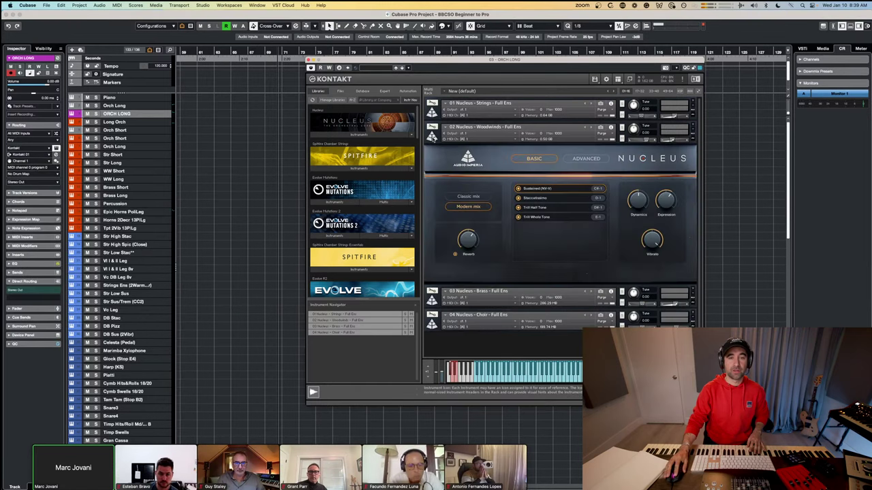
left_click(431, 130)
left_click(432, 128)
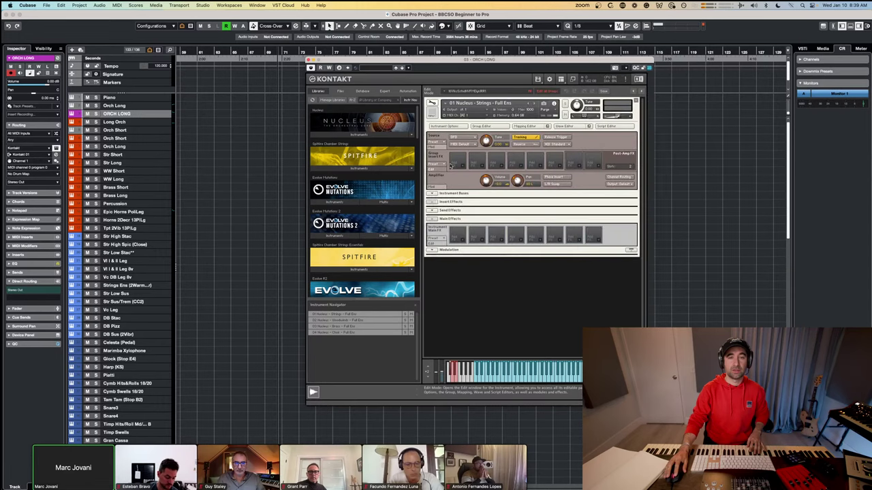
left_click(432, 201)
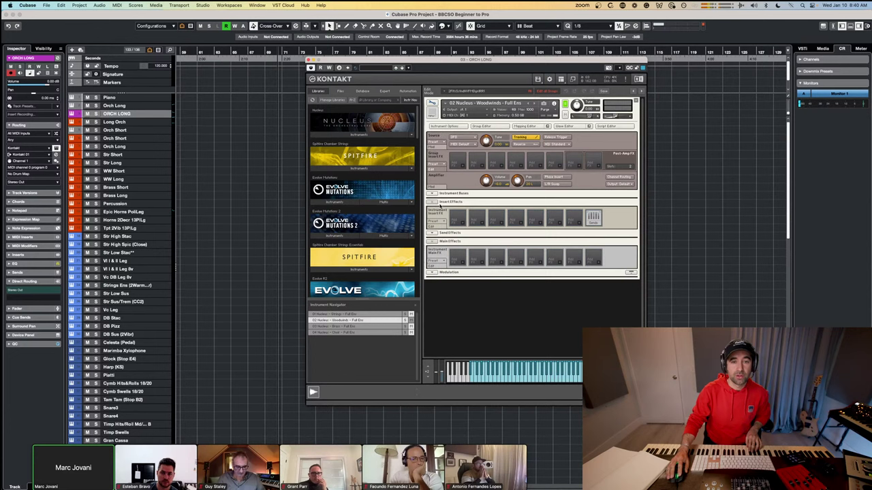
Step: Insert an SV LP2 lowpass filter in the Woodwinds patch's first insert slot
left_click(463, 225)
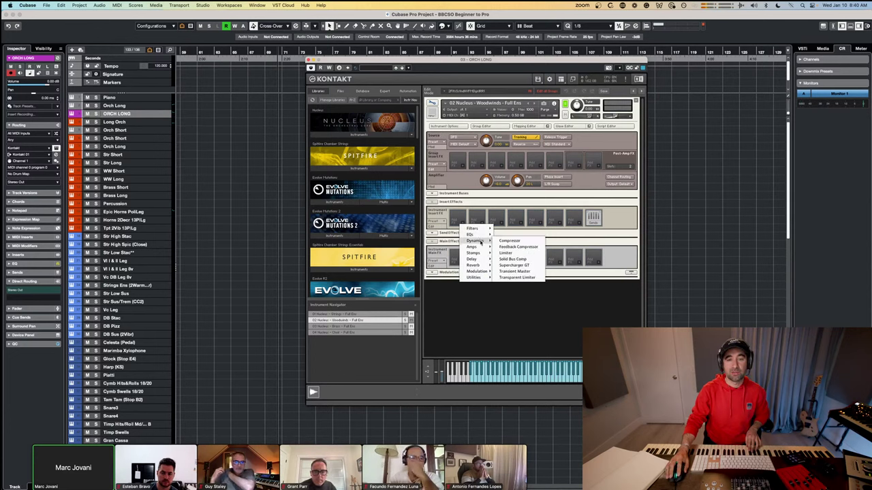
mouse_move(472, 228)
mouse_move(514, 230)
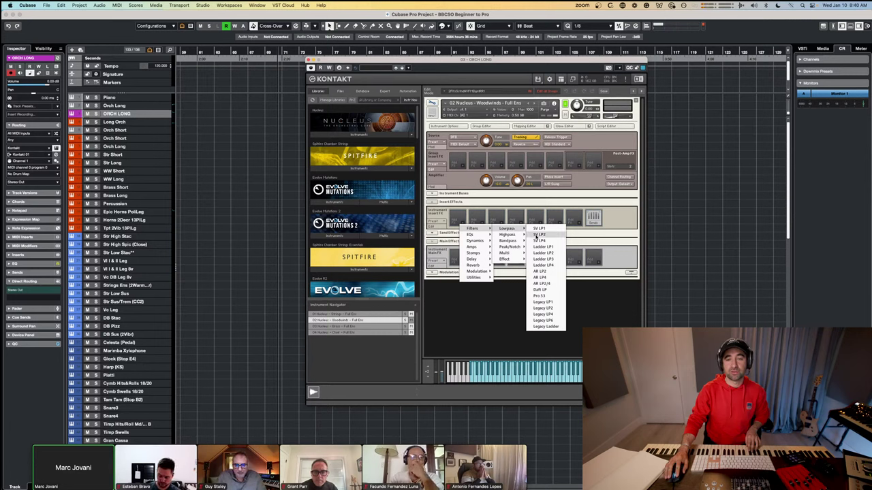
left_click(536, 237)
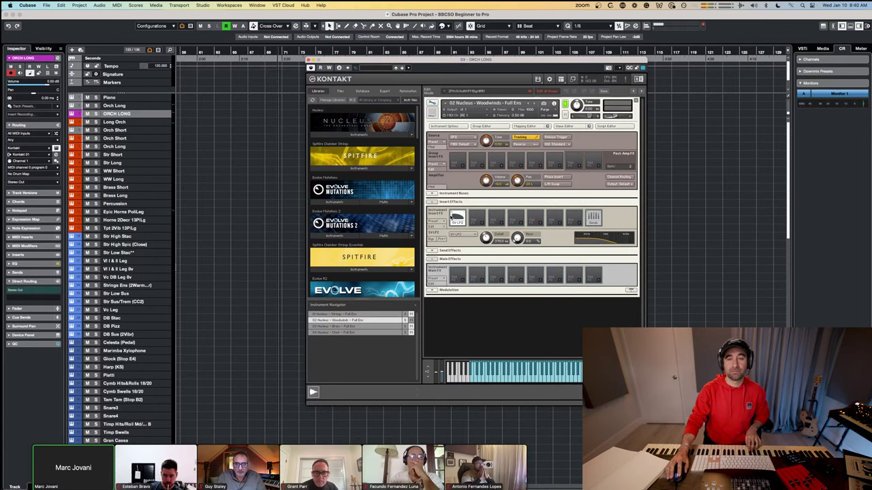
Step: Replace the lowpass filter in the Woodwinds patch's first insert slot with an SV HP2 highpass filter
key("Delete")
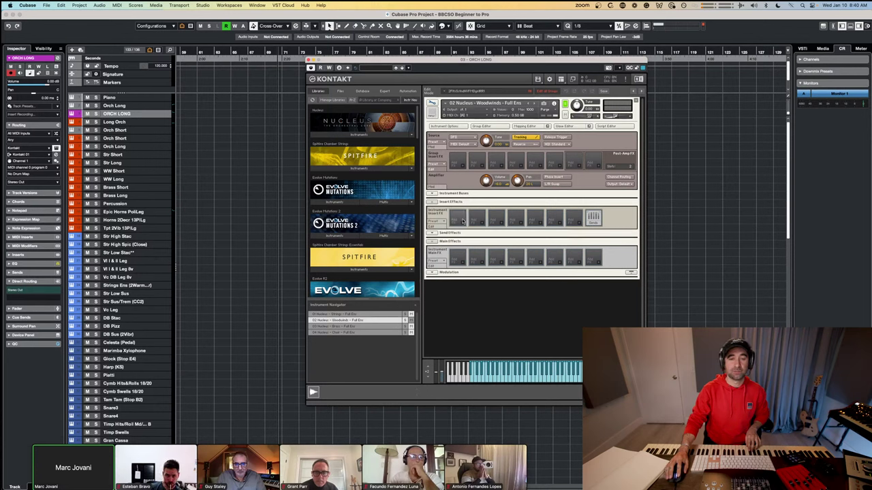
left_click(464, 218)
mouse_move(472, 228)
mouse_move(512, 231)
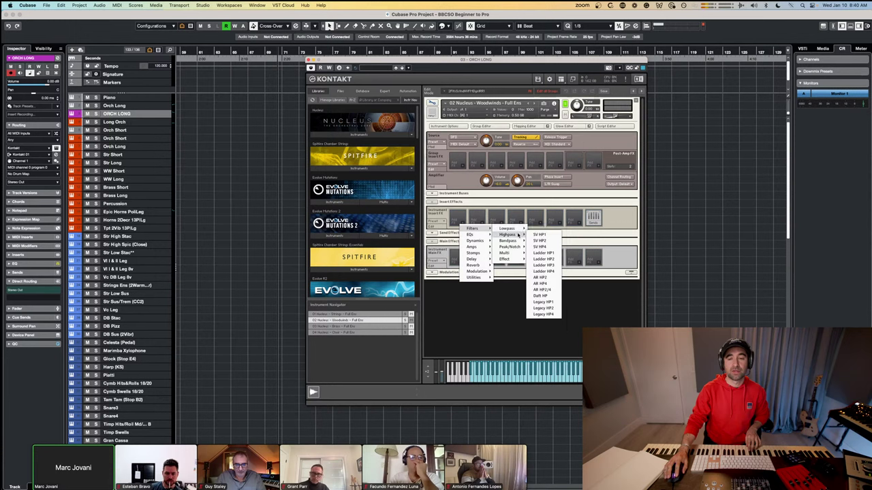
left_click(541, 242)
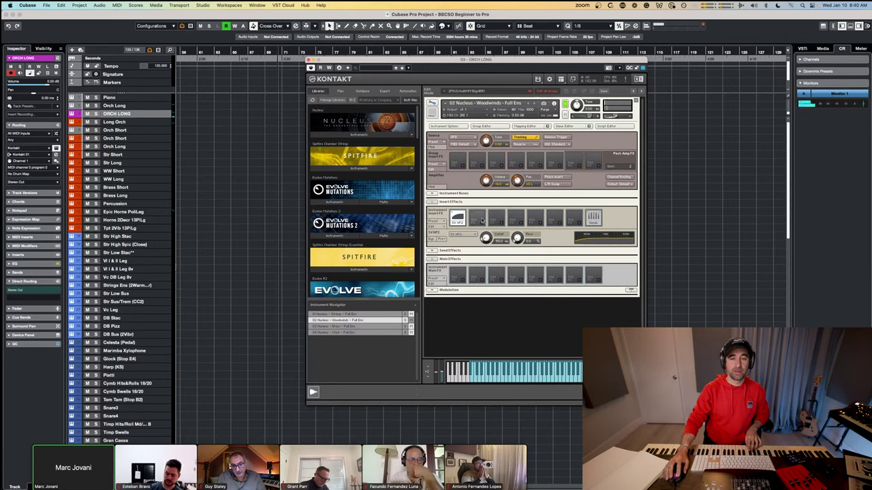
Step: Add a 2-band EQ in the second insert slot of the Woodwinds patch
left_click(483, 225)
mouse_move(491, 234)
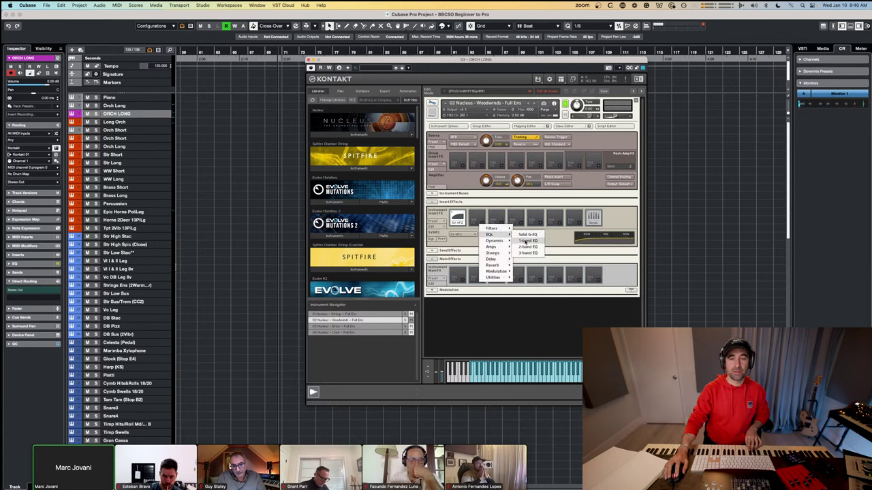
left_click(525, 248)
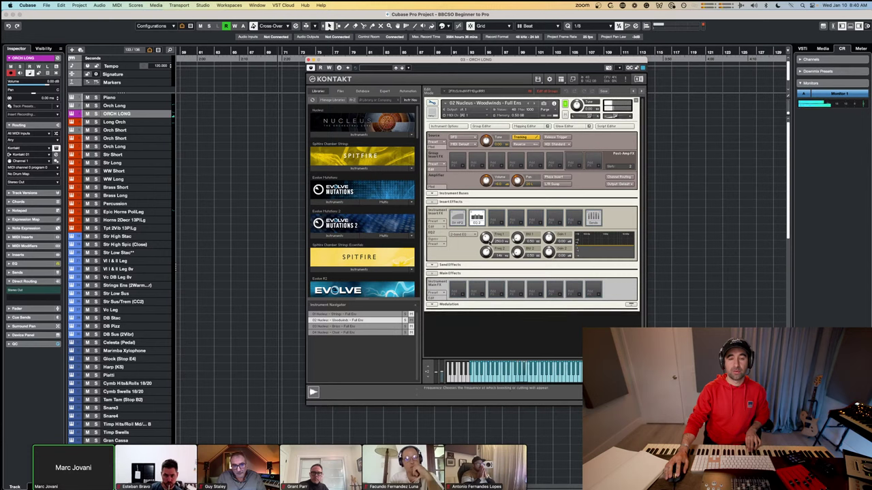
Step: Boost and sweep band 1 of the Woodwinds EQ, settle it at about 209 Hz, and lower its gain to a slight cut
left_click_drag(549, 238, 549, 228)
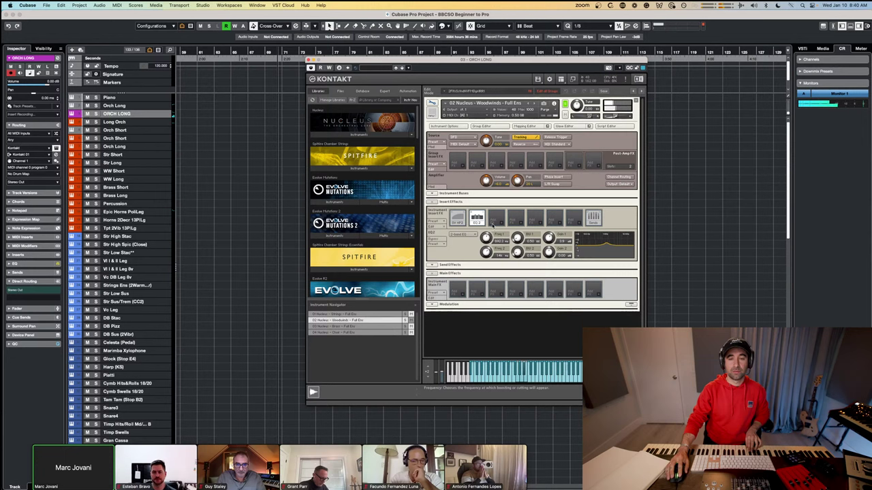
left_click_drag(486, 239, 488, 247)
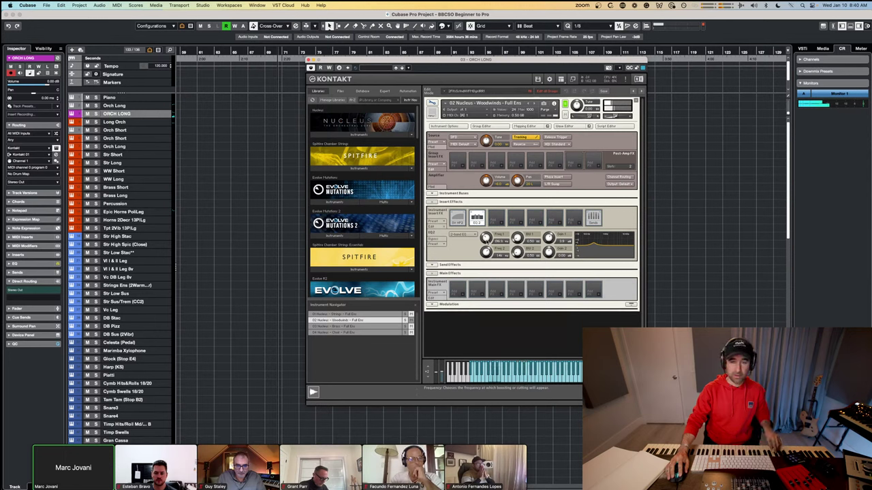
left_click_drag(488, 240, 488, 225)
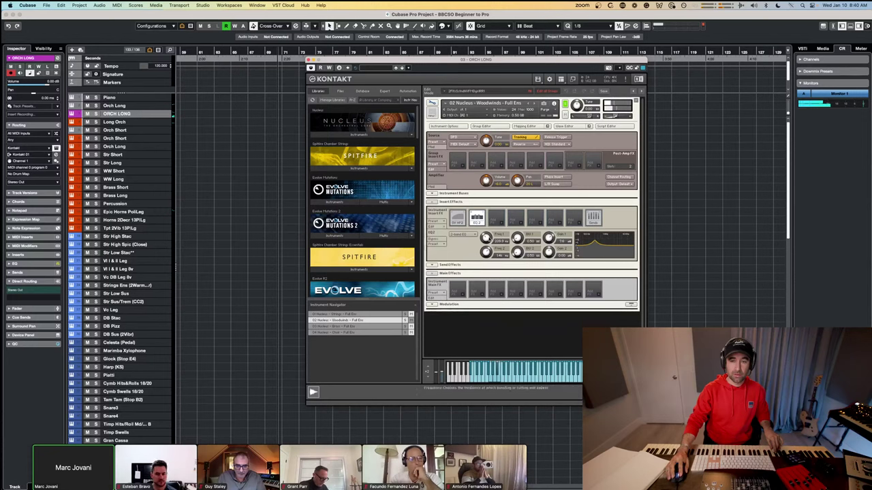
left_click_drag(485, 238, 490, 242)
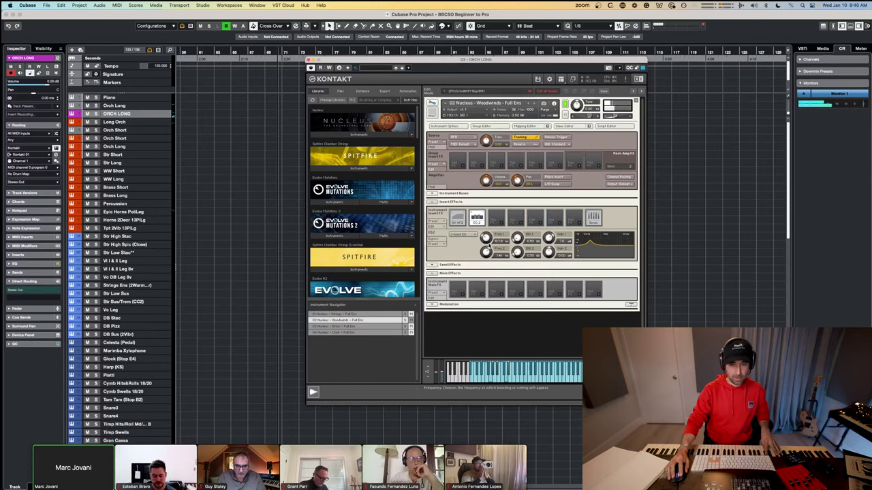
left_click_drag(490, 246, 490, 239)
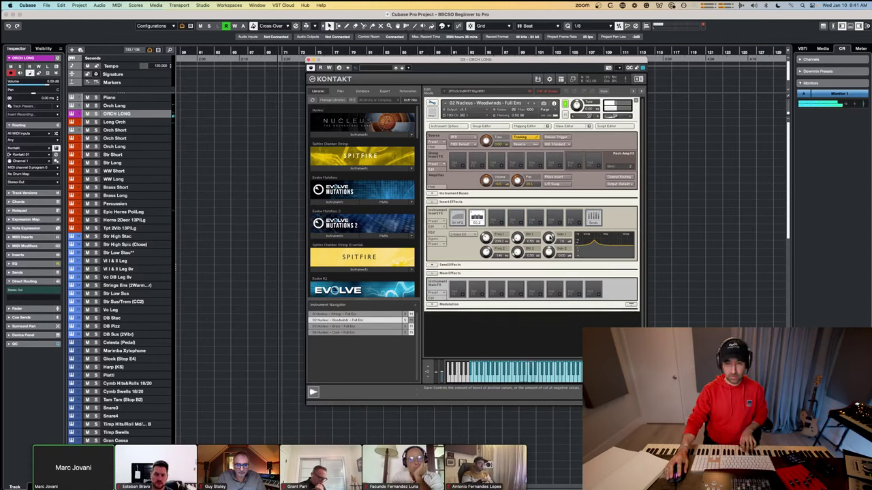
left_click_drag(561, 237, 549, 251)
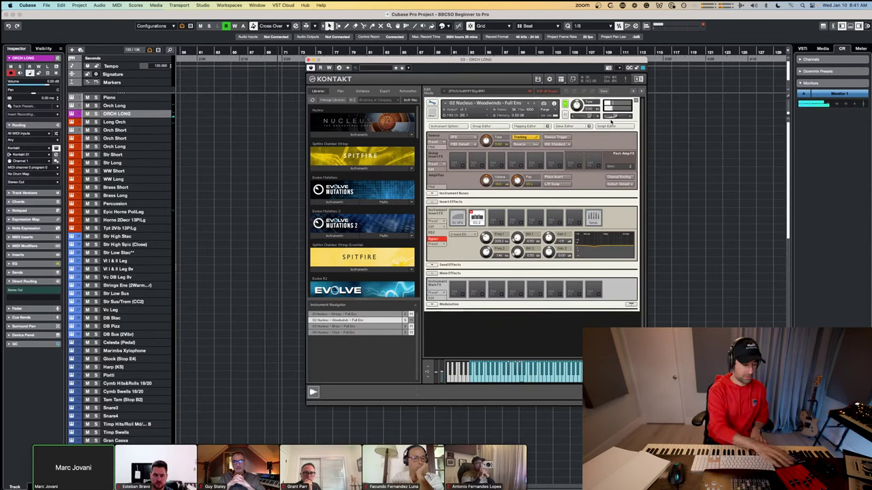
Step: Compare the Woodwinds sound with the 2-band EQ bypassed and active, leaving the EQ active
left_click(437, 239)
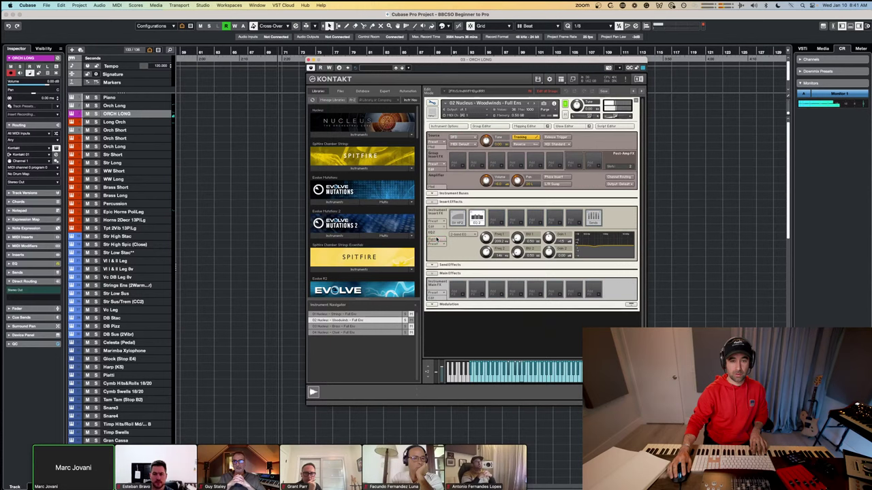
left_click(436, 239)
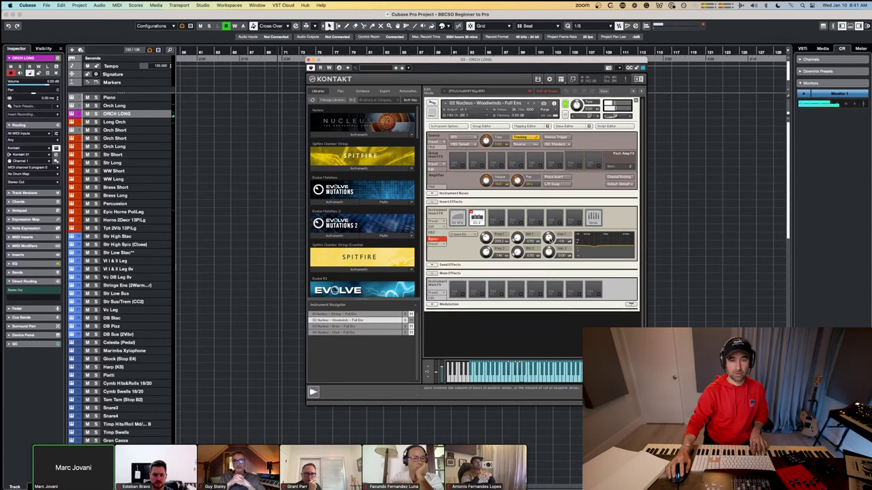
left_click(438, 239)
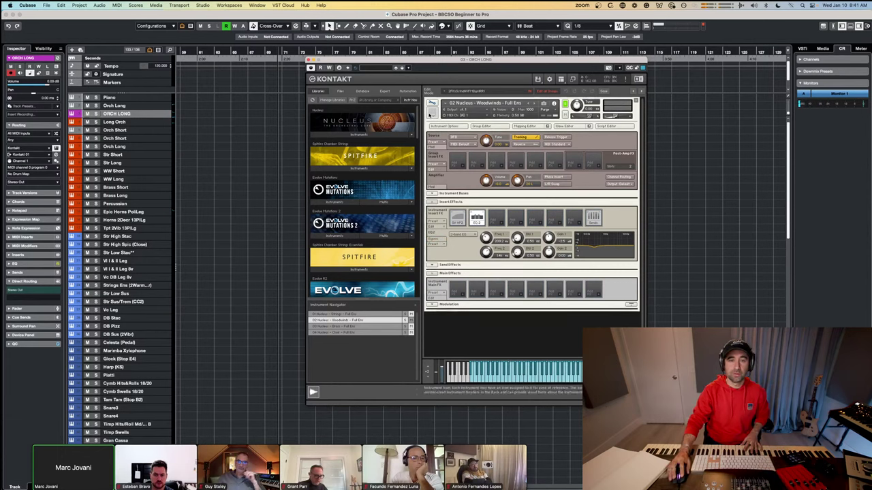
Step: Switch the solo from Woodwinds to the Nucleus Brass patch and open its insert effects for editing
left_click(431, 111)
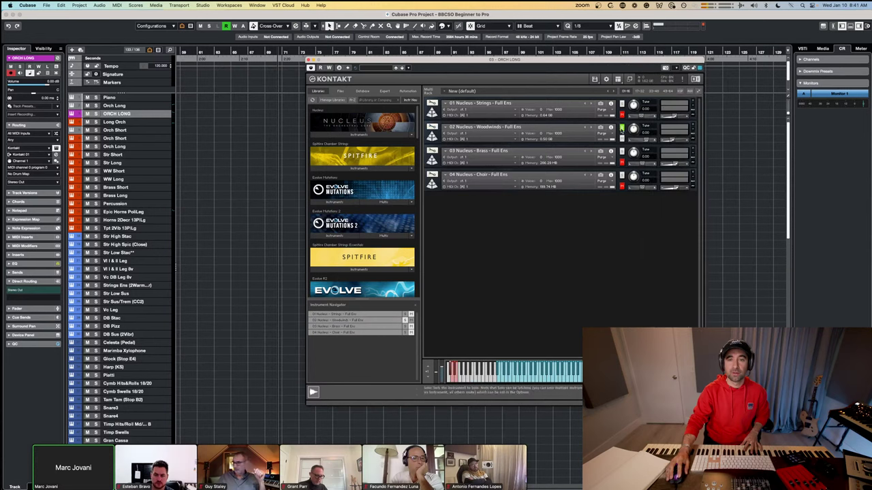
left_click(432, 159)
left_click(433, 160)
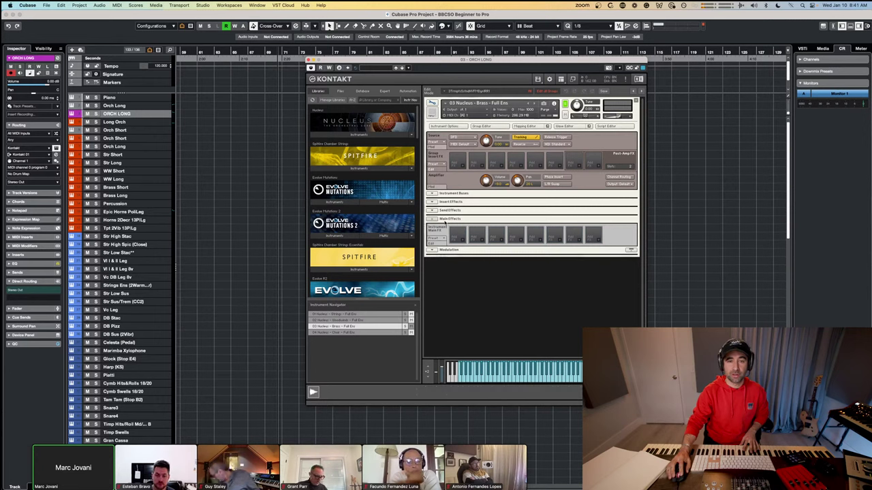
left_click(435, 203)
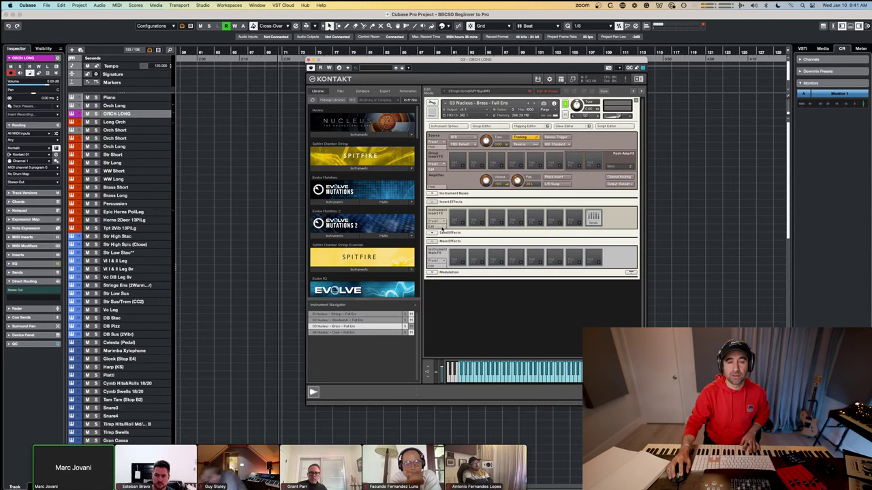
Step: Insert an SV HP2 highpass filter and a 2-band EQ in the Brass patch's first two insert slots
left_click(458, 222)
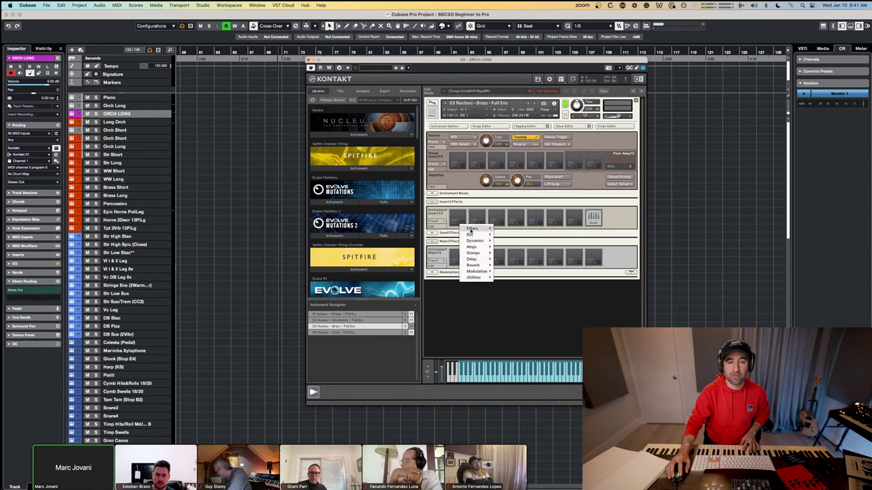
mouse_move(488, 232)
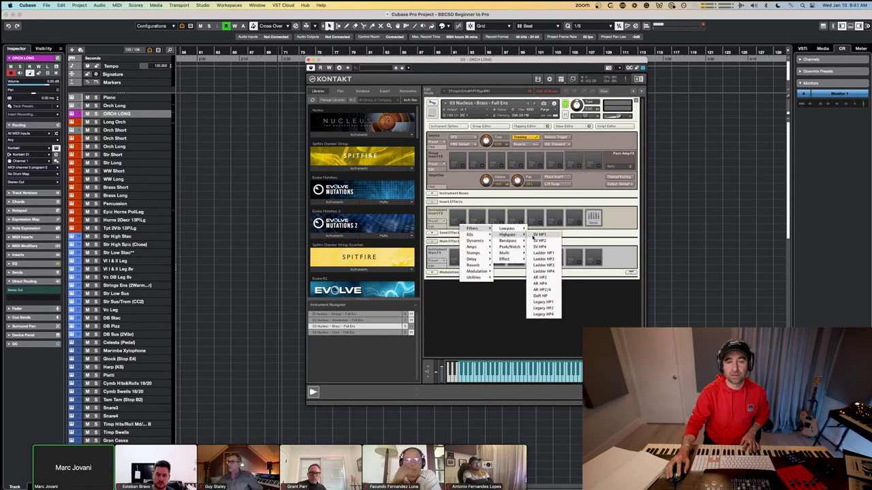
left_click(541, 240)
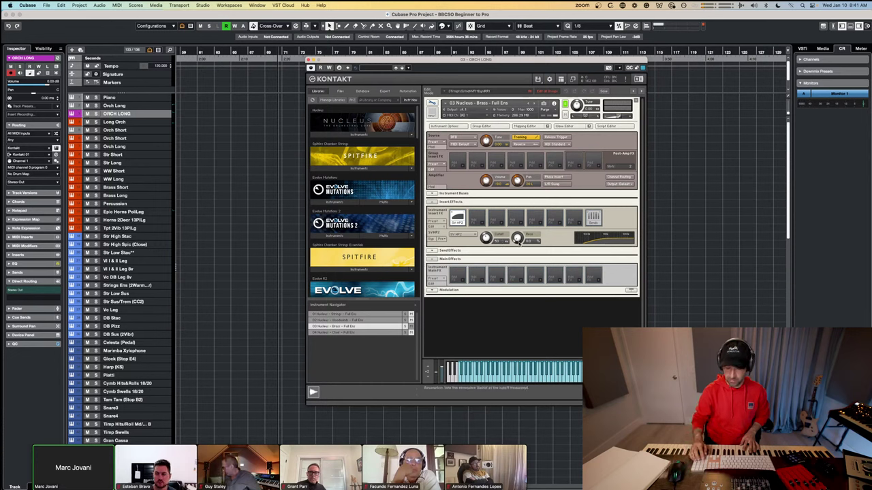
left_click(484, 225)
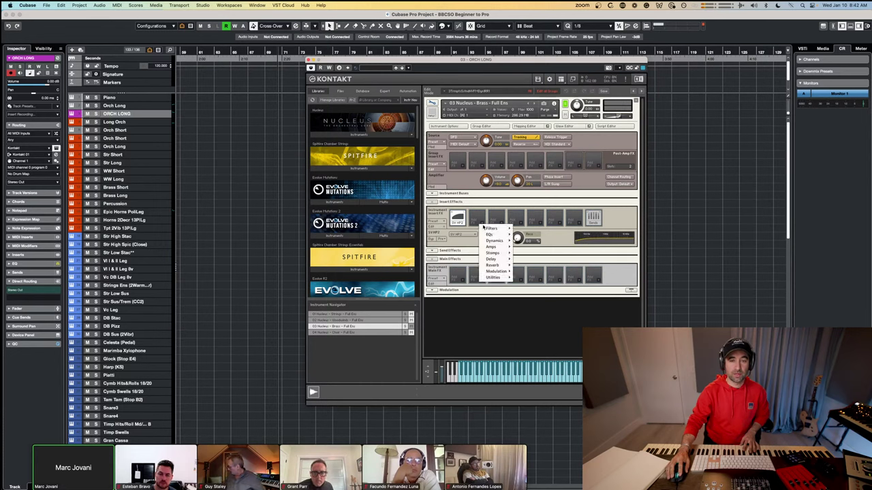
mouse_move(492, 237)
left_click(528, 246)
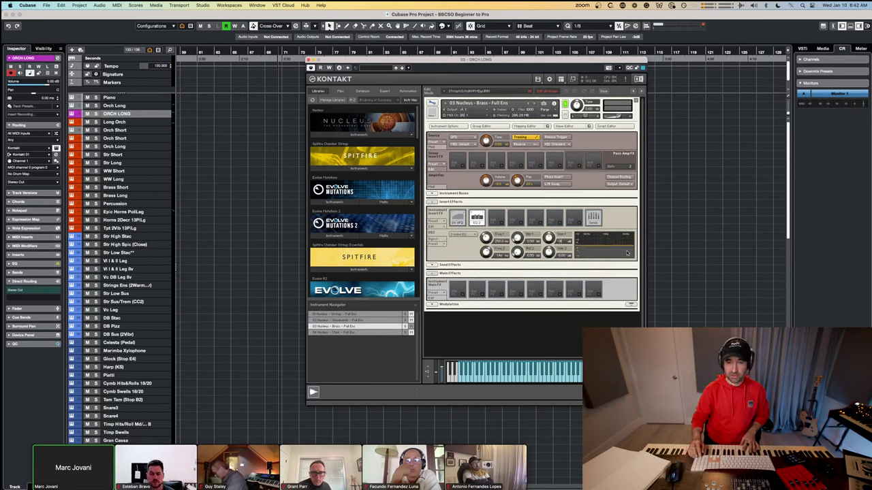
Step: Boost band 1 of the Nucleus Brass patch's insert EQ and sweep its frequency through the low mids to find the problem area
left_click_drag(627, 253, 585, 249)
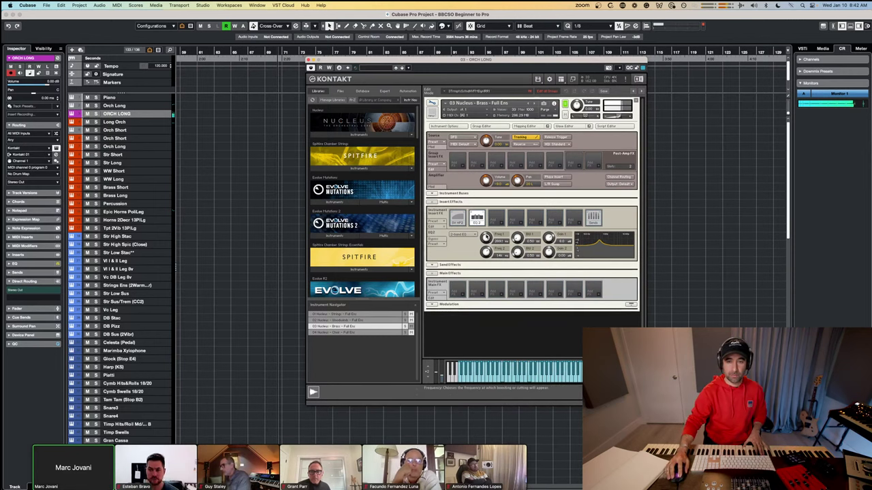
left_click_drag(485, 237, 483, 243)
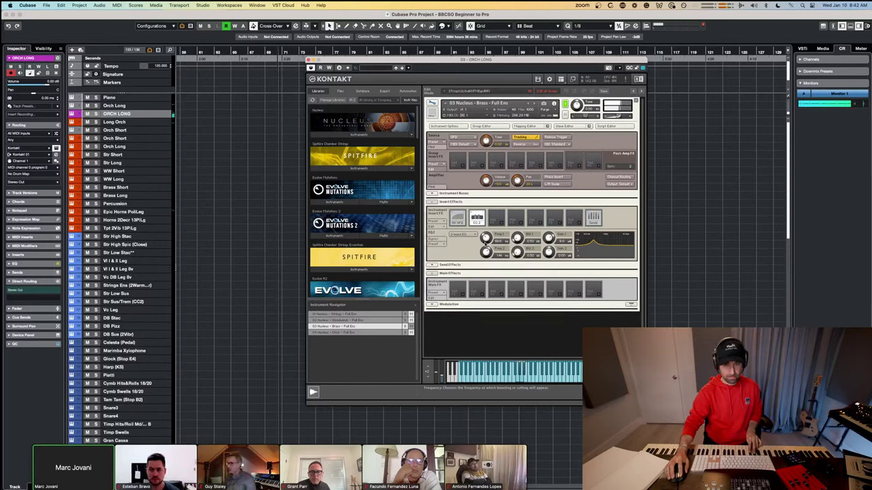
left_click_drag(485, 237, 485, 239)
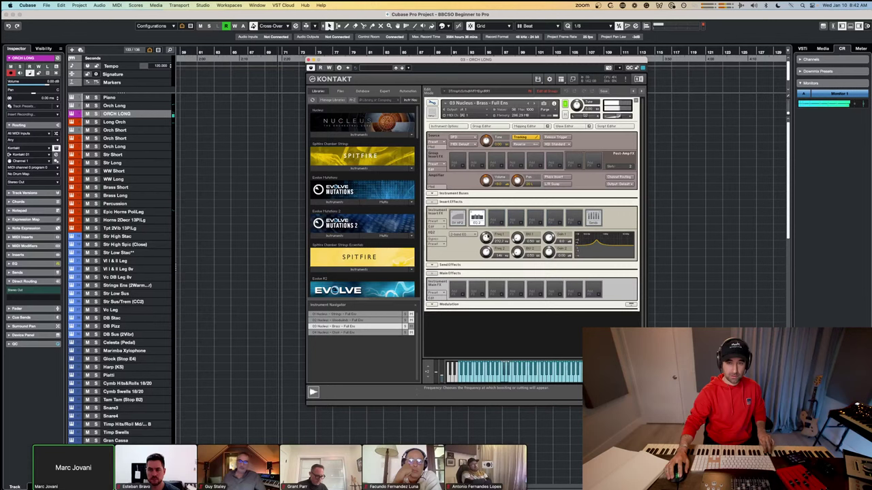
left_click_drag(486, 237, 487, 242)
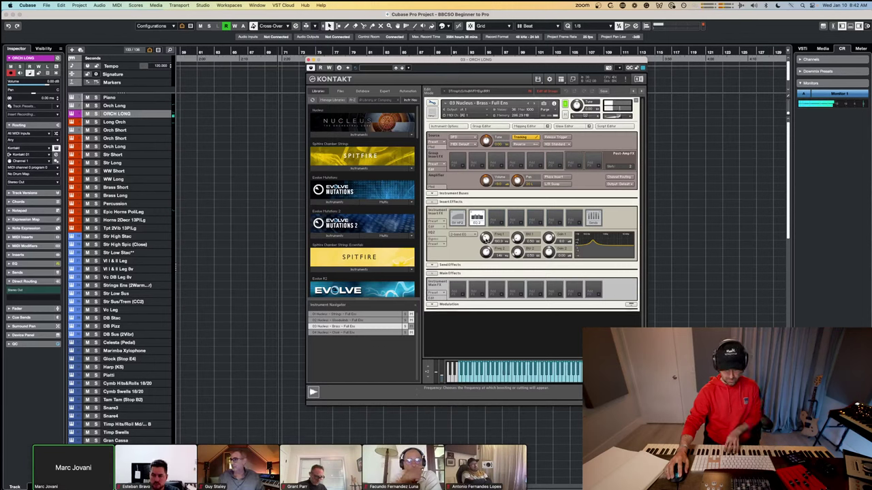
left_click_drag(486, 240, 486, 250)
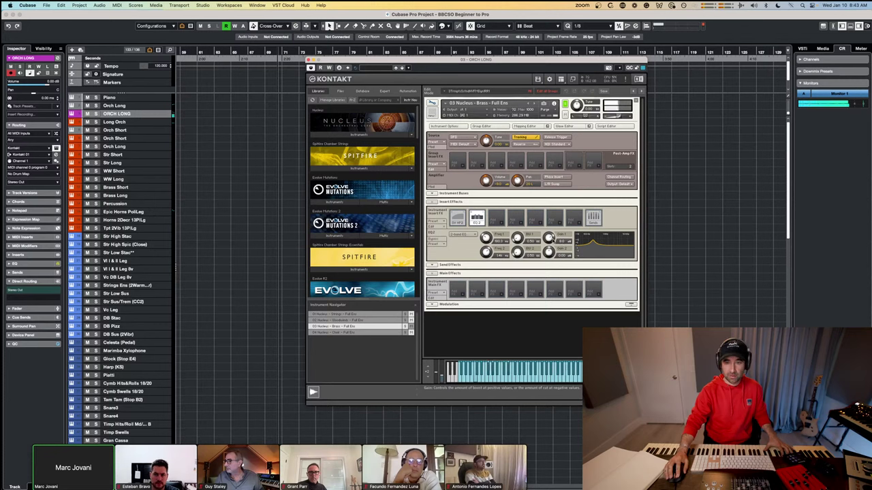
Step: Lower EQ band 1's gain to a slight cut, leave the Brass patch's editor and take the patch out of solo
left_click_drag(549, 238, 550, 256)
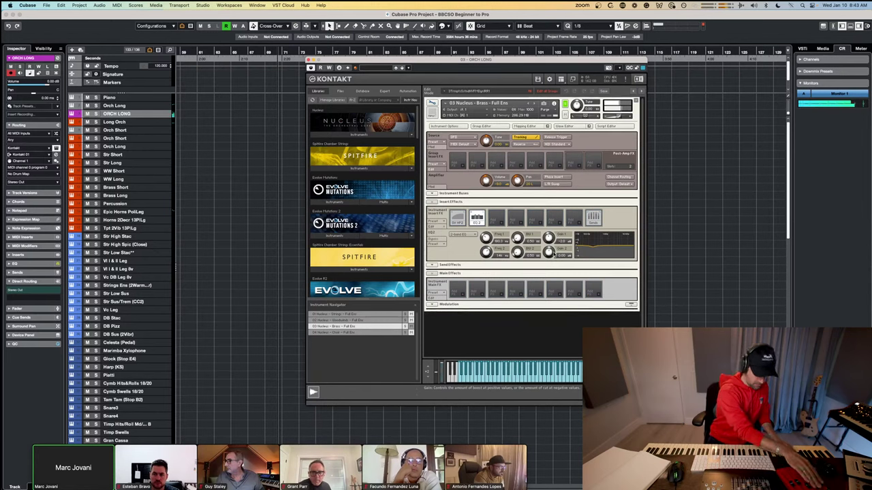
left_click(437, 240)
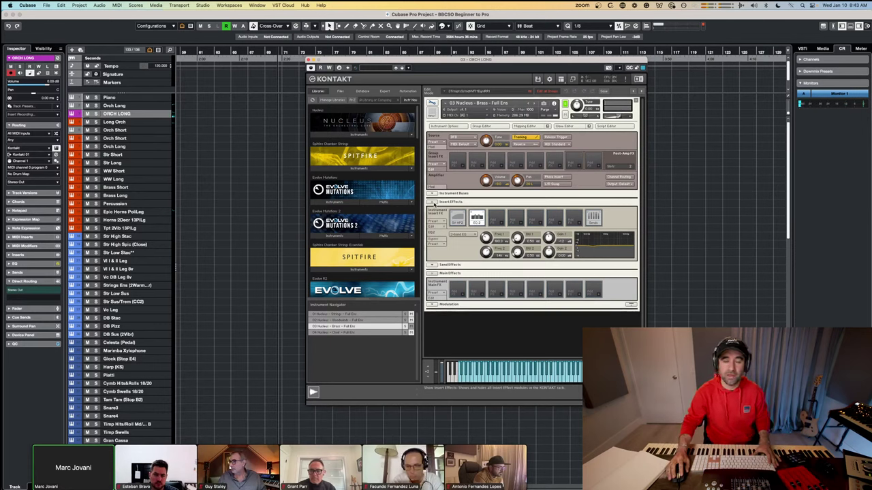
left_click(432, 103)
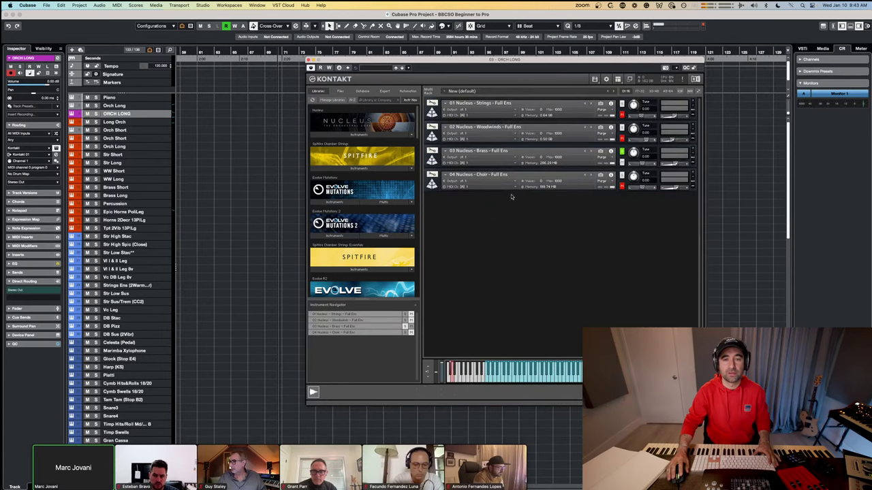
left_click(623, 152)
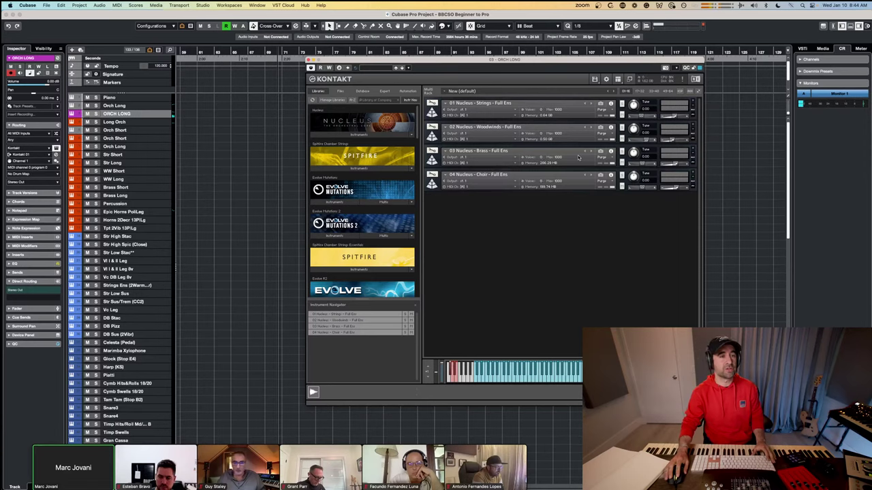
Step: Switch to Google Slides and review the stack, balance, pan and EQ checklist for sketching patches
key("super+Tab")
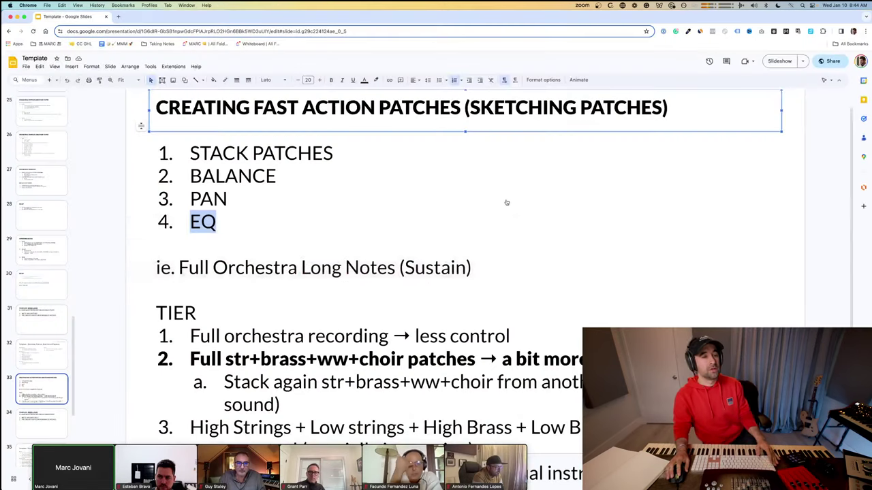
left_click(398, 205)
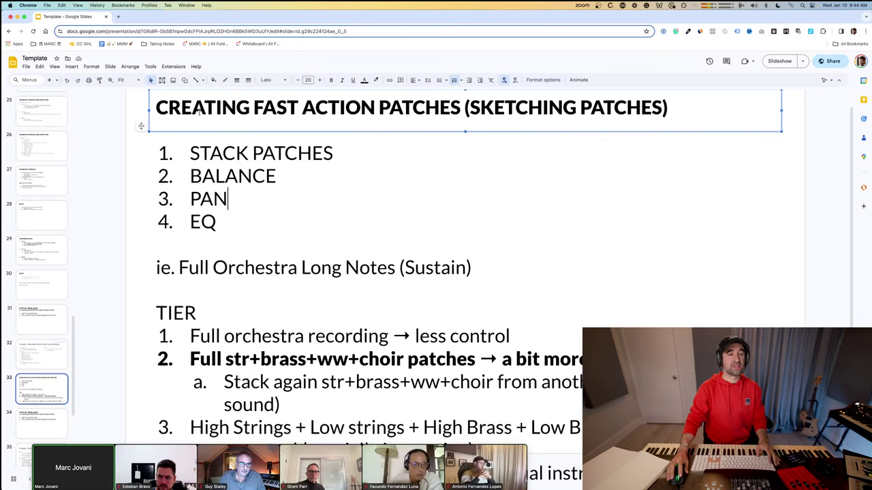
key("super+Tab")
key("super+Tab")
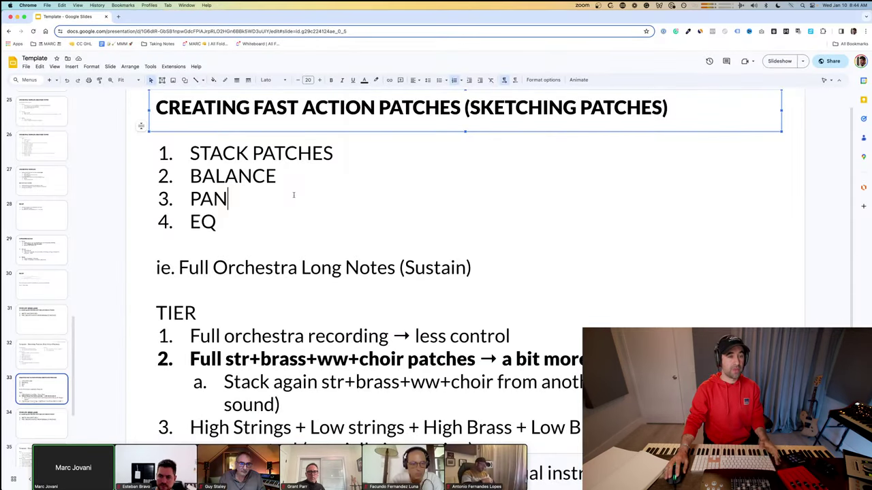
Step: Return to Cubase and move the ORCH LONG track directly below the Piano track
key("super+Tab")
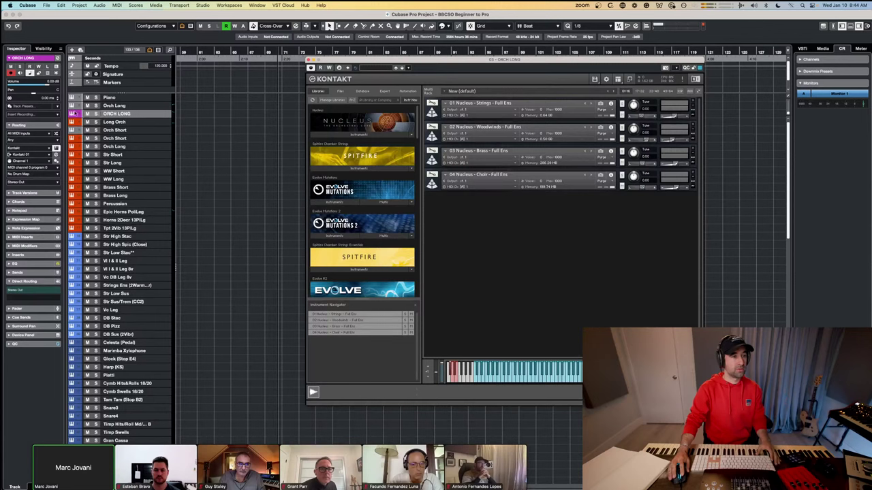
left_click_drag(145, 114, 145, 103)
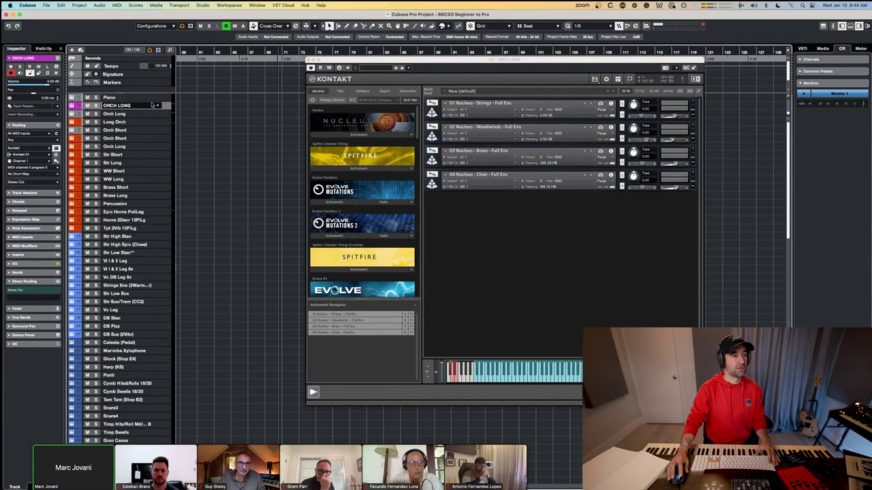
Step: Select both Orch Short tracks and the Long Orch track one after another to audition their full orchestra patches
left_click(139, 139)
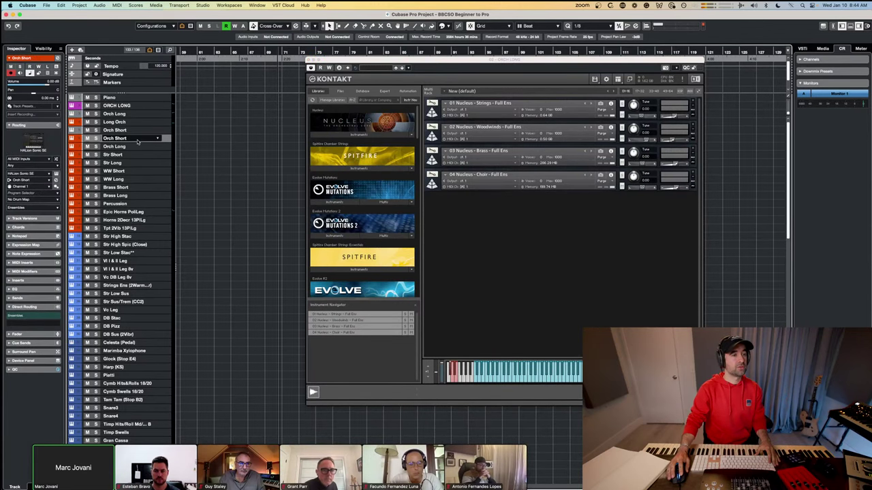
left_click(139, 131)
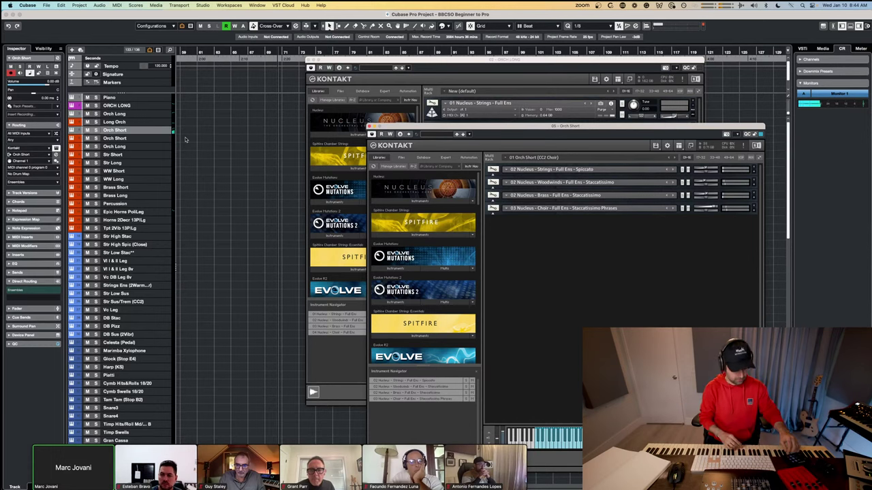
left_click(149, 123)
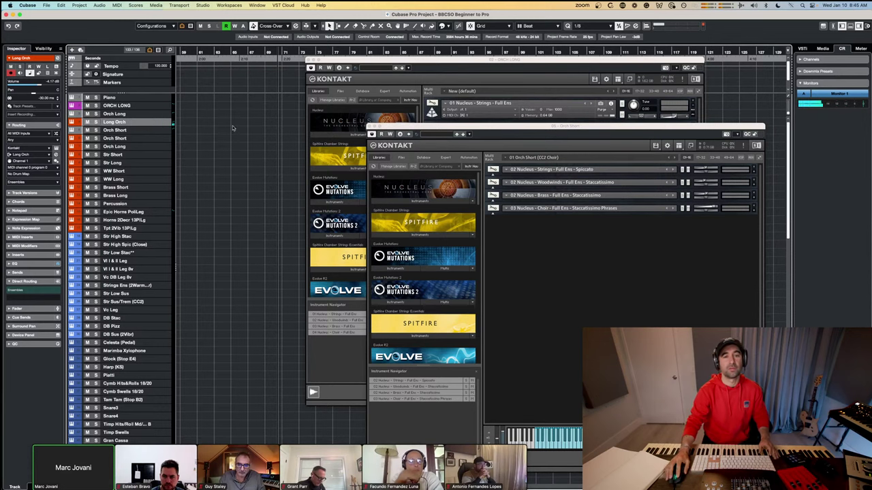
Step: Close the Orch Short and ORCH LONG Kontakt windows and switch to Google Slides
left_click(368, 127)
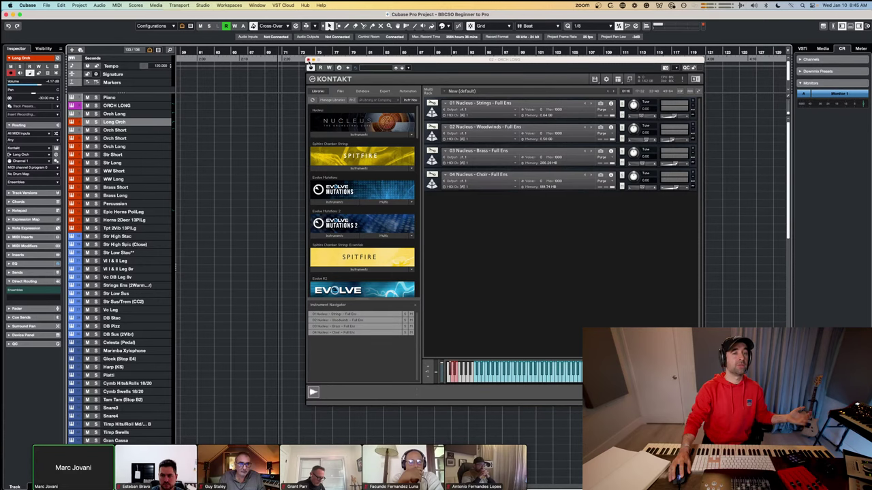
left_click(310, 61)
key("super+Tab")
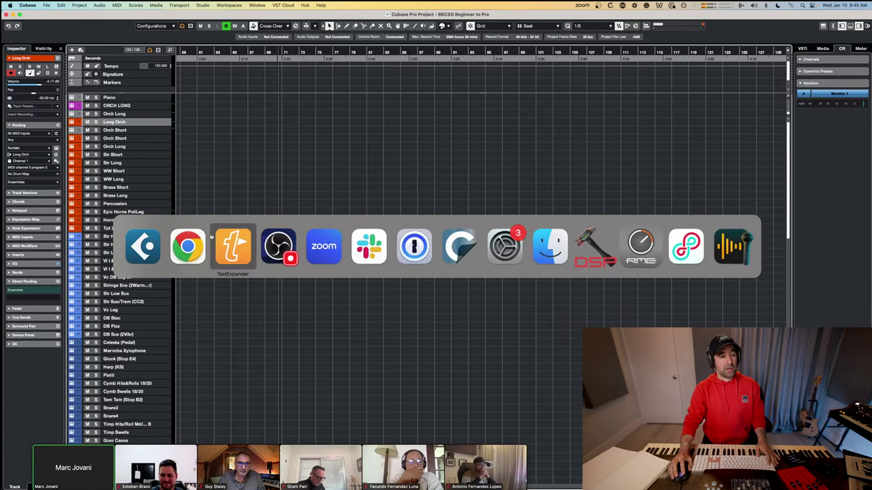
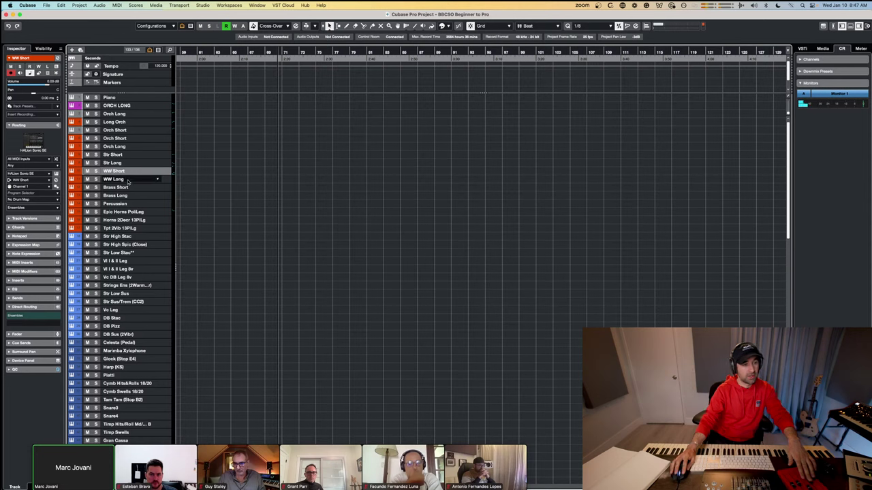
Step: Select the WW Long, Brass Short and Brass Long tracks in turn to audition the section patches
left_click(128, 179)
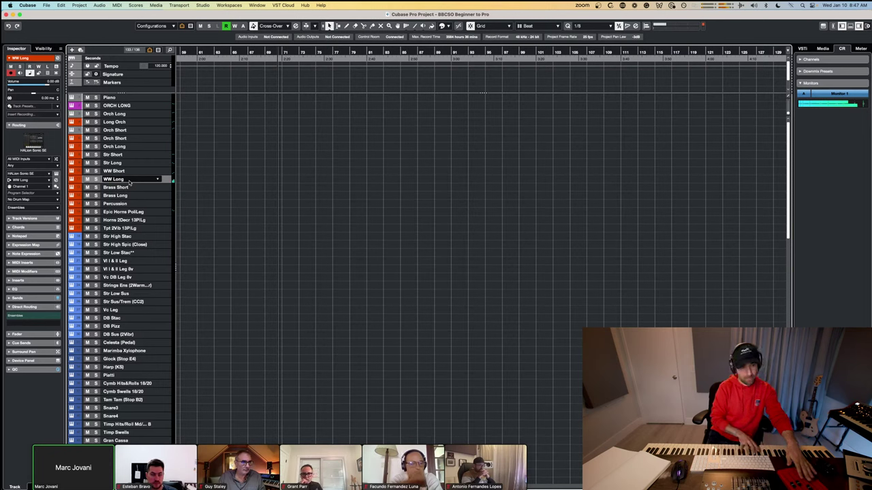
left_click(134, 186)
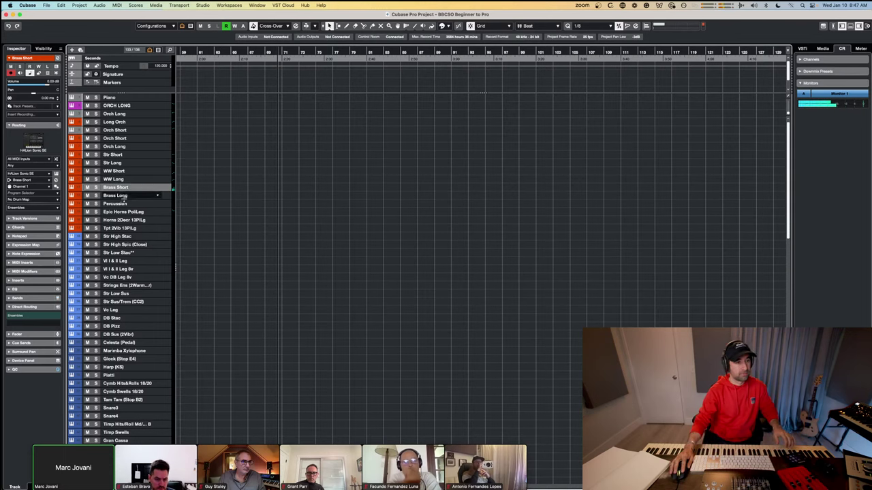
left_click(131, 195)
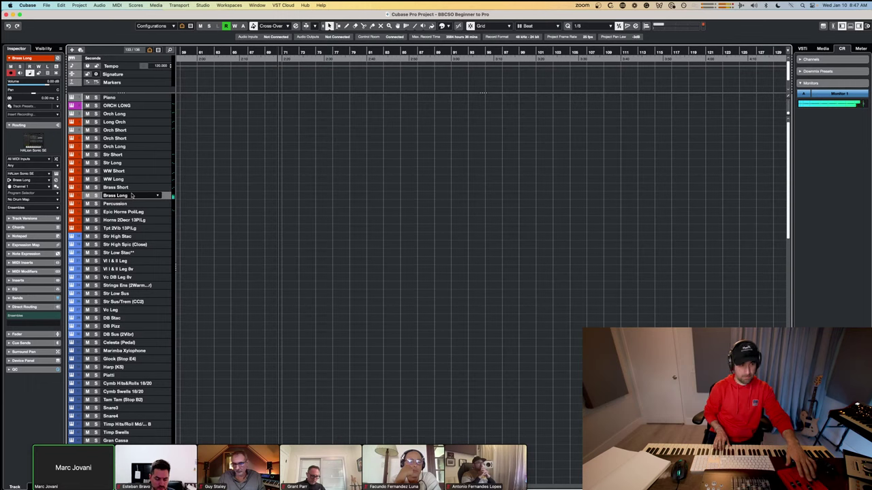
Step: Audition the Percussion track and inspect its instrument, closing the instrument window when done
left_click(138, 204)
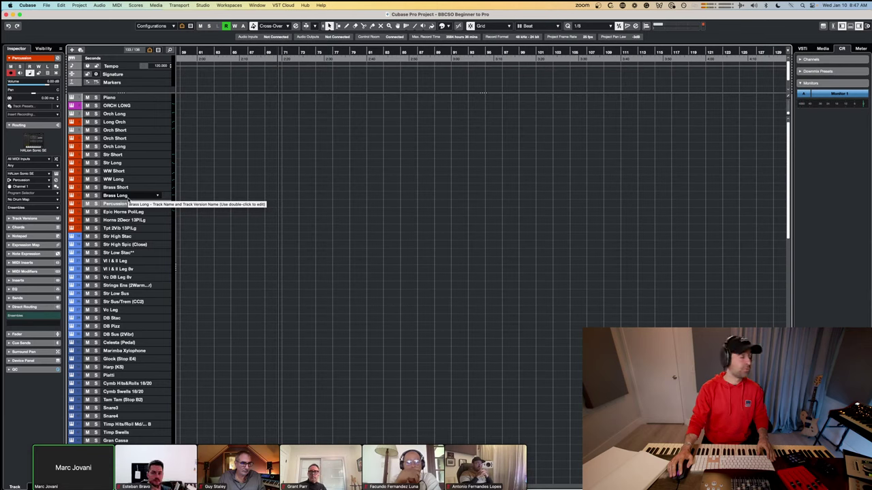
key("super+e")
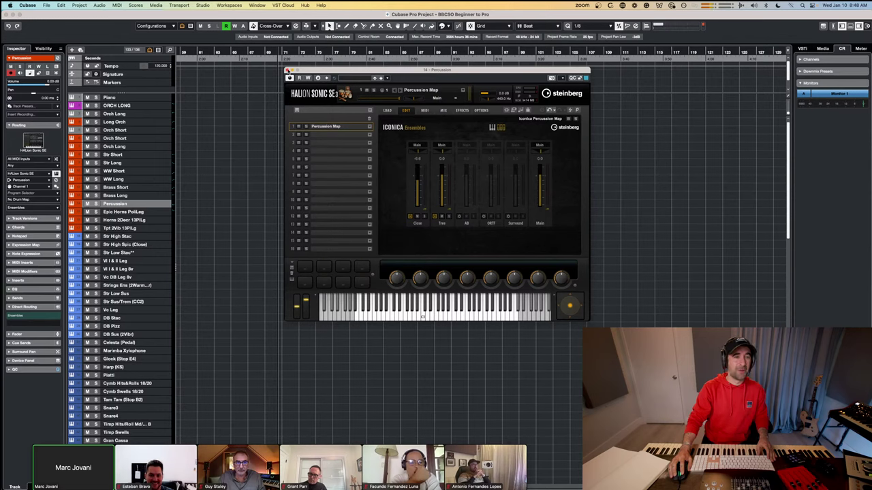
left_click(287, 70)
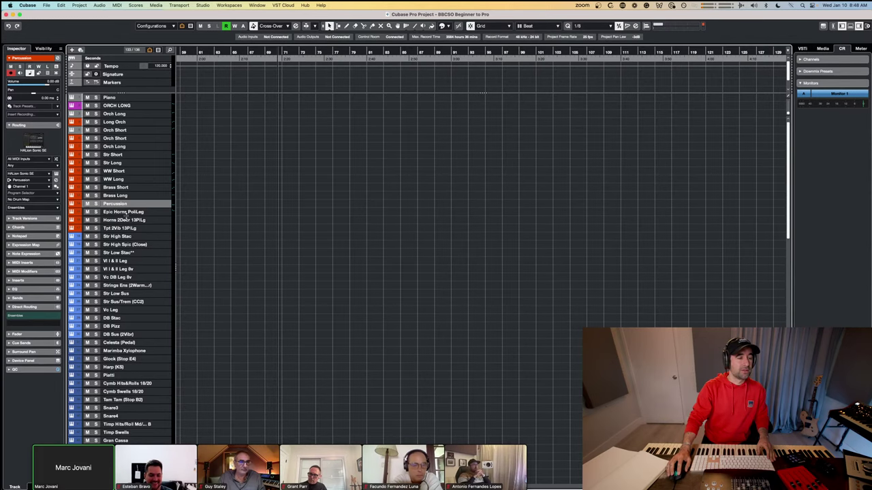
Step: Switch to Google Slides and review the sketching patches list, highlighting the full sections, Orchestral/Epic percussion and the Apocalypse example
key("super+Tab")
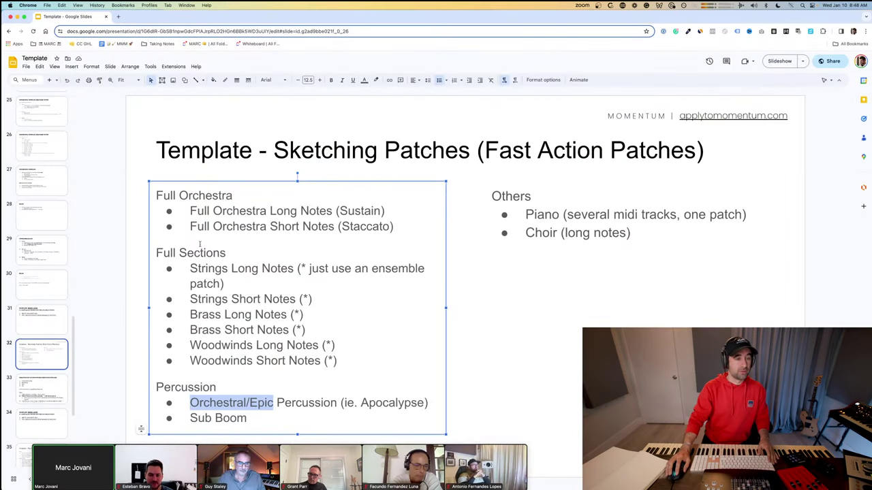
left_click_drag(202, 271, 213, 284)
left_click_drag(199, 314, 224, 366)
left_click_drag(221, 404, 275, 403)
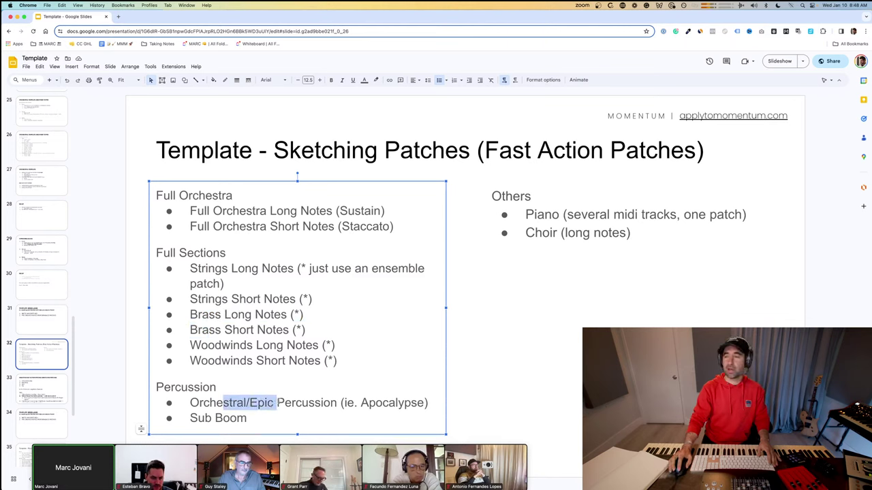
double_click(400, 404)
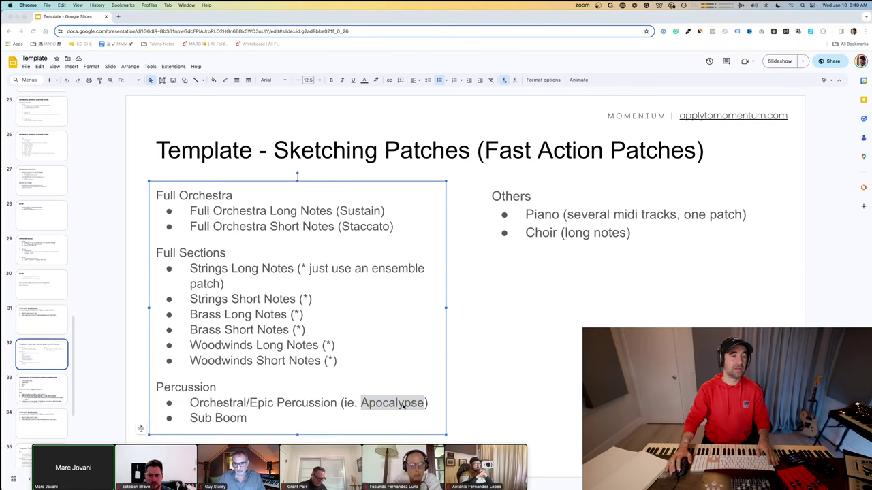
Step: Switch to Cubase and import the Apocalypse Perc track from the M4 YouNeedABreak v1.0 project below the Percussion track
key("super+Tab")
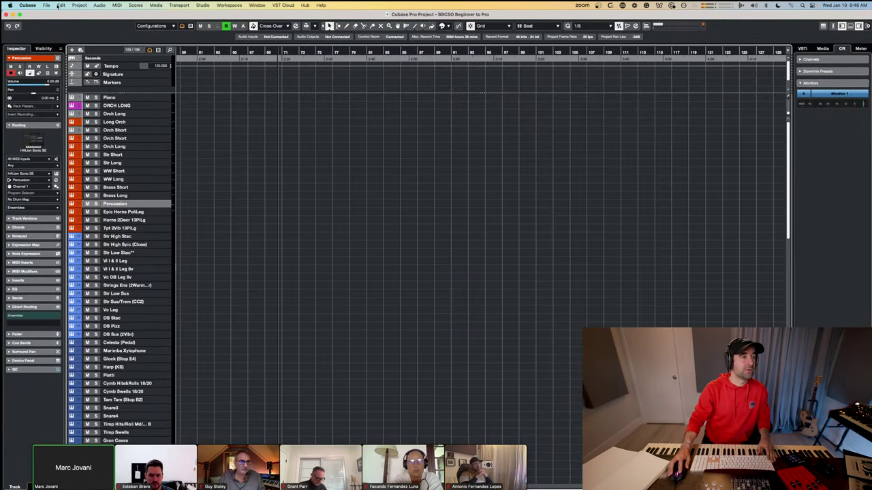
left_click(47, 5)
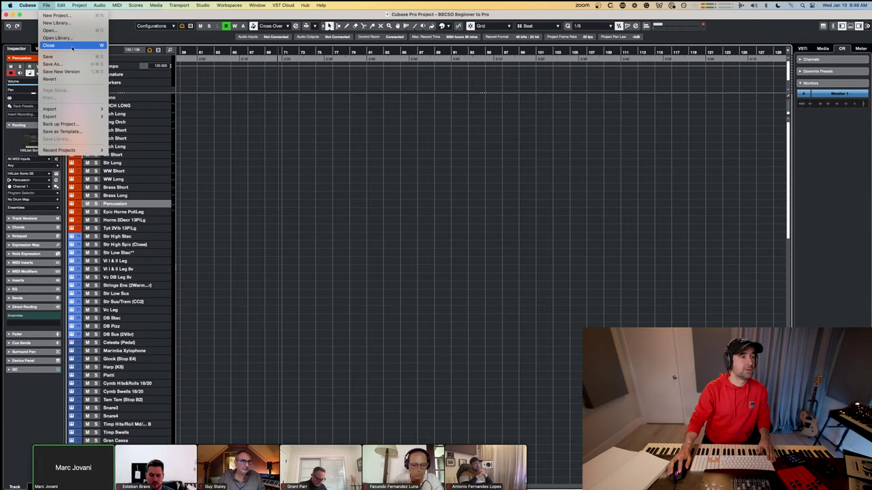
mouse_move(55, 109)
left_click(136, 123)
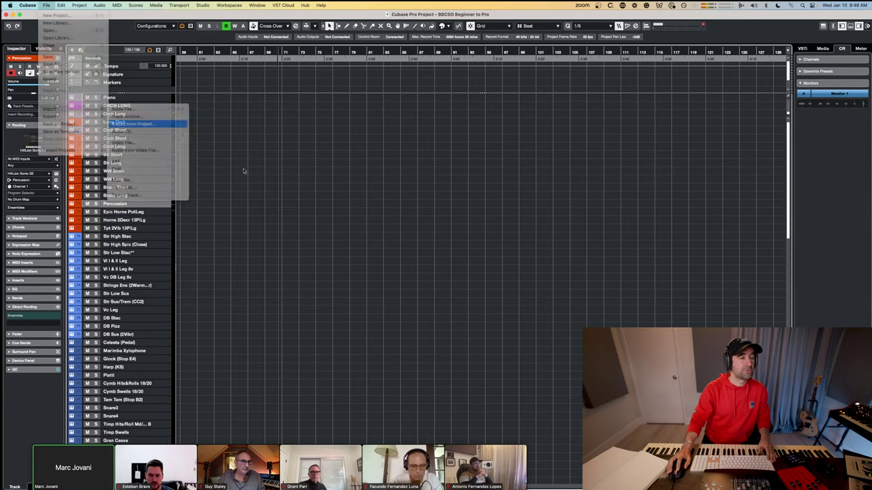
double_click(394, 145)
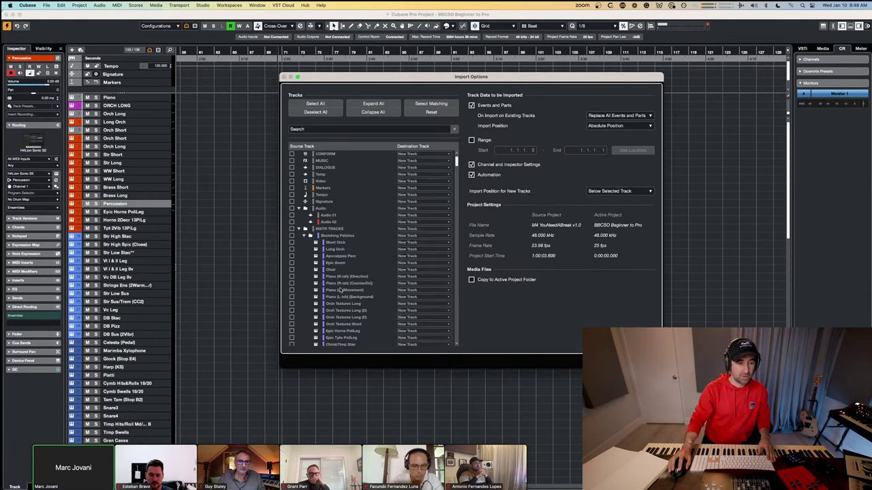
scroll(335, 261, "down", 4)
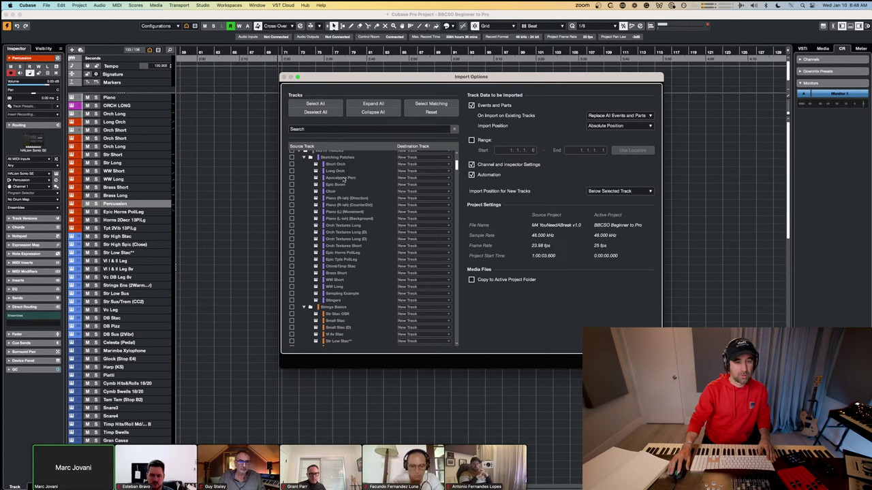
left_click(291, 178)
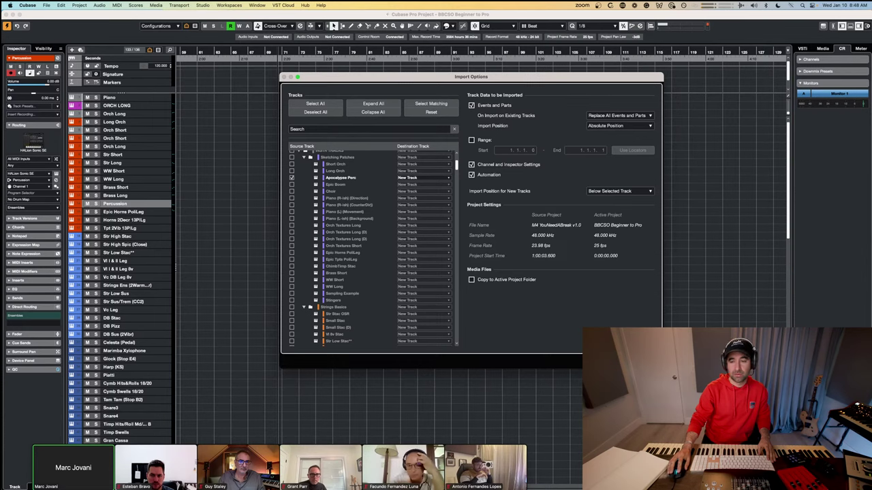
key("Return")
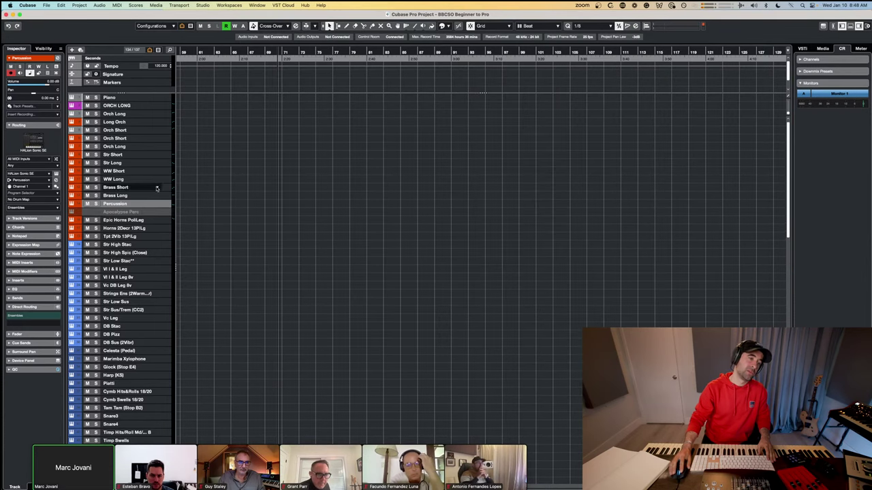
Step: Open the Apocalypse Perc instrument, resolving its missing samples with Search Spotlight, and expand the Apocalypse Ensemble Close (lite) patch
left_click(150, 214)
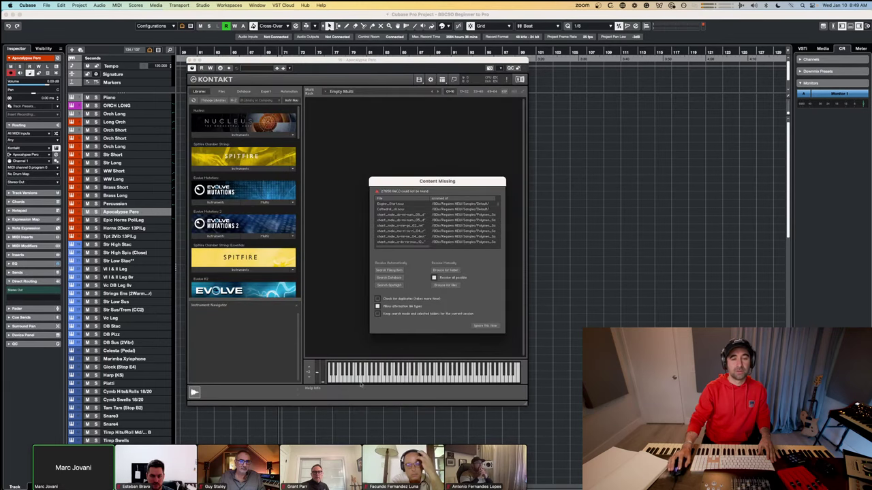
left_click(384, 286)
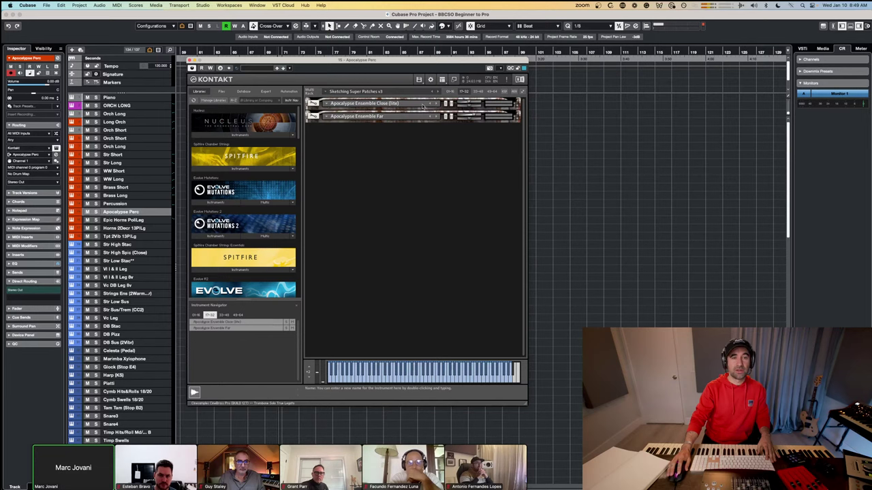
left_click(517, 107)
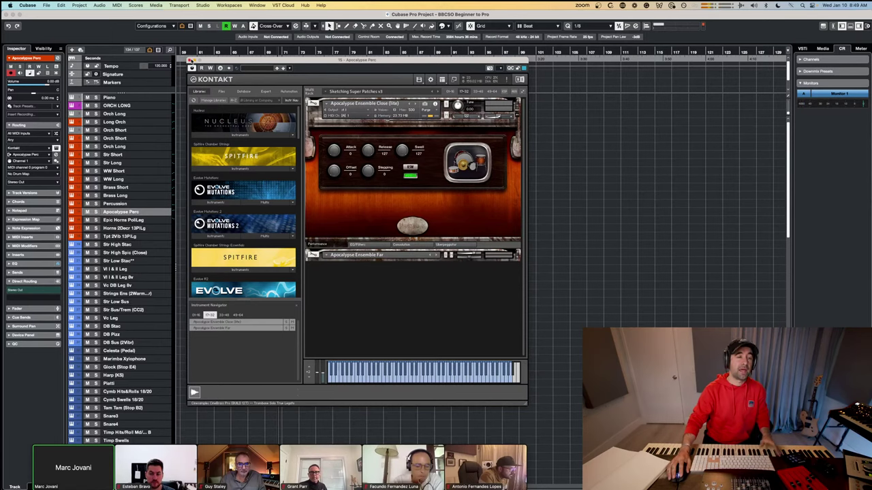
Step: Switch to Google Slides and review the sketching patches slide, highlighting Sketching, Orchestral/Epic Percussion, Sub Boom and Choir
key("super+Tab")
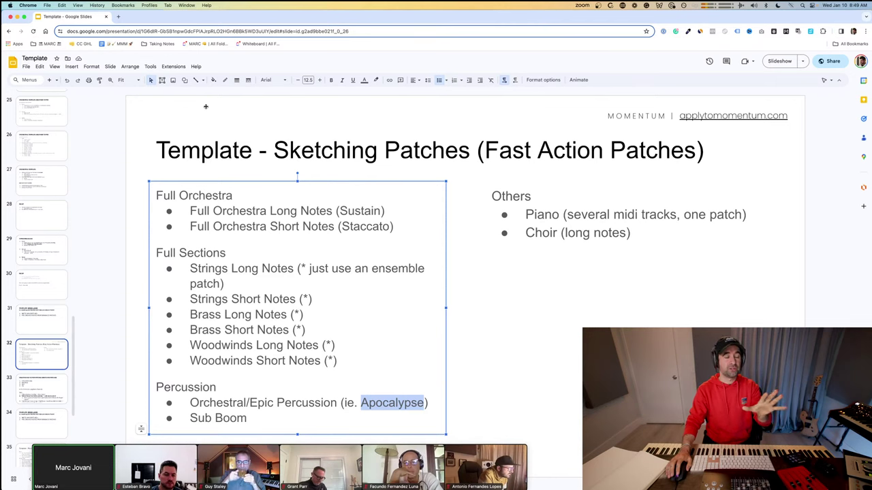
left_click(311, 149)
double_click(312, 149)
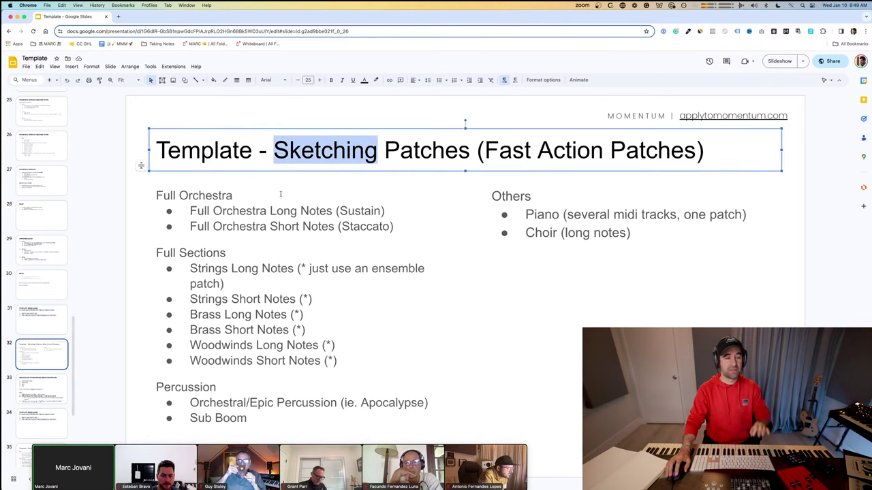
left_click(224, 402)
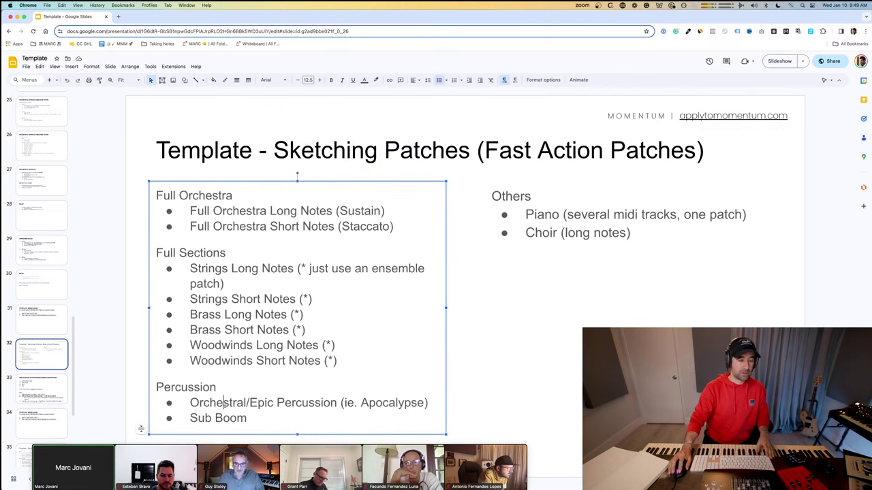
left_click_drag(219, 403, 311, 405)
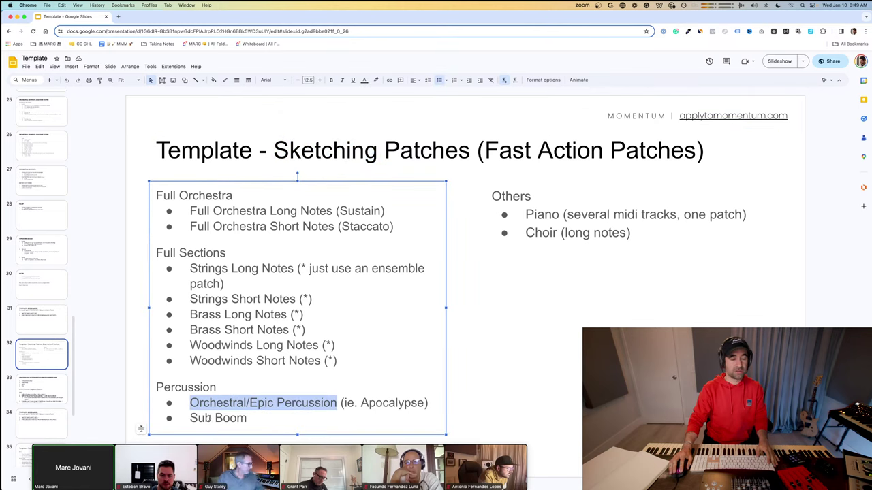
triple_click(231, 419)
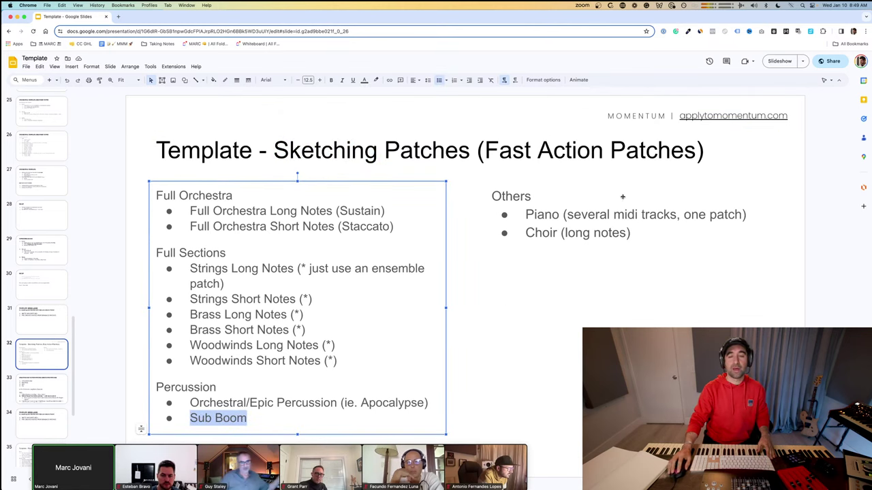
left_click(537, 215)
double_click(542, 232)
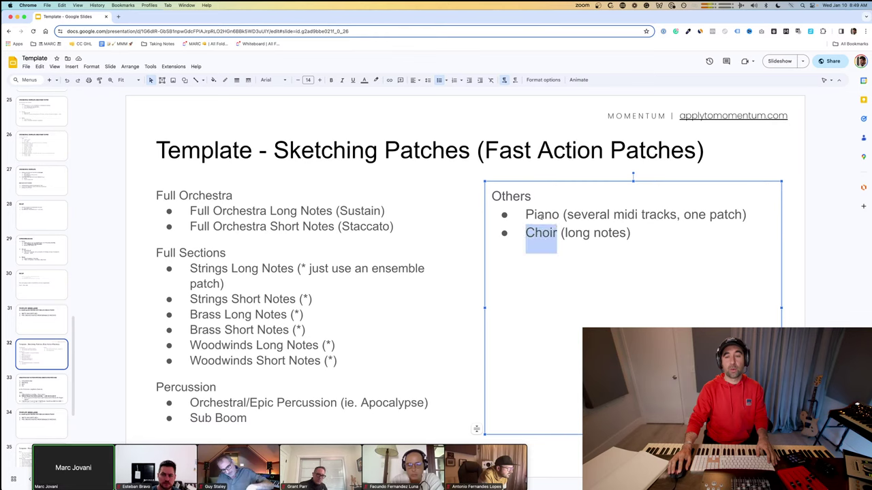
Step: Switch to Cubase to close the Apocalypse Perc Kontakt window, and return to Google Slides
key("super+Tab")
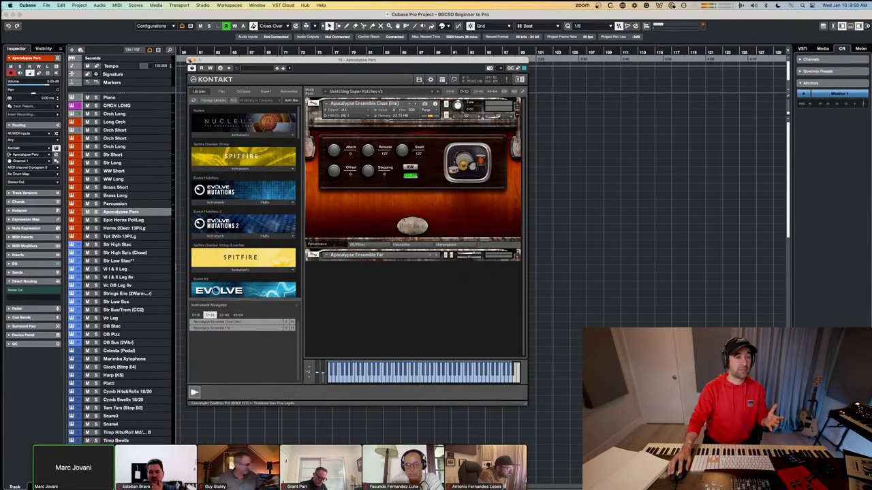
left_click(190, 61)
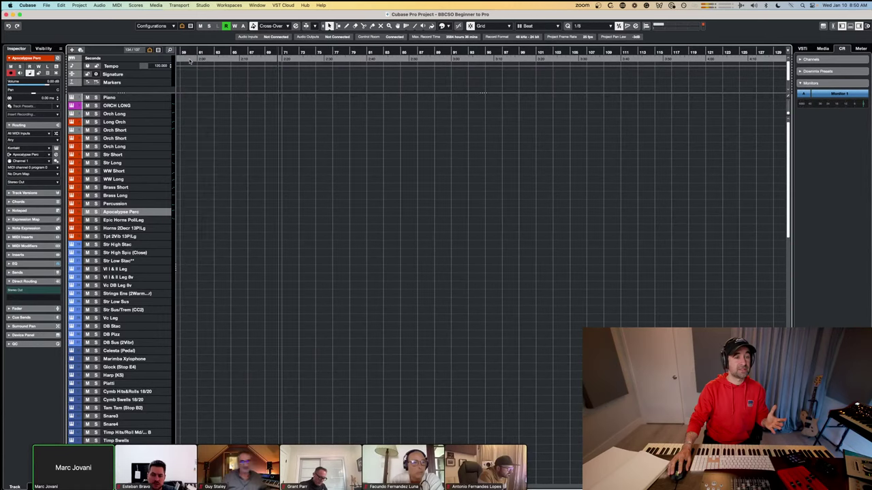
key("super+Tab")
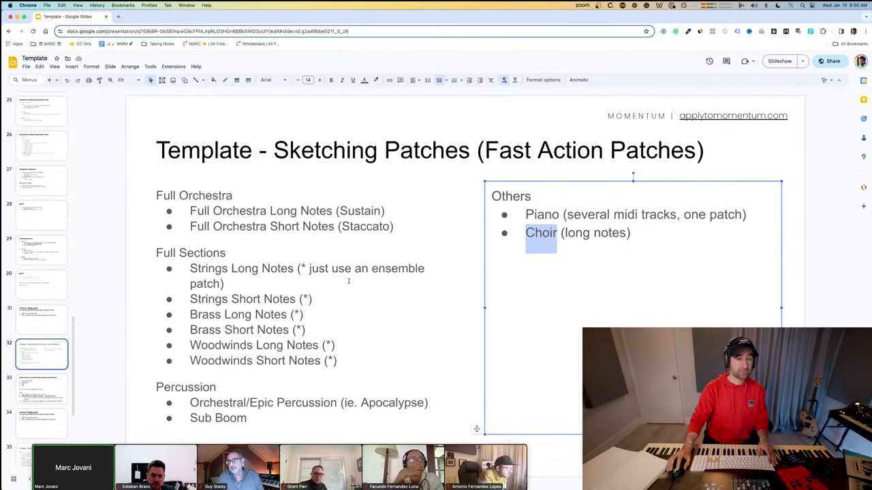
Step: Open the Template: Speed Layer slide and highlight the pre-orchestrated/performance item and the Sketching Patches item
left_click(42, 320)
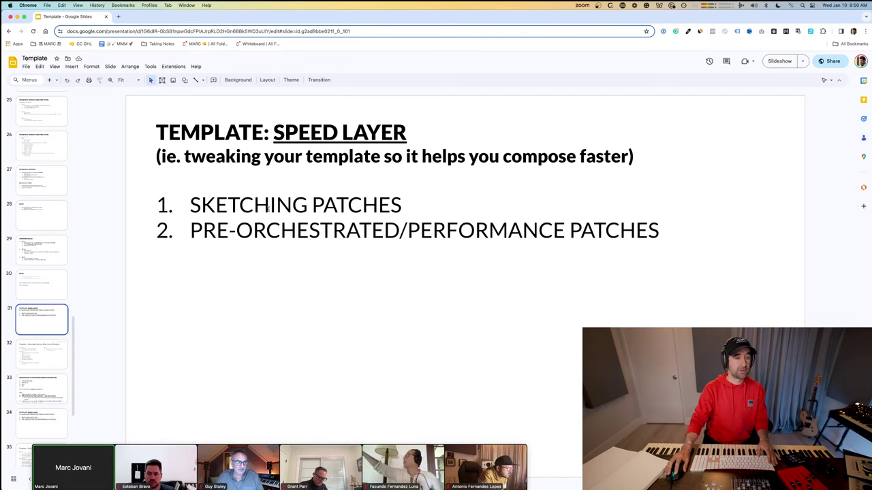
left_click_drag(204, 231, 436, 231)
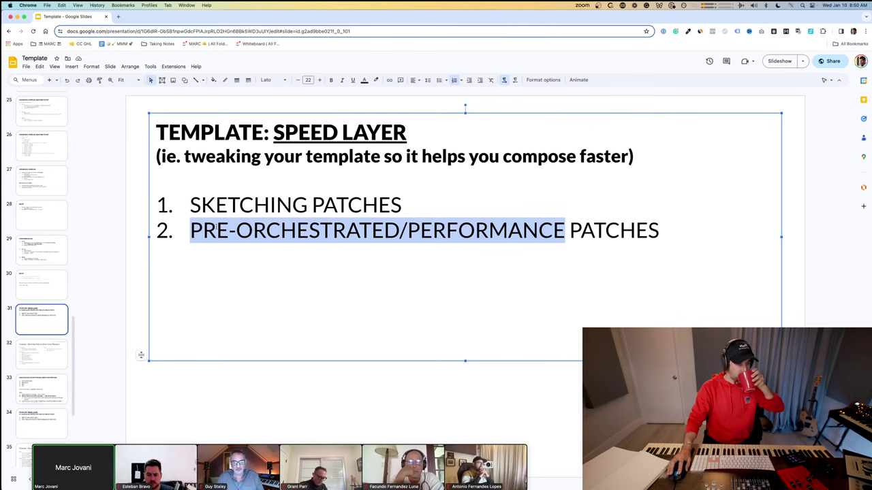
double_click(210, 205)
left_click_drag(210, 205, 427, 208)
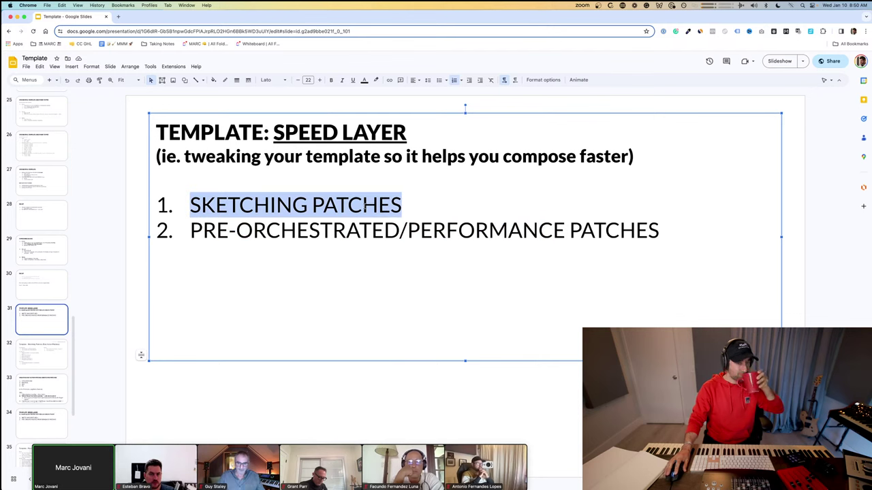
Step: Append "→ Fast action, ensemble sound, sketching" to the Sketching Patches item and highlight "ensemble sound"
left_click(427, 207)
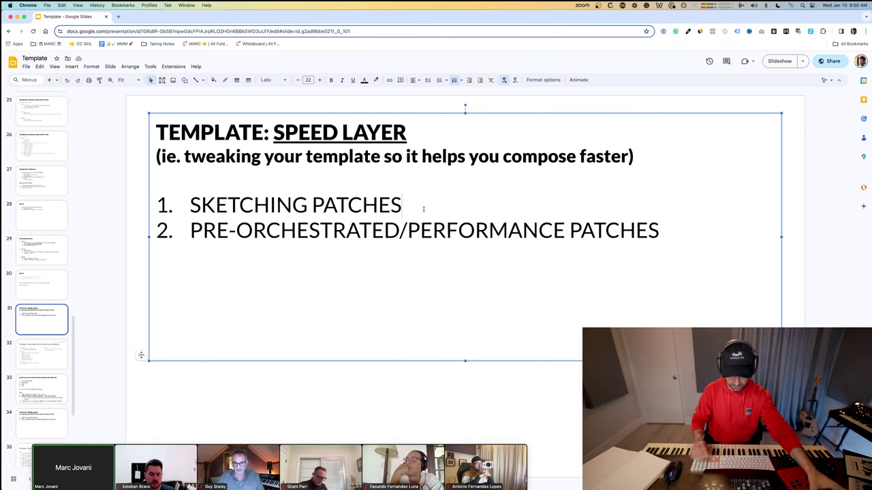
type("- ")
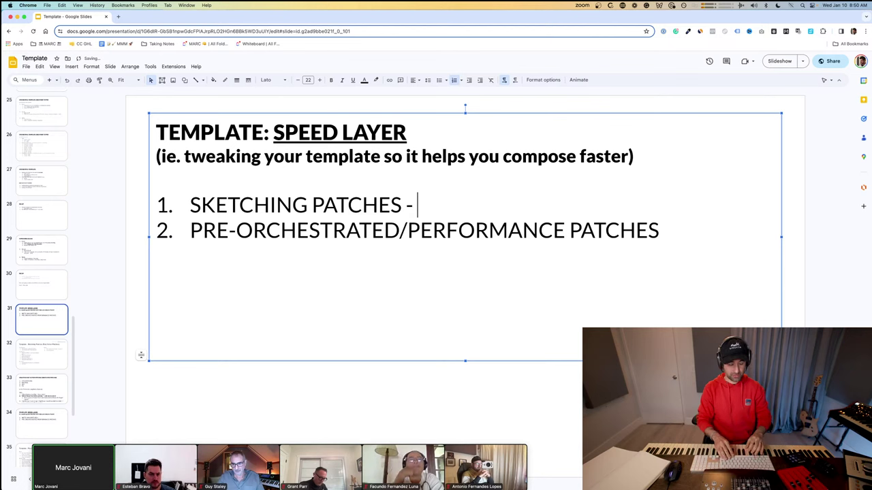
type(">")
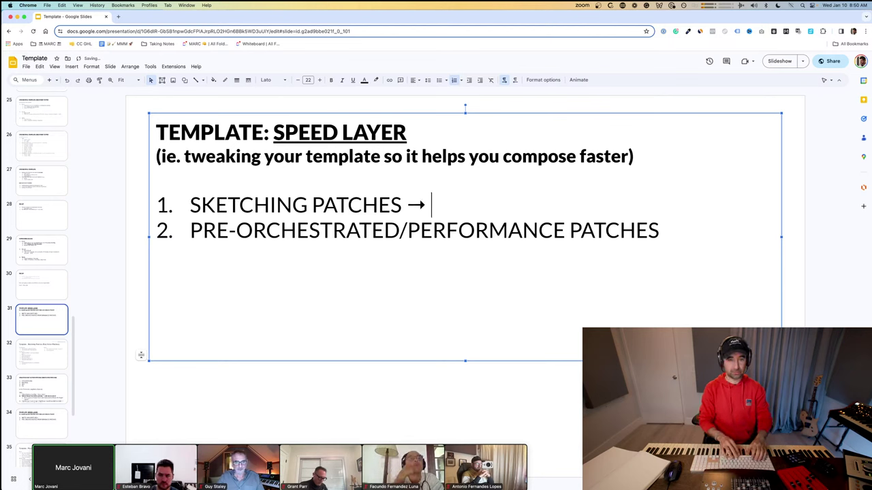
type(" Fast action")
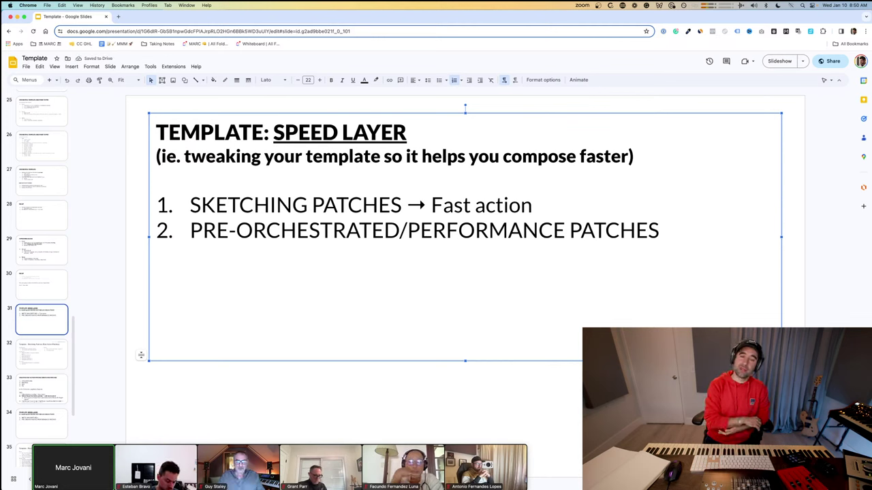
key("BackSpace")
type(", ensemble sound")
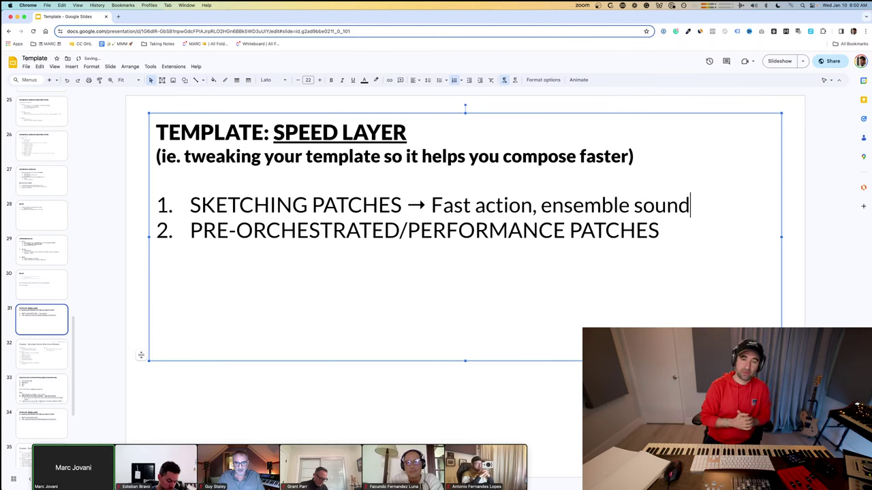
type(", skle")
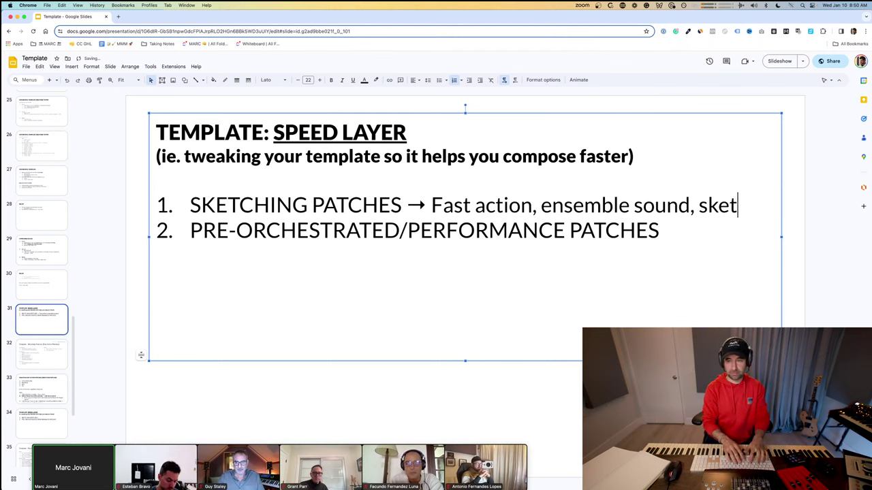
type("ching")
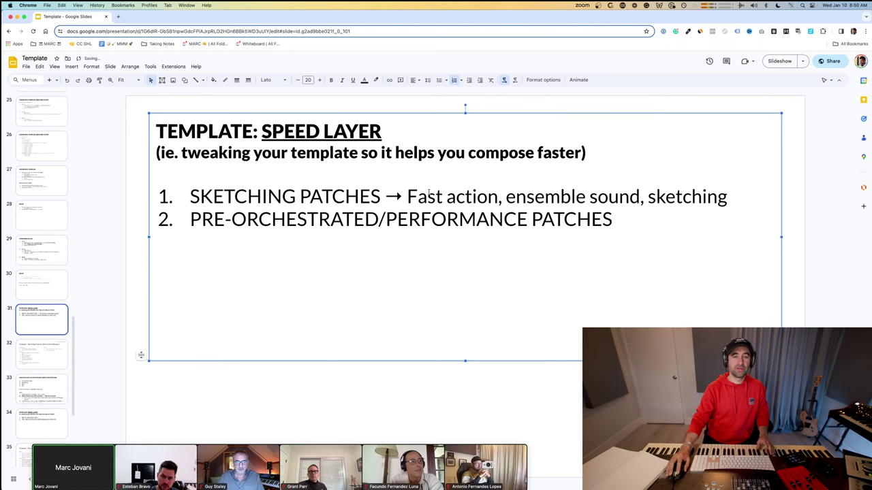
left_click_drag(429, 194, 603, 198)
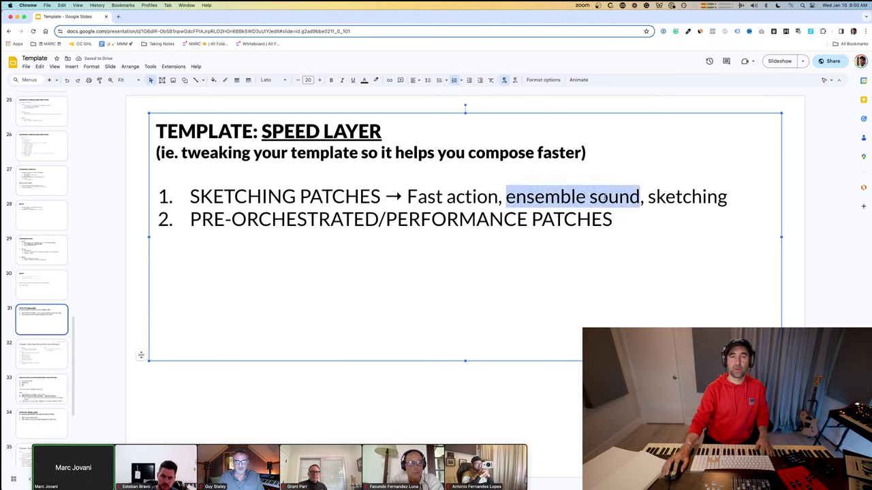
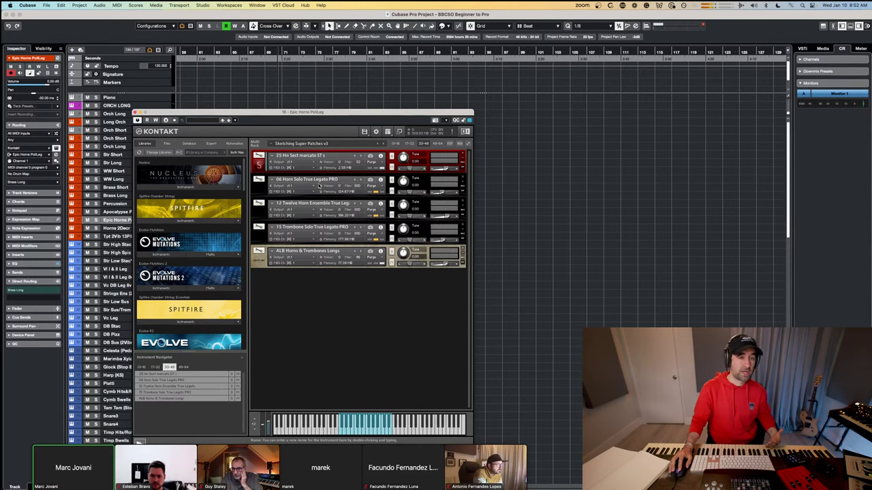
Step: Solo the 06 Horn Solo, 12 Twelve Horn Ensemble and 15 Trombone Solo legato patches in turn to audition them, clearing the last solo
left_click(392, 181)
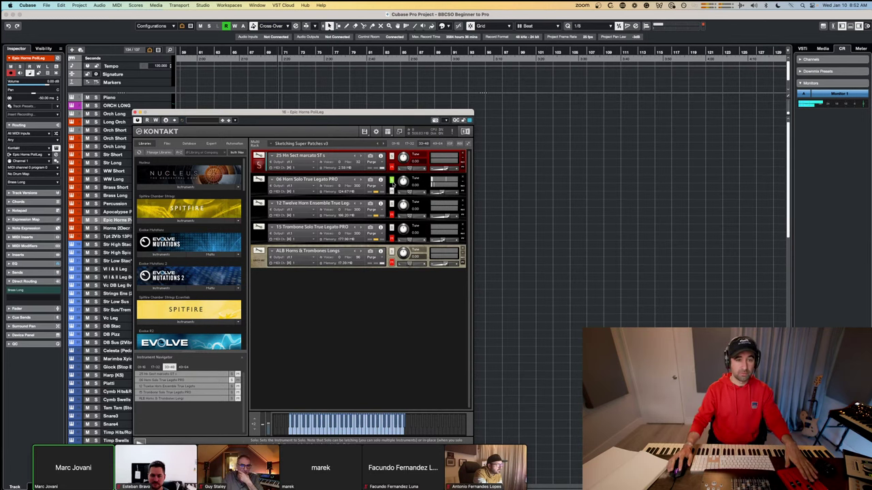
left_click(393, 181)
left_click(393, 204)
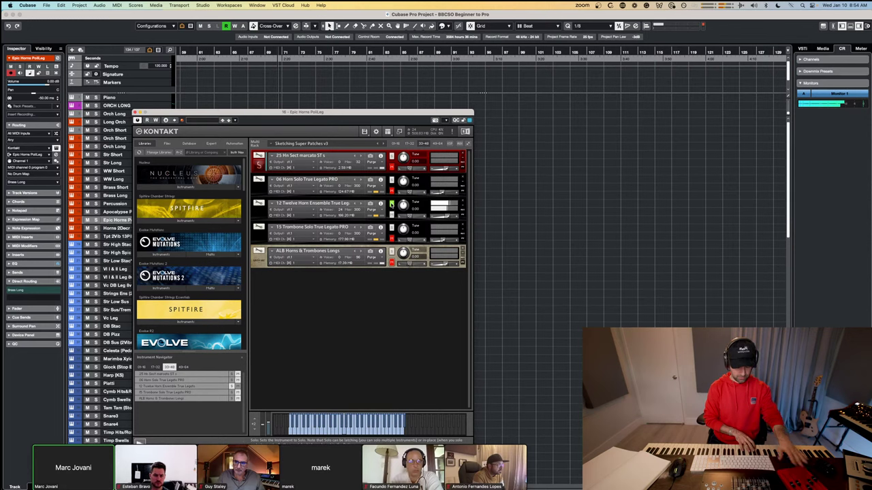
left_click(393, 228)
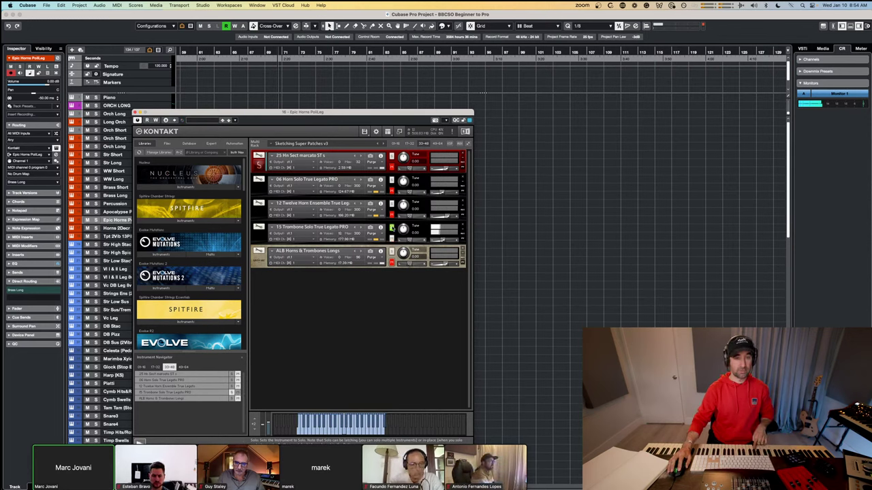
left_click(393, 228)
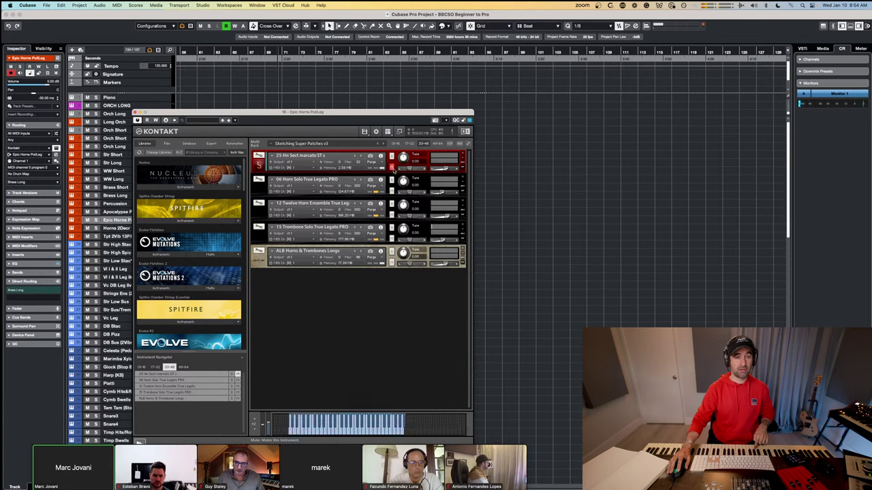
Step: Mute the 06 Horn Solo, 12 Twelve Horn Ensemble, 15 Trombone Solo and ALB Horns & Trombones patches in the Epic Horns Kontakt rack
left_click(391, 191)
left_click(391, 214)
left_click(391, 238)
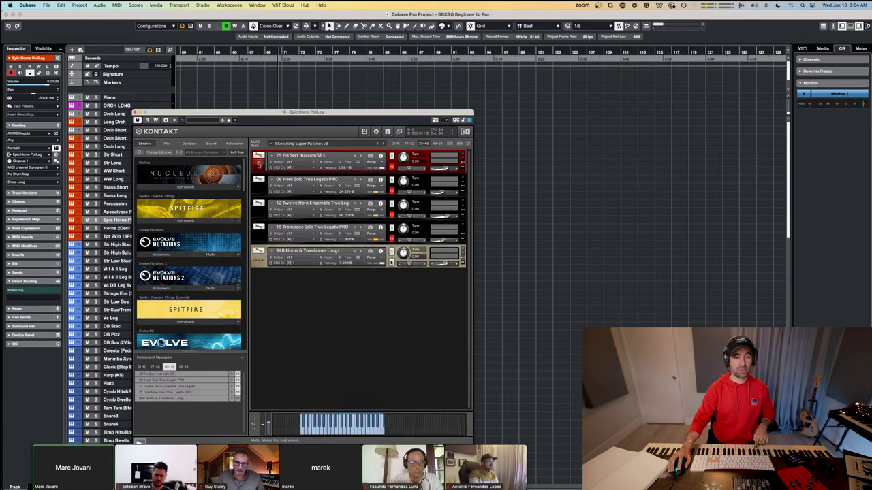
left_click(391, 262)
Step: Audition the brass layers by toggling the mutes of the 12 Twelve Horn Ensemble, 15 Trombone Solo and 06 Horn Solo patches
left_click(393, 190)
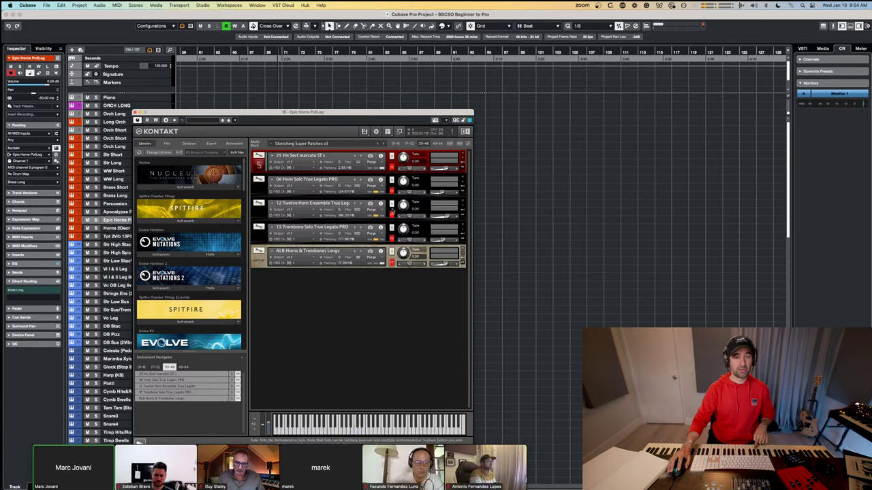
left_click(391, 214)
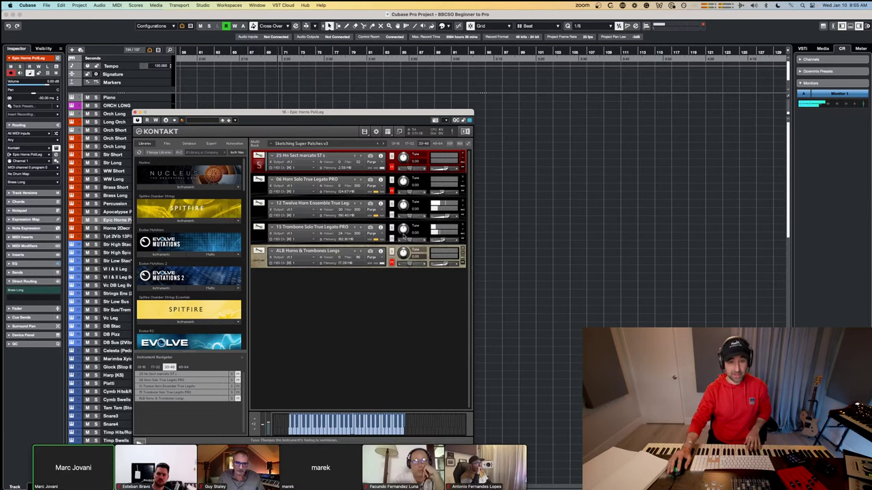
mouse_move(447, 241)
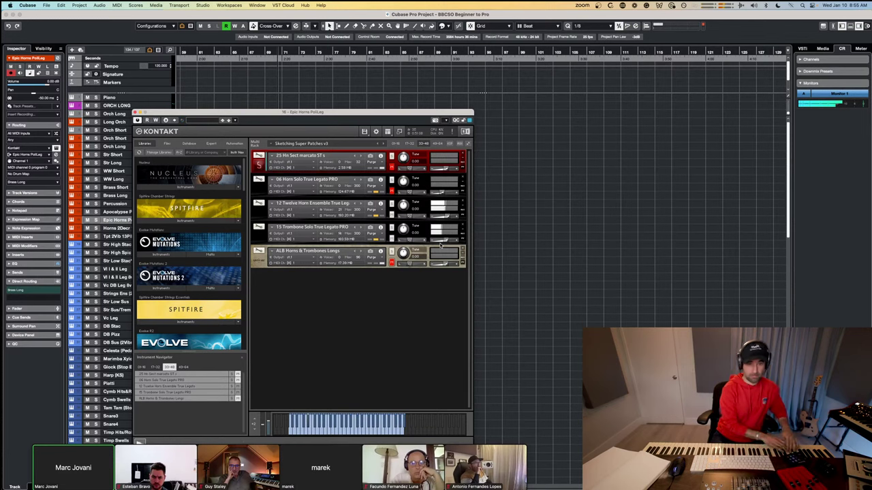
left_click(393, 239)
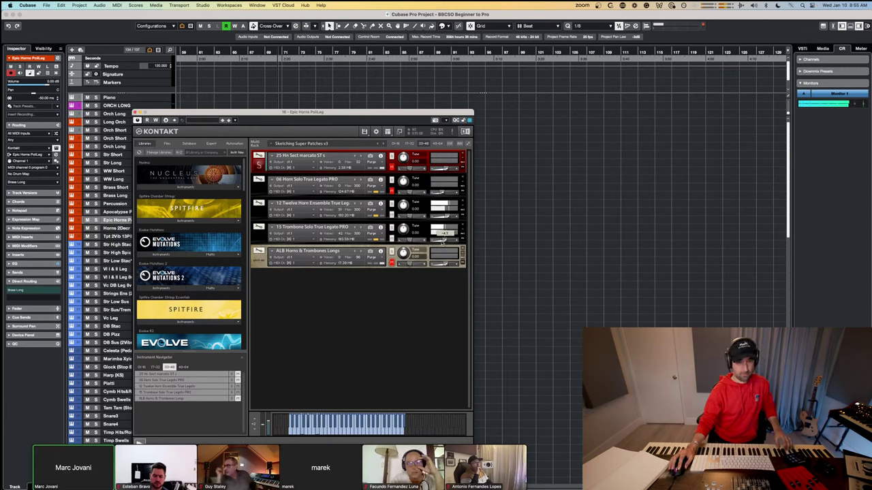
left_click(392, 238)
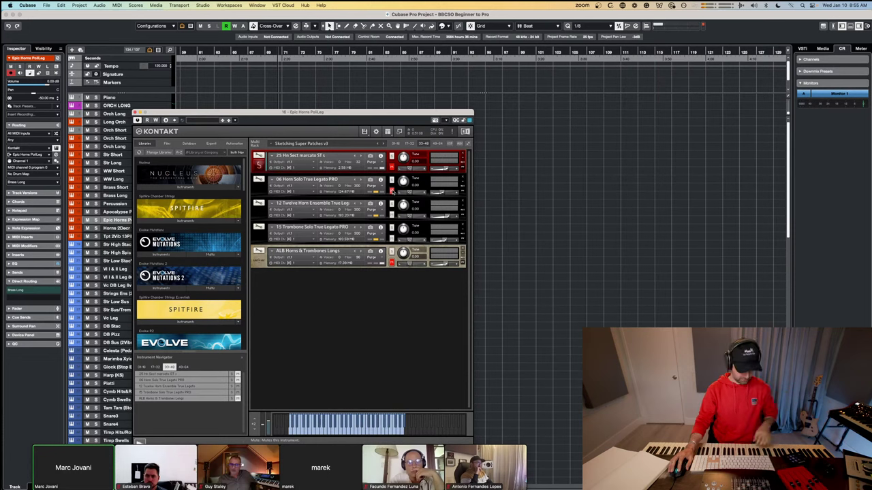
left_click(392, 192)
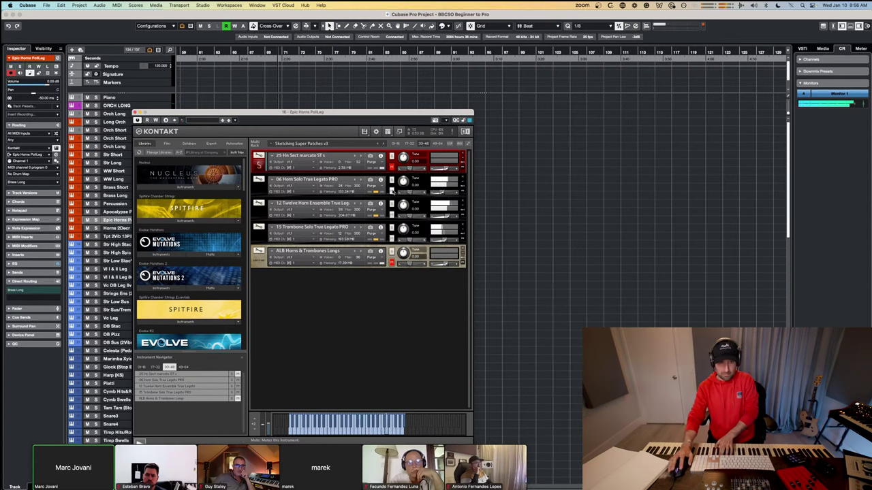
left_click(393, 191)
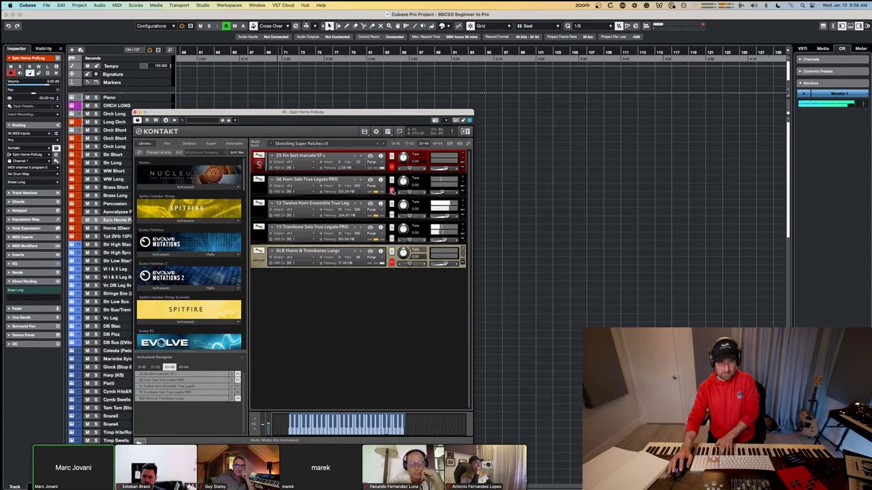
Step: Solo the 25 Hn Sect marcato patch briefly, clear the solo, and compare the ensemble with this patch muted and unmuted
left_click(392, 158)
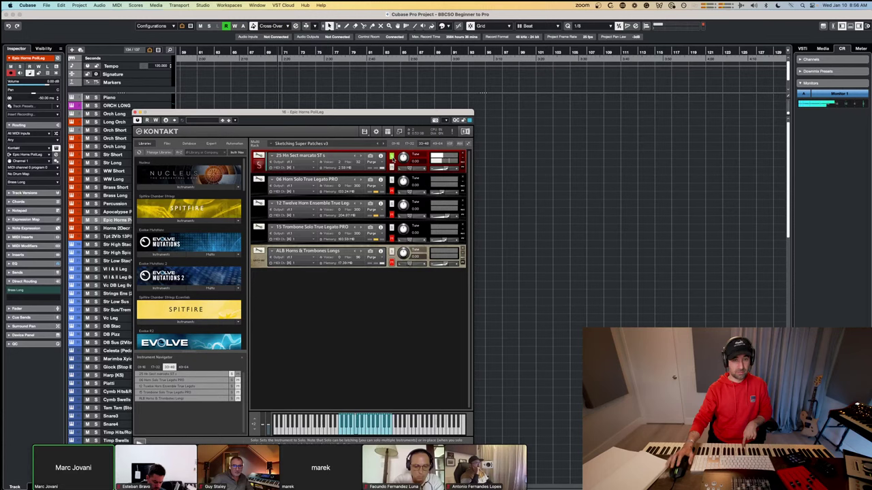
left_click(393, 159)
left_click(393, 168)
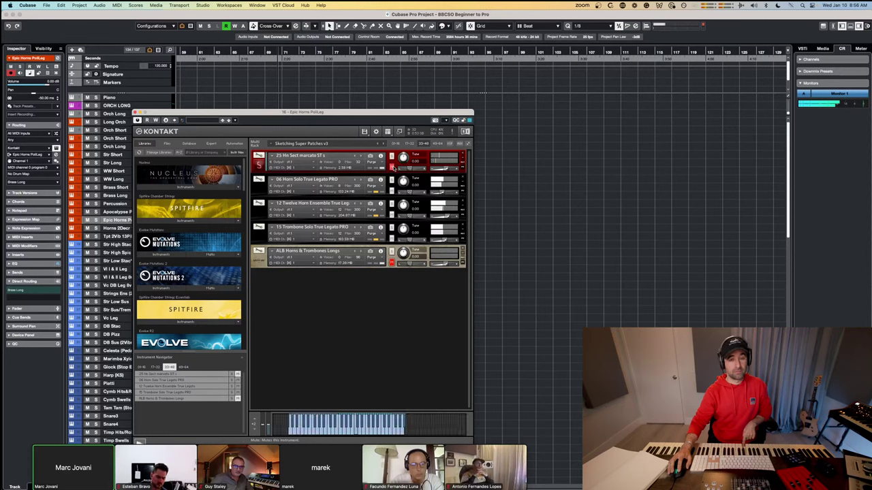
left_click(393, 167)
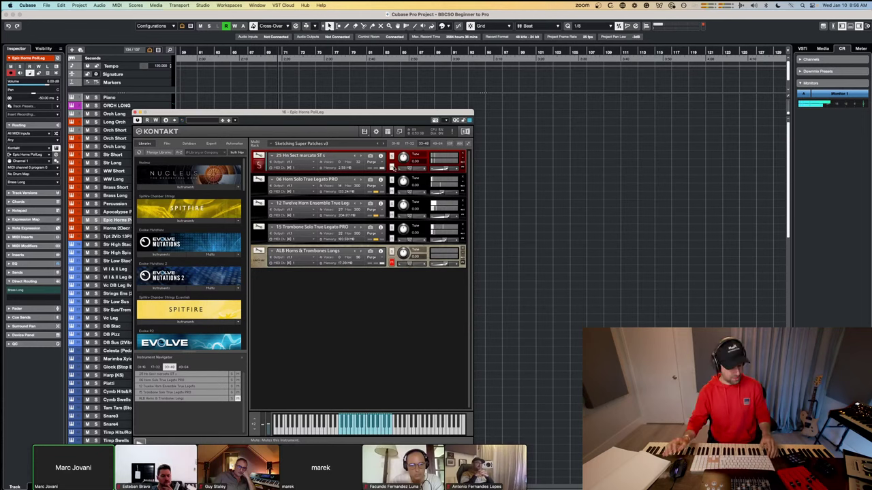
Step: Switch to Google Slides and highlight the title of the Pre-Orchestrated & Performance Patches slide
key("super+Tab")
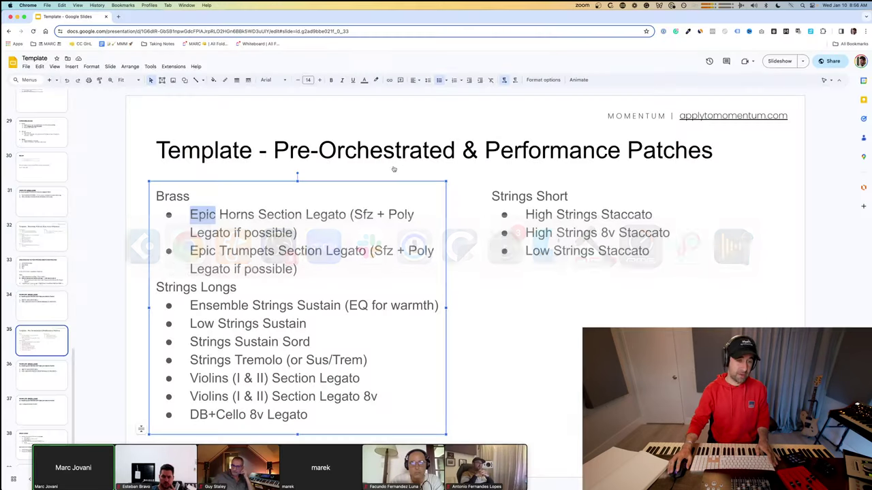
left_click(539, 151)
triple_click(538, 151)
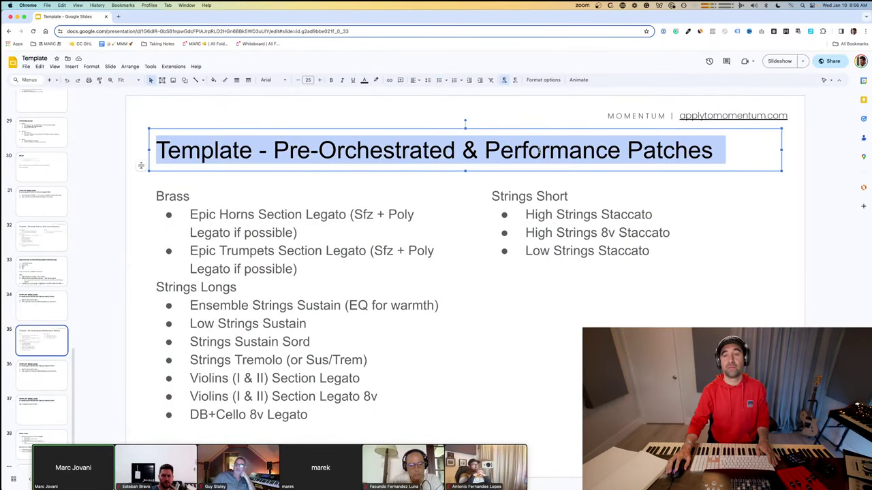
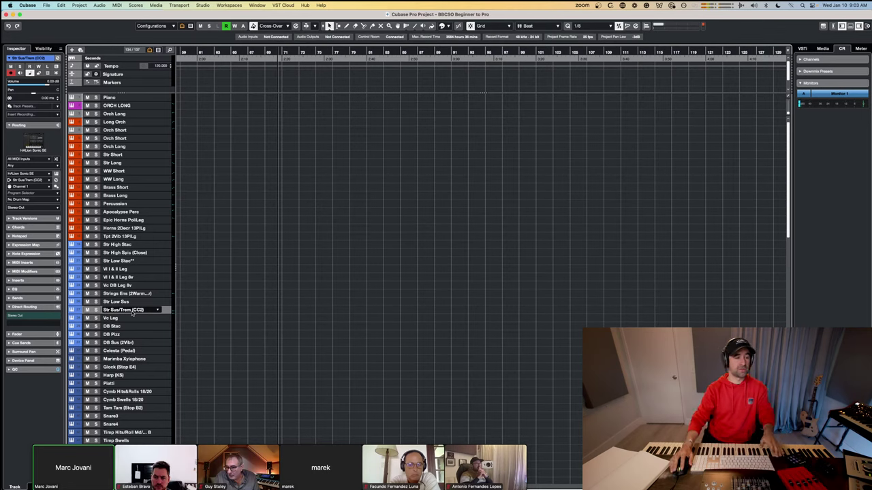
Step: Switch to Google Slides and highlight the Violins (I & II) Section Legato item under Strings Longs
key("Down")
key("super+Tab")
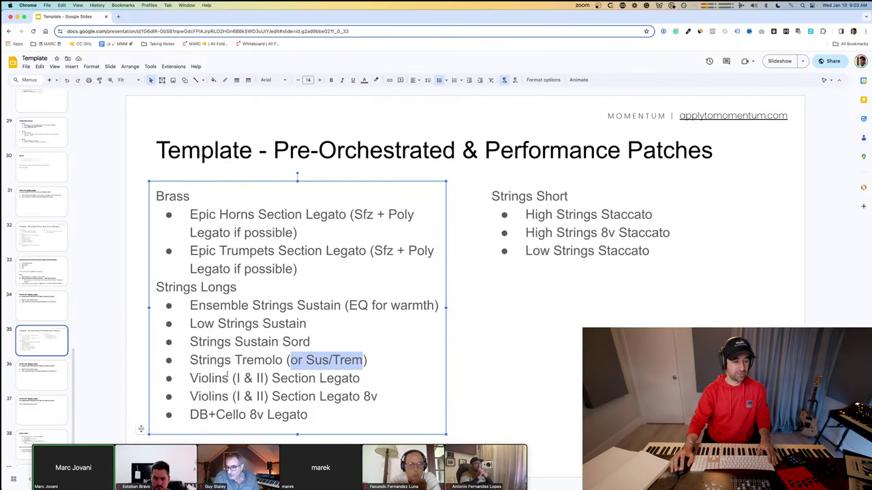
left_click_drag(190, 379, 333, 373)
Step: Switch to Cubase, open the HALion Sonic SE instrument of the VI I & II Leg track, examine its edit and mix pages, and close it
key("super+Tab")
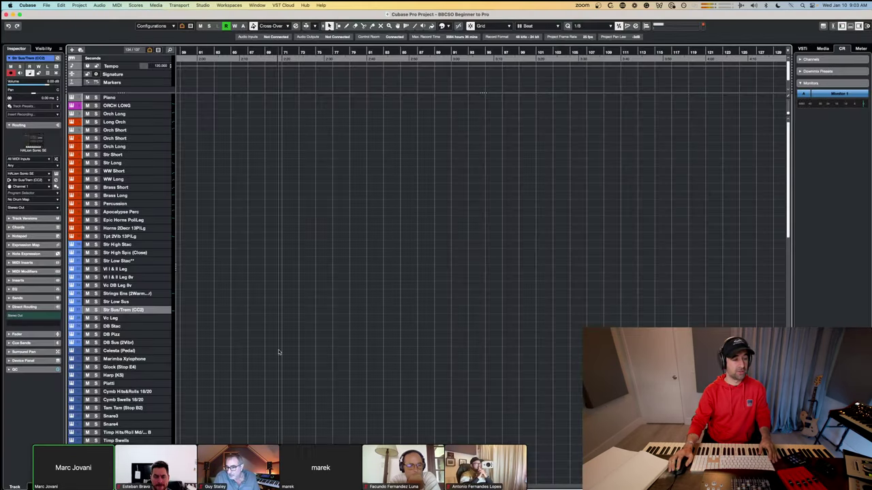
left_click(137, 270)
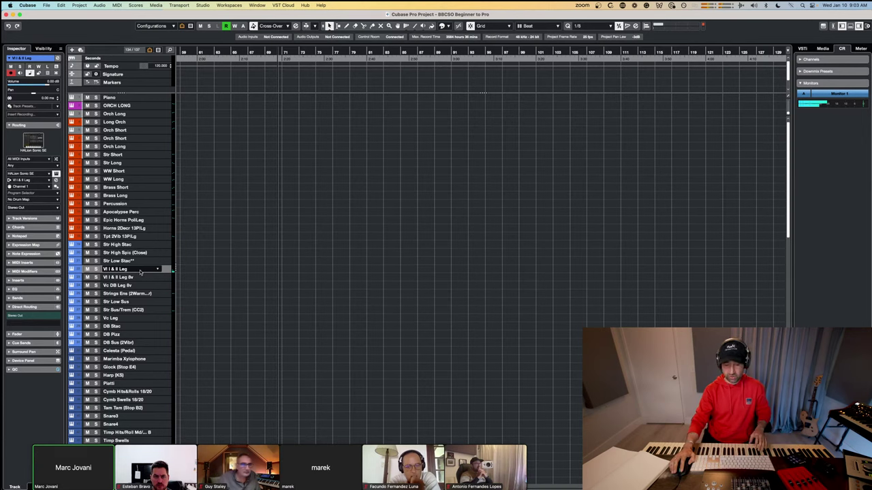
left_click(167, 270)
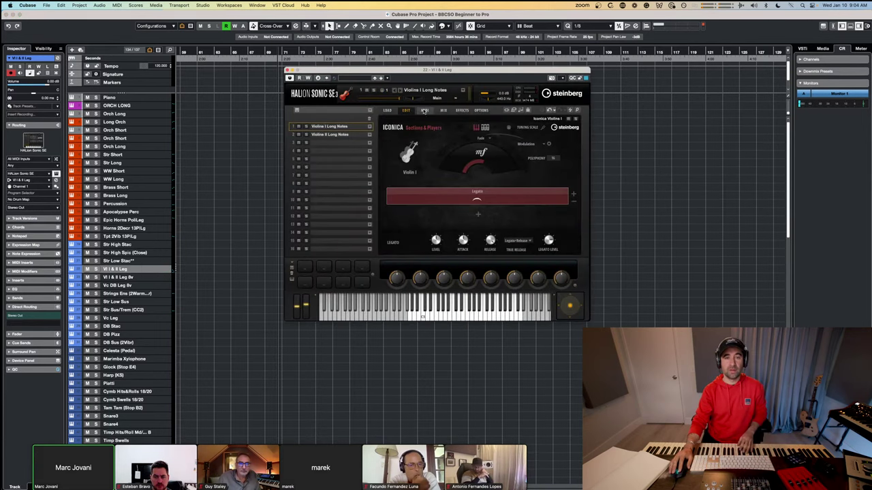
left_click(388, 111)
left_click(406, 110)
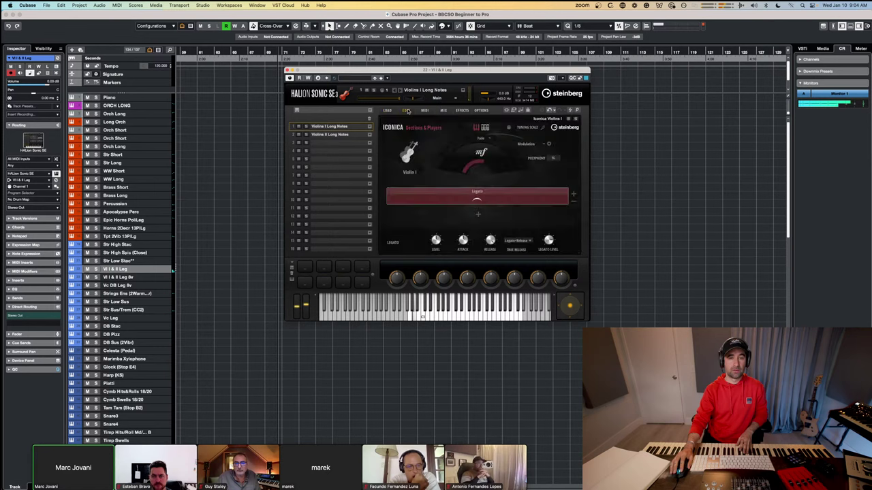
left_click(424, 110)
left_click(406, 111)
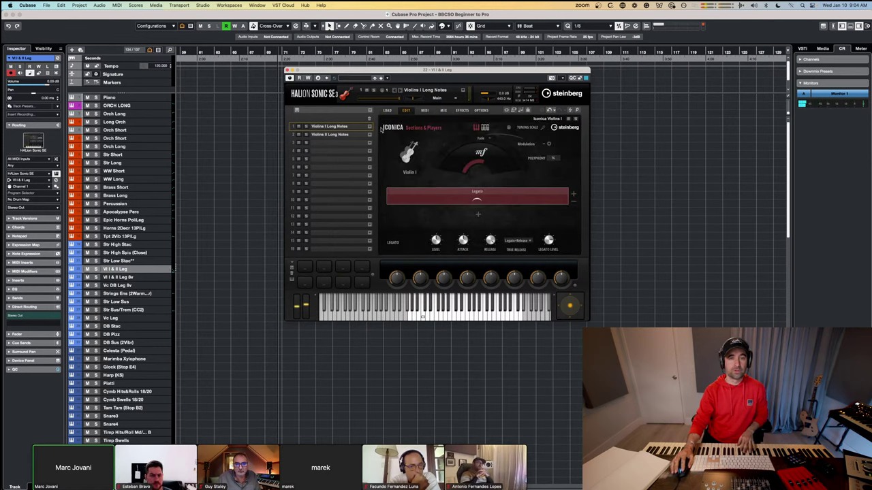
left_click(444, 110)
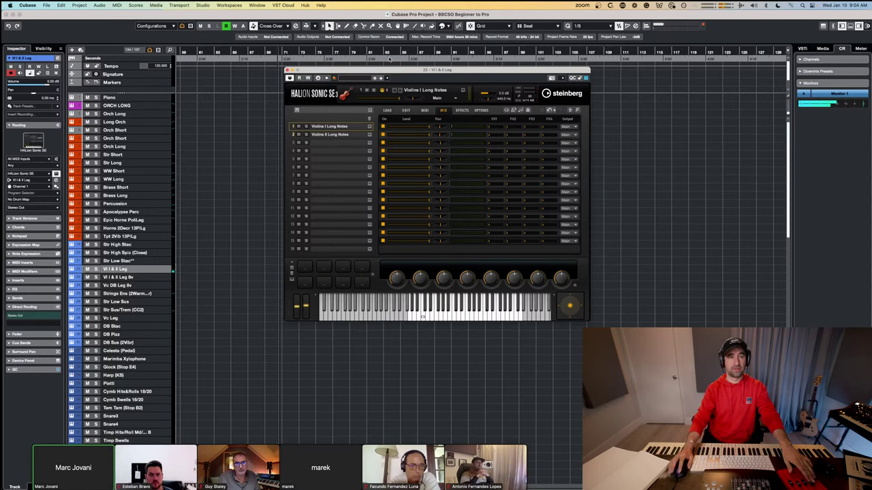
left_click(288, 71)
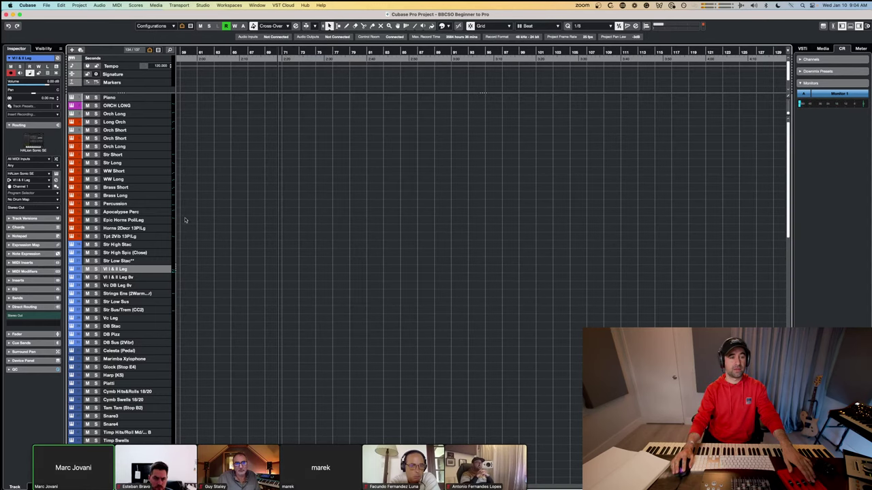
Step: Switch to Google Slides to highlight the Violins (I & II) Section Legato 8v item, and return to Cubase
key("super+Tab")
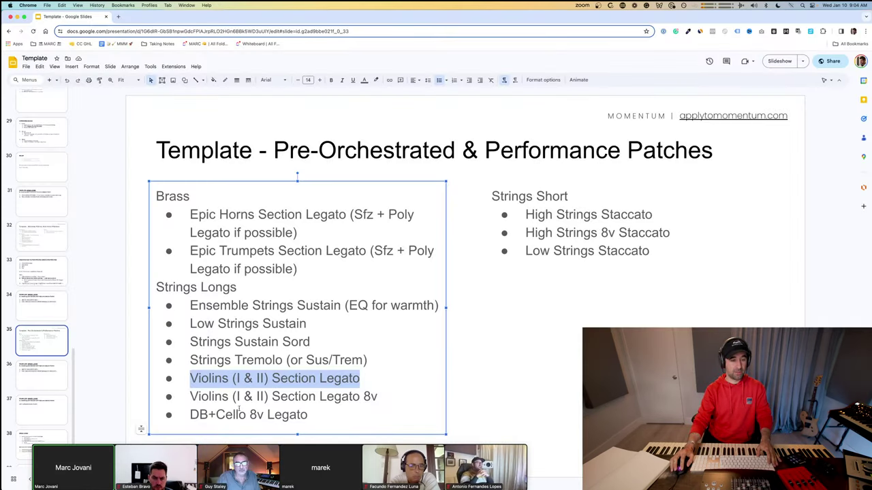
triple_click(240, 402)
key("super+Tab")
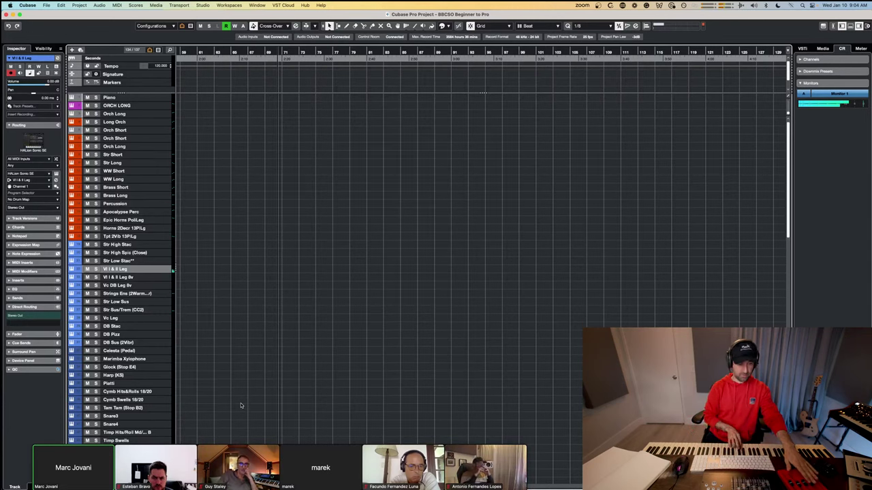
Step: Audition the VI I & II Leg 8v track, examine the Soaring Strings mix and edit pages in its HALion Sonic SE instrument, and close it
double_click(159, 269)
left_click(156, 278)
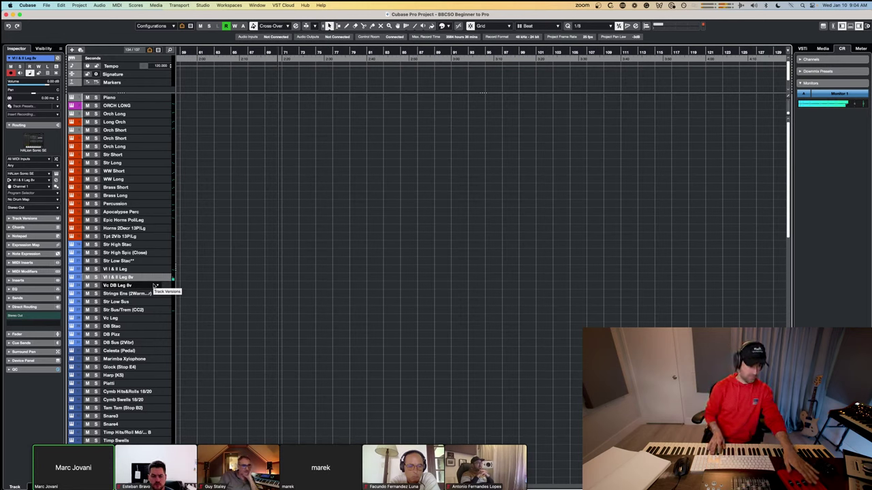
left_click(159, 278)
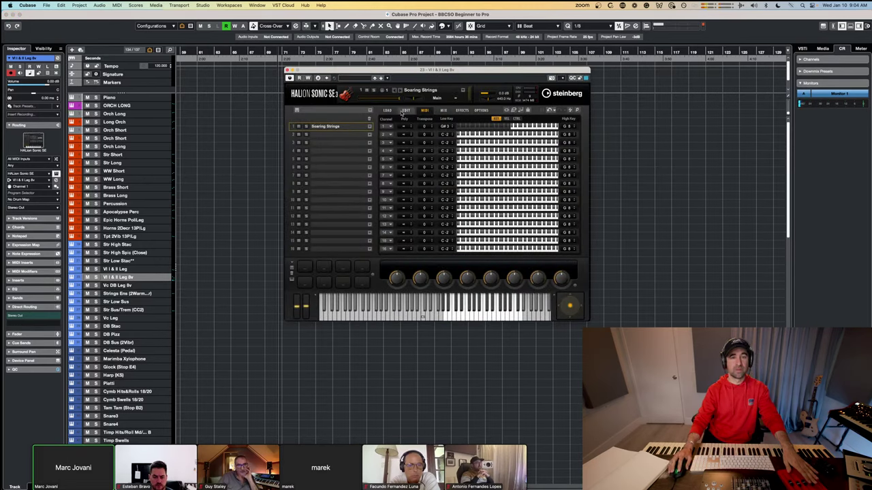
left_click(442, 111)
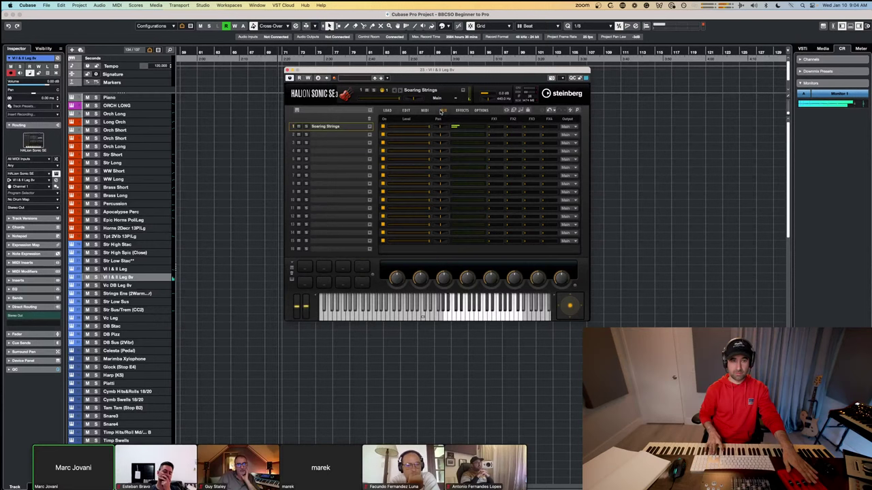
left_click(406, 111)
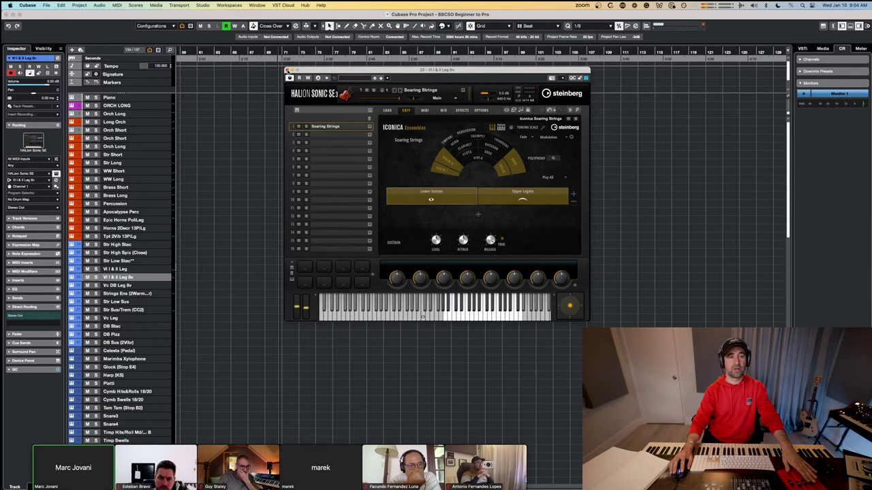
left_click(287, 71)
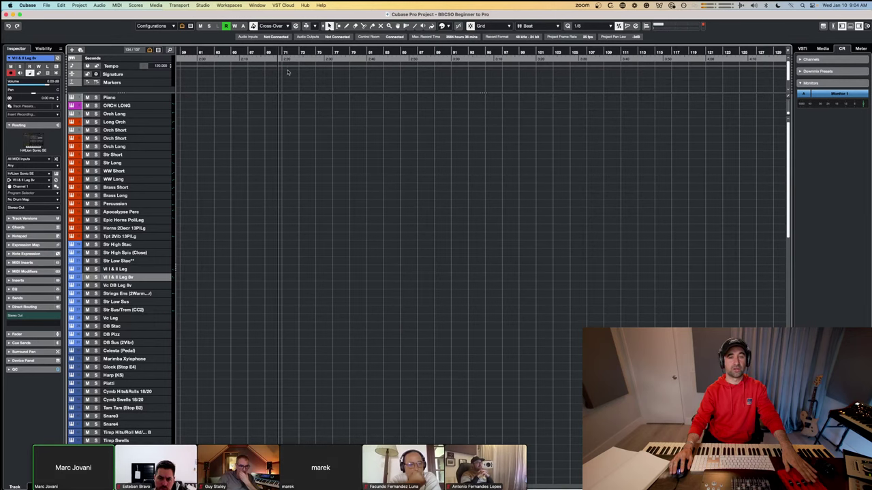
Step: Select the Vc DB Leg 8v track, and switch to Google Slides to highlight the DB+Cello 8v Legato item
left_click(135, 287)
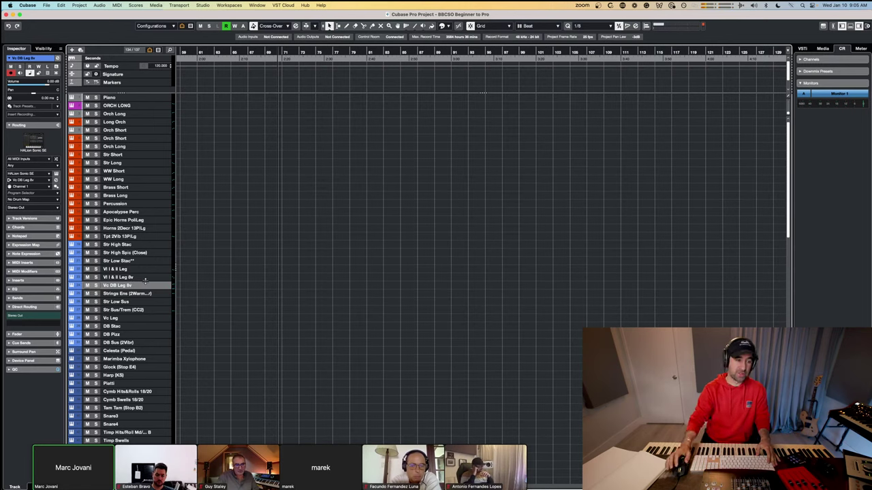
left_click(129, 294)
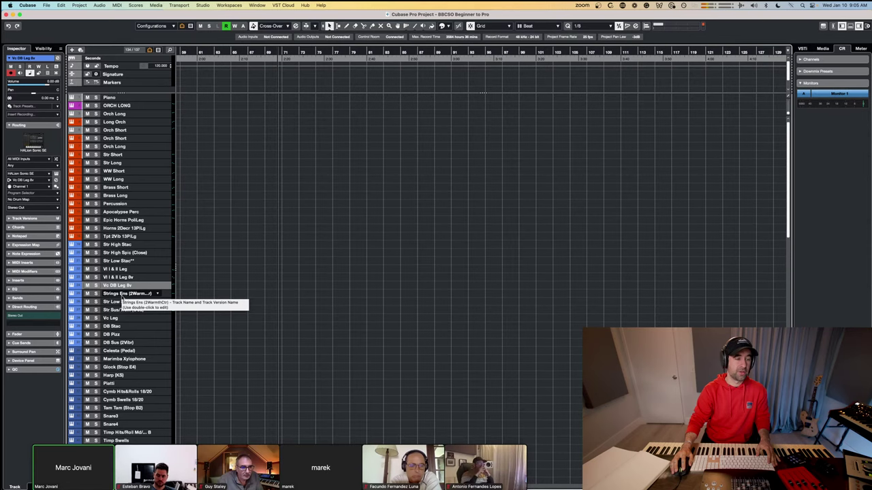
key("super+Tab")
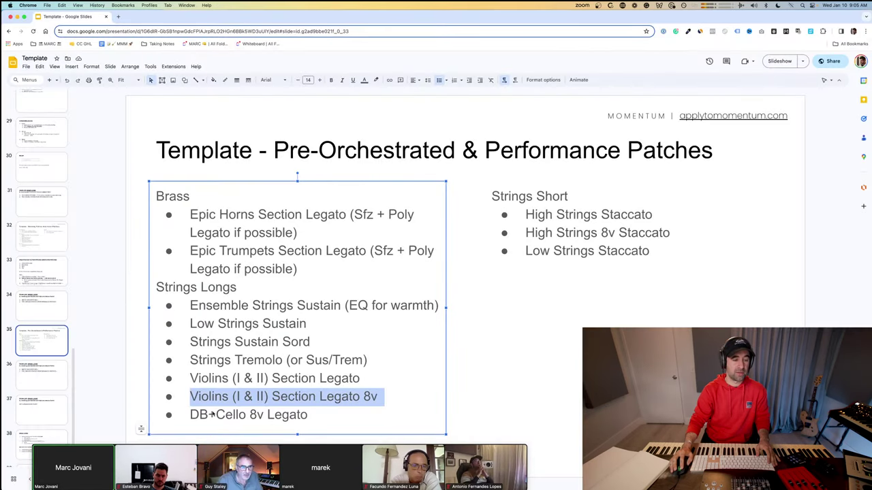
left_click(208, 415)
left_click_drag(199, 415, 281, 414)
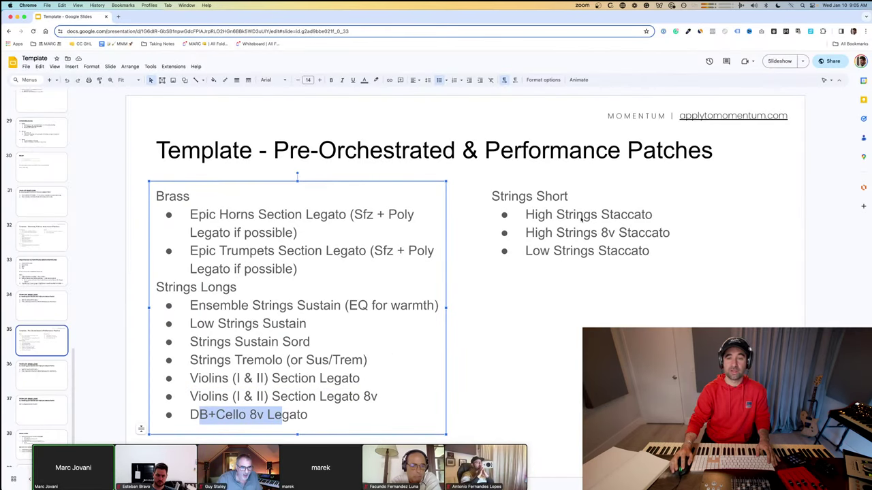
Step: Highlight the High Strings Staccato, High Strings 8v Staccato and Low Strings Staccato items in turn under Strings Short
left_click_drag(537, 215, 642, 222)
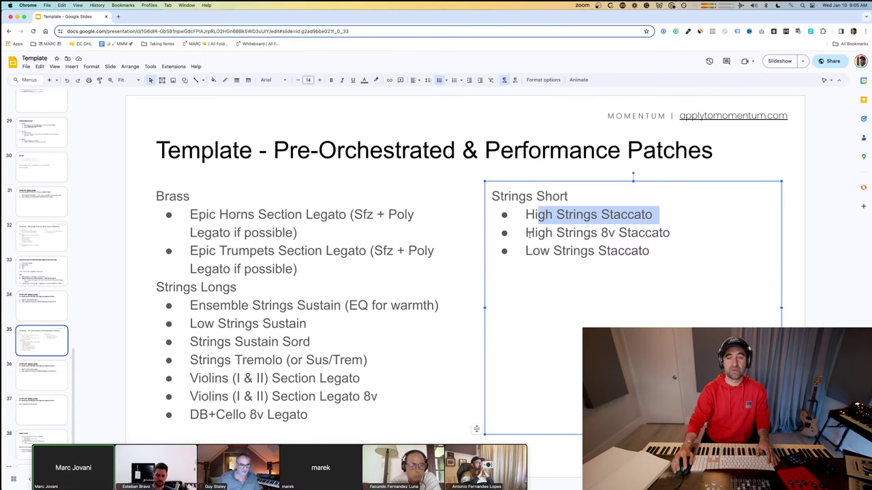
left_click_drag(529, 233, 670, 234)
left_click_drag(541, 251, 638, 252)
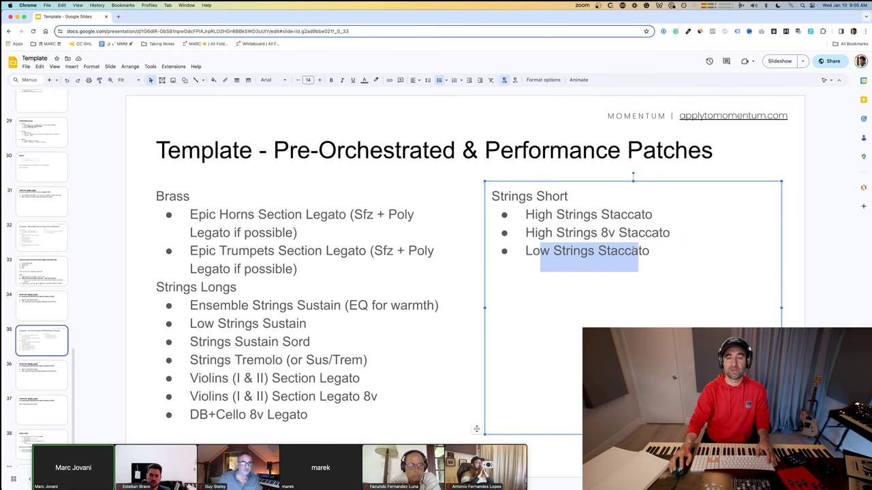
Step: Switch to Cubase, select the Str Low Stac** track, and bring its HALion Sonic SE instrument into clear view
key("super+Tab")
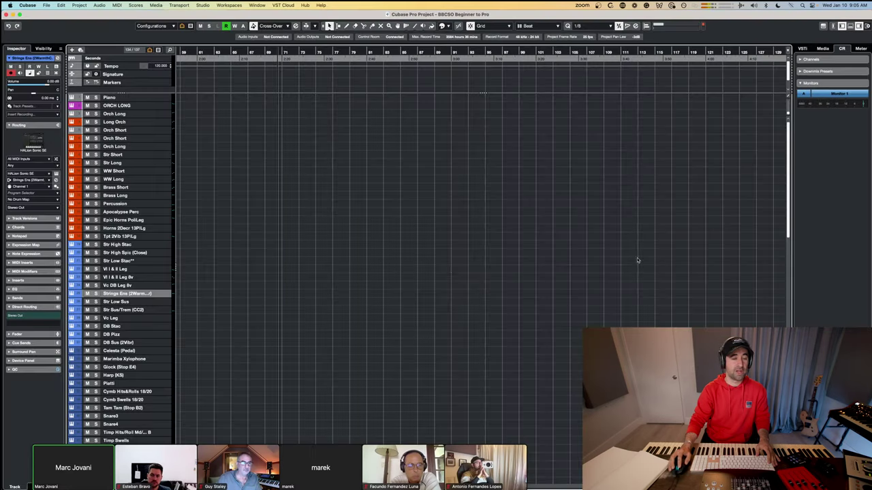
left_click(128, 265)
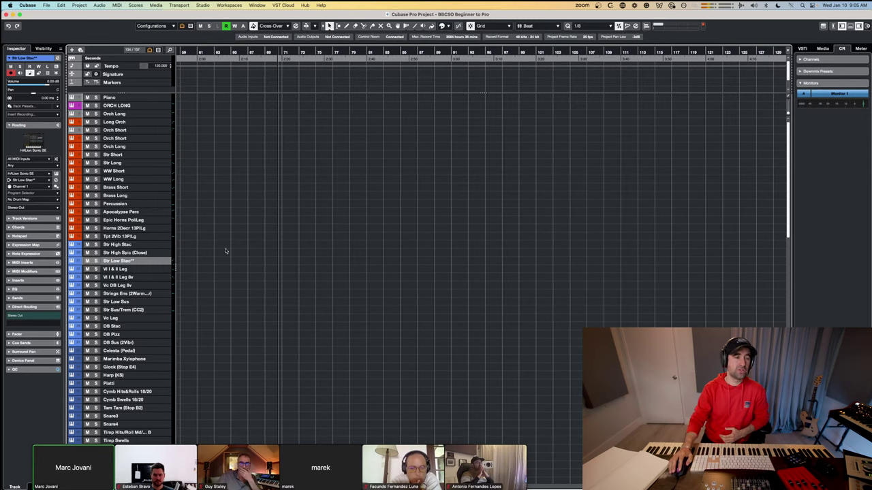
key("super+e")
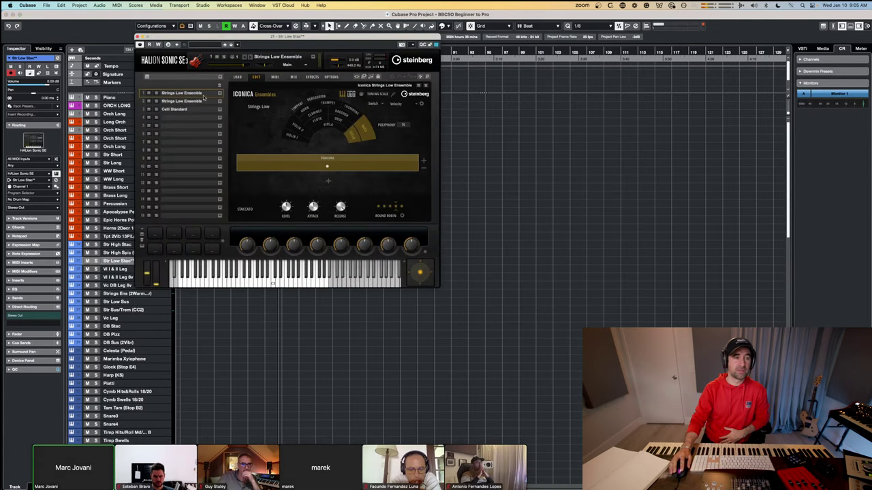
left_click_drag(262, 74, 397, 205)
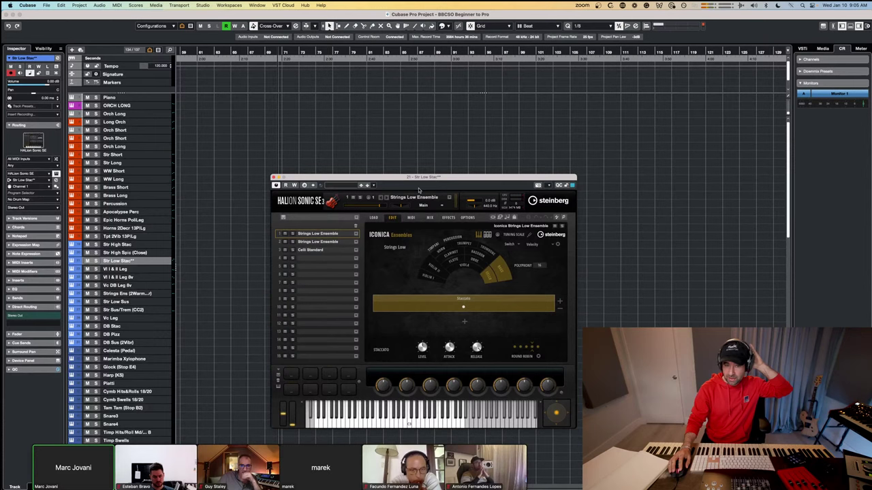
left_click_drag(460, 184, 463, 145)
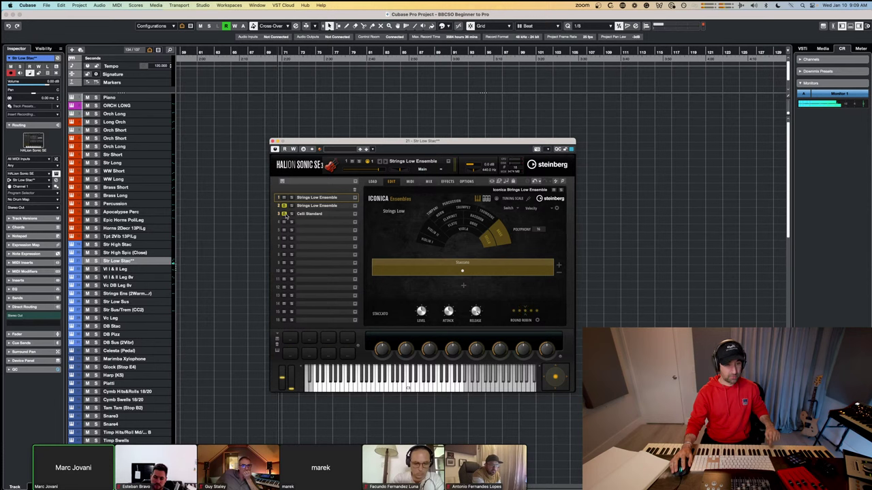
Step: Compare the low staccato patch with and without the Celli Standard layer by toggling that layer's mute
left_click(284, 214)
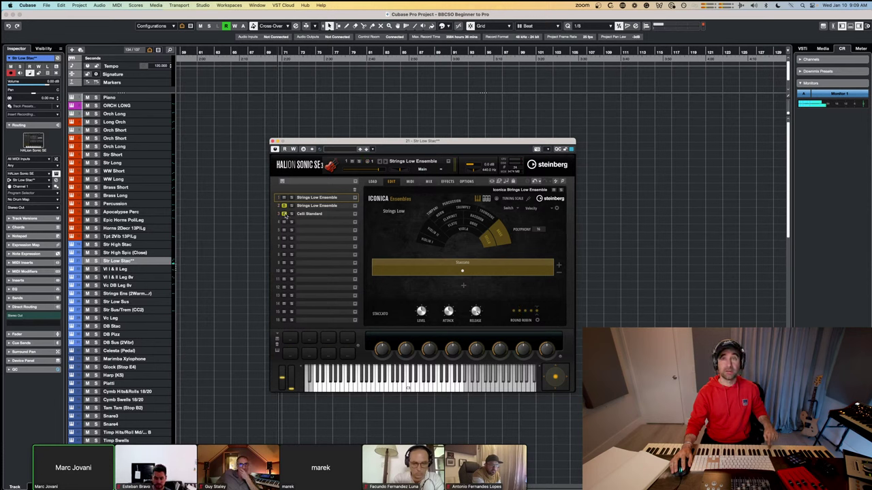
left_click(284, 214)
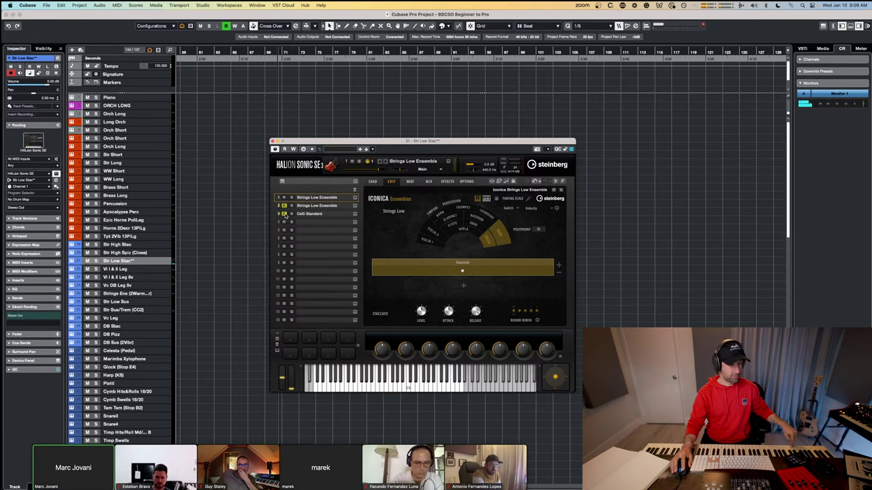
left_click(284, 214)
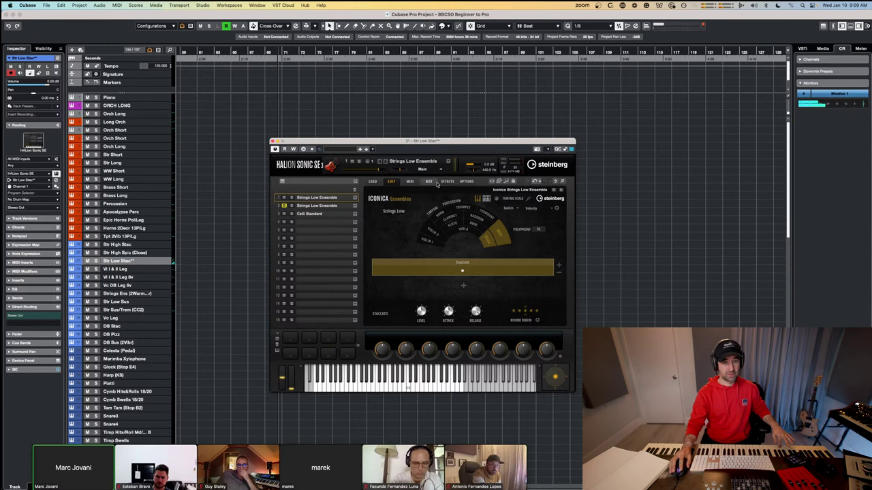
Step: On the instrument's mix page, switch the Celli Standard layer off and on repeatedly to compare its contribution to the low staccato
left_click(428, 182)
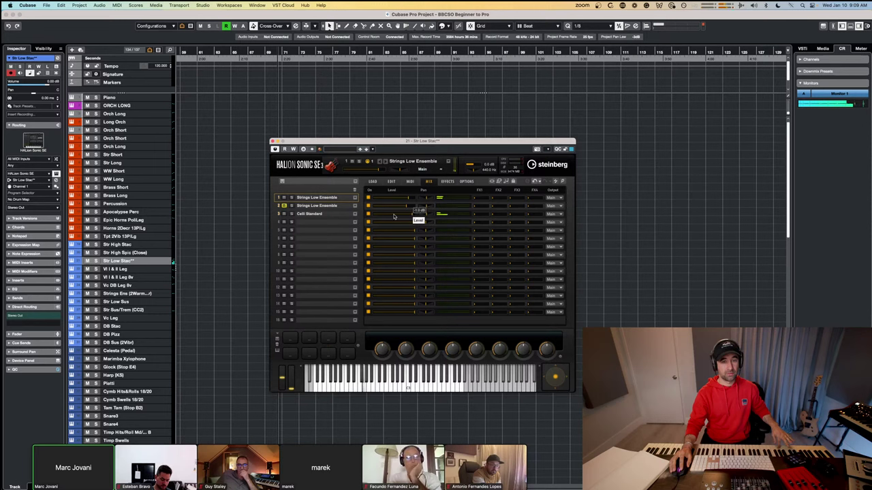
left_click(368, 214)
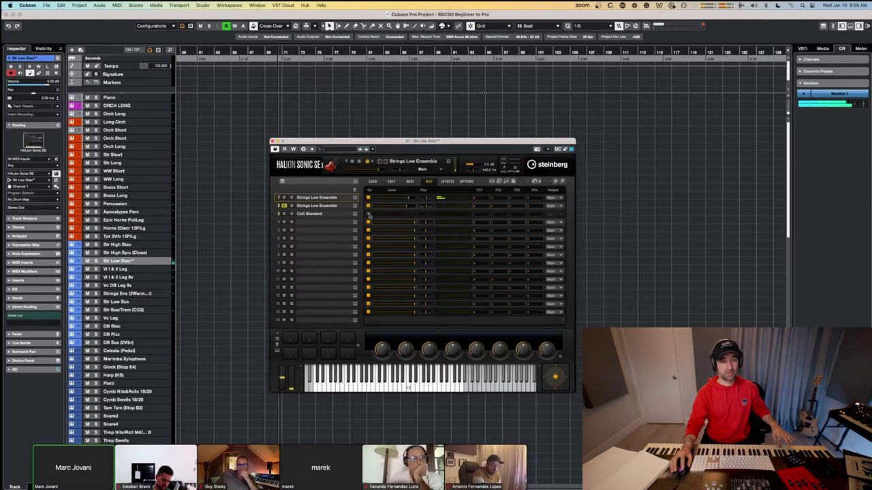
left_click(368, 214)
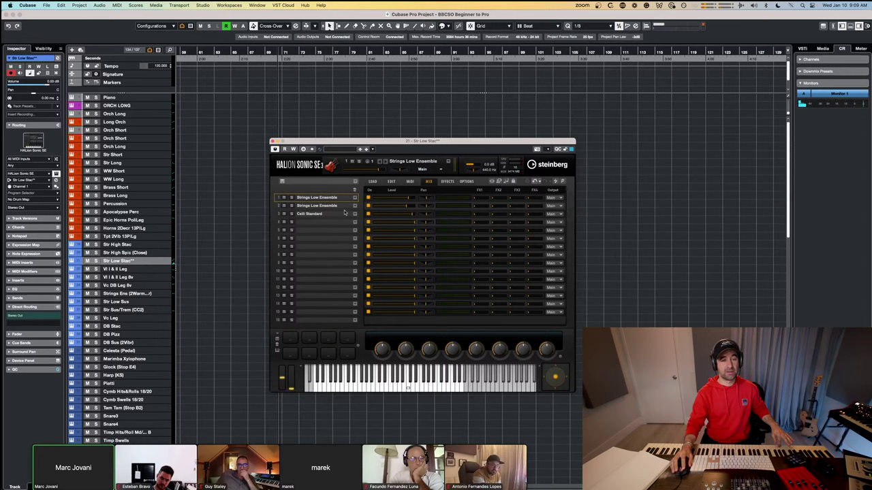
left_click(368, 215)
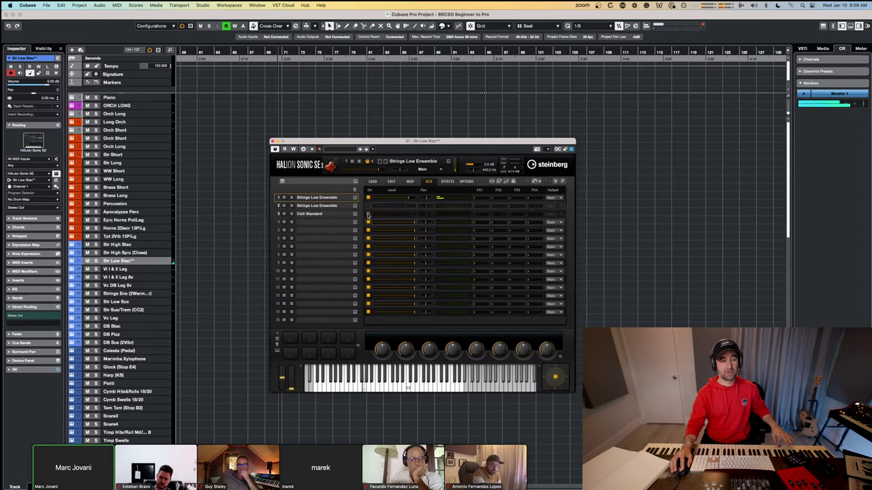
left_click(369, 214)
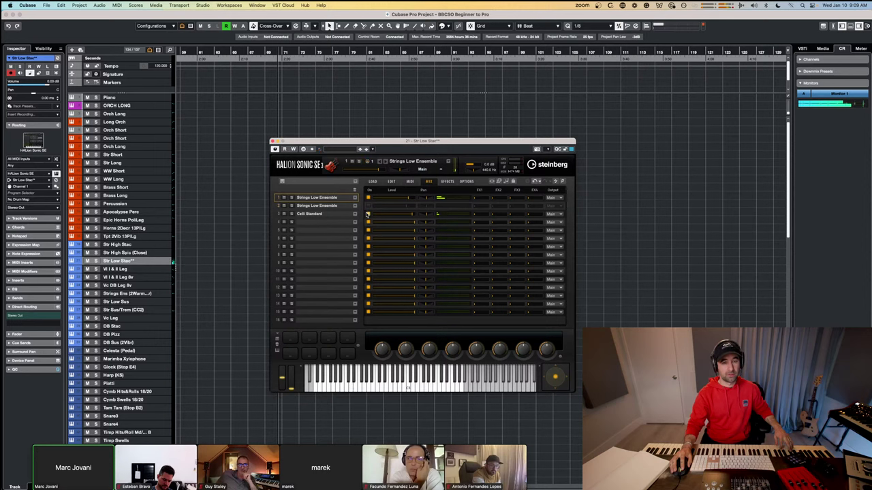
left_click(368, 214)
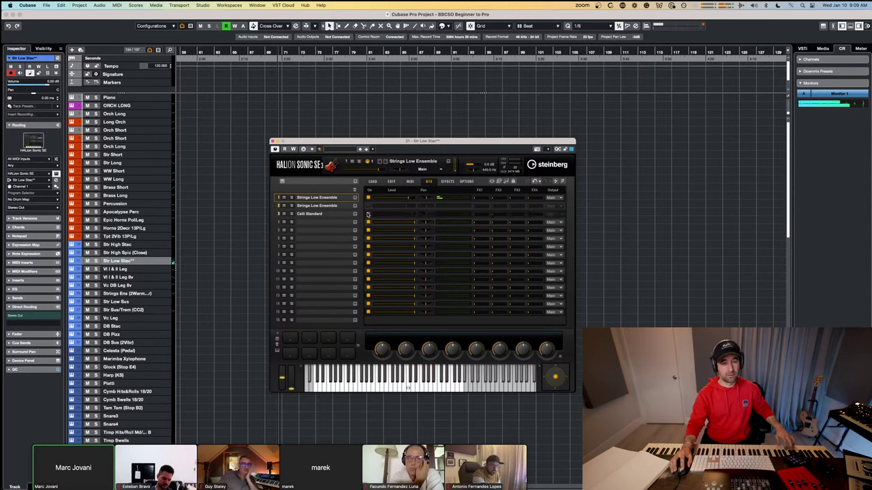
left_click(368, 214)
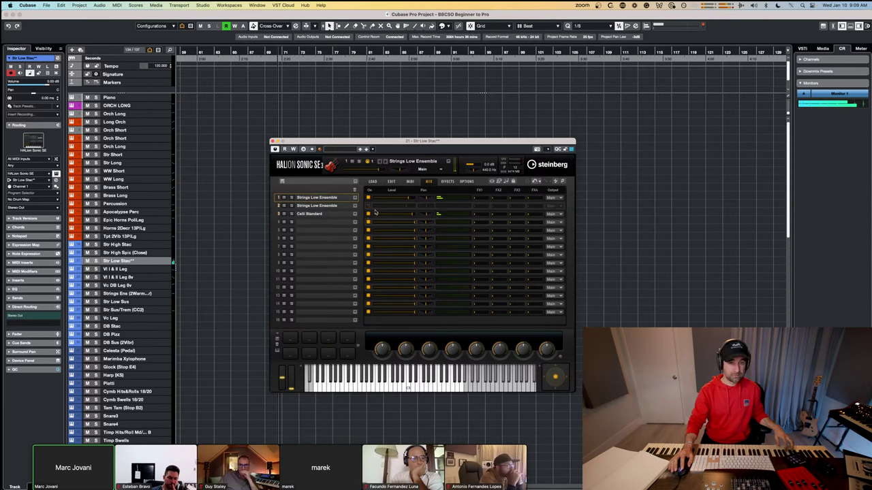
Step: Examine the articulations of the Strings Low Ensemble and Celli Standard layers on the edit page
left_click(409, 181)
left_click(391, 181)
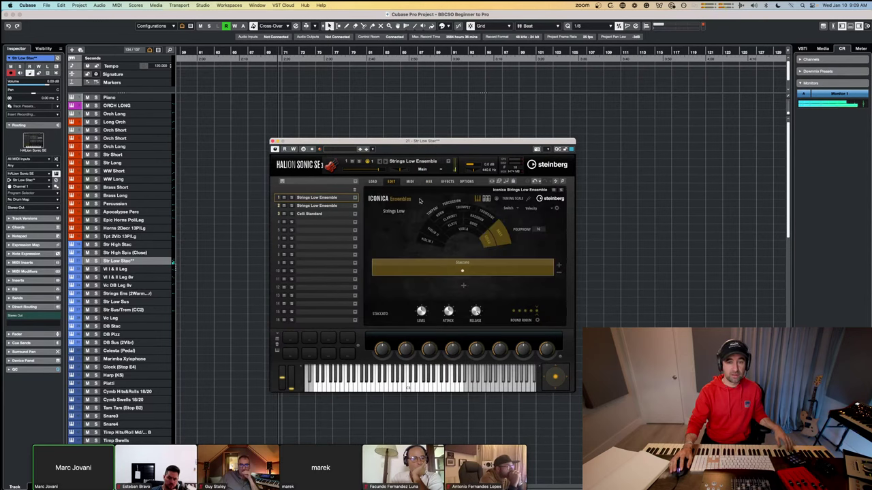
left_click(324, 215)
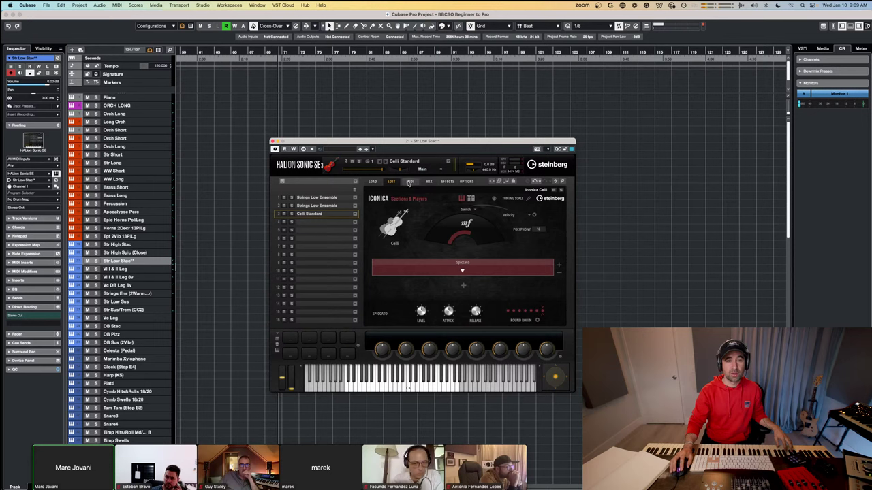
Step: Look through the load, edit, MIDI, mix, effects and options pages with the Celli Standard layer selected
left_click(373, 182)
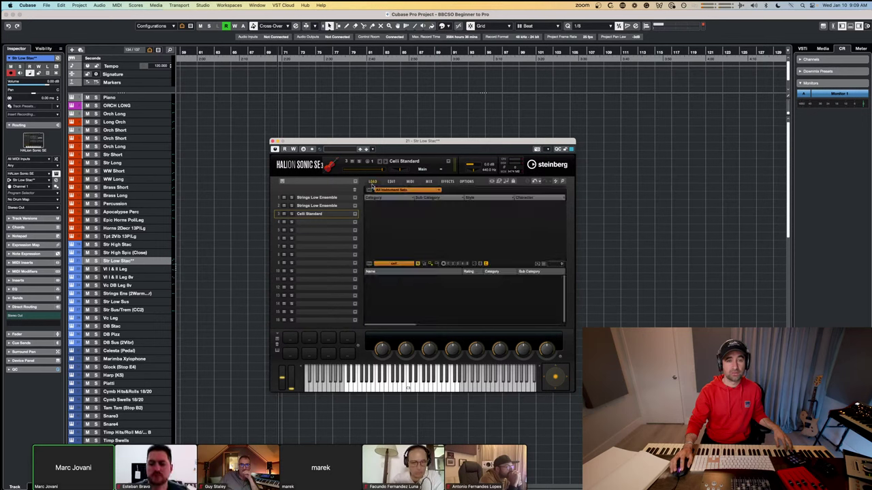
left_click(391, 182)
left_click(410, 182)
left_click(448, 182)
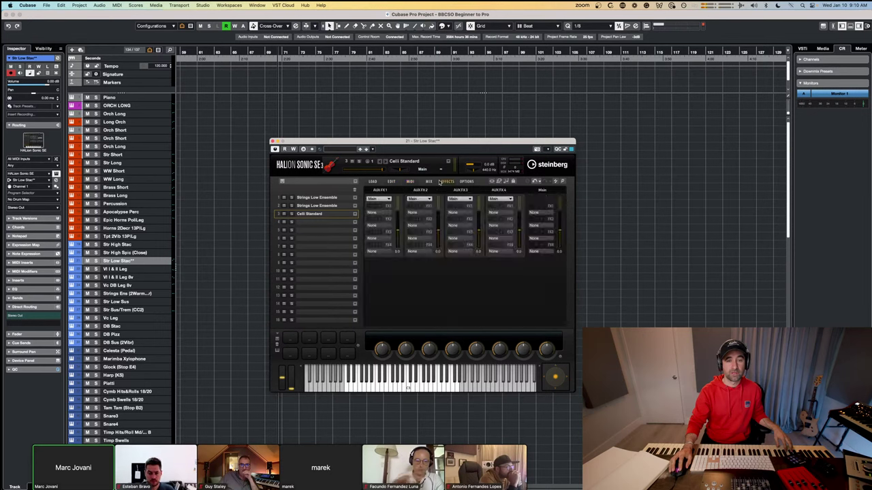
left_click(428, 182)
left_click(466, 182)
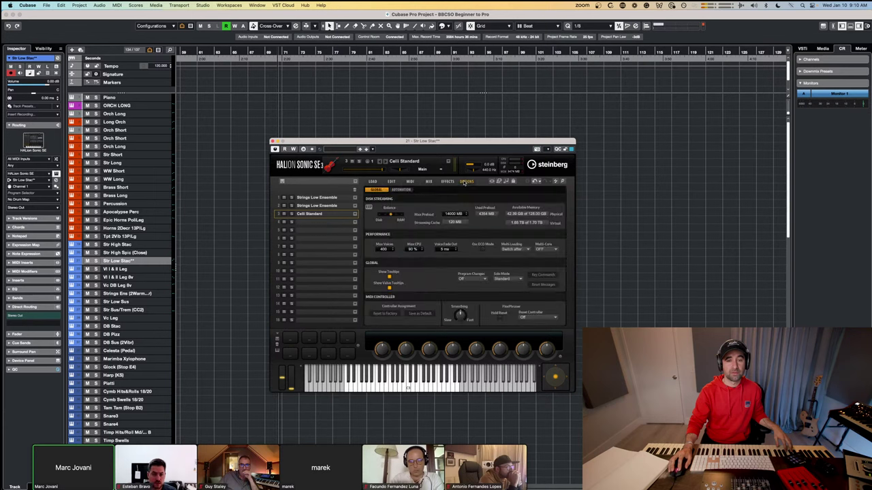
left_click(410, 182)
left_click(391, 182)
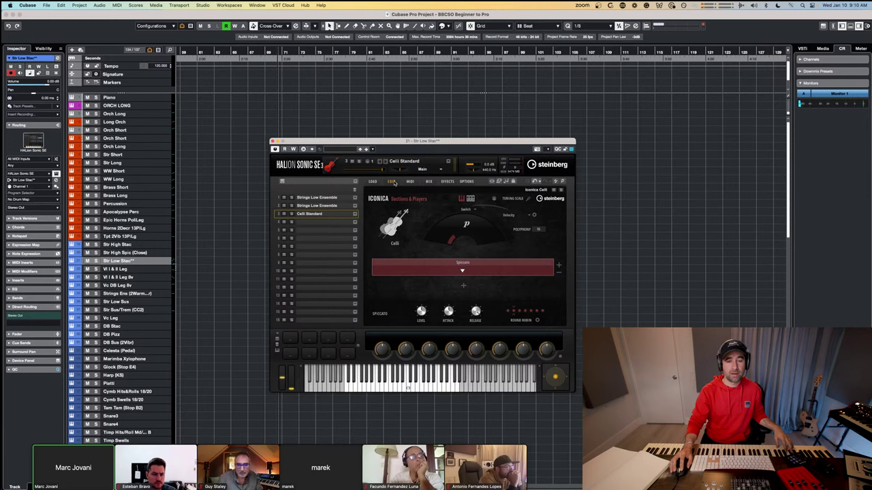
left_click(410, 182)
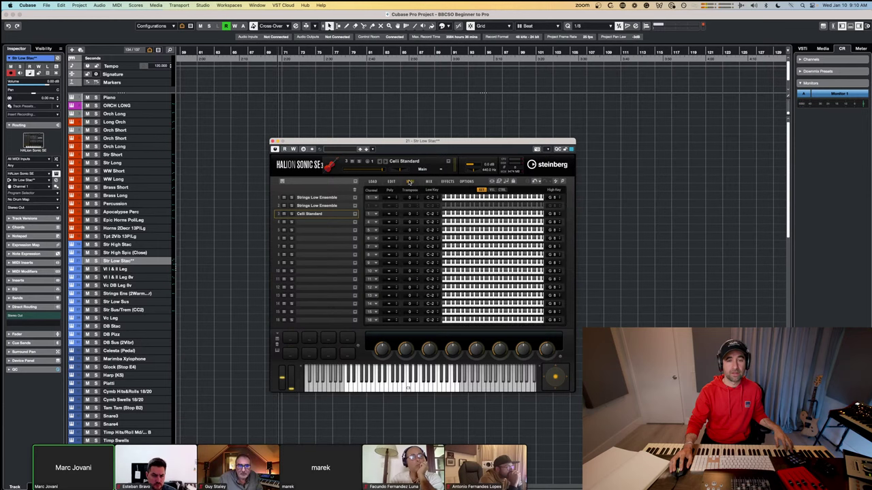
left_click(373, 182)
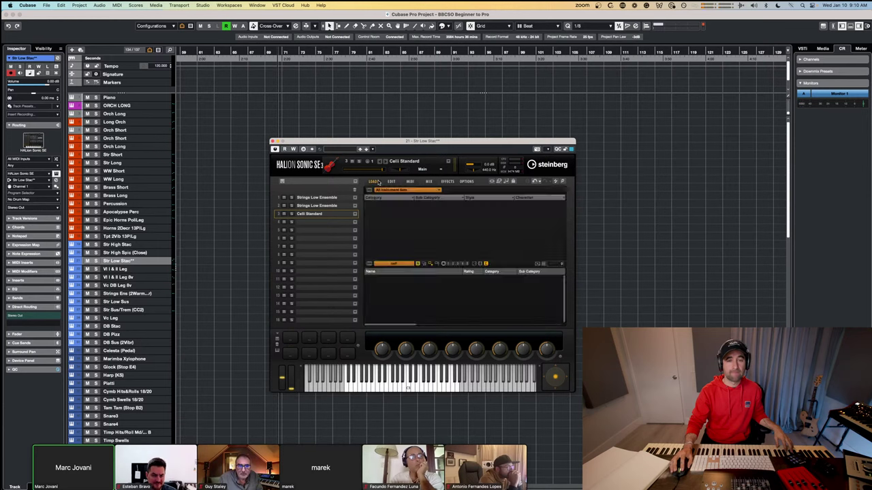
Step: Audition the layered low staccato patch from the mix page, and close the instrument
left_click(428, 182)
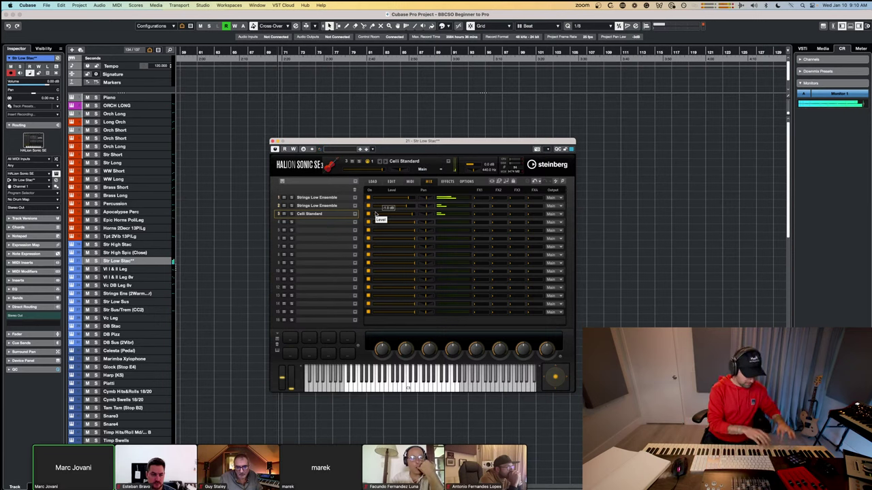
left_click(284, 214)
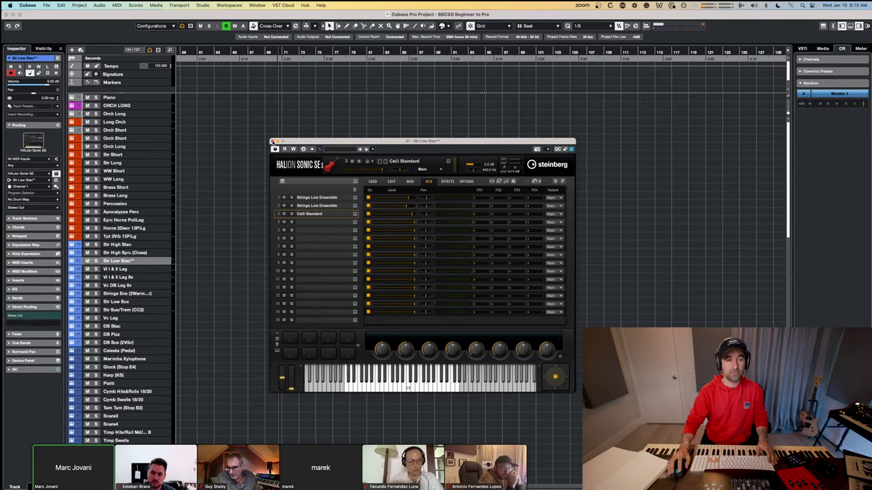
left_click(272, 141)
Step: Check the patch list in Google Slides, return to Cubase, and audition the Str High Stac track
key("super+Tab")
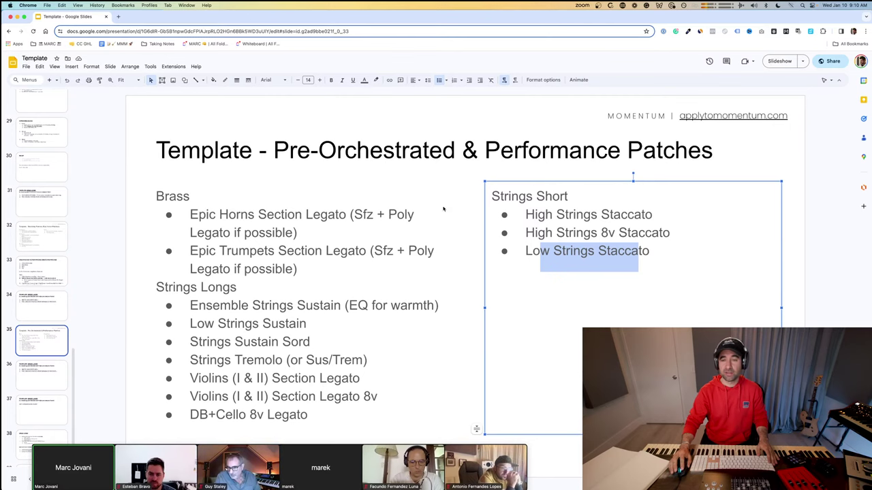
key("super+Tab")
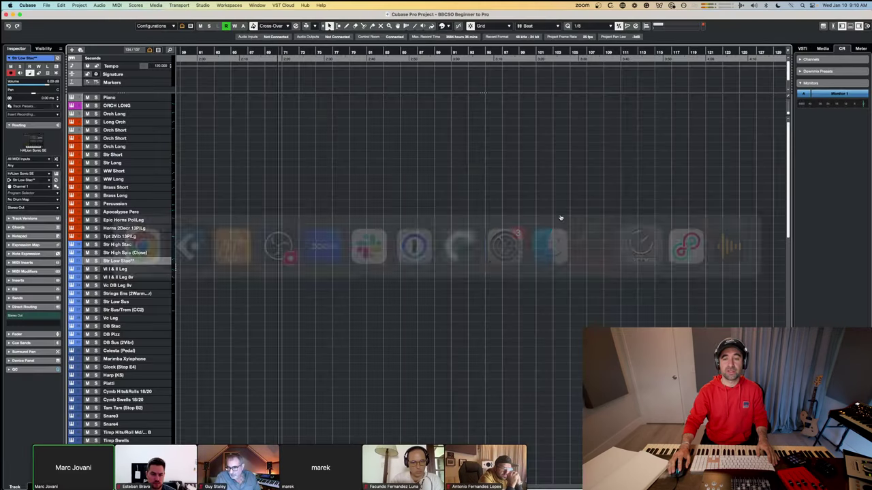
left_click(138, 246)
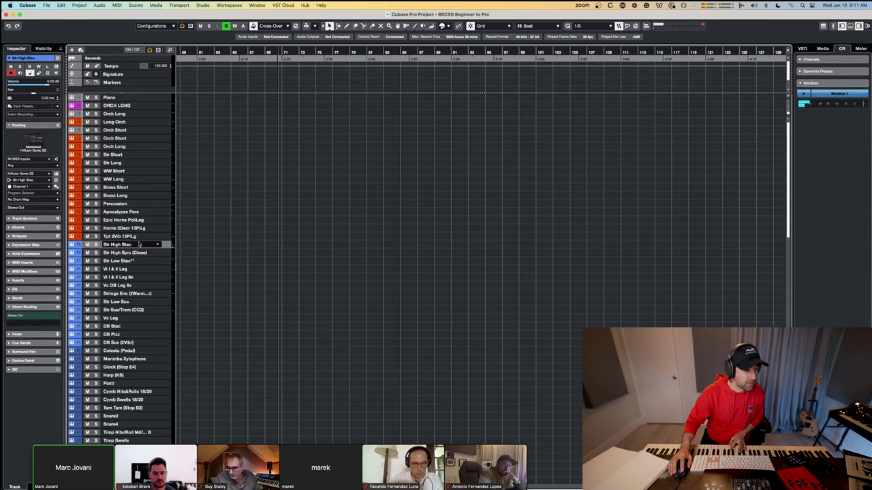
scroll(138, 245, "up", 5)
scroll(138, 245, "down", 5)
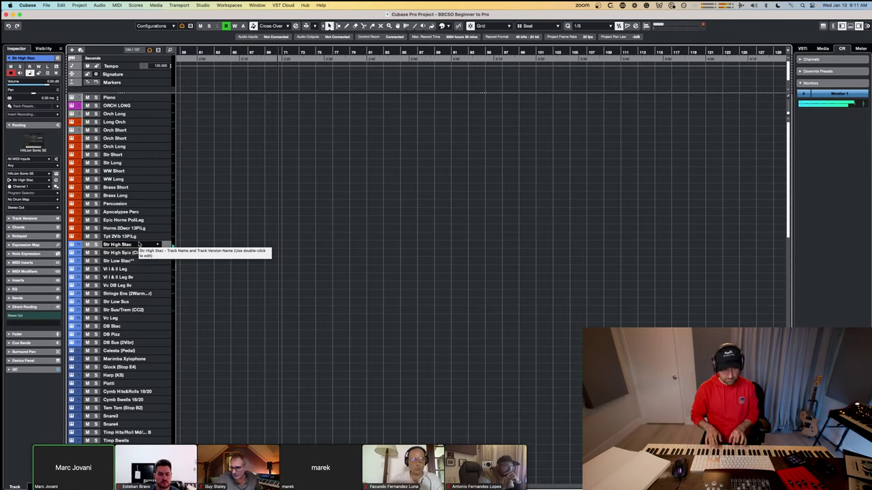
Step: Switch to Google Slides and point out the Pre-Orchestrated & Performance Patches title and the brass, strings longs and strings short lists
key("super+Tab")
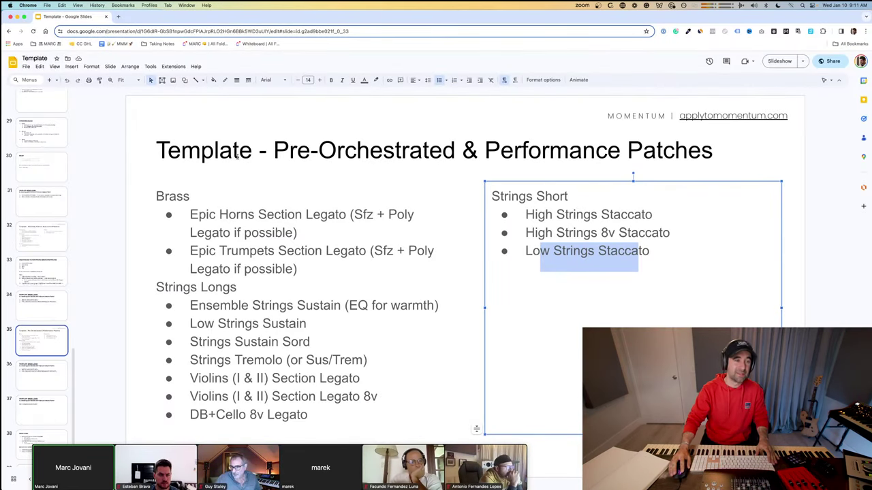
double_click(285, 155)
left_click(522, 155)
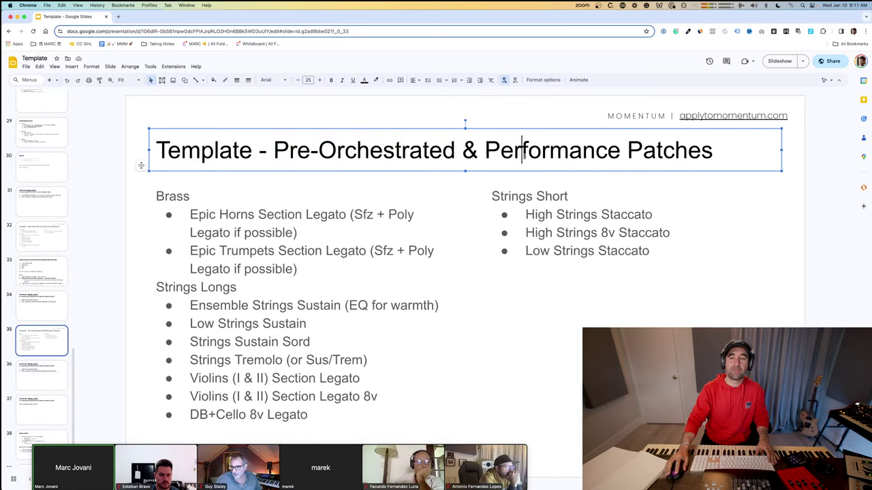
left_click_drag(522, 155, 666, 155)
left_click(258, 215)
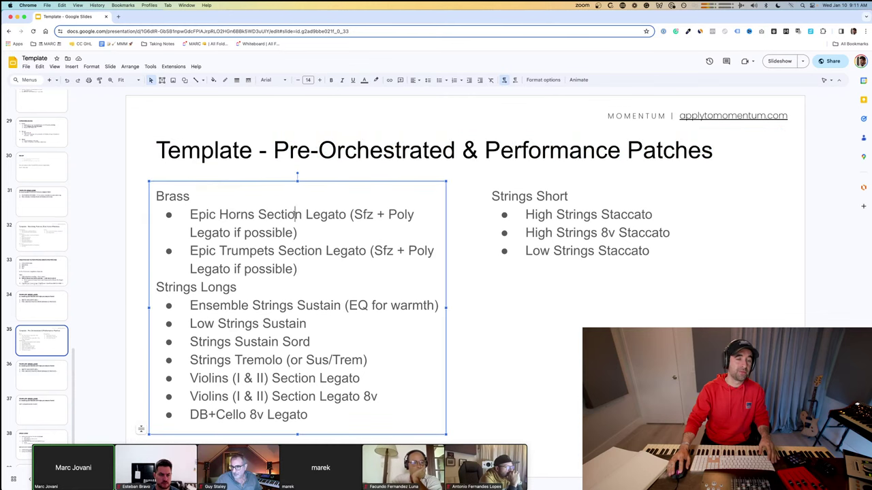
left_click_drag(258, 214, 354, 380)
left_click(572, 236)
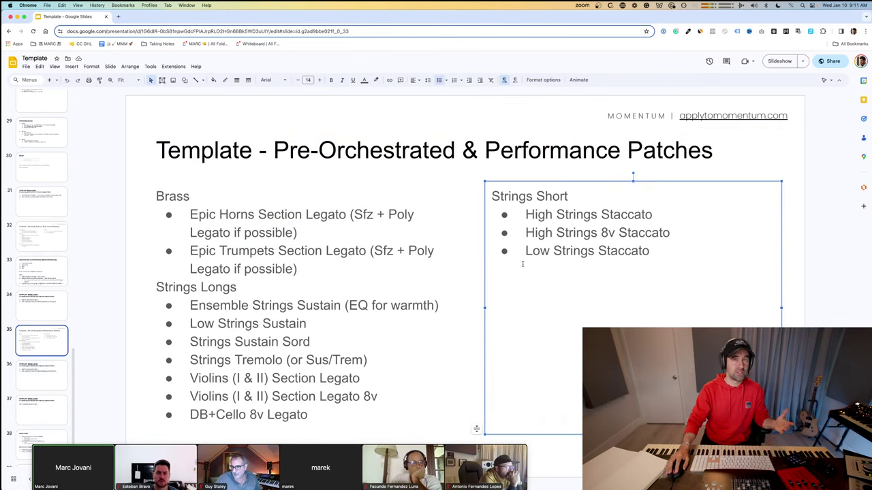
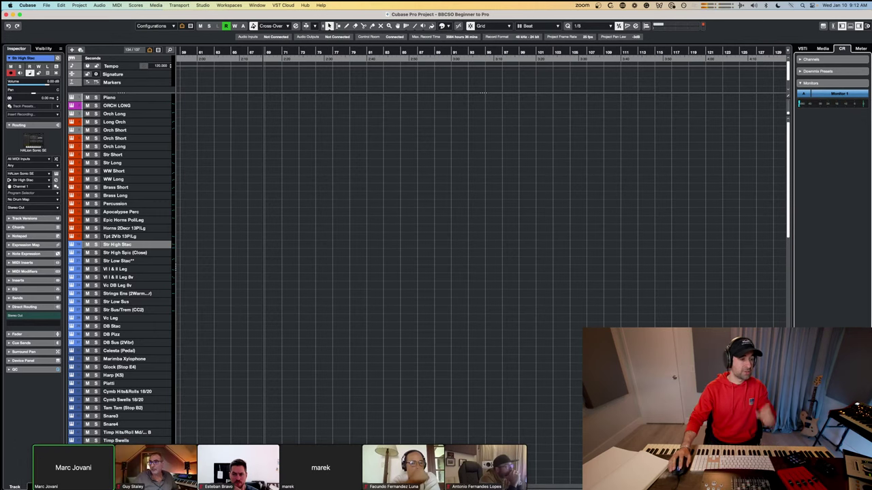
Step: Back in Cubase, audition the Strings Ens (2Warm...r) track
left_click(140, 294)
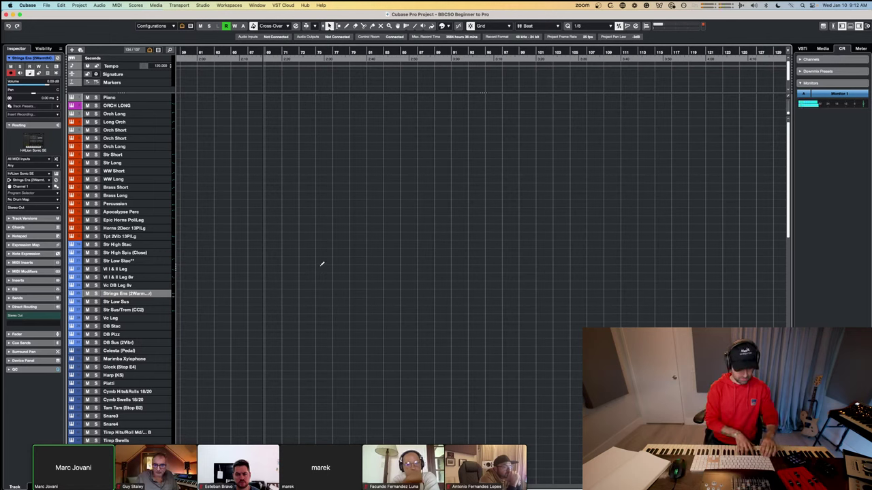
Step: Inspect the channel settings of the Strings Ens (2WarmthCtr) track while playing the patch, and close them
key("e")
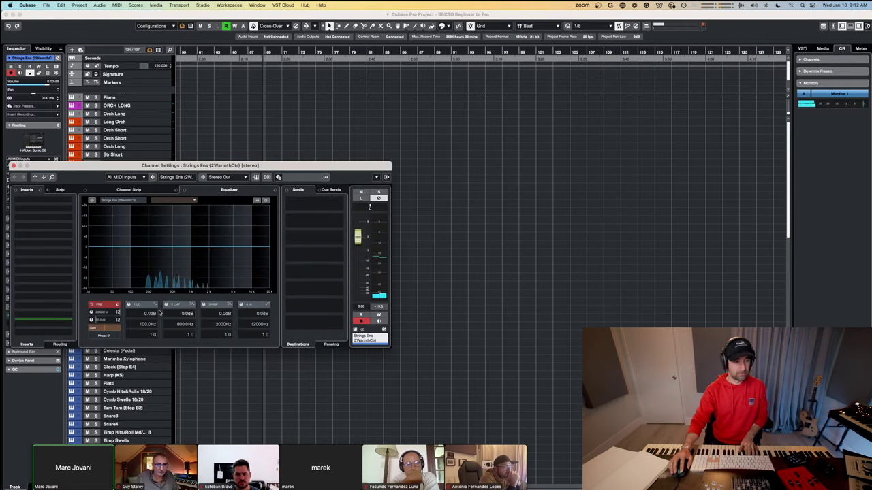
left_click_drag(286, 169, 382, 167)
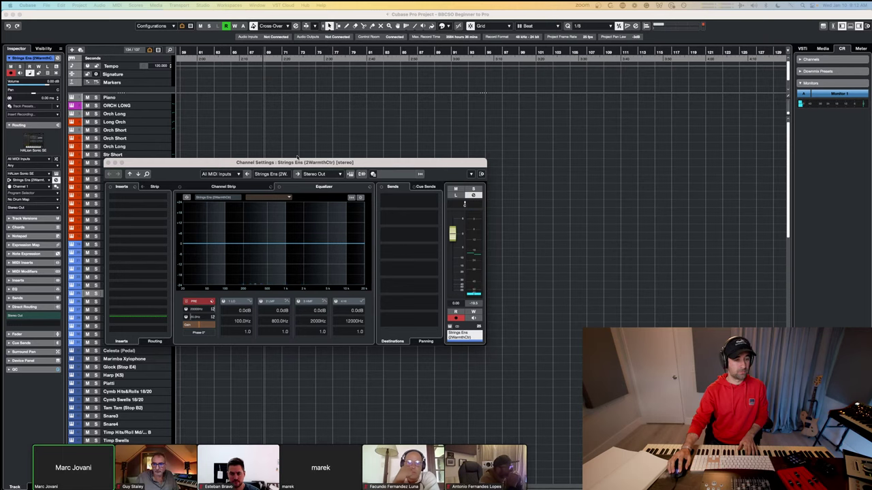
left_click(213, 150)
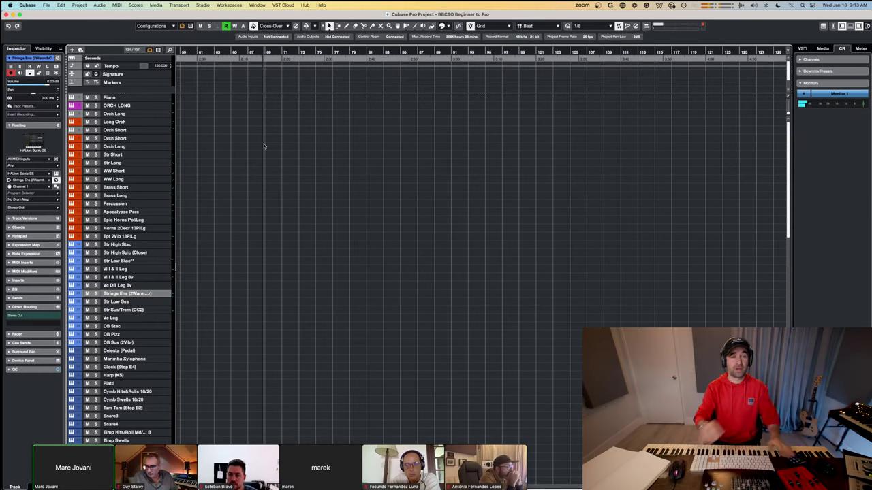
Step: Record a chord progression on the Strings Ens (2Warm...r) track from bar 68 and copy the part to the Str Low Sus track
scroll(255, 53, "up", 3)
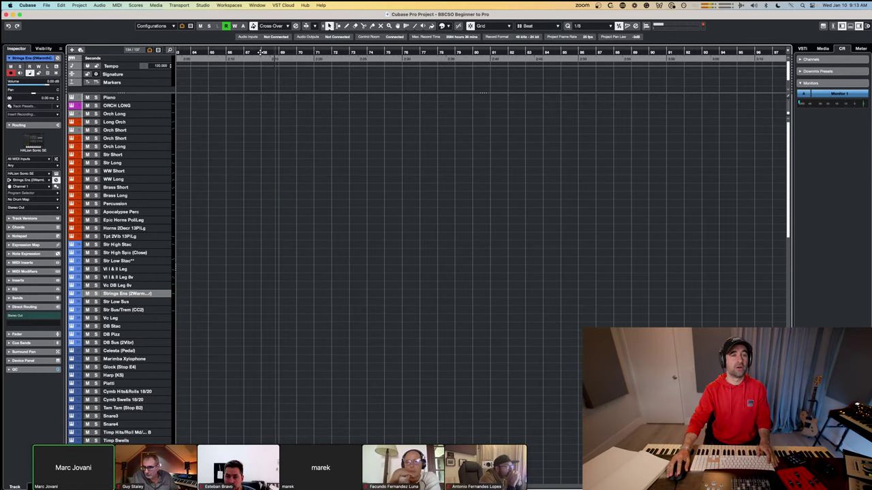
scroll(251, 53, "up", 3)
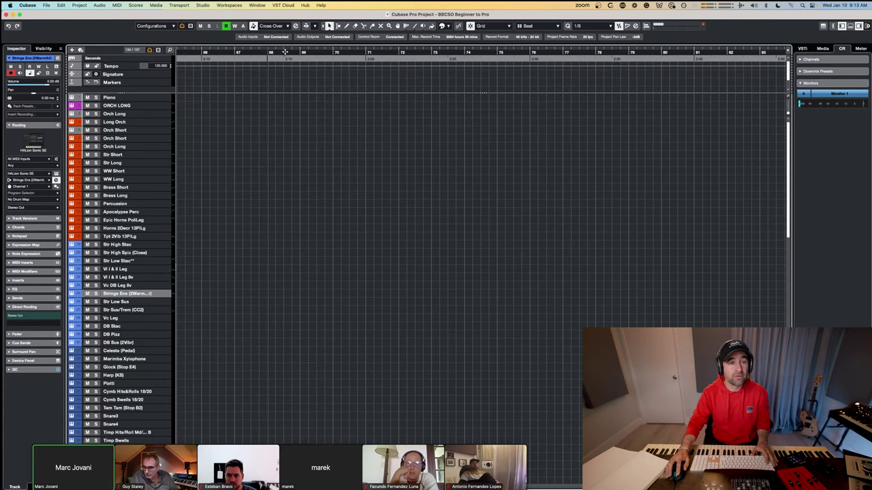
left_click(286, 51)
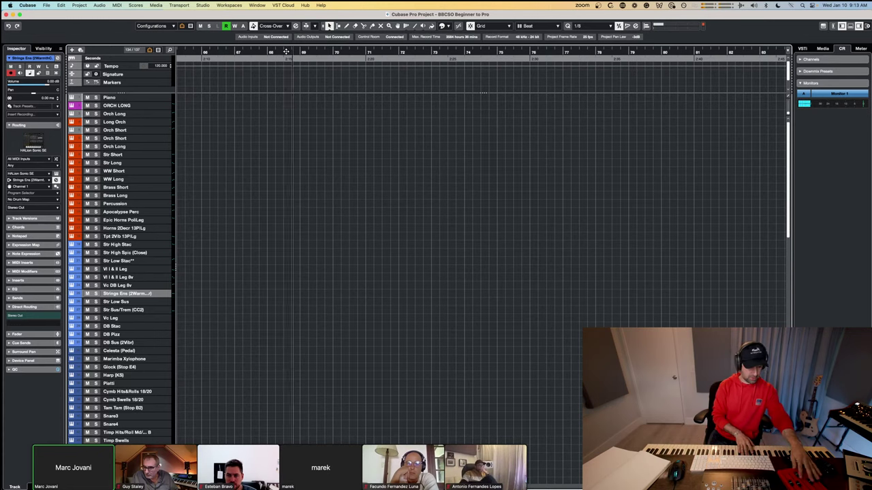
left_click(286, 51)
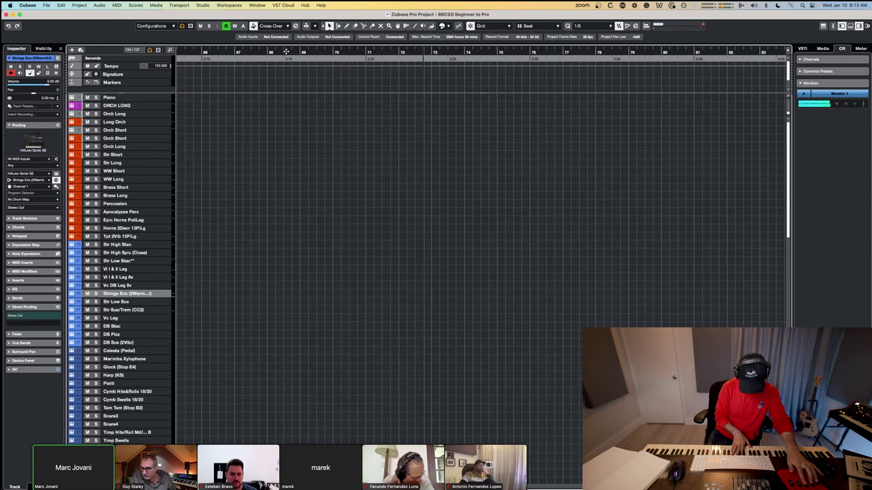
key("space")
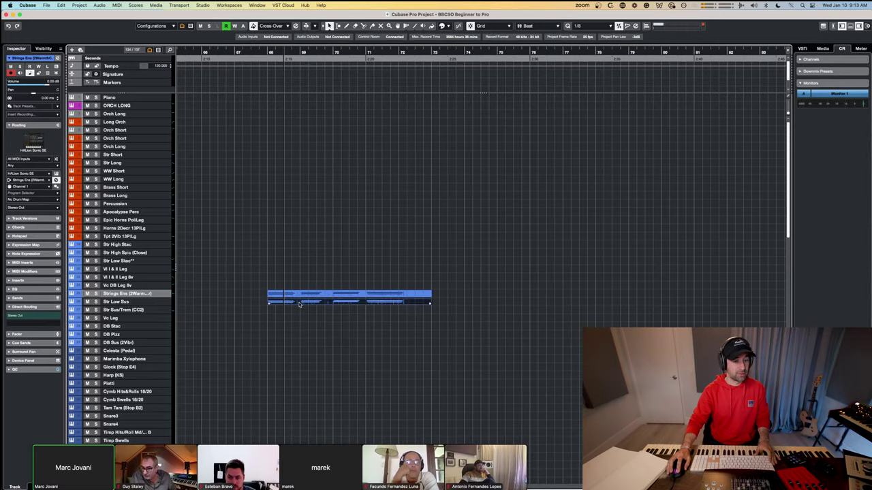
Step: Open the copied part on the Str Low Sus track in the Key Editor and delete all its notes, keeping the controller curves
double_click(298, 302)
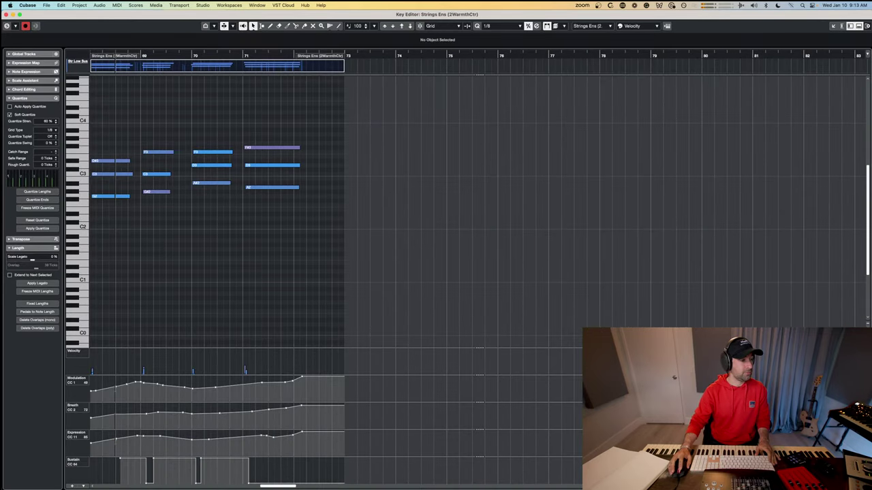
scroll(337, 127, "left", 3)
left_click_drag(465, 111, 242, 210)
key("Delete")
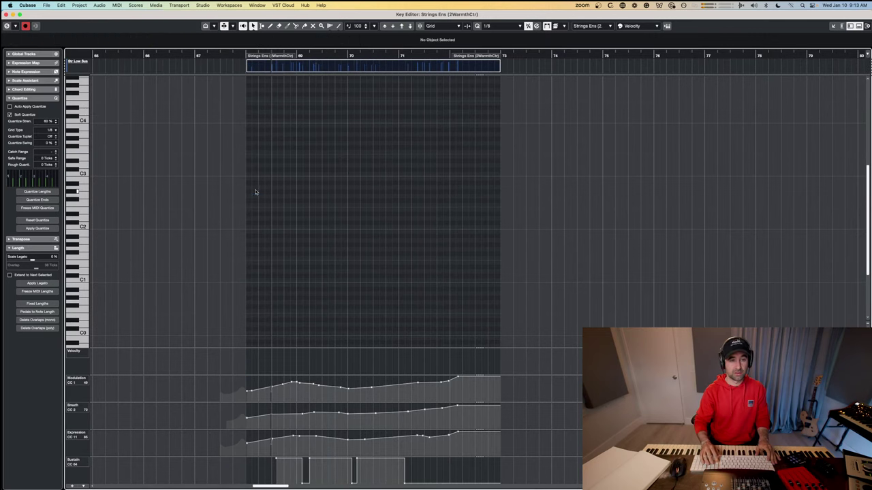
Step: Try to record low string notes over the emptied Str Low Sus part, starting between bars 67 and 68
left_click(240, 54)
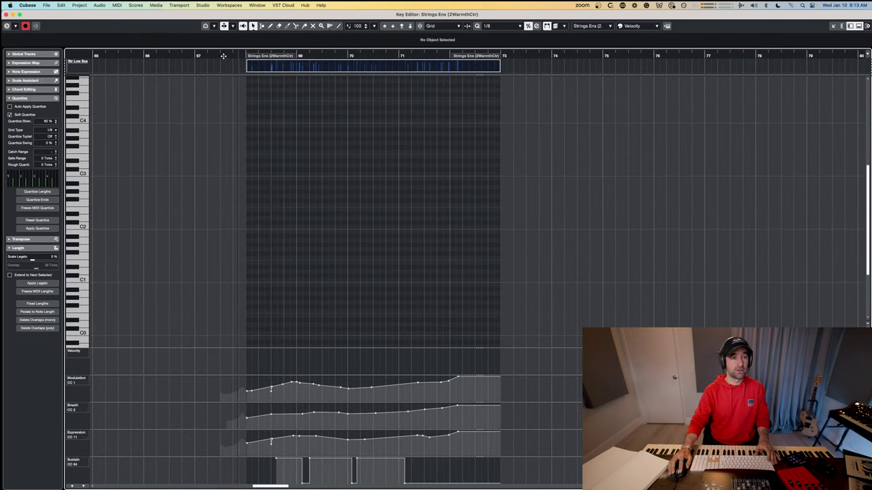
left_click(218, 55)
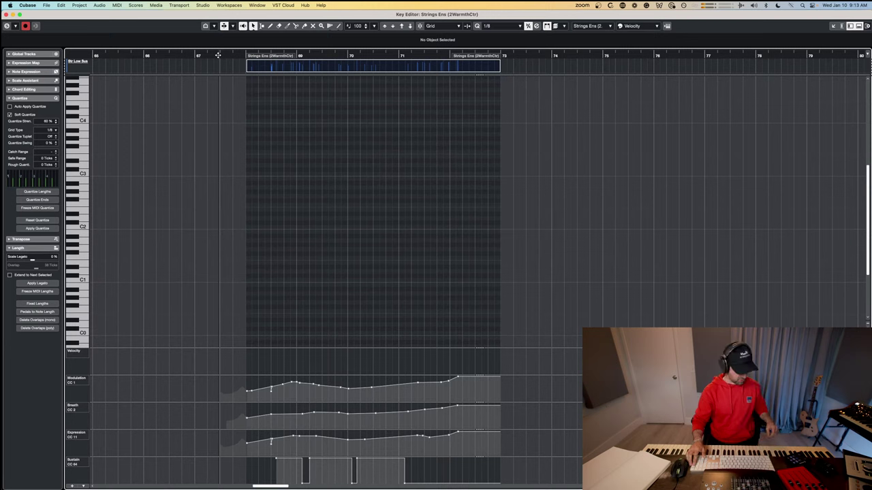
key("KP_Multiply")
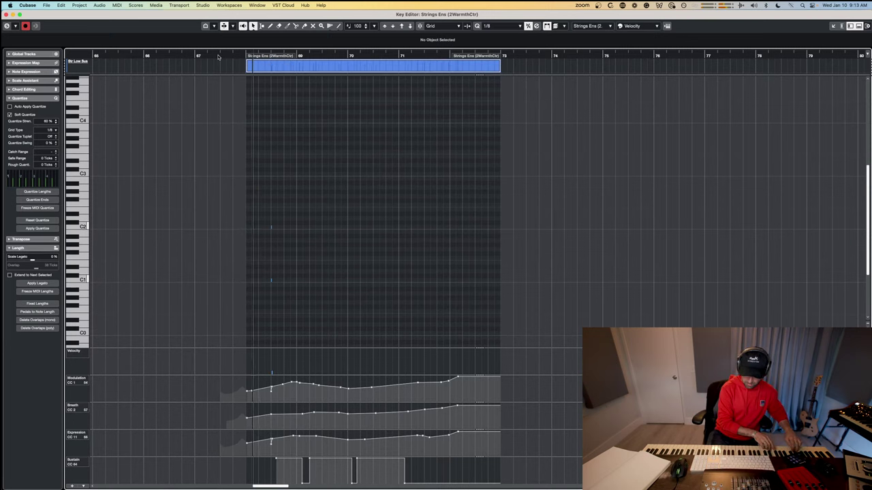
key("space")
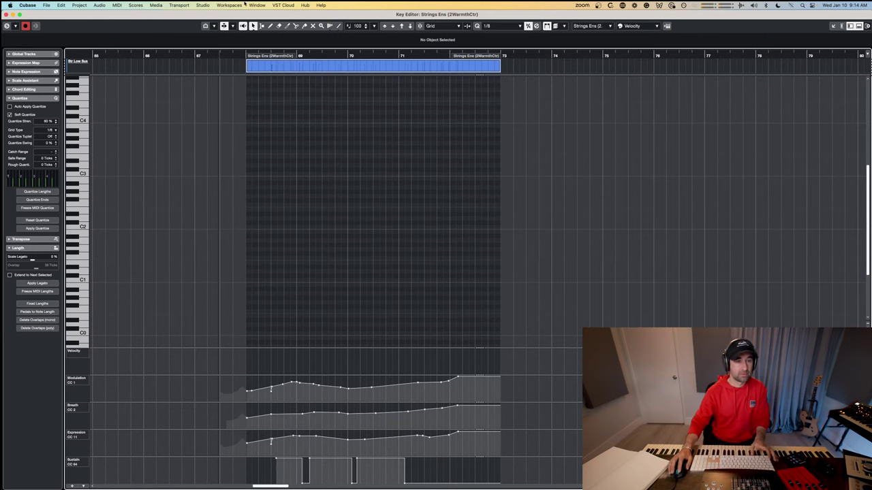
Step: Extend the start of the Str Low Sus part back to bar 67 and remove the stray Modulation and Expression points in bar 68
left_click_drag(239, 73, 196, 72)
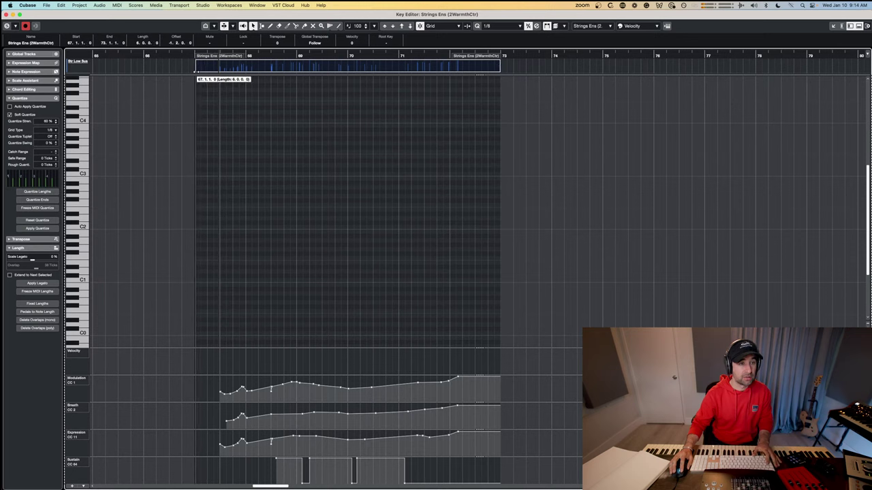
left_click(279, 396)
left_click(265, 393)
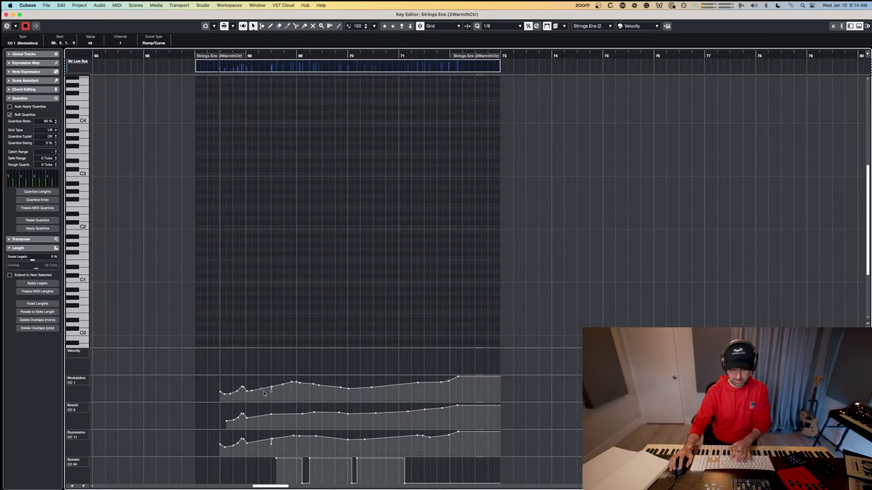
left_click(272, 440)
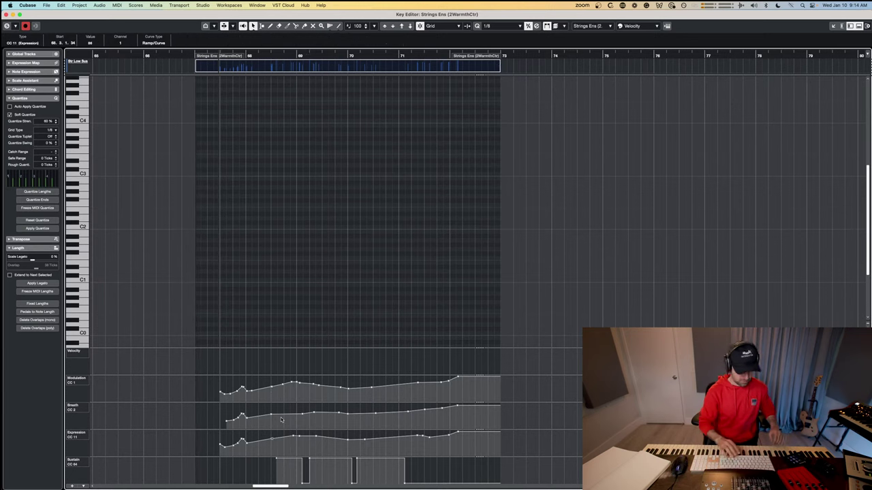
Step: Play back the Str Low Sus controller curves while playing low string notes live, and close the Key Editor
key("space")
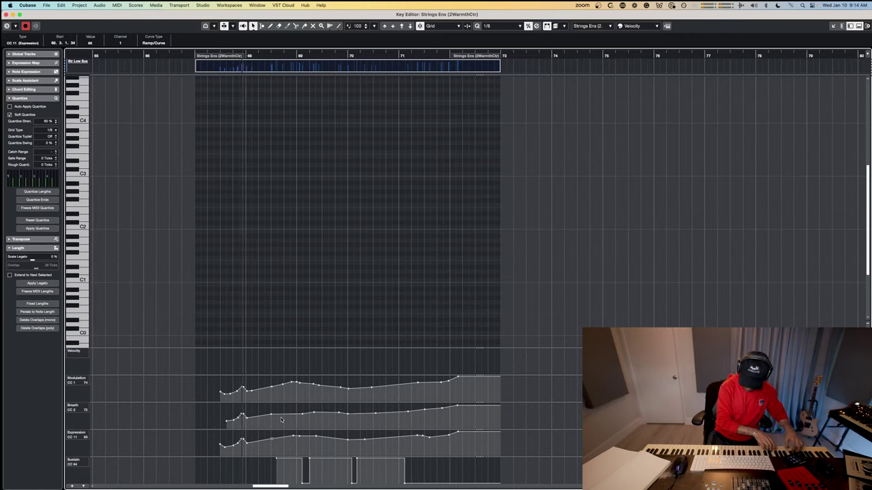
key("space")
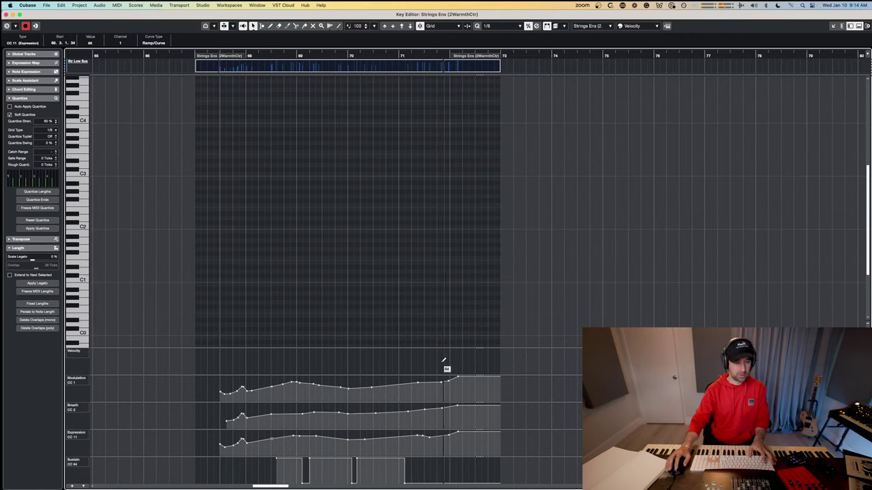
left_click(357, 254)
key("Escape")
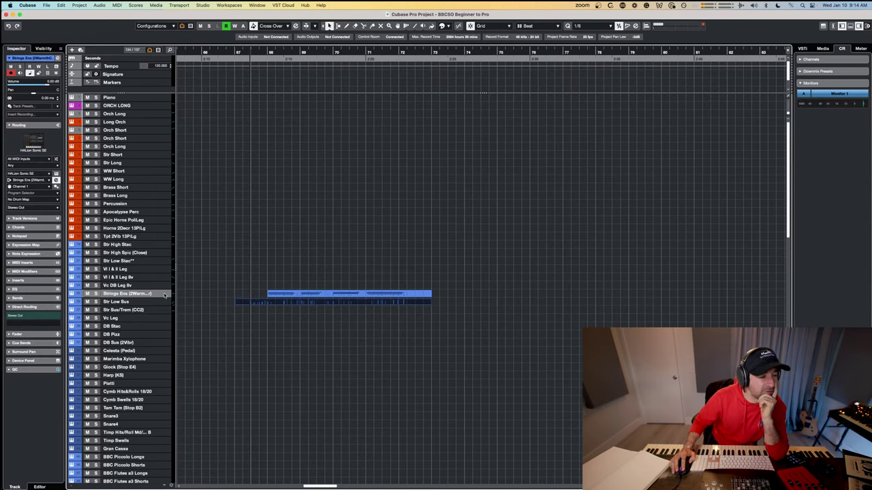
Step: Open the Strings Ens track's HALion Sonic SE instrument and check the Strings Full Ensemble patch's MIDI and mix pages
left_click(166, 293)
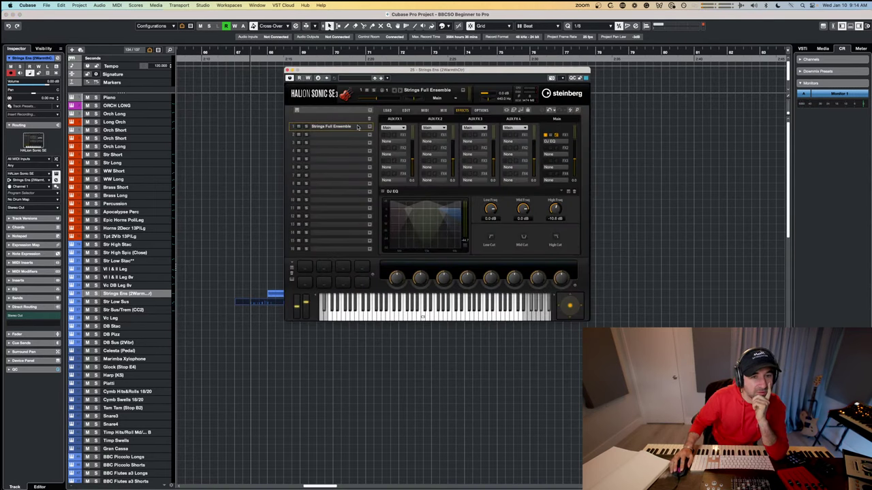
left_click(387, 111)
left_click(425, 110)
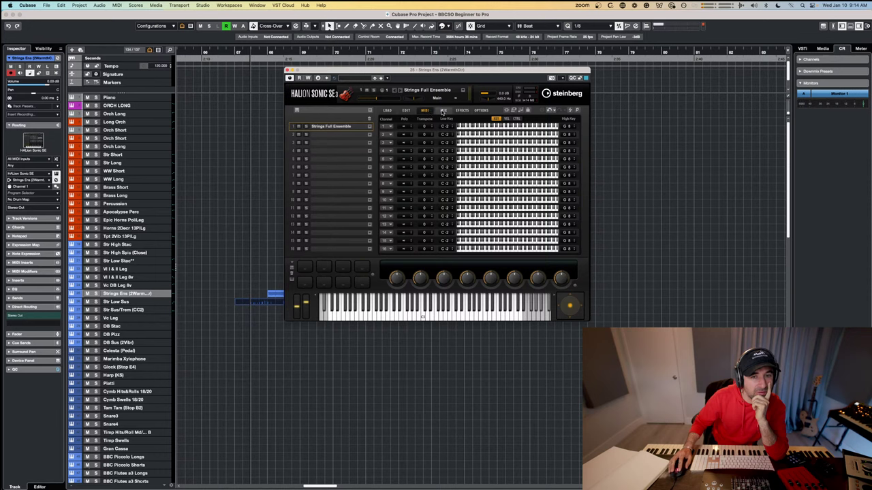
left_click(443, 111)
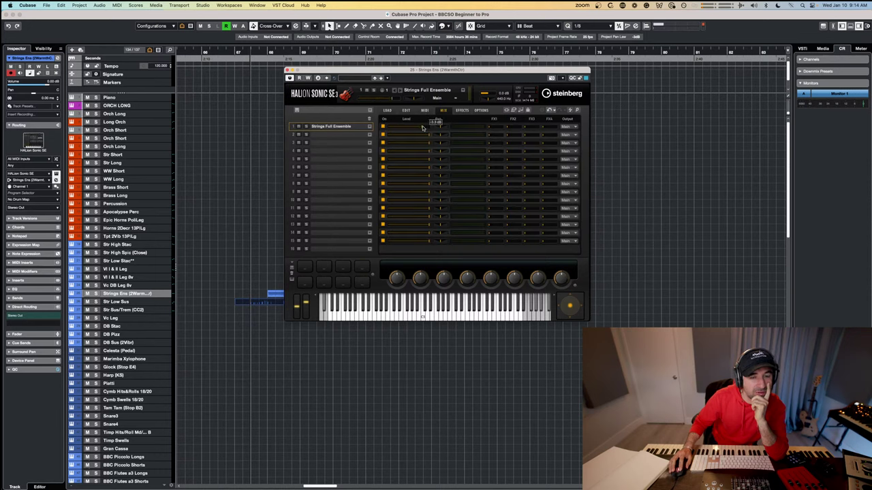
Step: Check the edit and mix pages of the Strings Low Ensemble patch on the Str Low Sus track
key("Down")
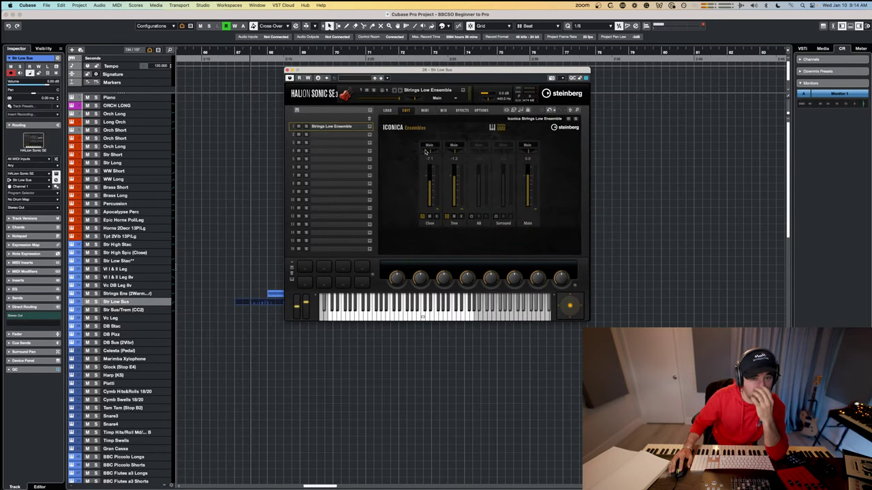
left_click(493, 128)
left_click(501, 128)
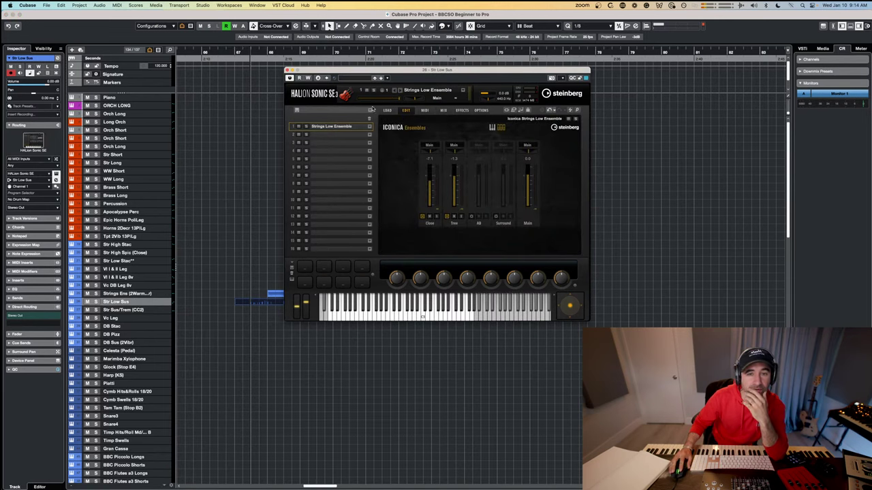
left_click(443, 110)
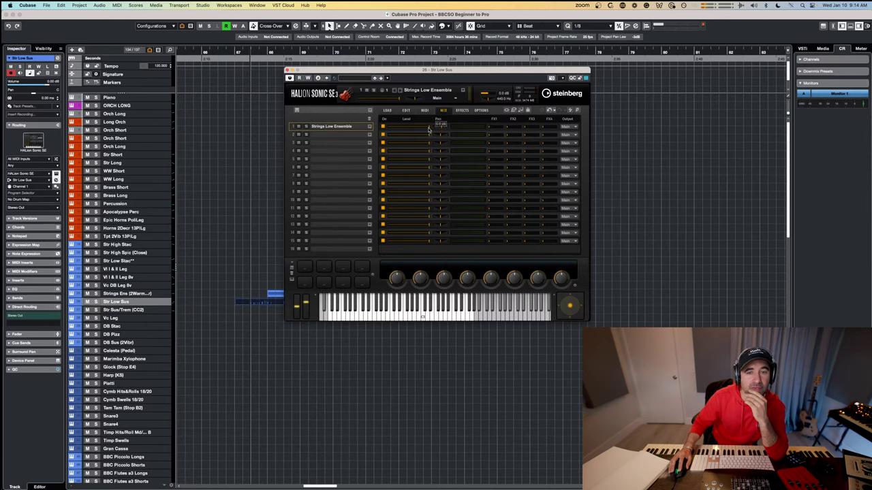
Step: Reselect the Strings Ens (2Warm...r) track and close the open HALion Sonic SE instrument windows
left_click(131, 294)
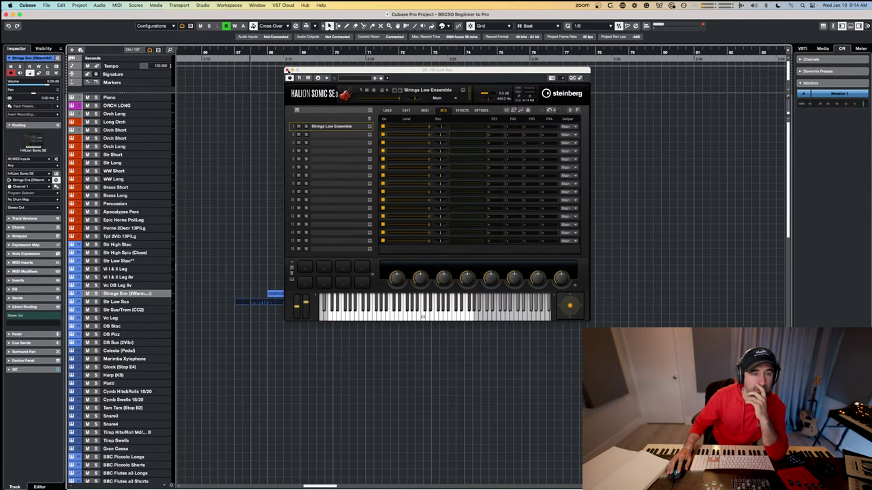
left_click(287, 69)
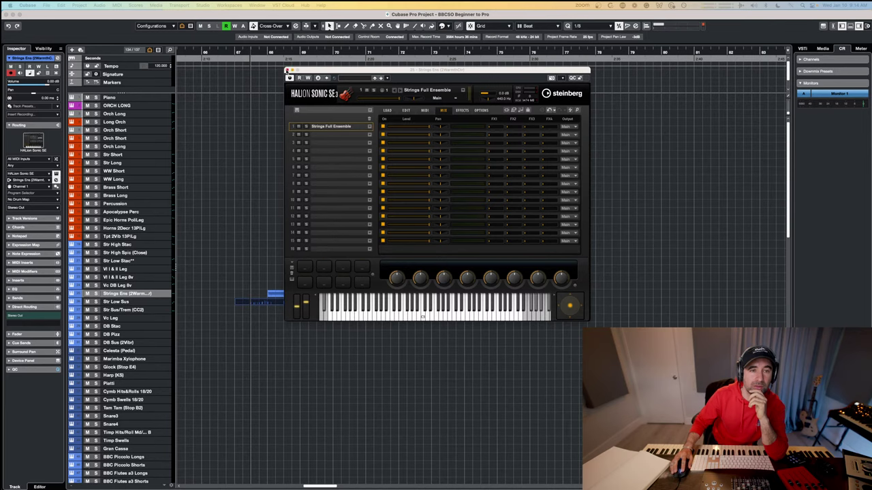
left_click(287, 71)
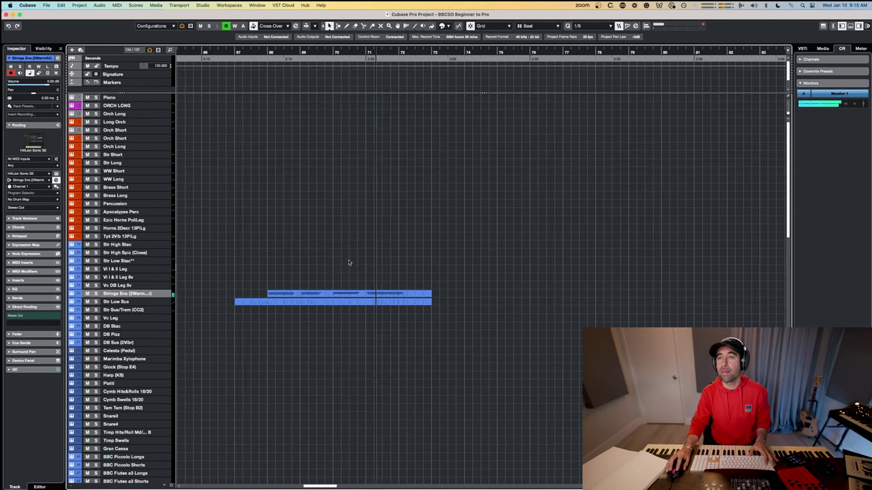
Step: Audition the Strings Ens part together with the controller-only Str Low Sus part from between bars 67 and 68
key("space")
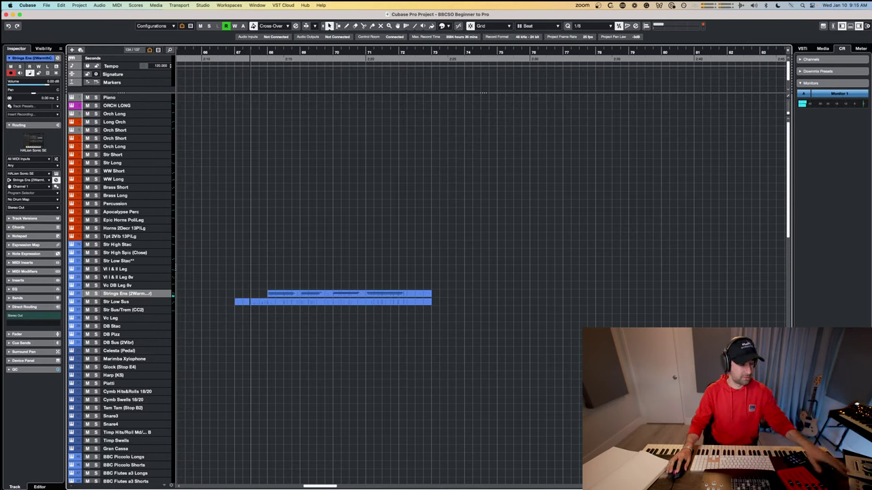
key("space")
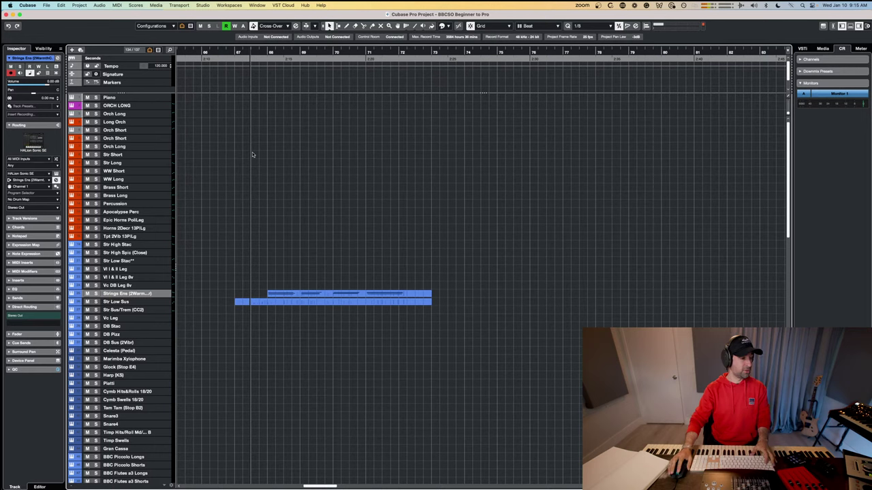
Step: Replace the Str Low Sus part with a fresh copy of the Strings Ens chord part, starting at bar 67
left_click(307, 302)
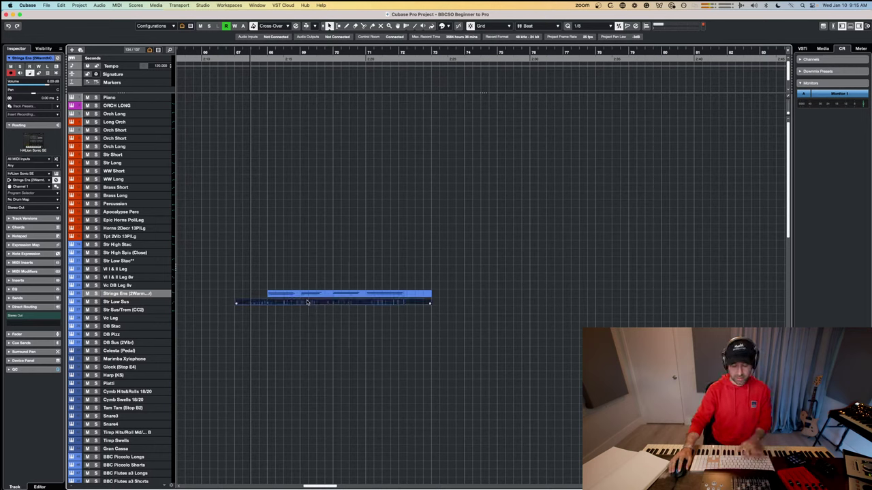
key("Delete")
left_click(307, 298)
left_click_drag(308, 298, 234, 308)
Step: Delete all notes from the new Str Low Sus part in the Key Editor and play along over its retained controller curves
double_click(266, 303)
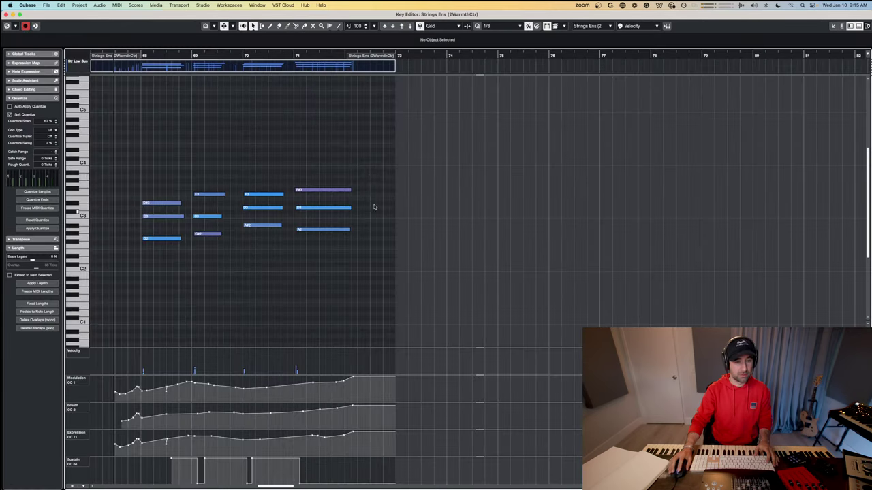
left_click_drag(374, 160, 170, 267)
key("Delete")
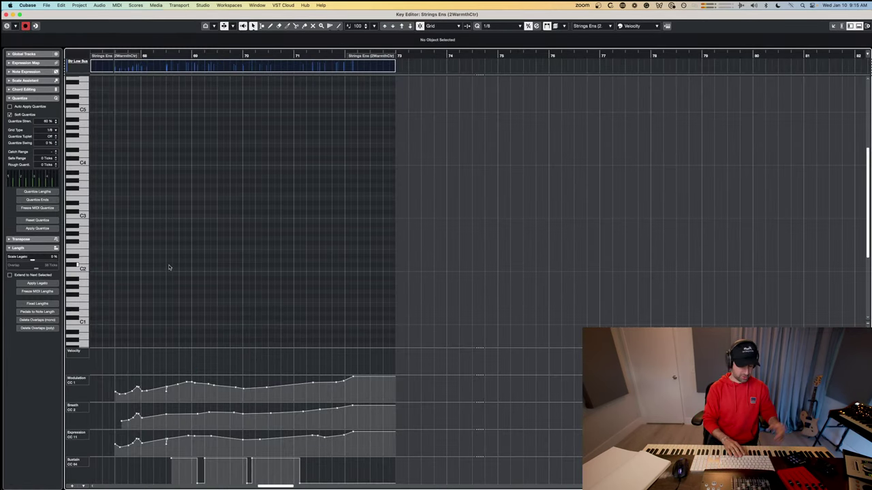
key("space")
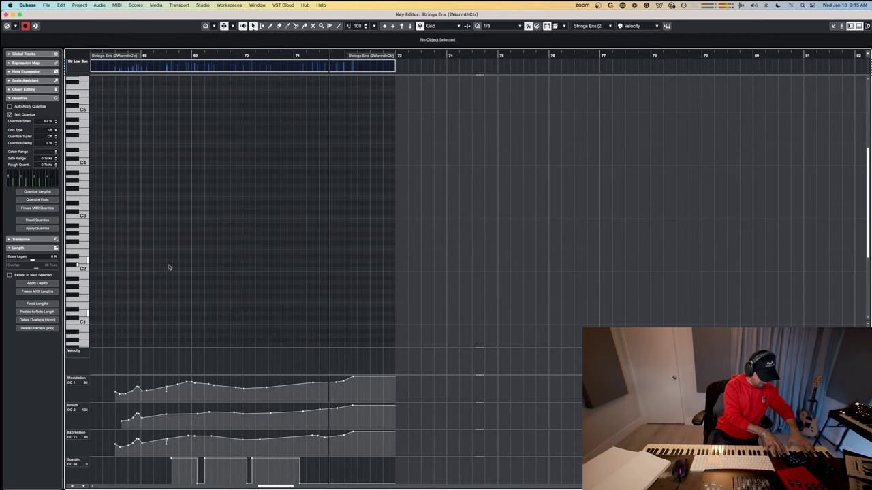
Step: Record an octave-doubled low string line onto Str Low Sus from bar 68 to bar 72 and close the Key Editor
key("space")
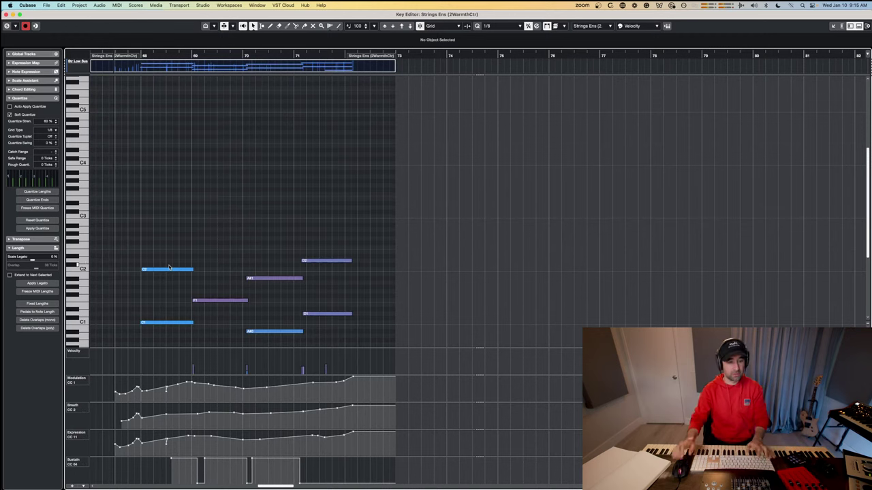
scroll(301, 247, "down", 4)
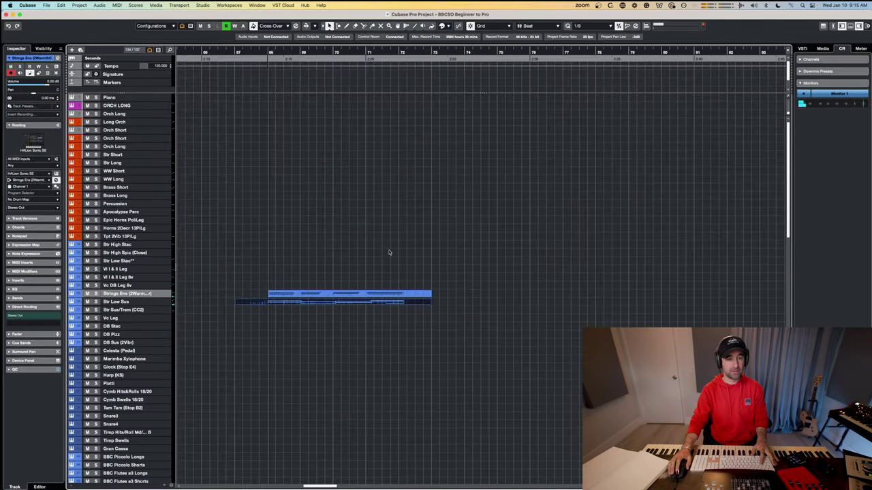
key("Escape")
Step: Extend the starts of the last D1 and D2 notes in the Str Low Sus part slightly earlier, toward bar 71
double_click(352, 302)
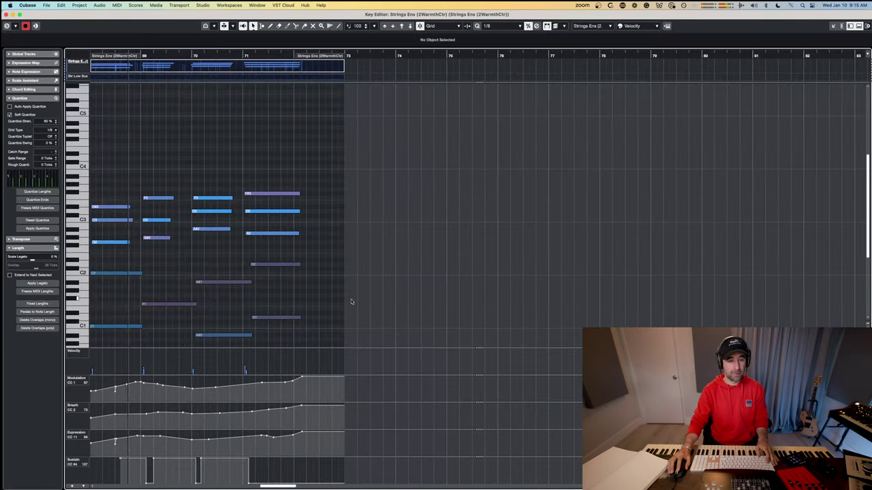
scroll(307, 283, "left", 5)
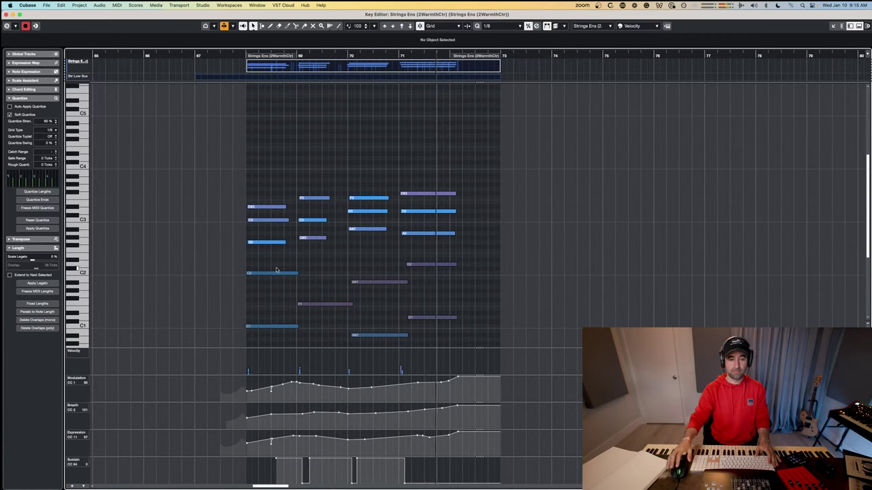
scroll(409, 280, "down", 3)
left_click_drag(451, 299, 406, 219)
left_click_drag(408, 278, 404, 278)
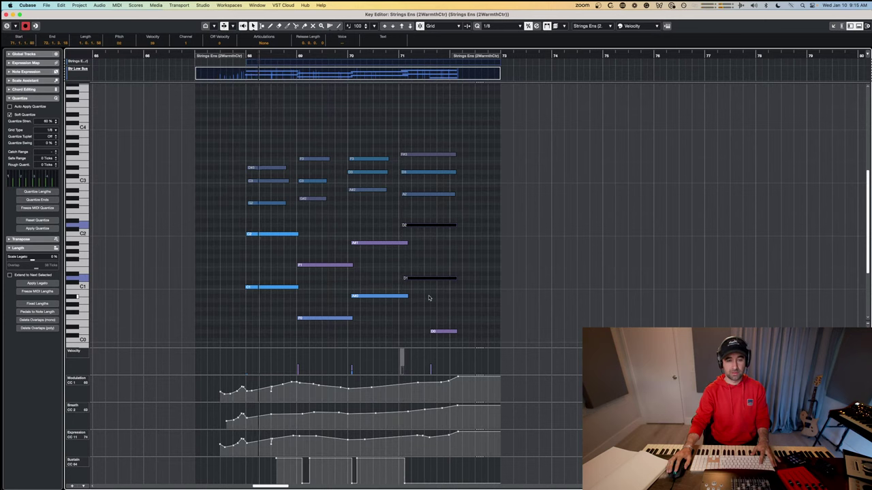
Step: Clean up the stray modulation and expression points around 68.3.1 in the Strings Ens part and close the Key Editor
left_click(278, 395)
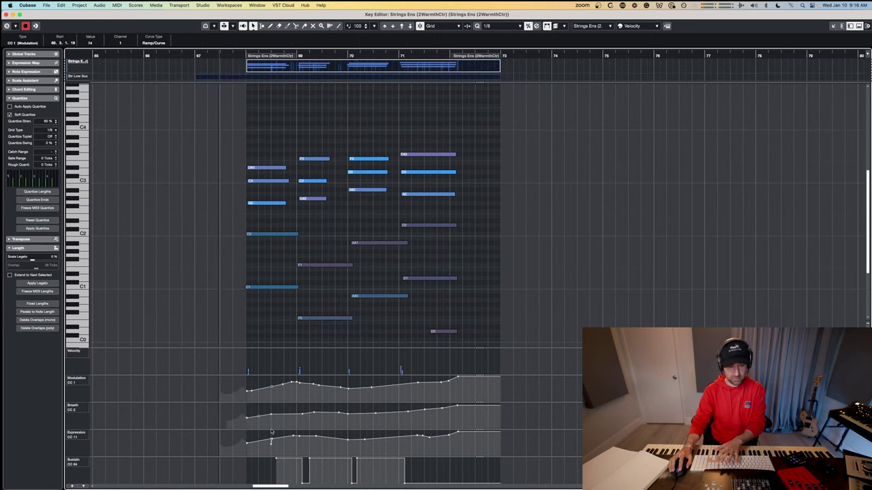
key("space")
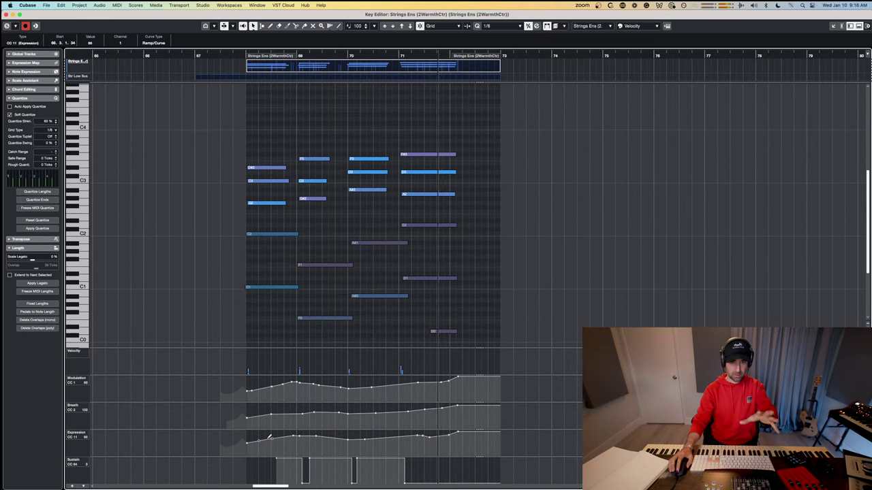
key("Return")
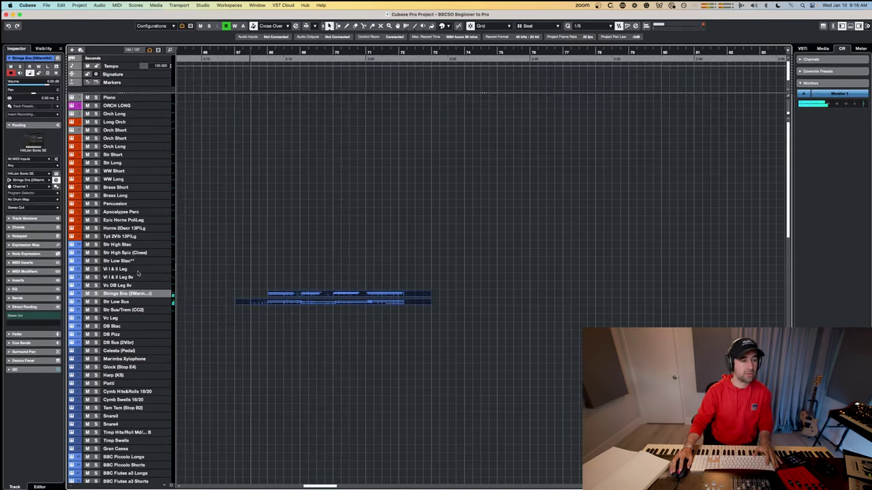
Step: Record a part on the ORCH LONG track over the strings, from about bar 70 to bar 73
left_click(138, 107)
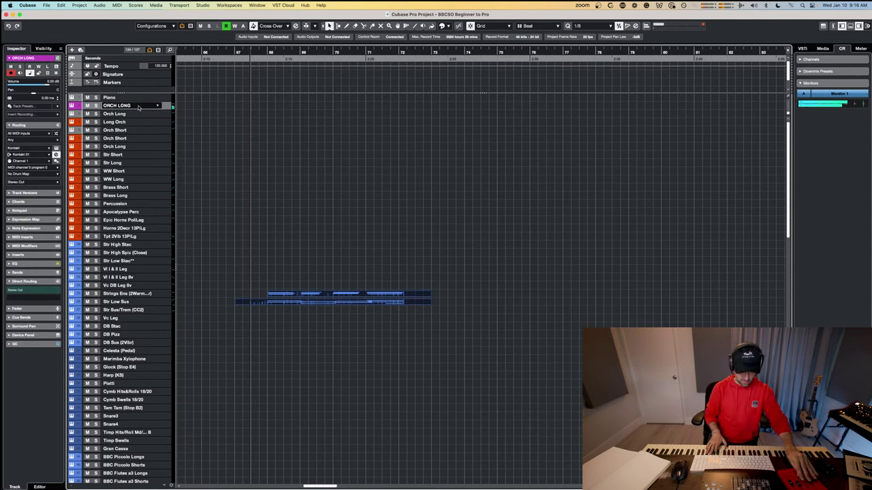
left_click(354, 53)
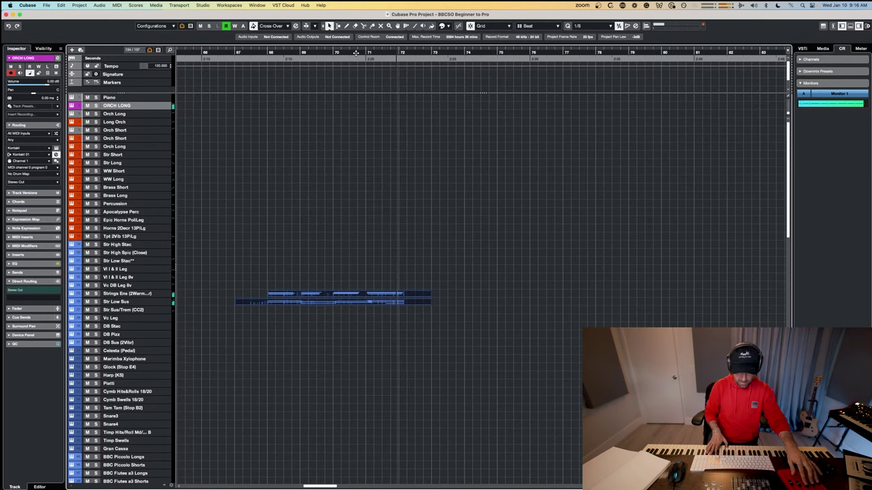
key("space")
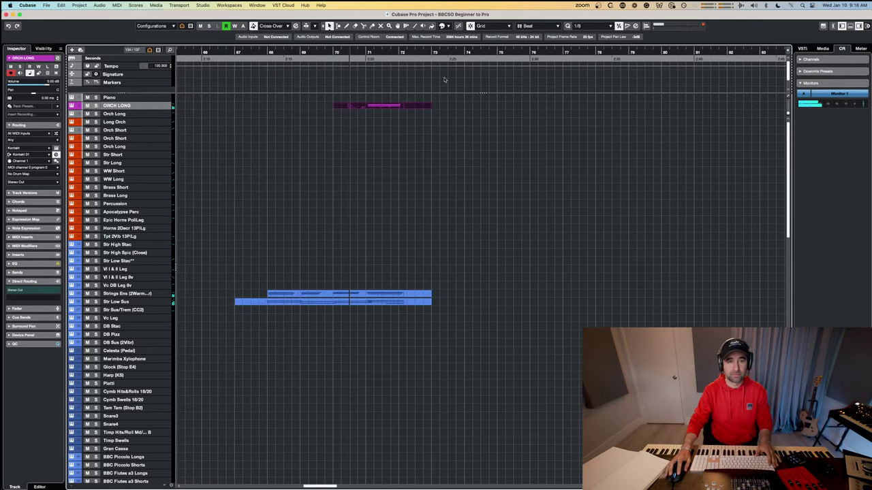
Step: Move the new ORCH LONG part slightly later, to about 70.1.2.62, and play it back
left_click_drag(383, 109, 386, 109)
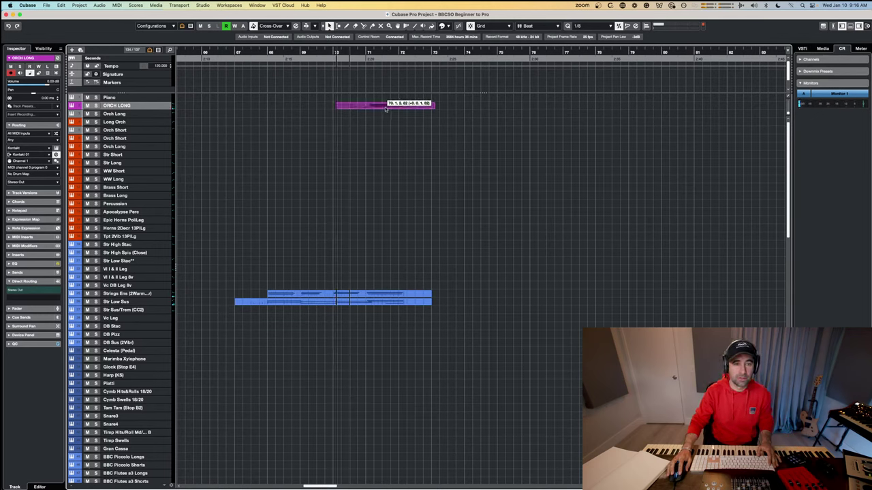
left_click(429, 124)
key("space")
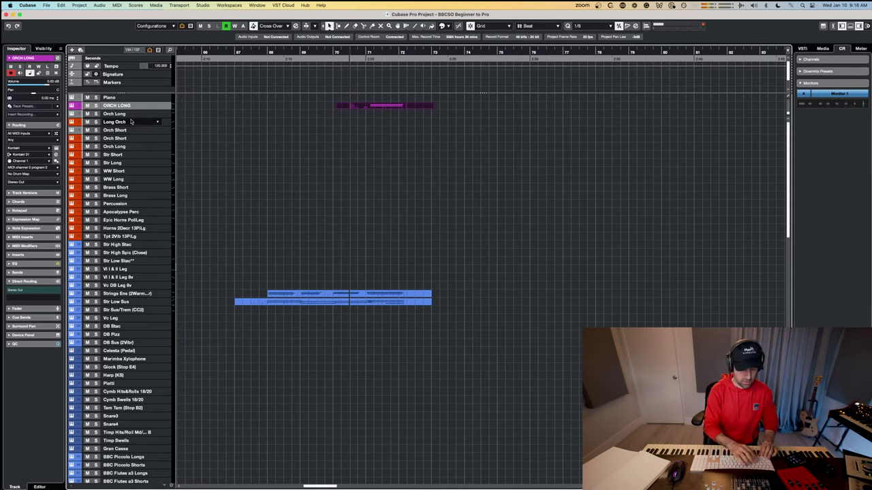
Step: Check the ORCH LONG channel's equalizer settings and audition the part together with the string layers
key("e")
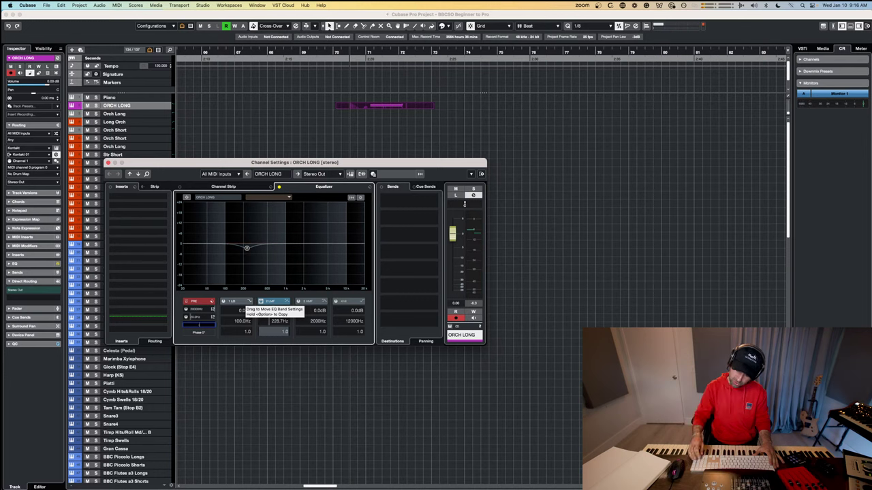
key("space")
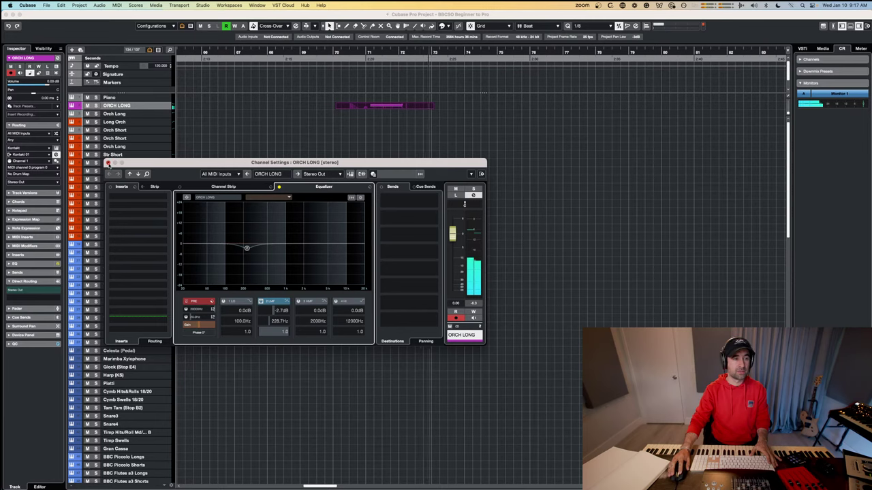
left_click(107, 163)
key("space")
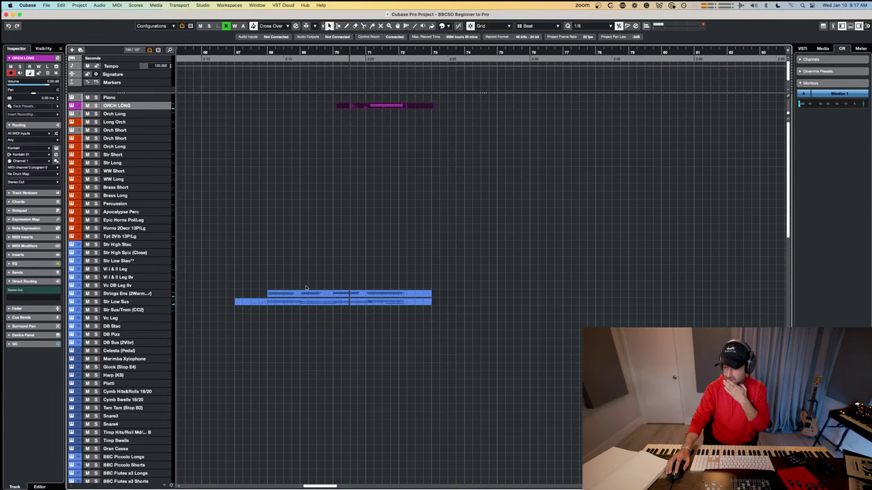
key("space")
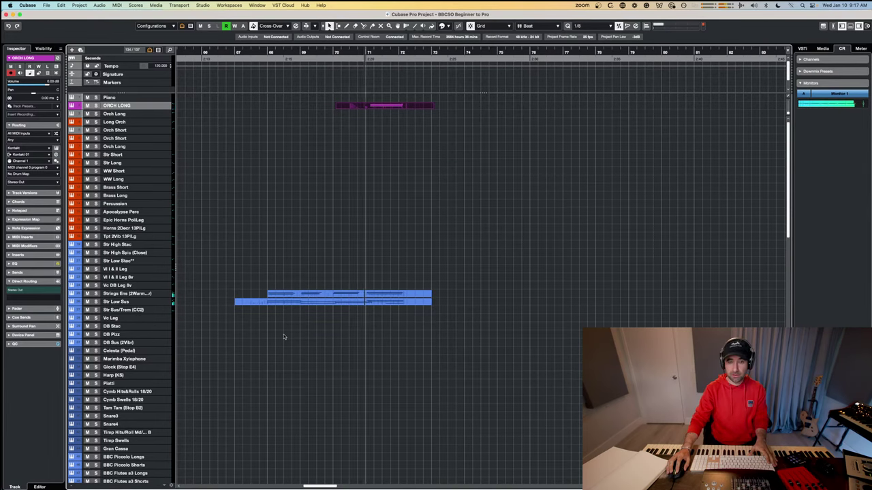
key("space")
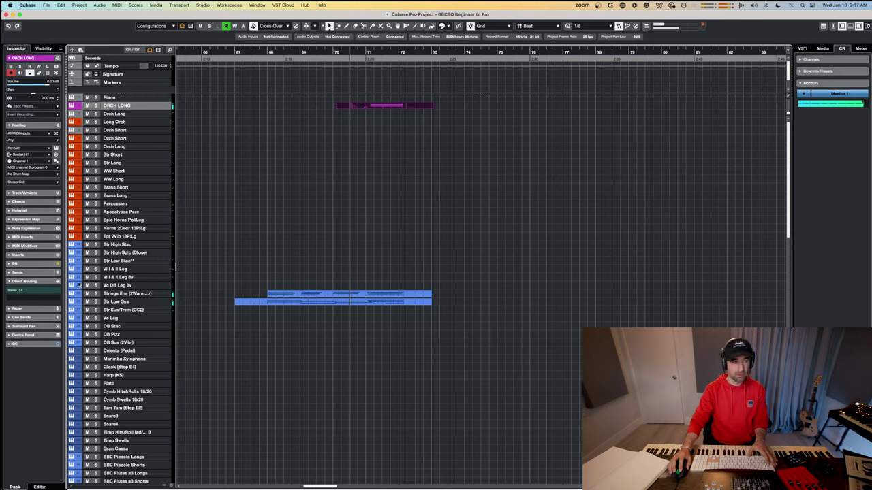
Step: Record a horn line on the Epic Horns PoliLeg track from bar 67 to bar 73 and play back the layers
left_click(122, 211)
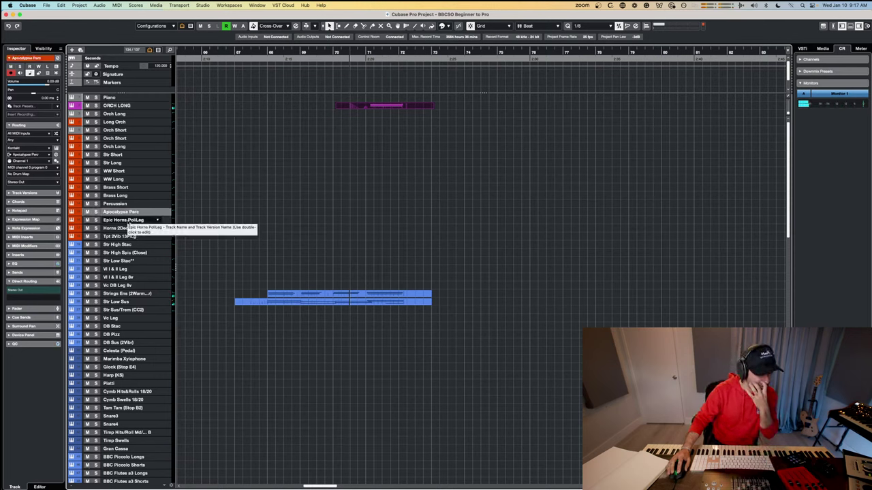
left_click(128, 222)
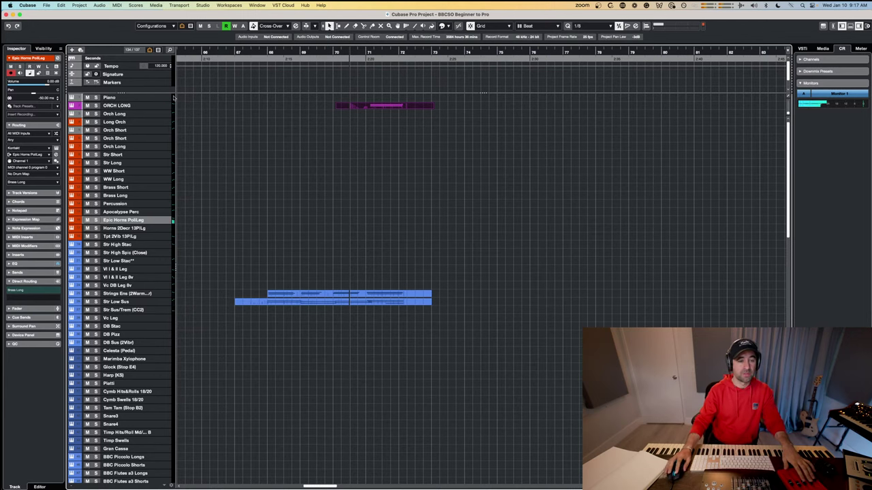
left_click(255, 52)
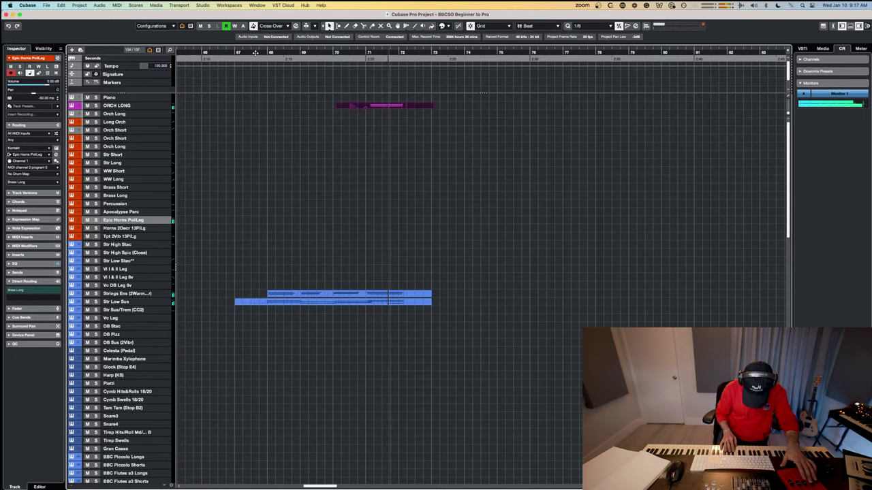
key("space")
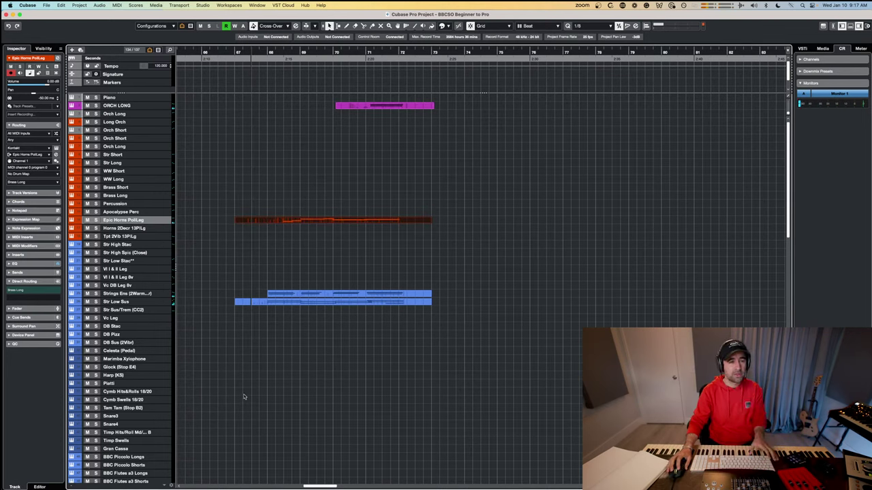
key("space")
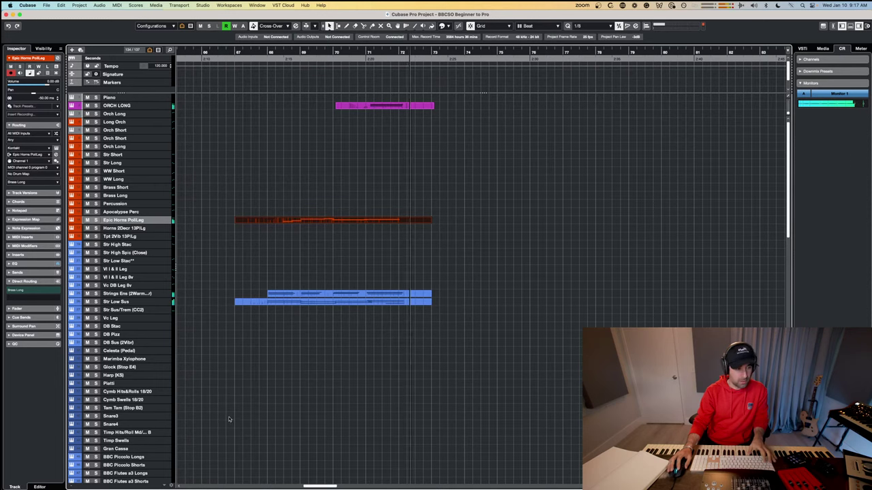
key("space")
Step: Record a sustained string layer on the Str Sus/Trem (CC2) track, from bar 68 to bar 73
left_click(141, 311)
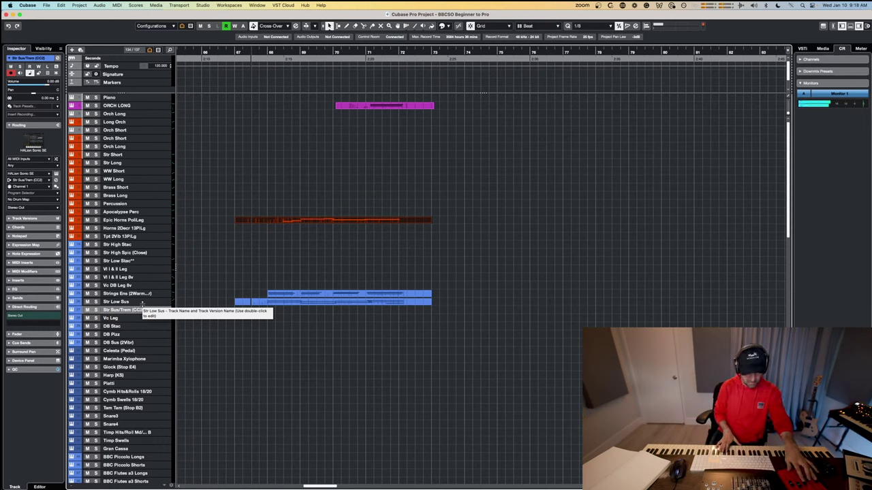
key("space")
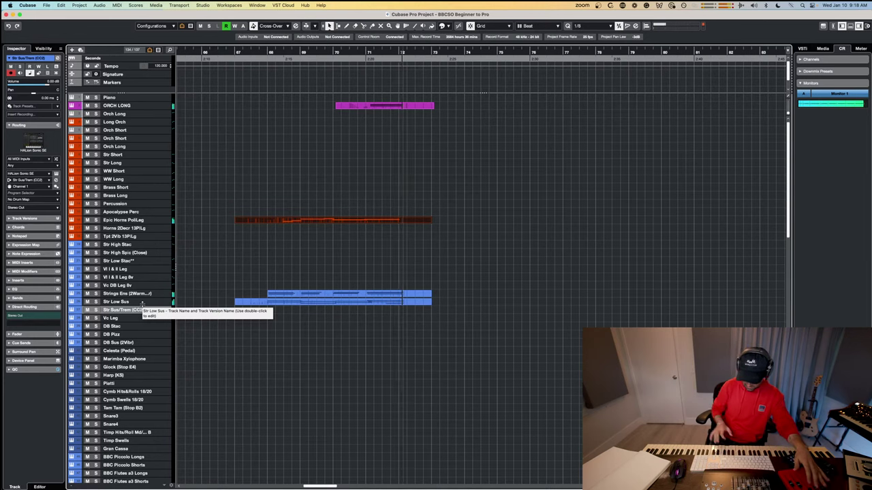
key("space")
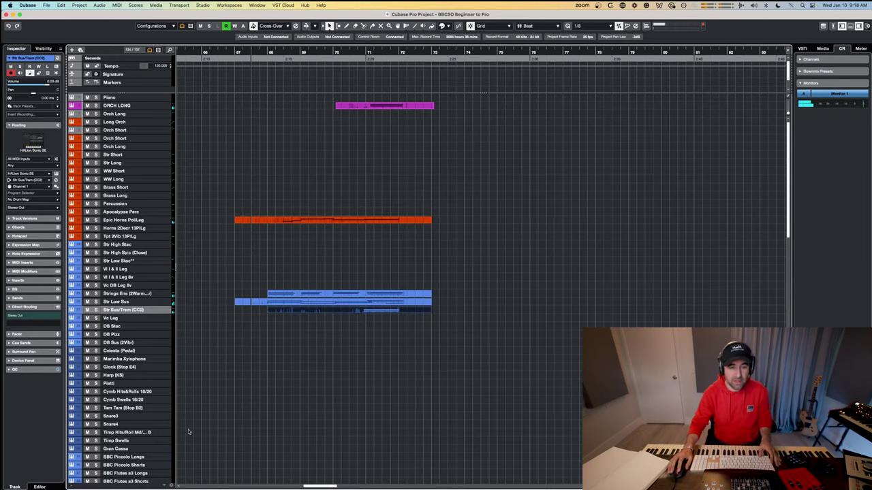
Step: Shift the Str Sus/Trem (CC2) part slightly later and audition all layers from about bar 70
left_click_drag(323, 313, 325, 313)
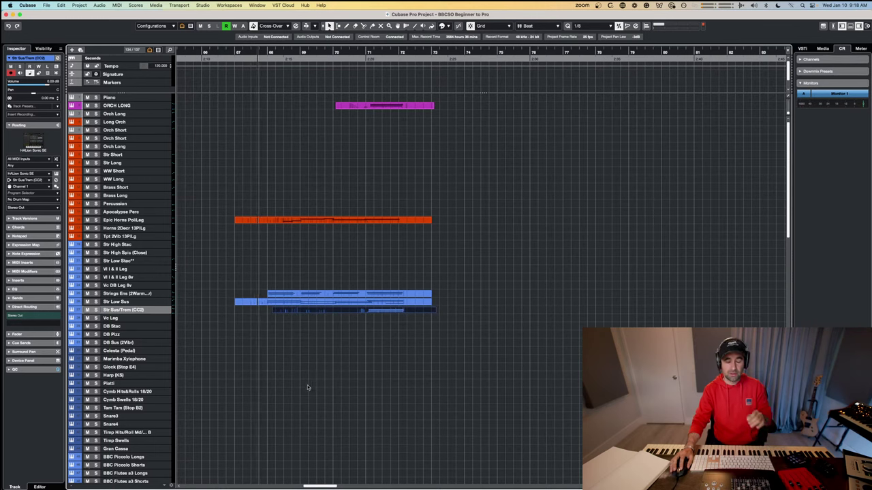
left_click(331, 51)
key("space")
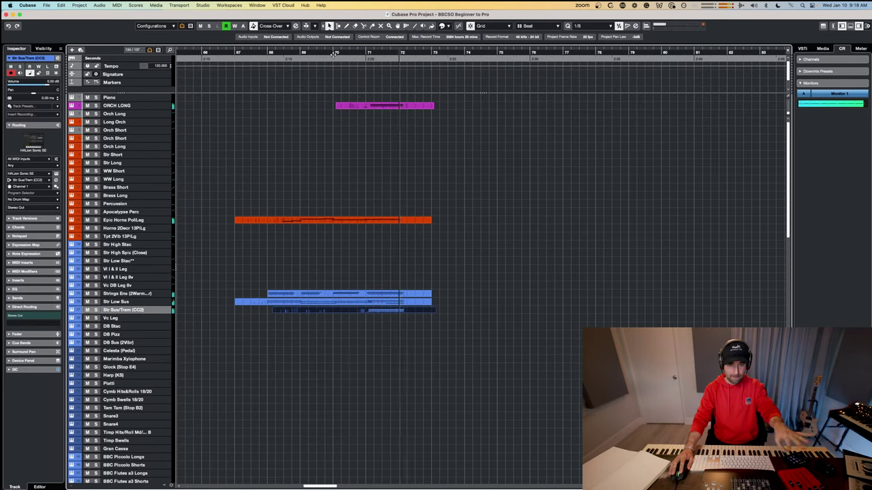
key("space")
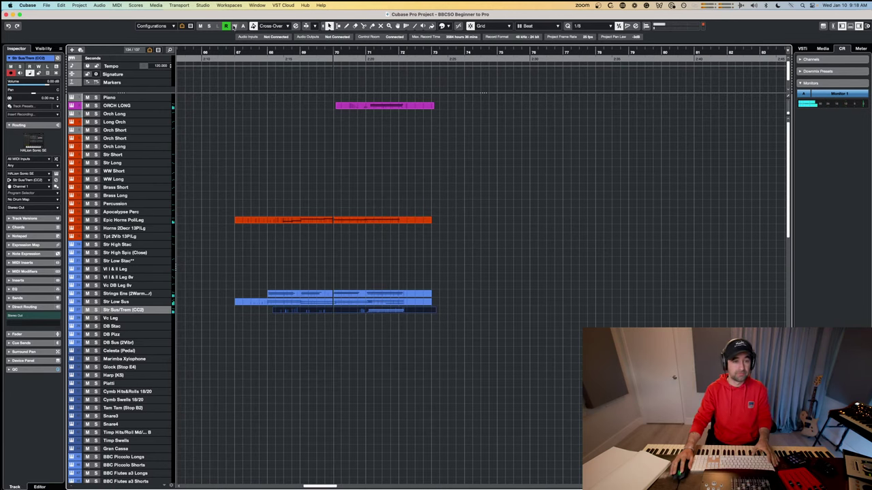
Step: Try to capture a trumpet part on the Tpt 2Vib 13PiLg track while playing along from between bars 70 and 71
left_click(237, 52)
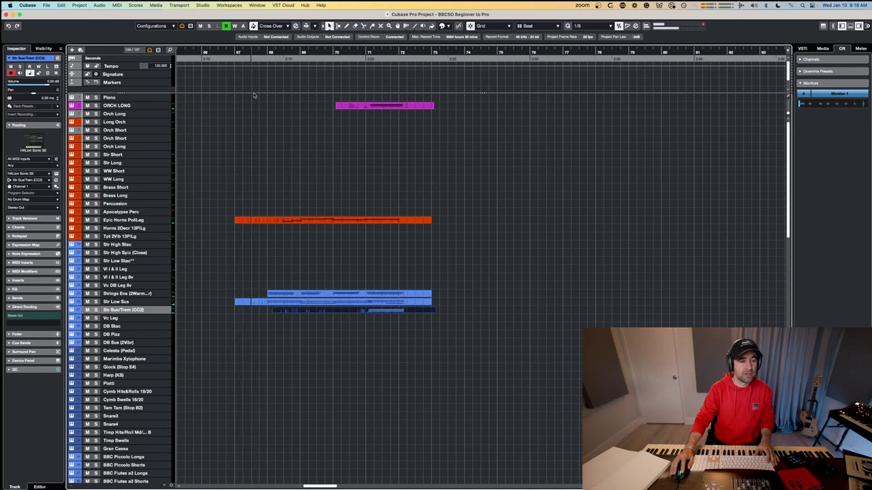
left_click(130, 384)
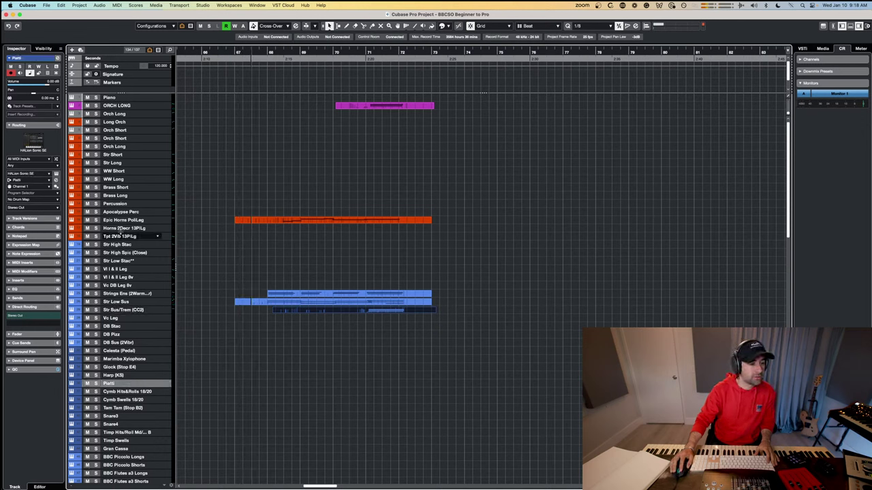
left_click(121, 235)
left_click(358, 51)
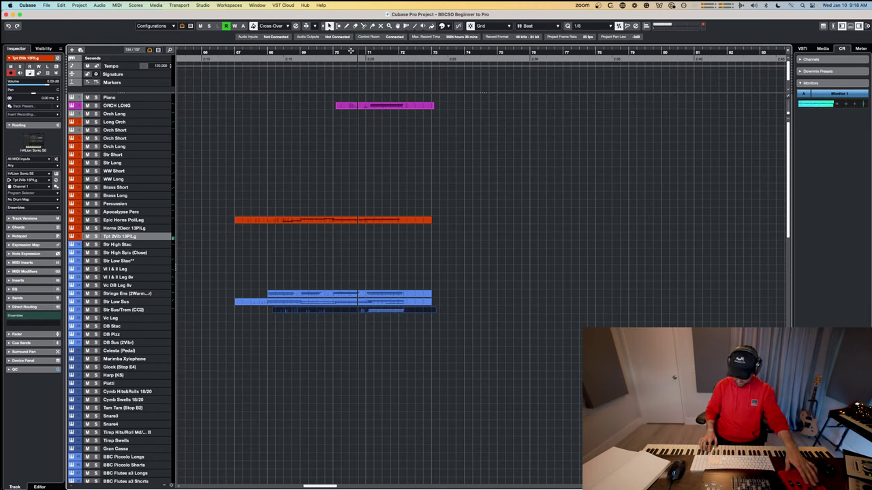
key("space")
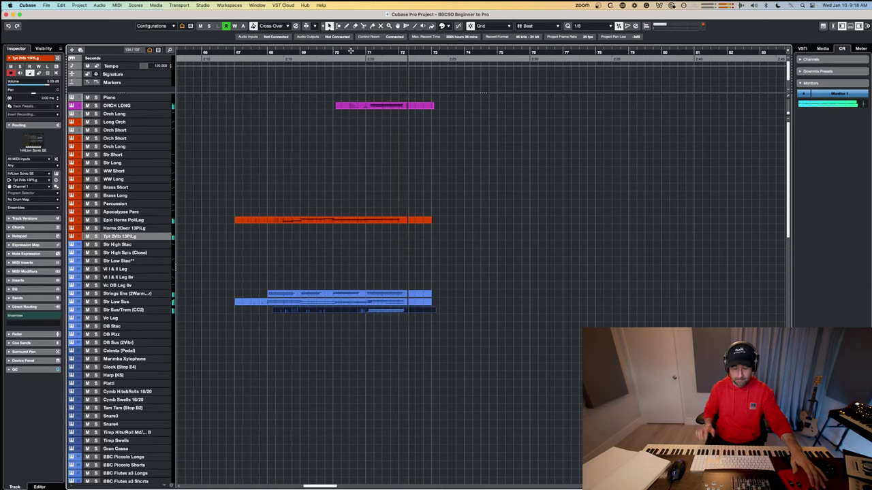
key("space")
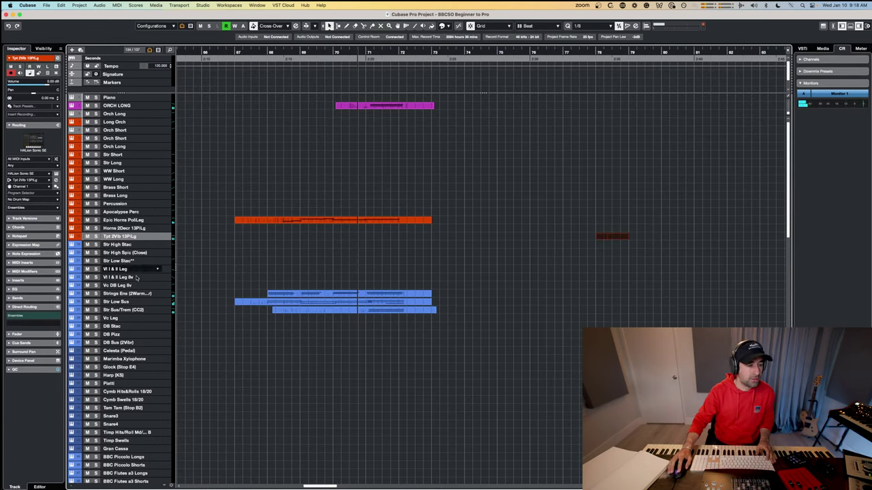
Step: Record a cymbal crash on the Piatti track near bar 72, in a part running from bar 70 to bar 74
left_click(126, 384)
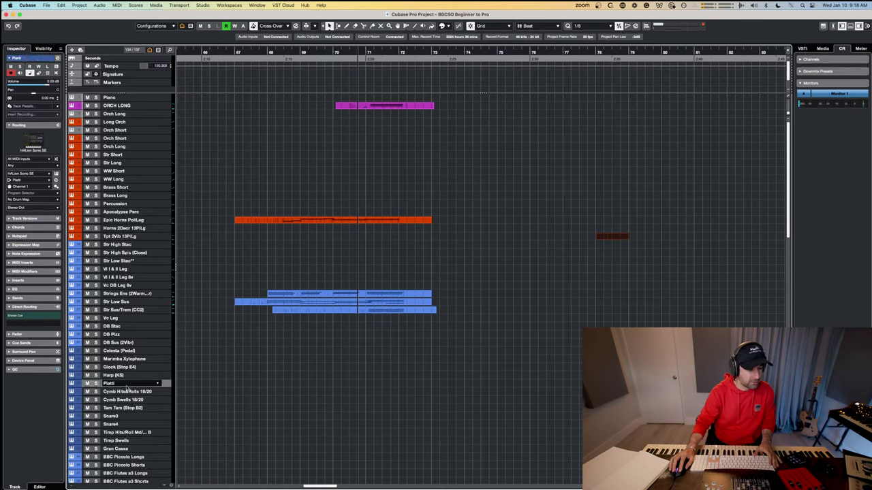
key("space")
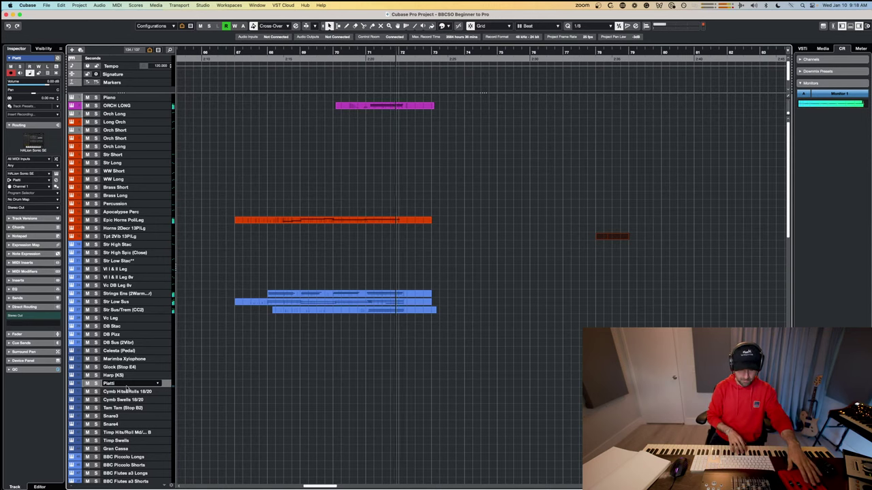
key("space")
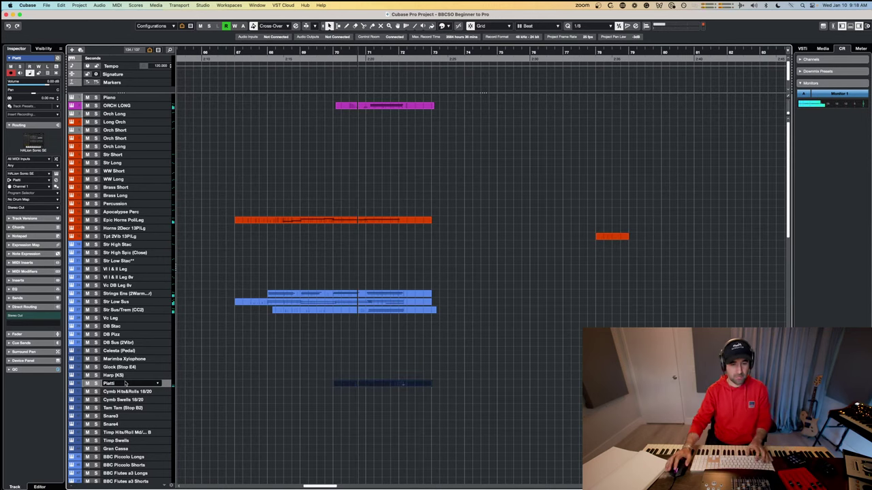
key("space")
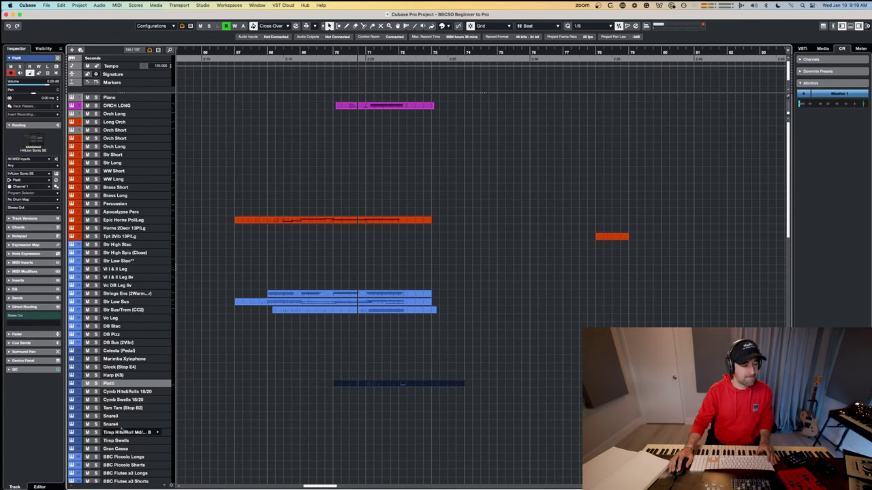
Step: Resize the Tpt 2Vib 13PiLg part to run from bar 71 to just before bar 73, and record a celesta figure on Celesta (Pedal)
left_click(132, 350)
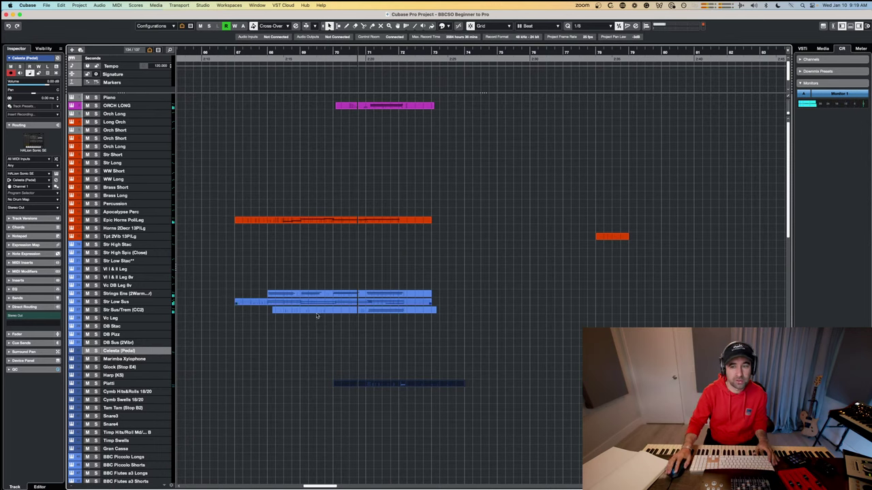
left_click_drag(597, 238, 302, 237)
left_click_drag(423, 239, 423, 238)
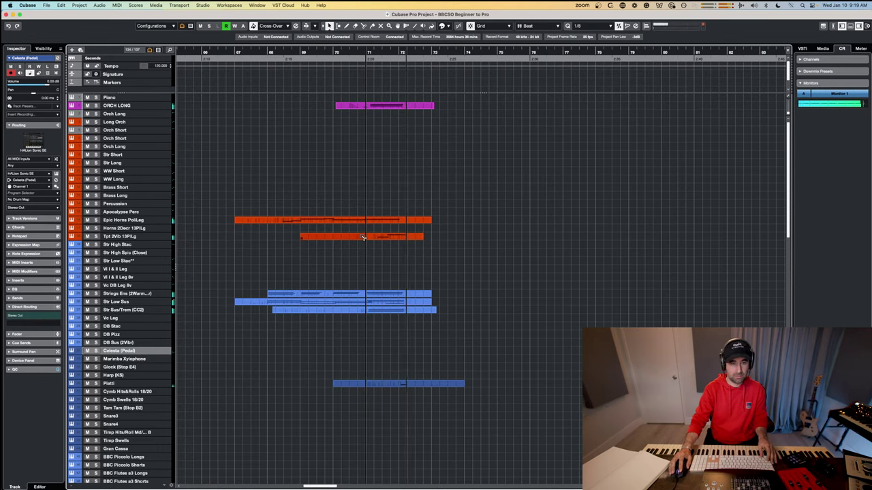
left_click_drag(302, 237, 366, 237)
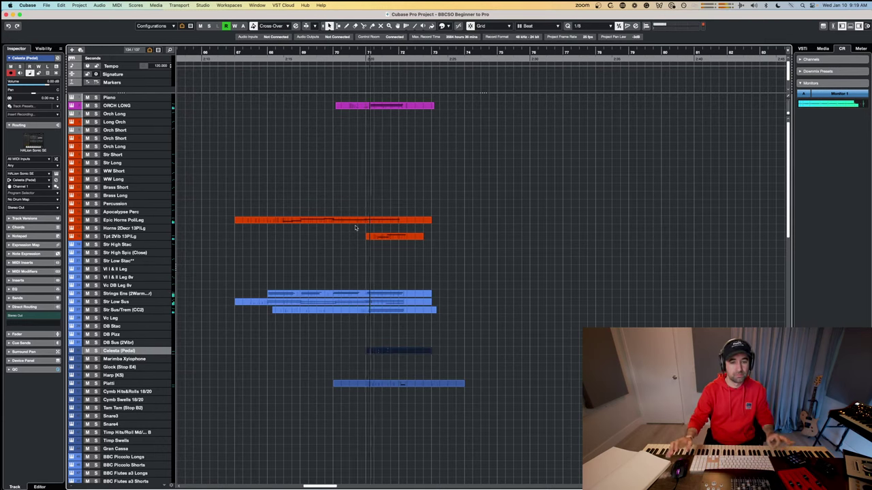
Step: Adjust the first D4 and D5 notes of the Celesta (Pedal) part in bar 71 and audition them with the other layers
double_click(385, 351)
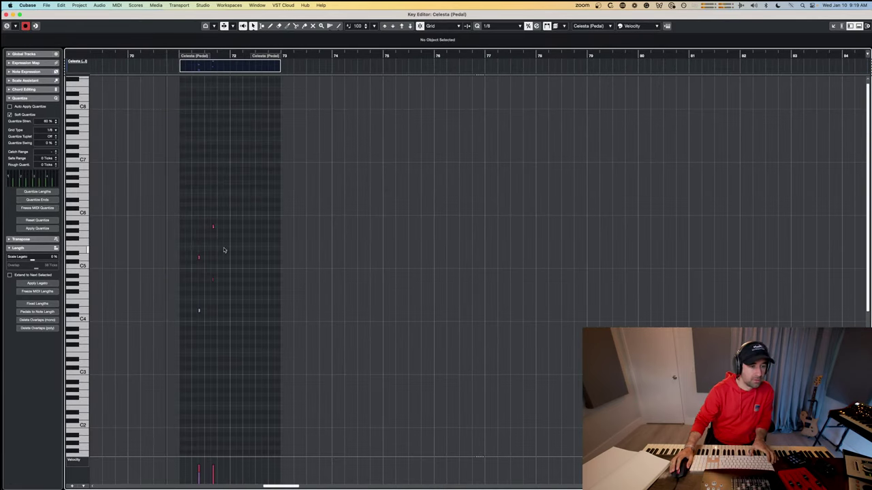
left_click_drag(189, 243, 202, 329)
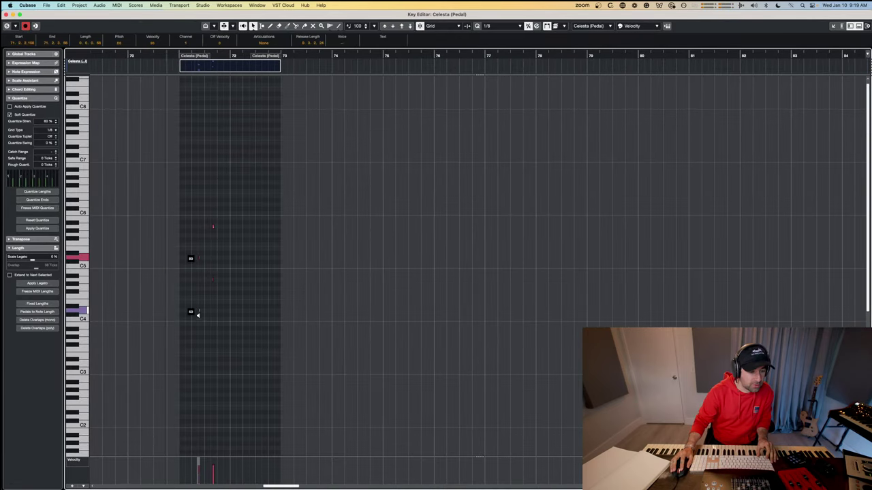
key("Return")
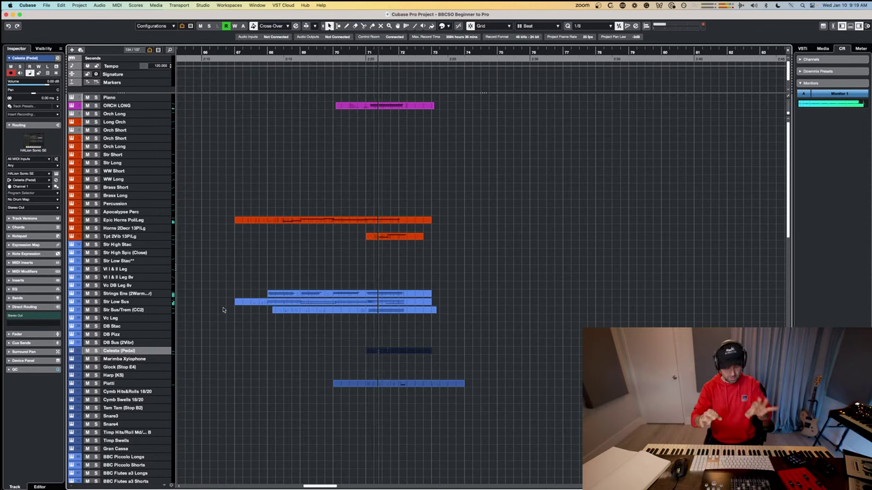
key("space")
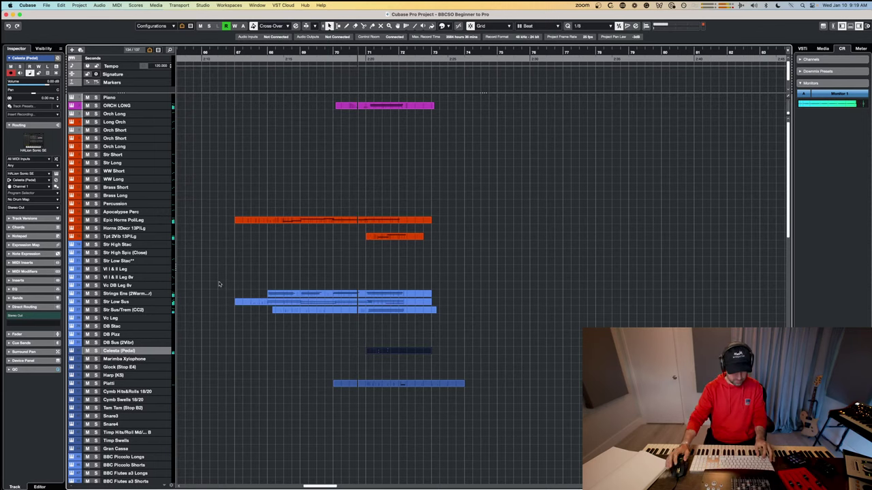
double_click(397, 352)
scroll(116, 246, "up", 5)
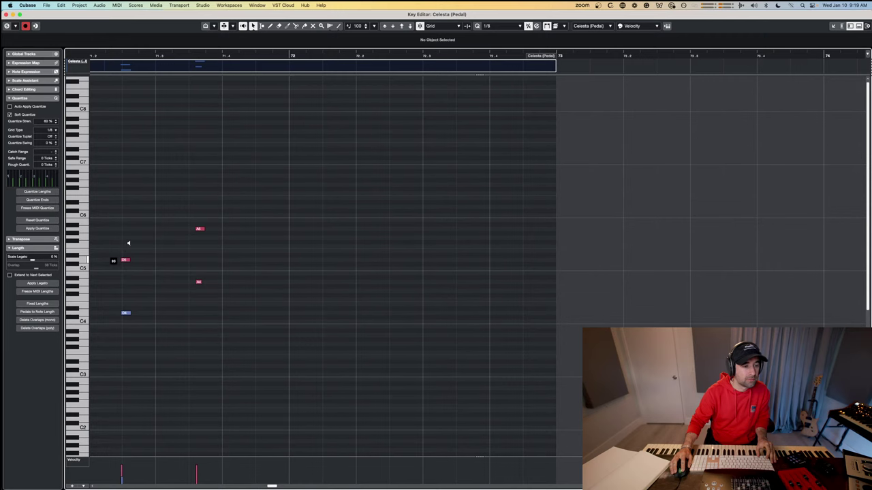
key("space")
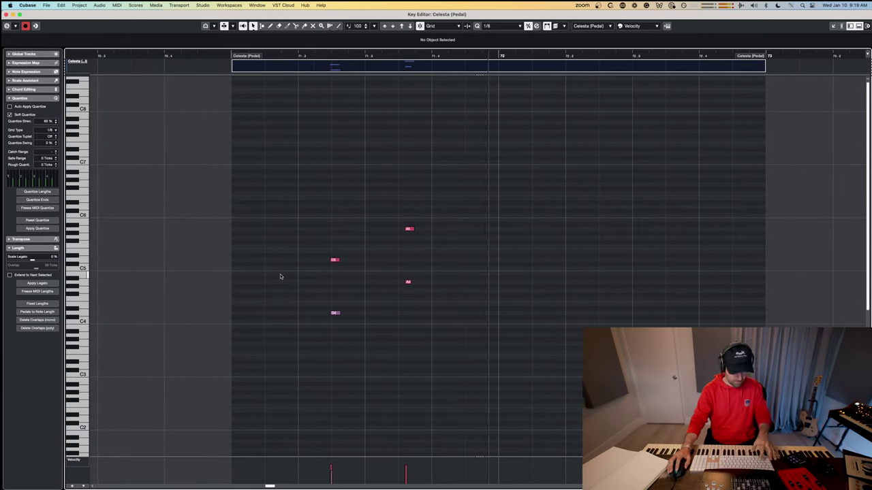
key("Return")
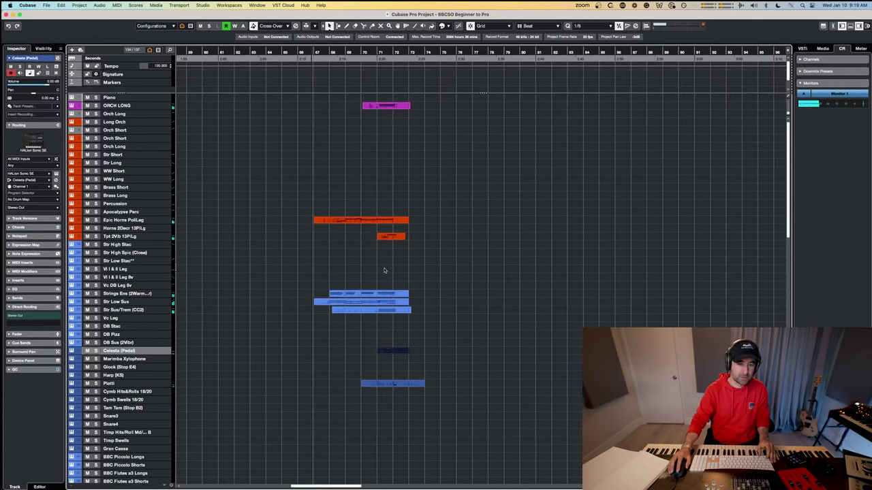
Step: Record timpani hits and a roll on the Timp Hits/Roll Md/Hrd B track from bar 67 to bar 69
scroll(385, 270, "right", 3)
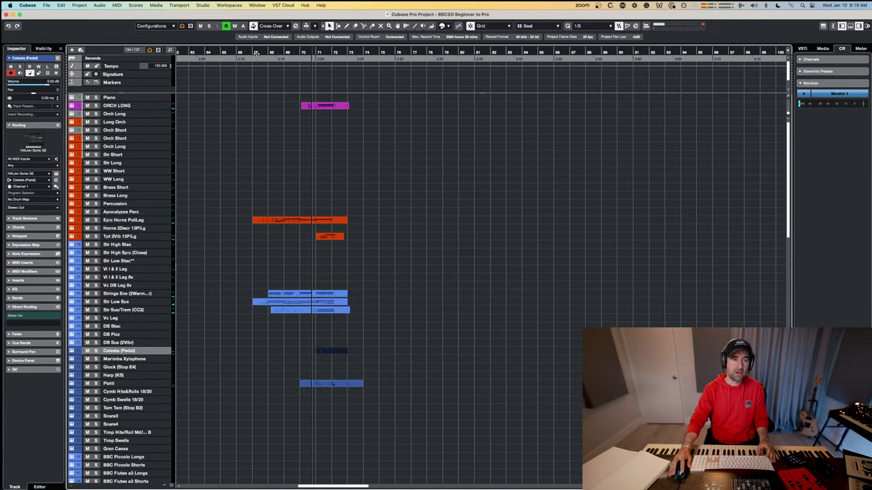
key("space")
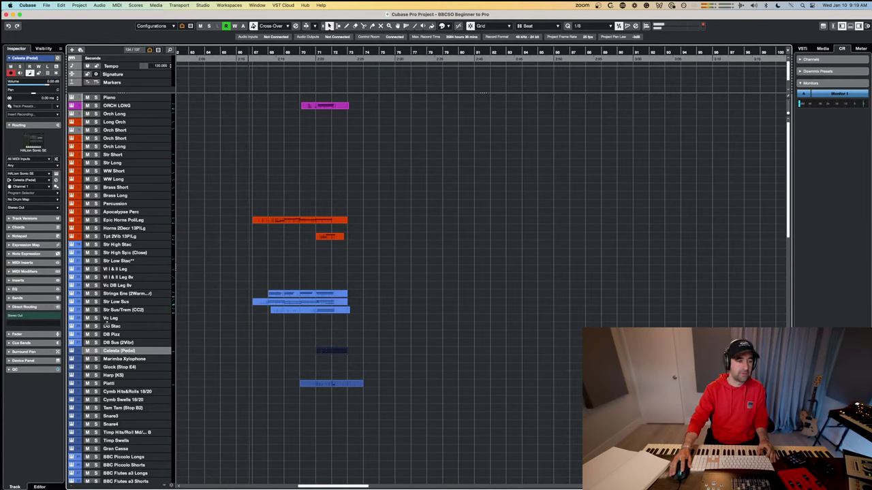
left_click(121, 433)
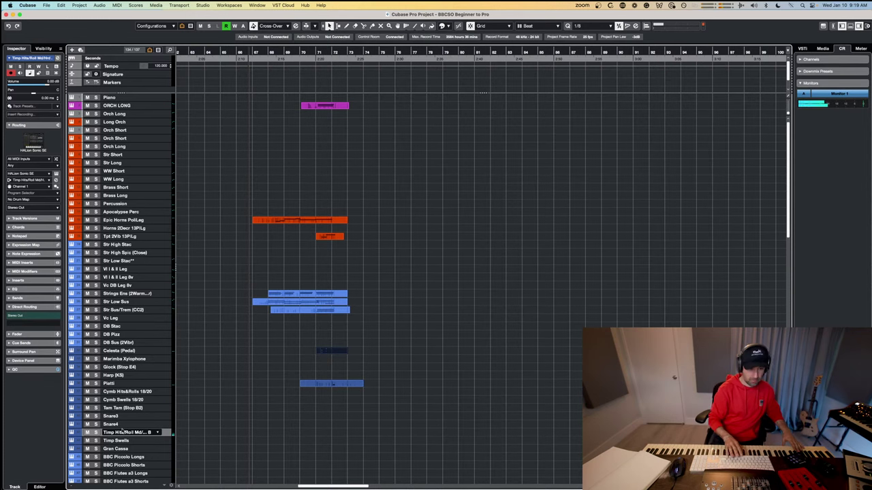
key("space")
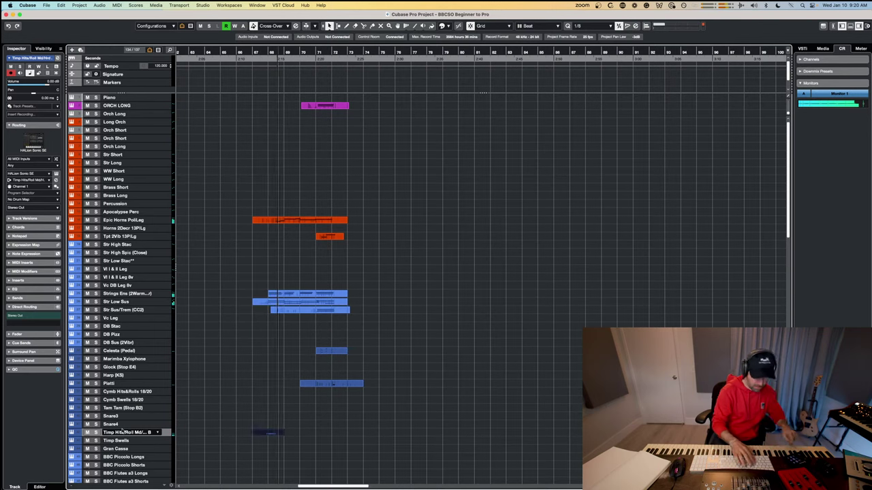
Step: Correct the timpani's C#1 hit to C1, shift the three C1 notes around bar 68 slightly later, and play them back
double_click(272, 433)
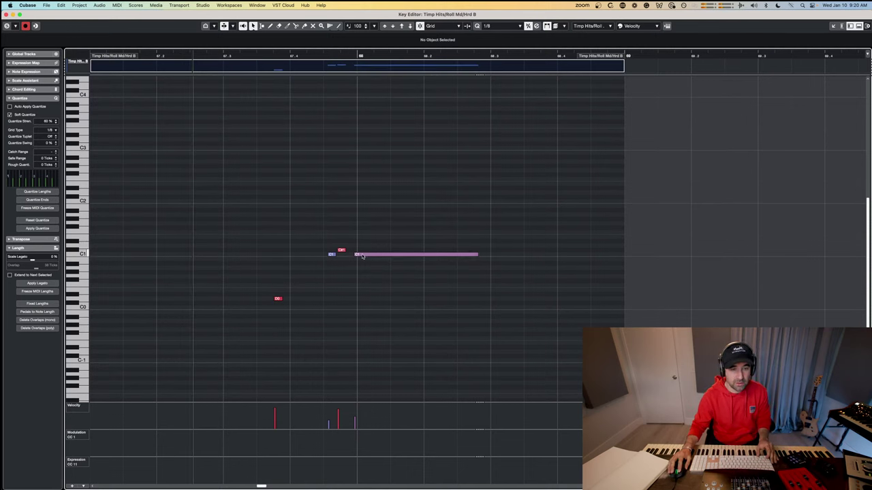
left_click_drag(341, 250, 346, 253)
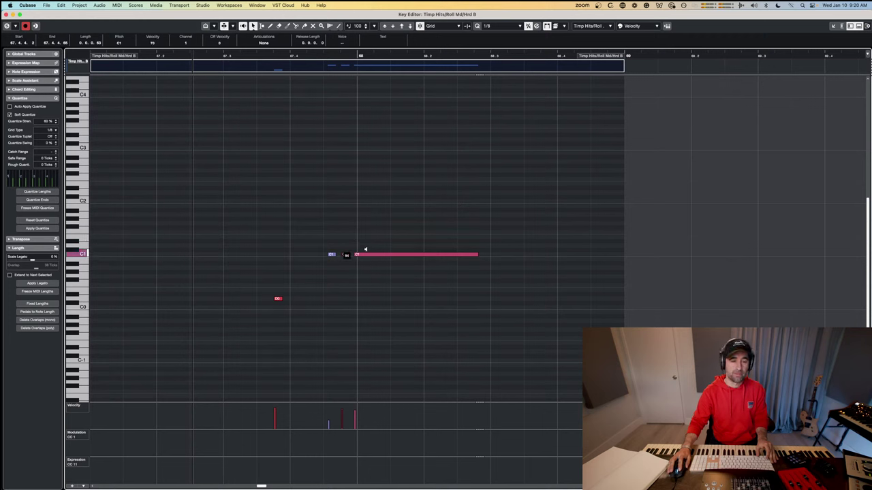
left_click_drag(368, 255, 372, 257)
left_click(336, 255)
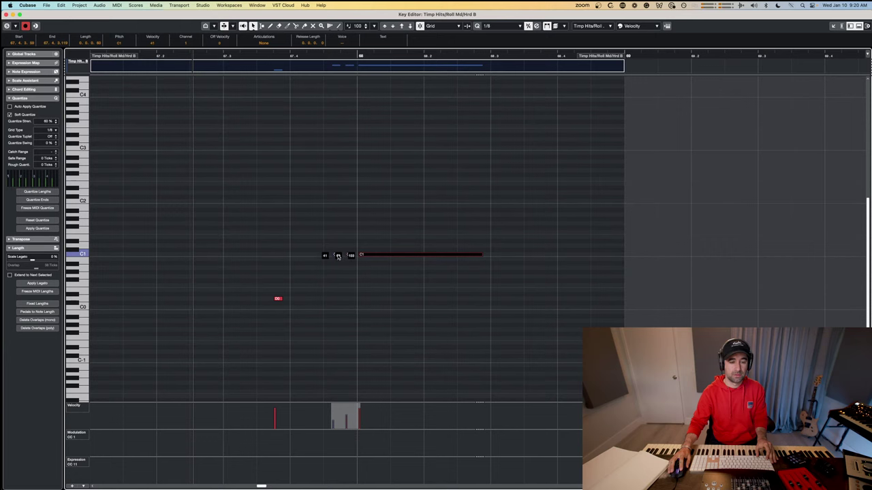
left_click(338, 256)
key("space")
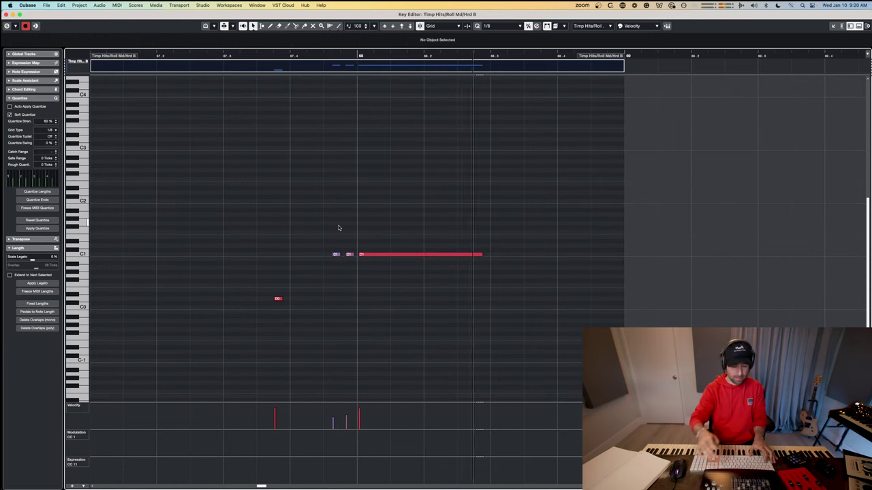
key("space")
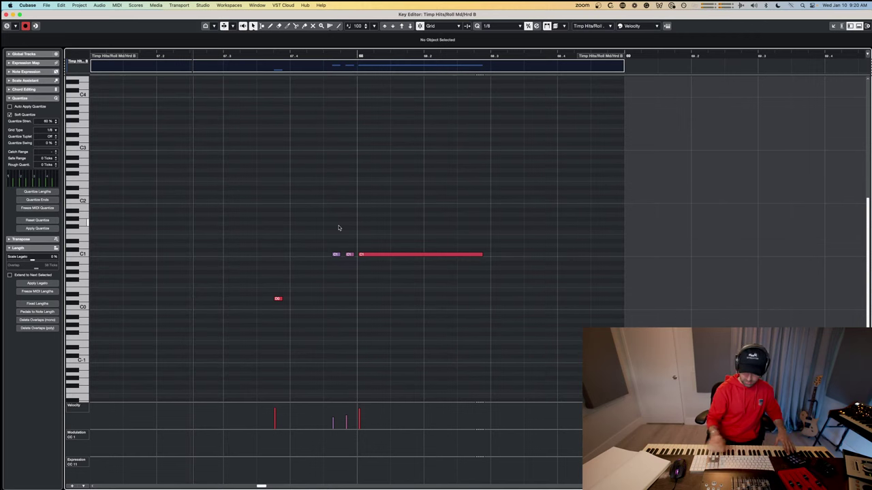
Step: Extend the timpani part past bar 71 and record an F1 roll at bar 69, an A#1 roll at bar 70 and a D1 hit
key("g")
key("g")
key("g")
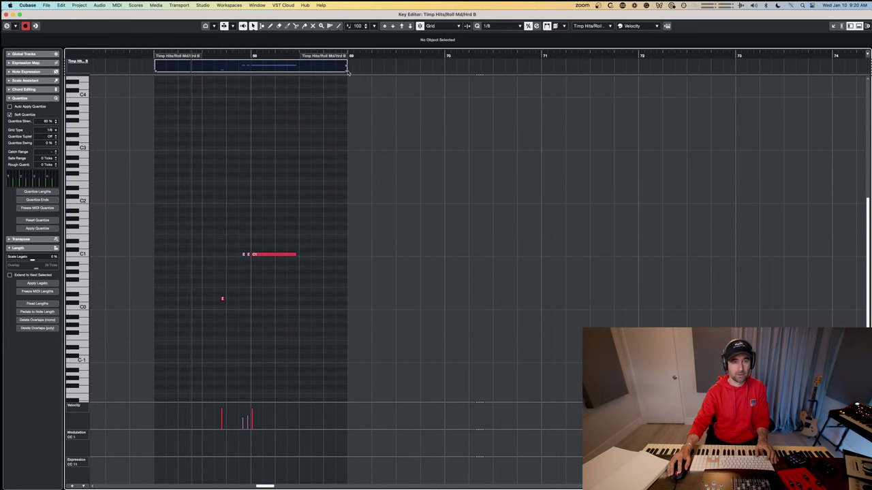
left_click_drag(348, 71, 611, 71)
key("space")
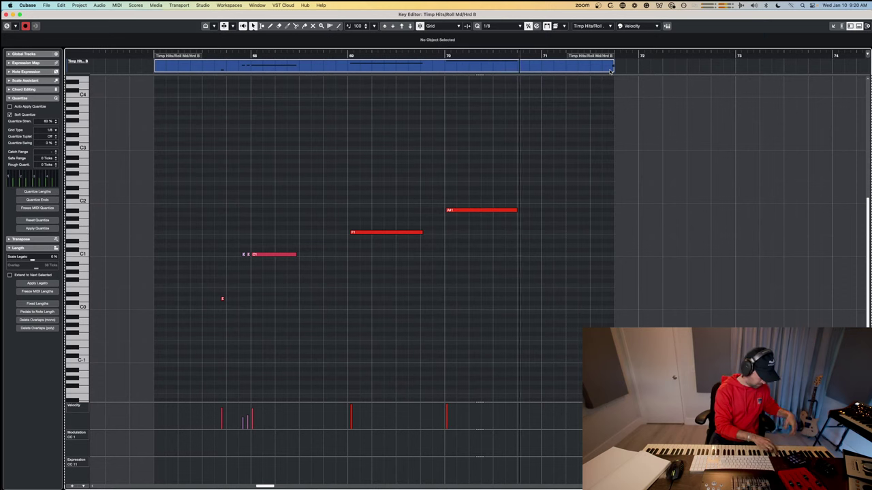
Step: Move the D1 timpani hit slightly past the start of bar 71, and record a D1 roll with modulation and expression swells up to bar 72
left_click(543, 246)
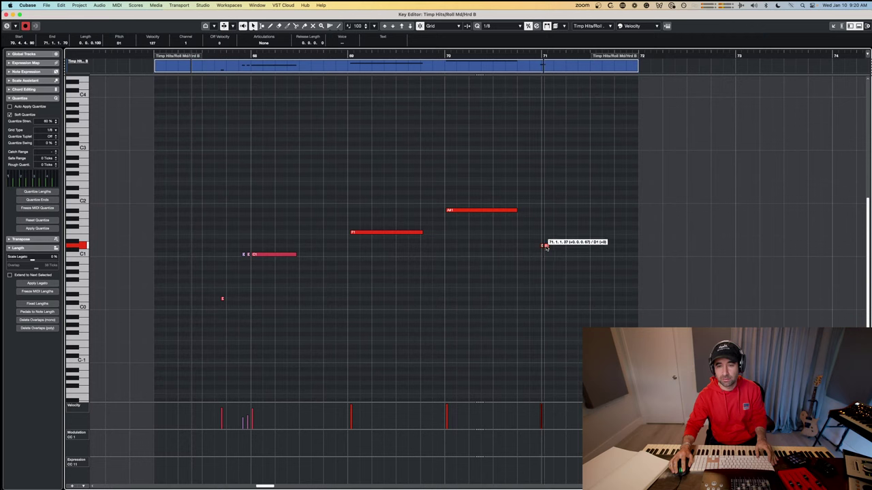
left_click(545, 247)
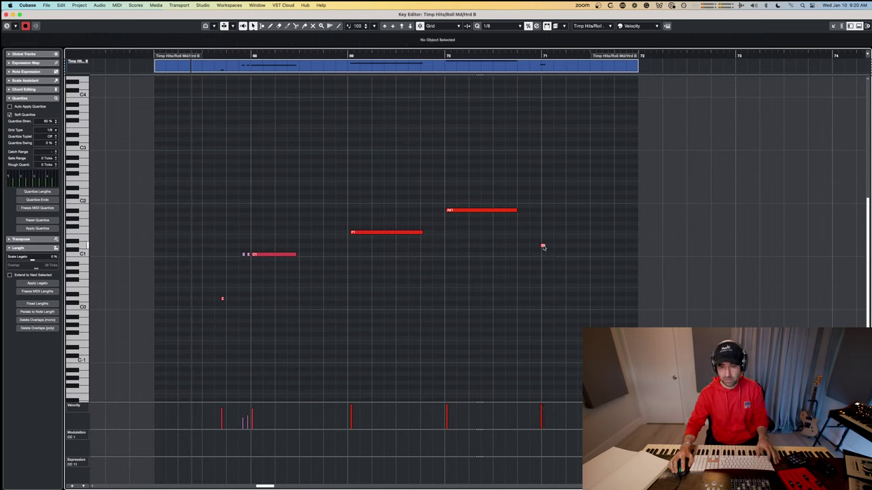
left_click_drag(543, 247, 547, 248)
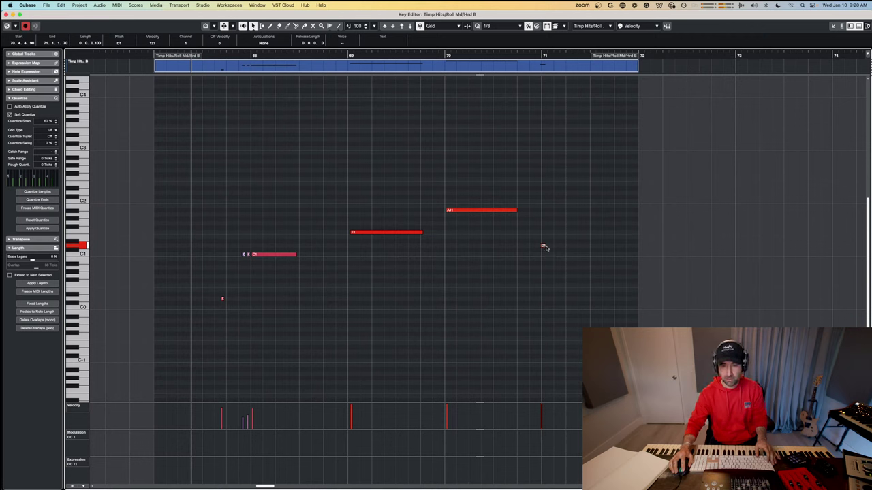
left_click(534, 62)
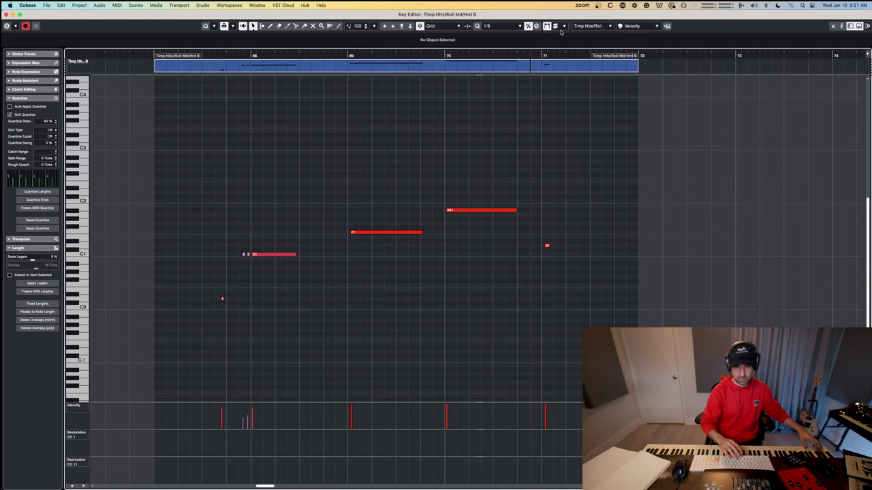
scroll(609, 136, "right", 5)
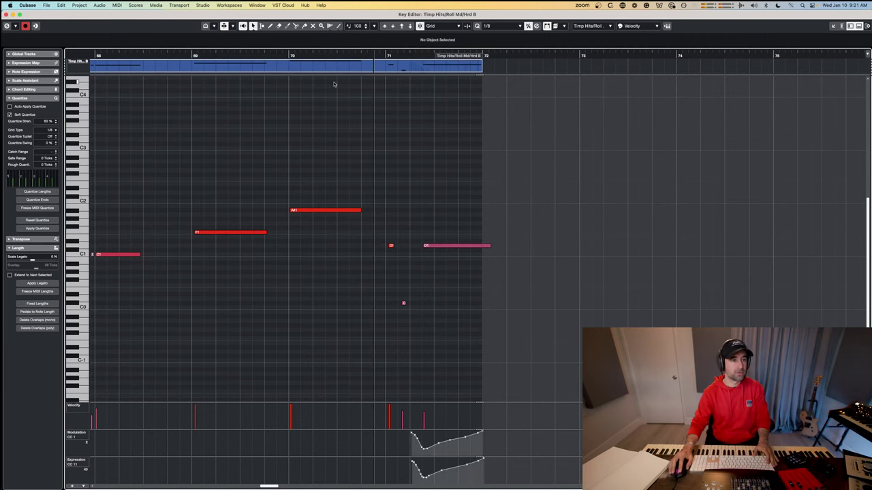
Step: Copy the low D0 timpani hit from before bar 68 to just before bar 71 and audition the passage
scroll(163, 218, "left", 3)
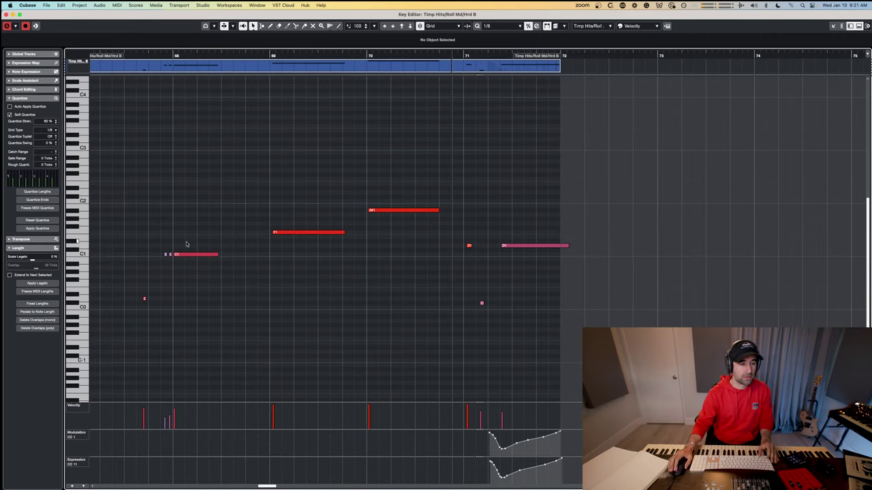
left_click_drag(144, 298, 451, 302)
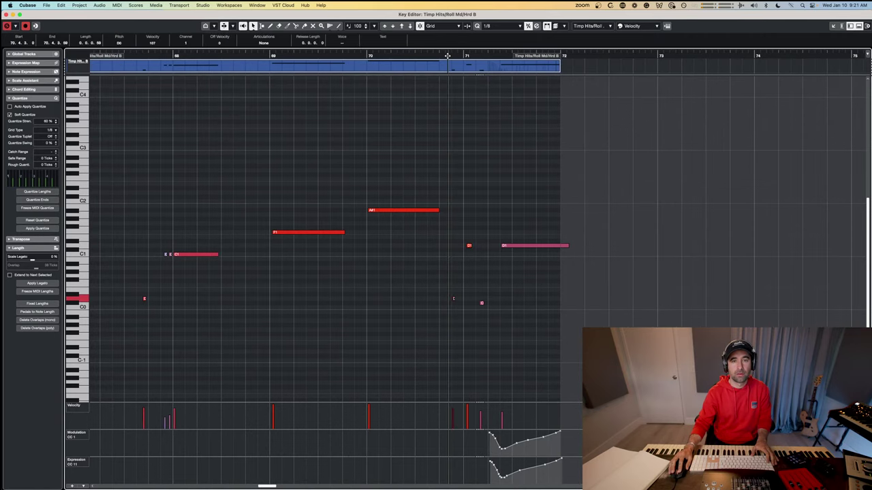
key("space")
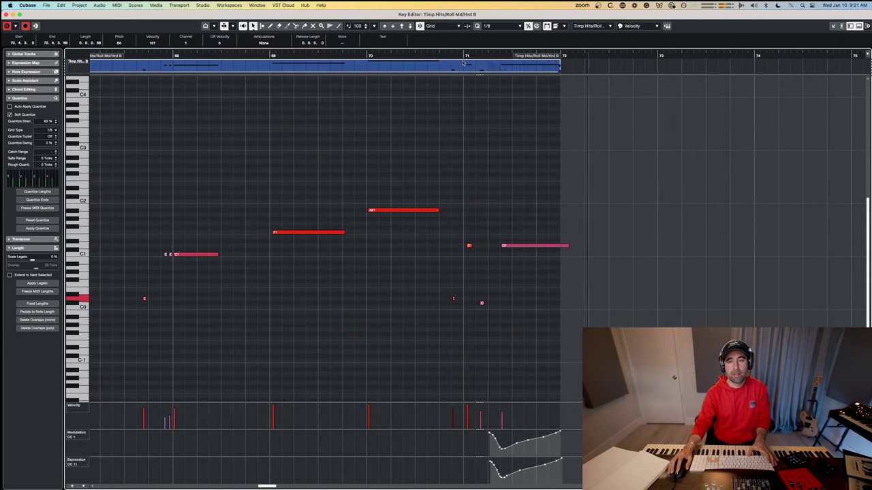
key("space")
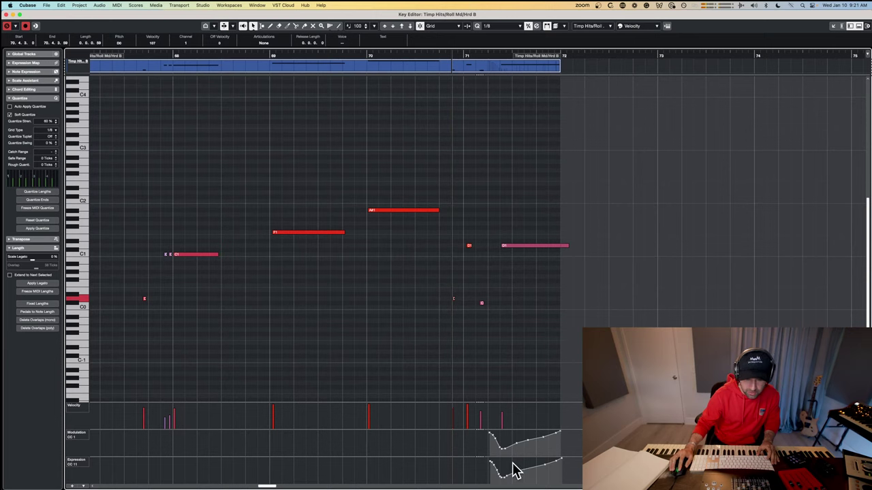
Step: Move the first CC 11 expression point of the timpani part back to just after bar 67 begins
left_click_drag(491, 463, 204, 462)
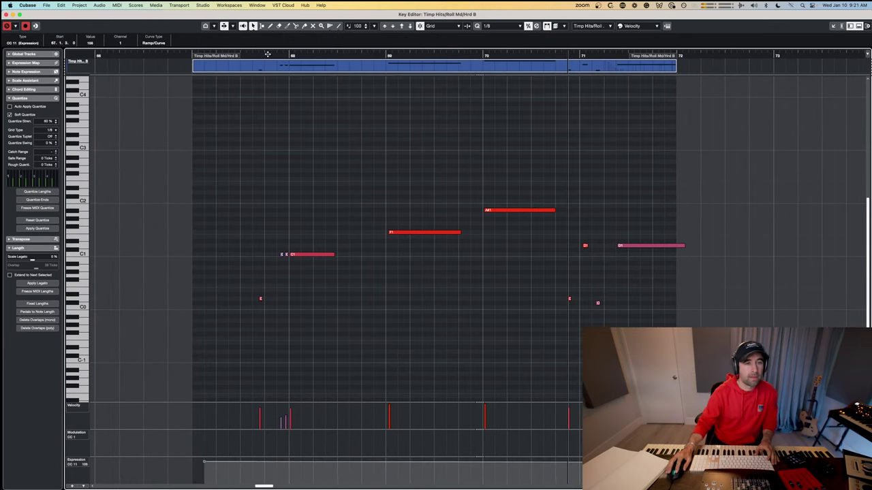
Step: Turn off editor solo, audition the timpani part with the full arrangement, and return to the project arrangement
scroll(277, 167, "down", 2)
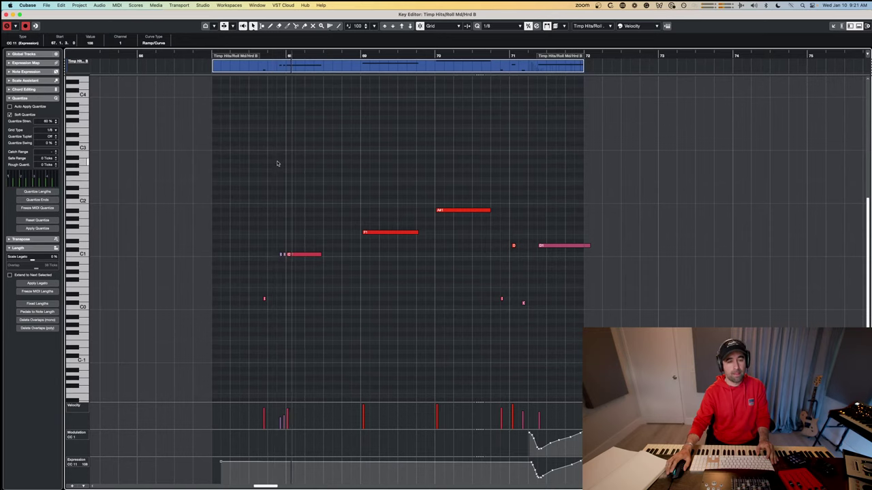
scroll(272, 164, "right", 3)
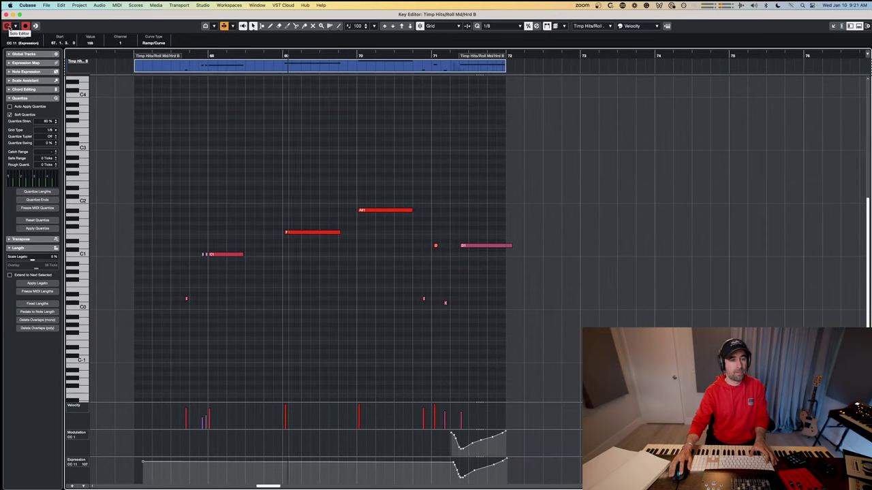
key("space")
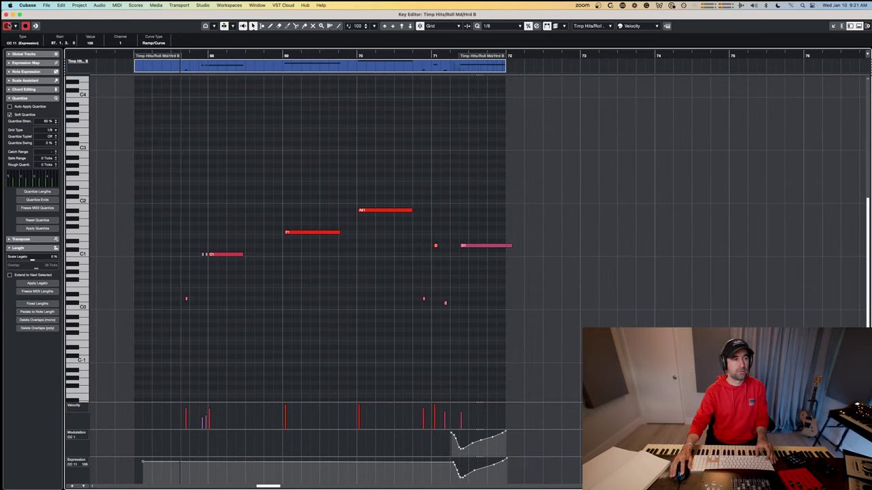
key("space")
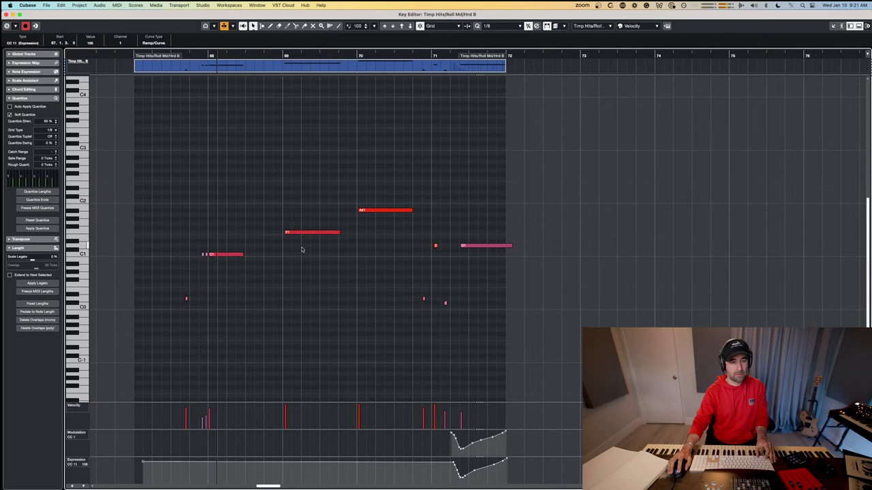
key("space")
key("space")
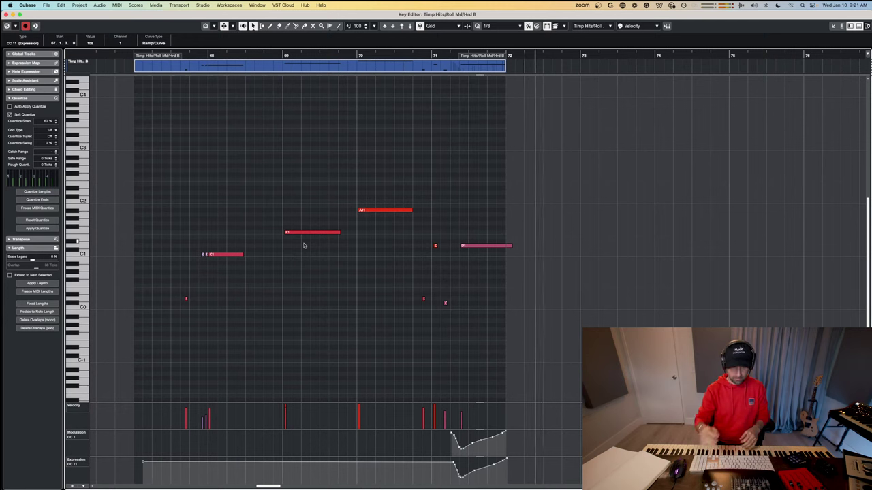
key("space")
key("Return")
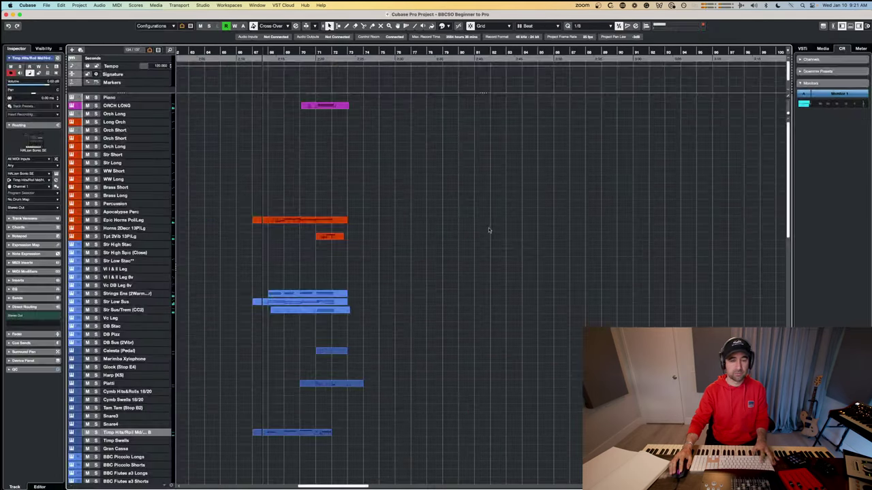
Step: Show the whole project, search the tracks for "harp" and select the Harp (KS) track
key("shift+f")
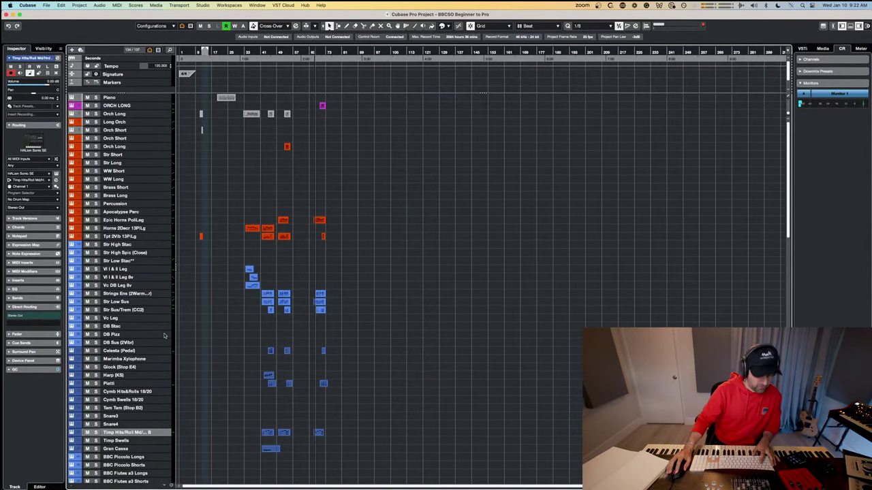
key("super+f")
type("harp")
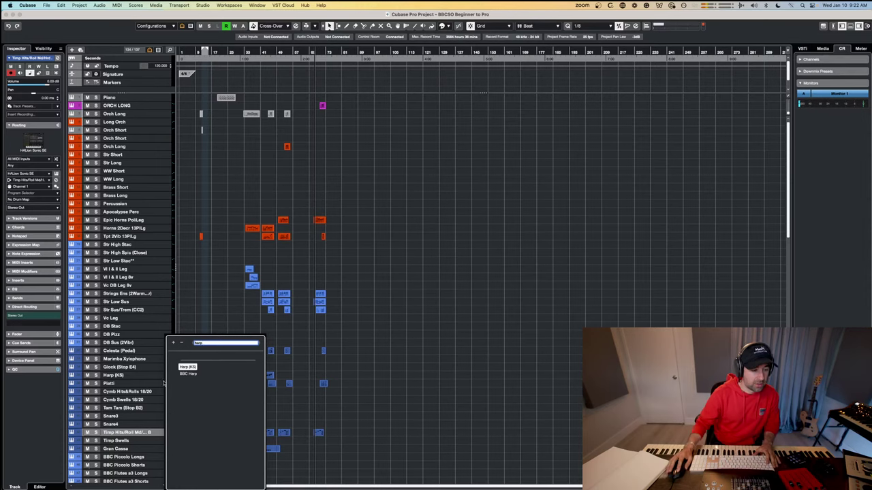
left_click(182, 368)
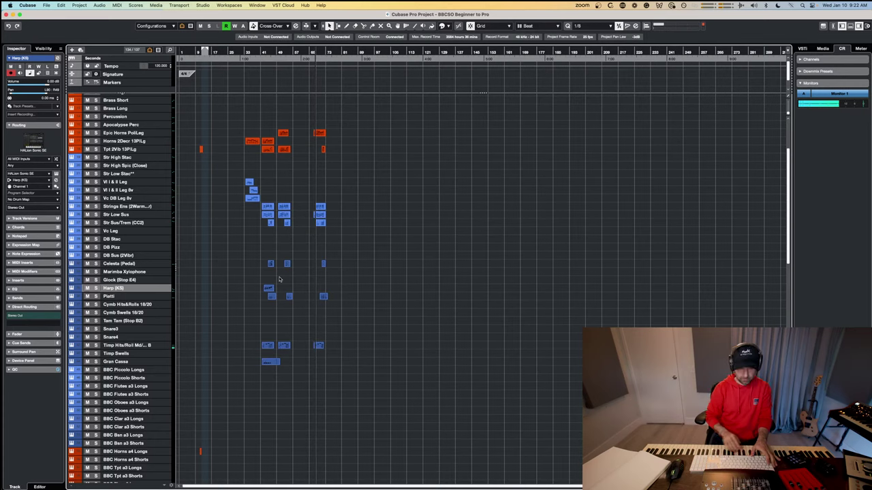
Step: Record a harp part over bars 68 to 72 on the Harp (KS) track and overdub a rising run at bar 72
scroll(334, 197, "up", 4)
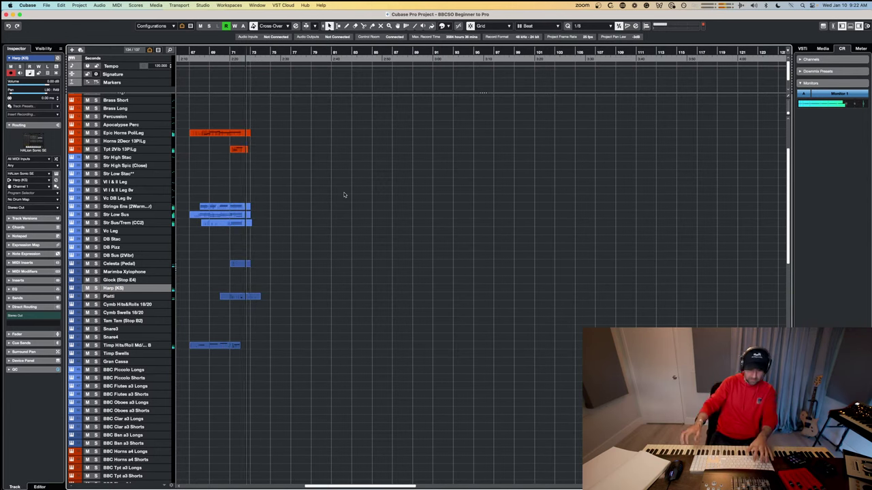
double_click(234, 289)
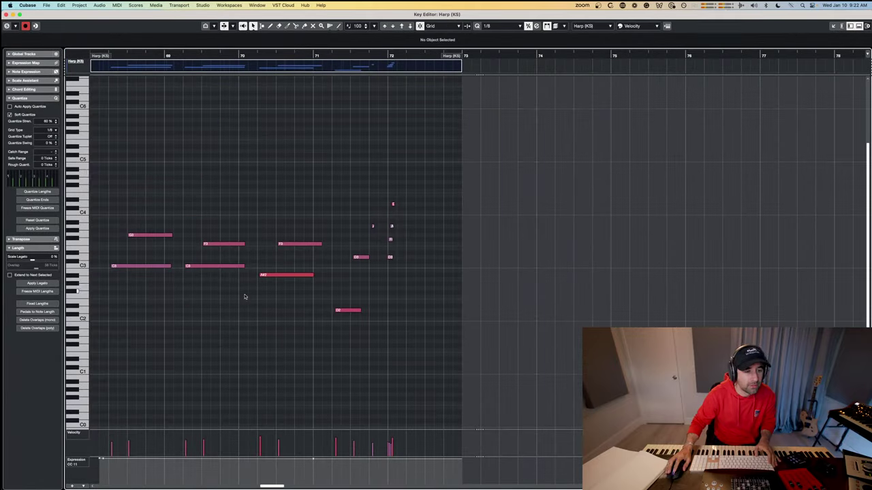
left_click(308, 54)
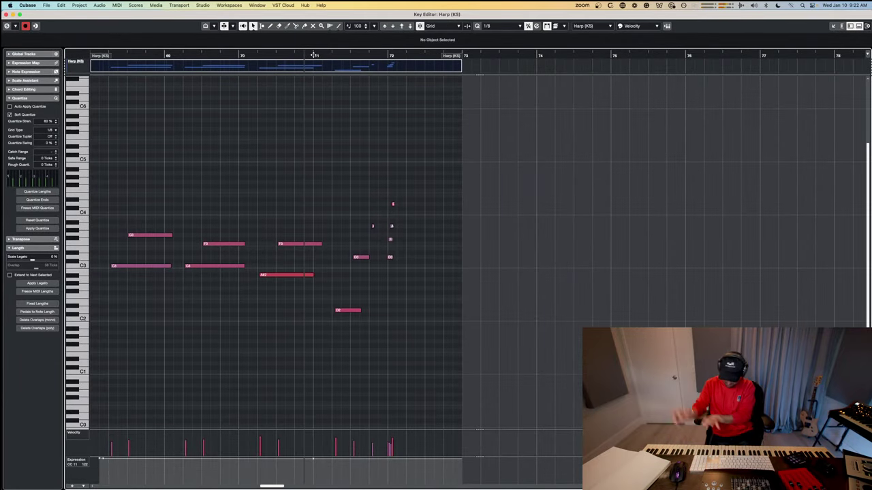
key("space")
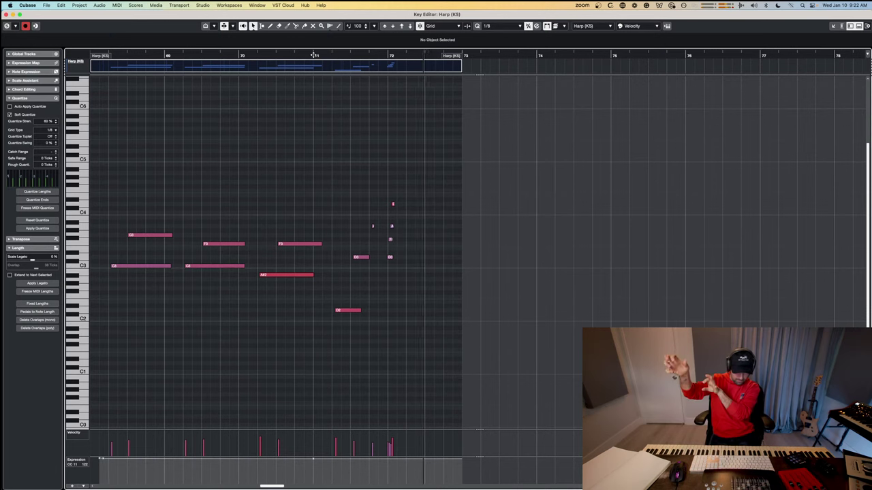
key("space")
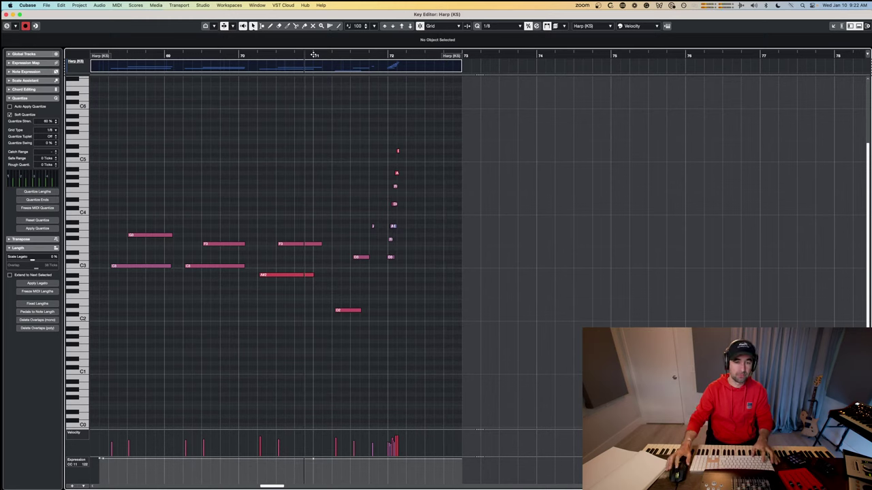
key("Escape")
Step: Play back the full layered sketch from bar 67
scroll(321, 153, "left", 10)
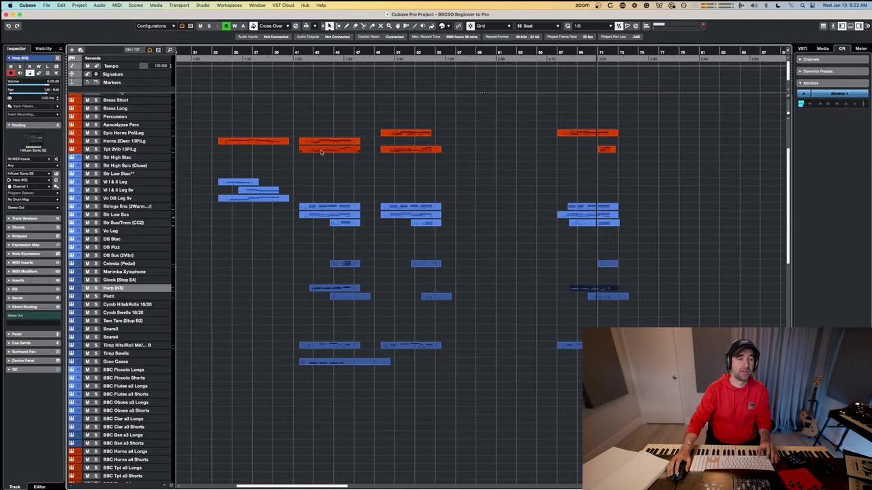
scroll(530, 131, "right", 5)
scroll(529, 131, "up", 1)
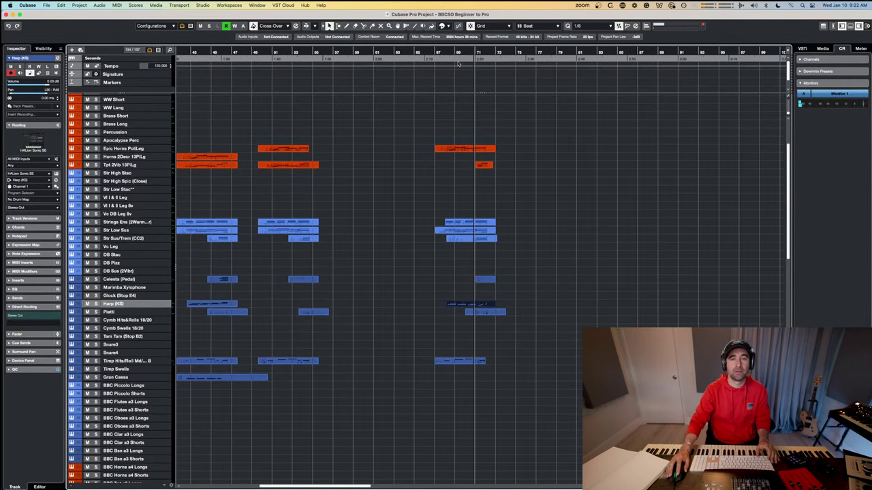
left_click(433, 52)
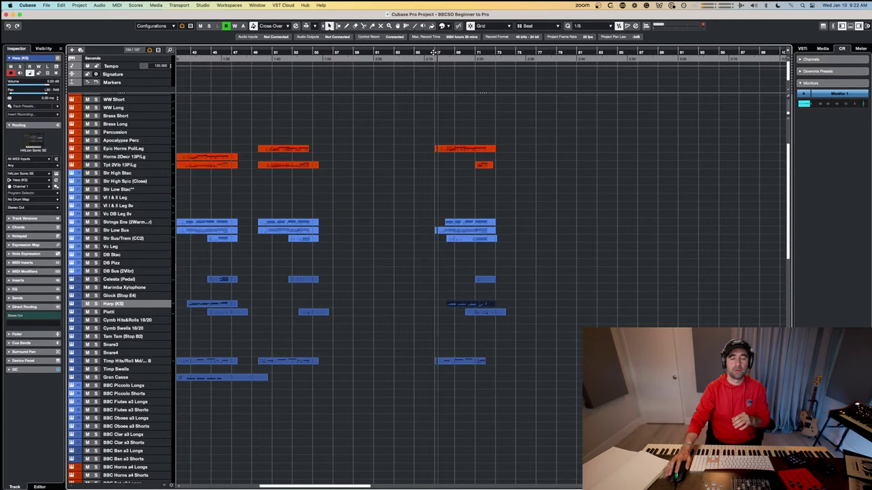
scroll(577, 196, "up", 3)
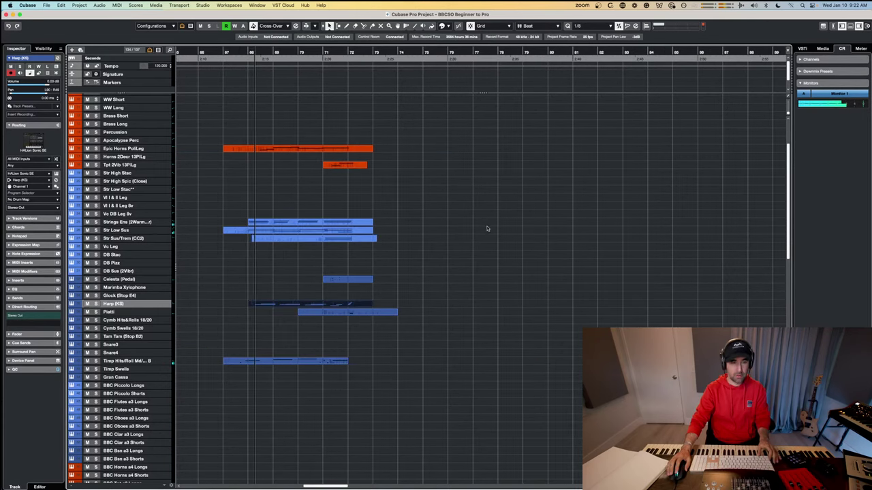
Step: Open all the parts of the bar 67 sketch together in the Key Editor to review them, and switch to the Google Slides presentation in Chrome
left_click_drag(421, 419, 280, 150)
key("Return")
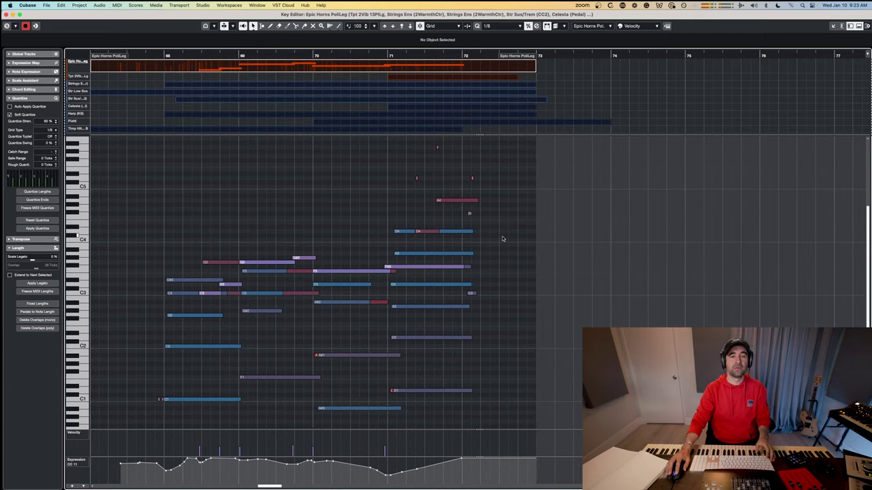
scroll(504, 238, "down", 2)
scroll(503, 236, "right", 3)
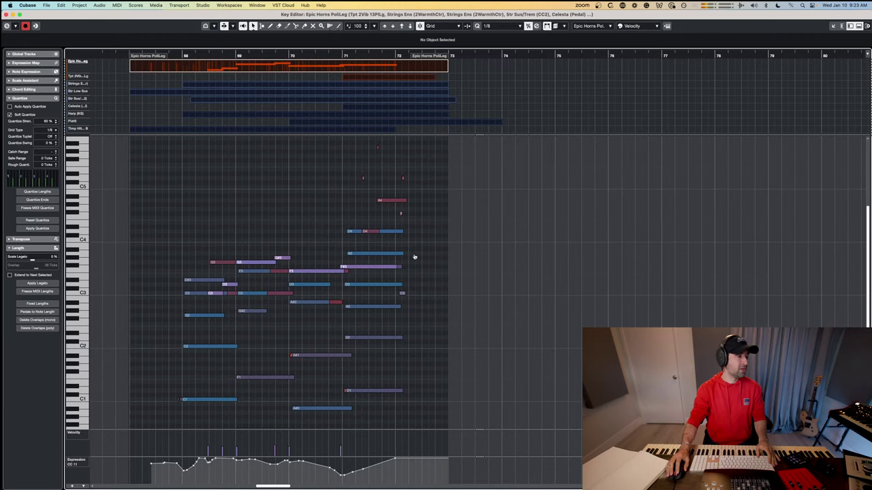
key("super+Tab")
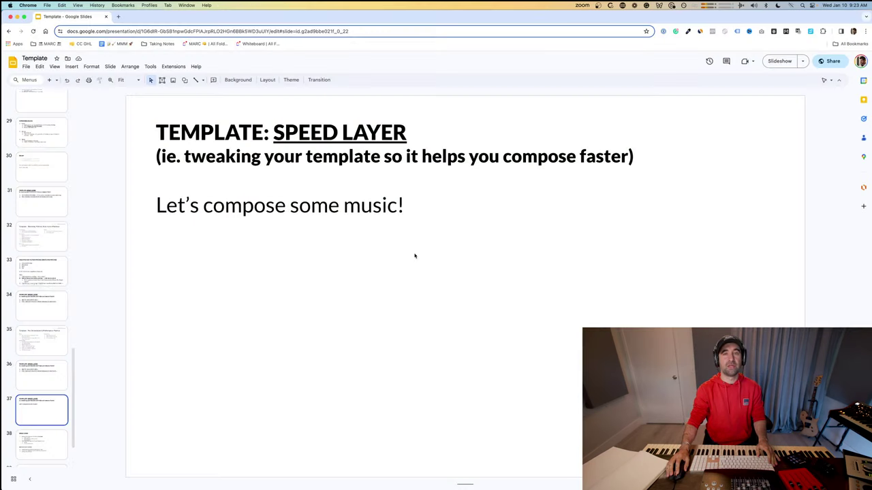